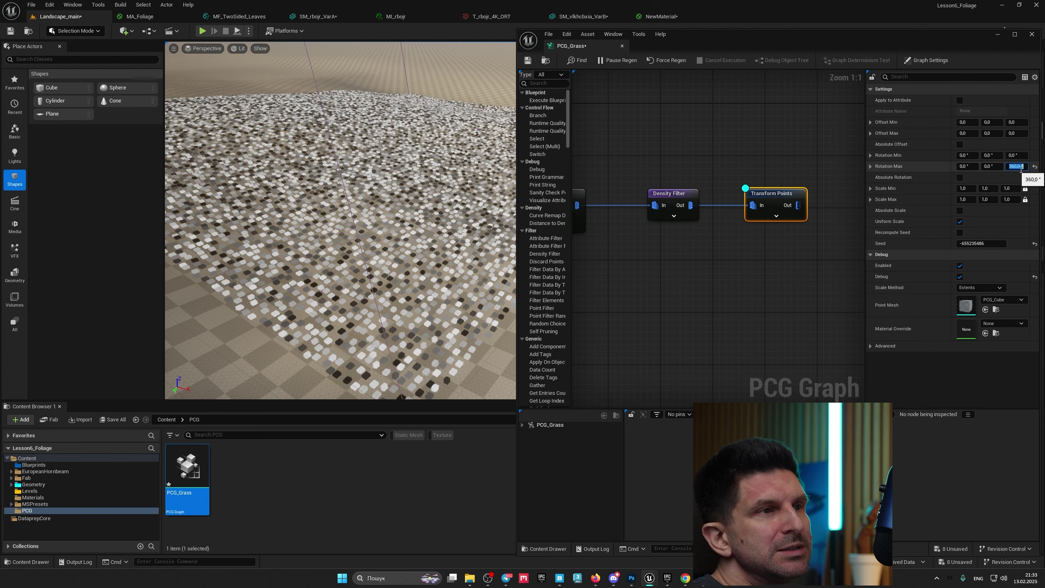
Set the Transform Points node's Rotation Max Z to 360° and inspect the randomly rotated points on the landscape
key("Return")
key("w")
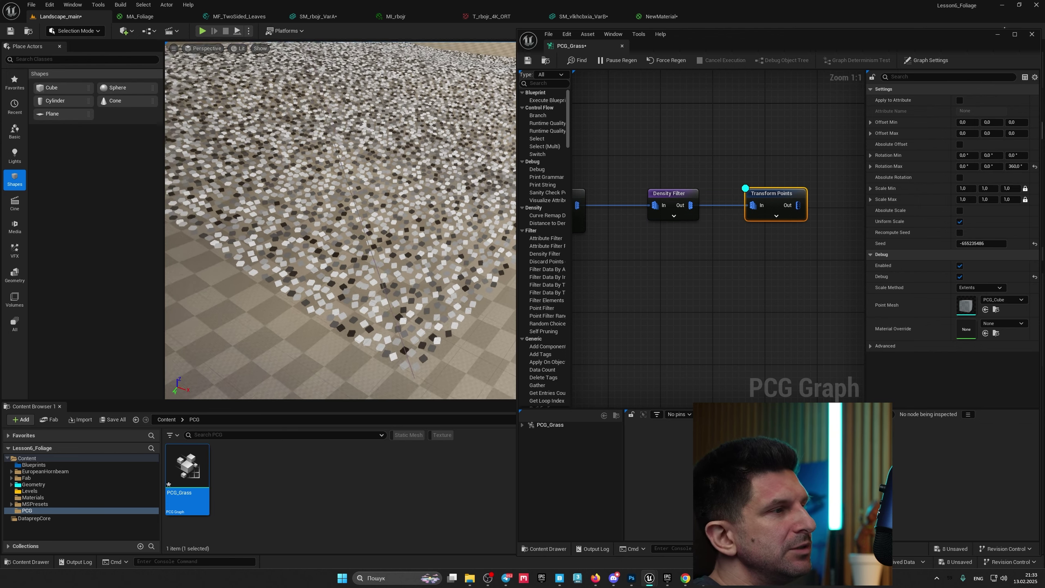
key("w")
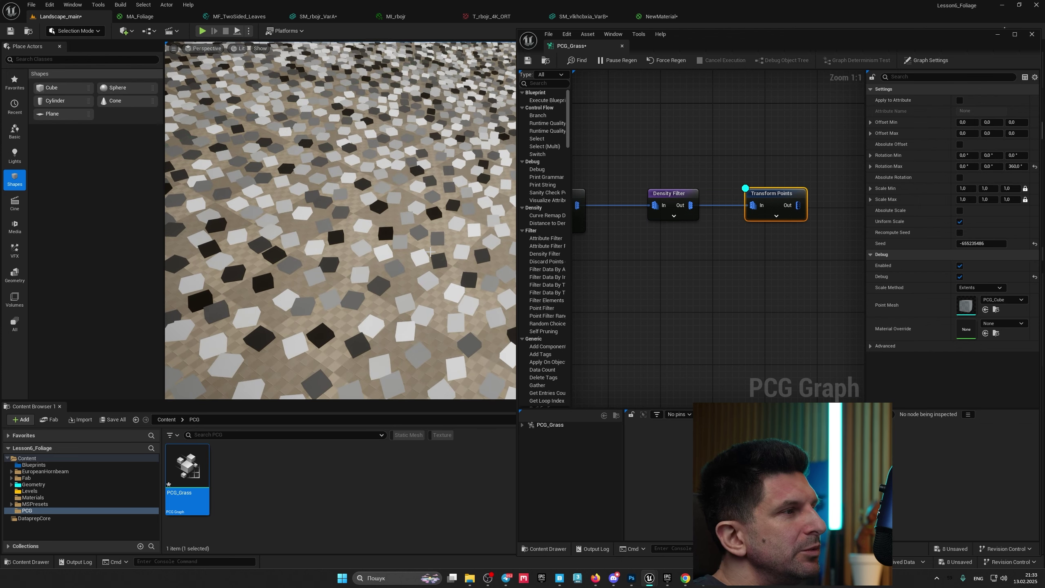
right_click_drag(421, 195, 389, 147)
key("s")
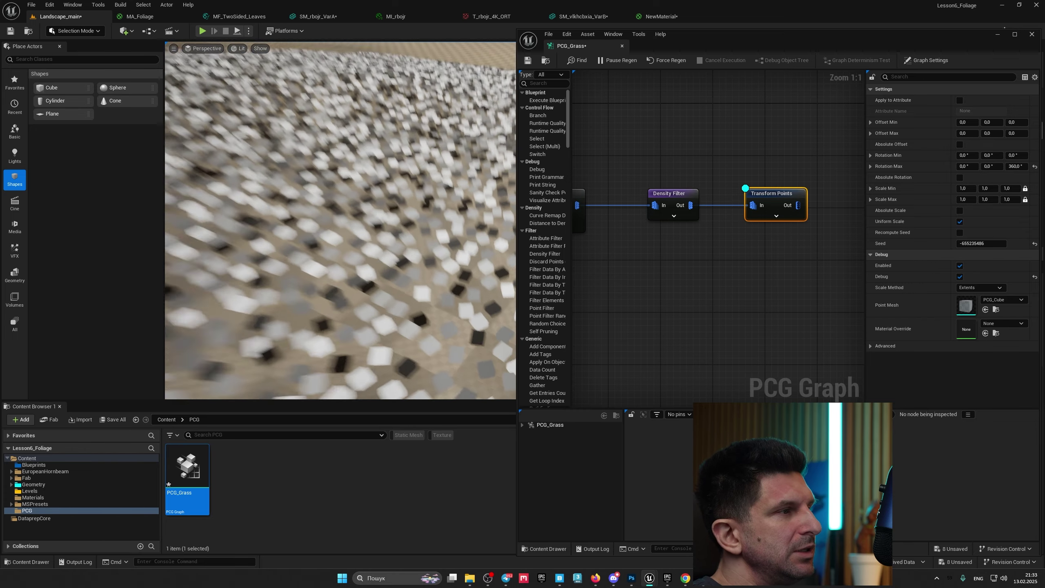
key("s")
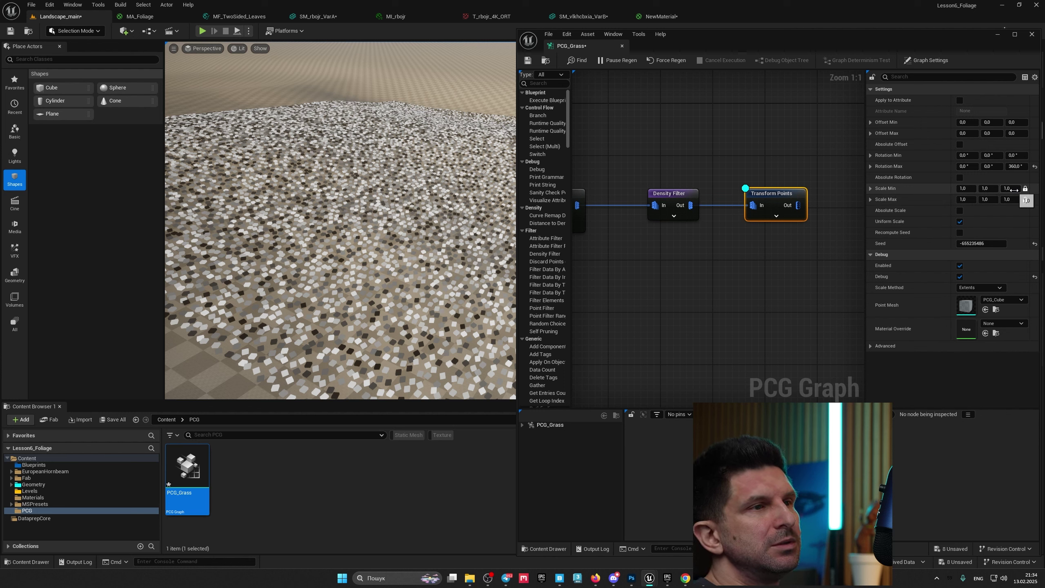
Set the Transform Points node's Scale Min to 0,8 and Scale Max to 1,2 and check the scaled points
left_click(1012, 189)
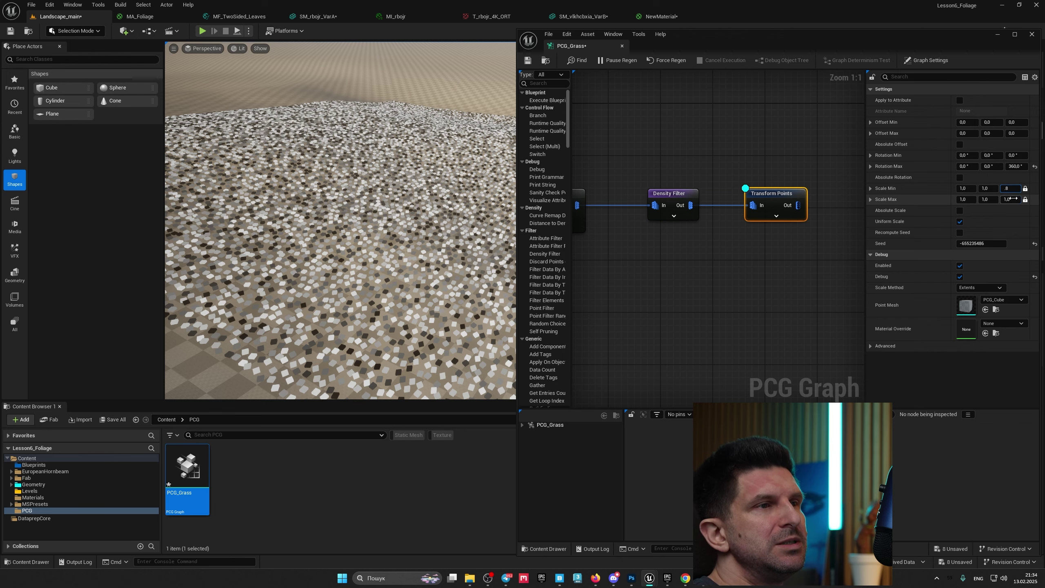
left_click(1014, 198)
type("1,2")
key("Return")
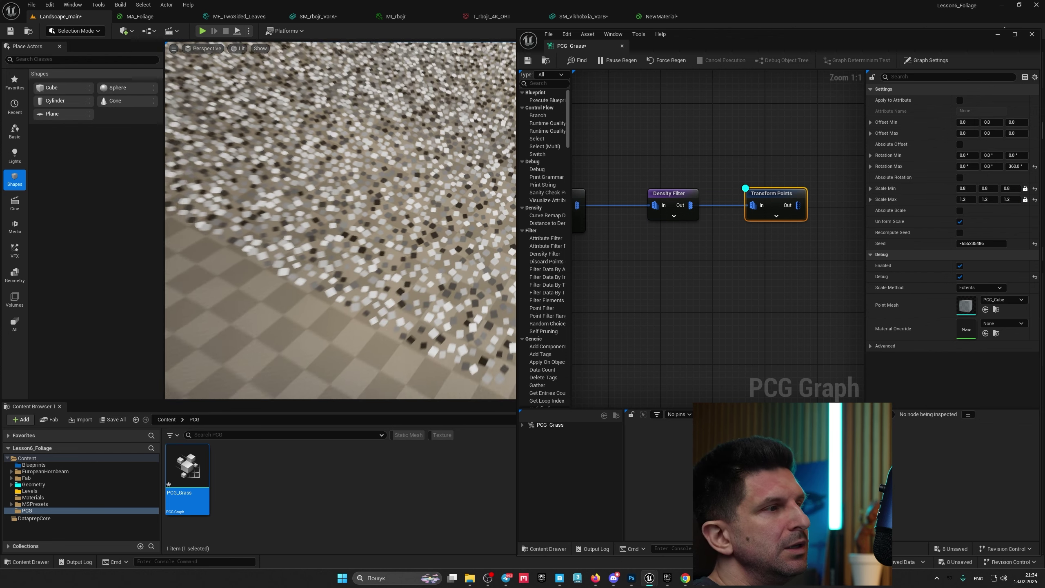
key("s")
right_click_drag(340, 221, 329, 202)
key("s")
right_click_drag(383, 173, 382, 174)
key("s")
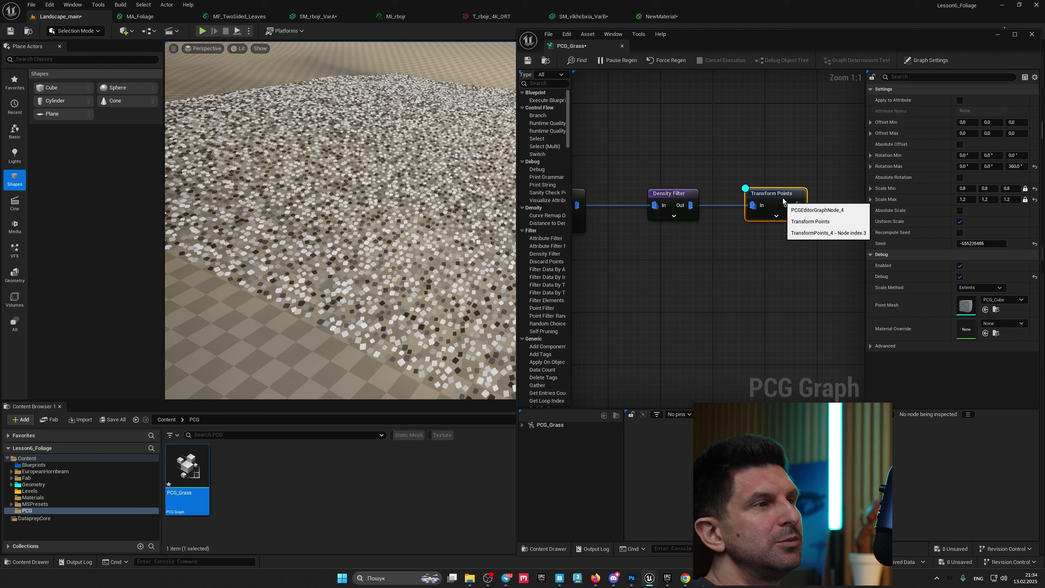
Add a Static Mesh Spawner node fed by the Transform Points output and turn off the Transform Points debug display
left_click_drag(781, 197, 787, 196)
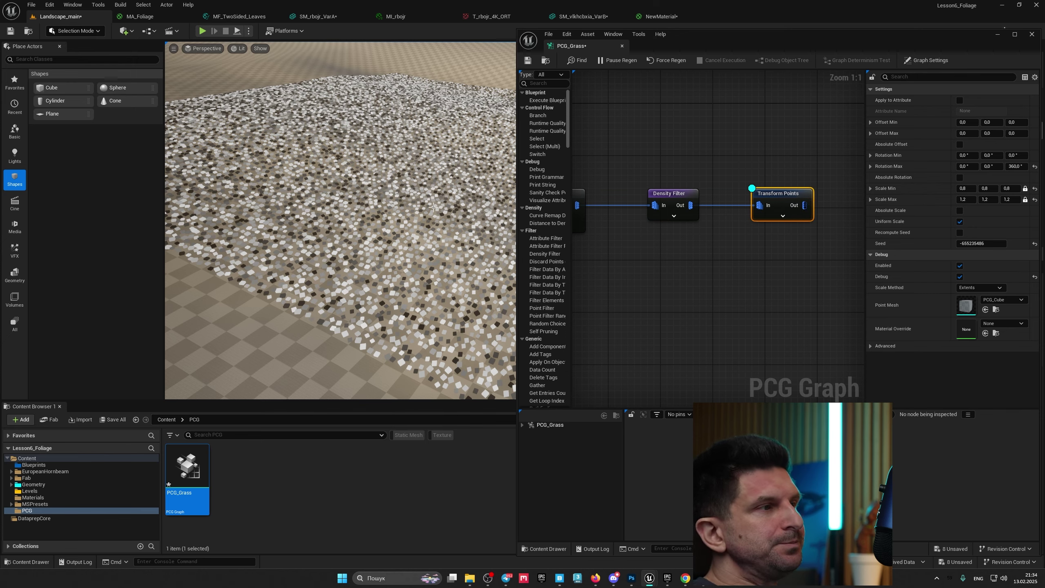
right_click_drag(797, 242, 704, 228)
scroll(758, 241, "down", 3)
left_click(725, 209)
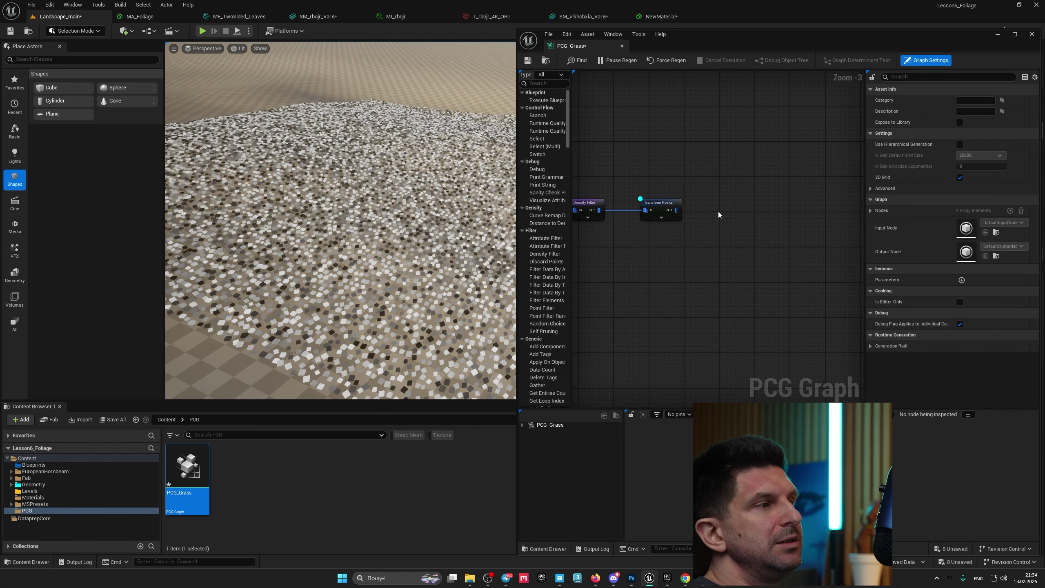
right_click(714, 212)
type("stat")
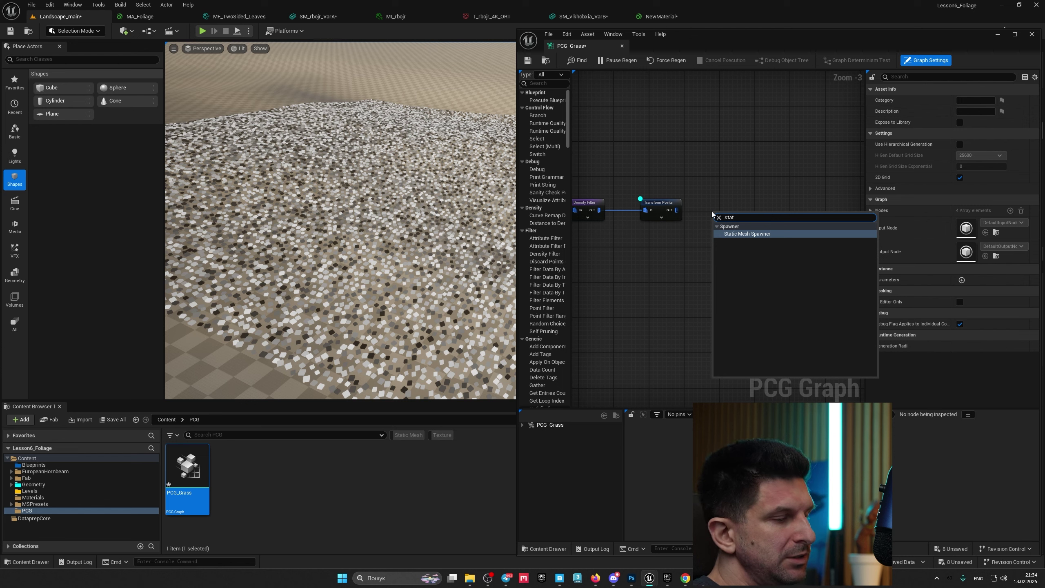
left_click(757, 235)
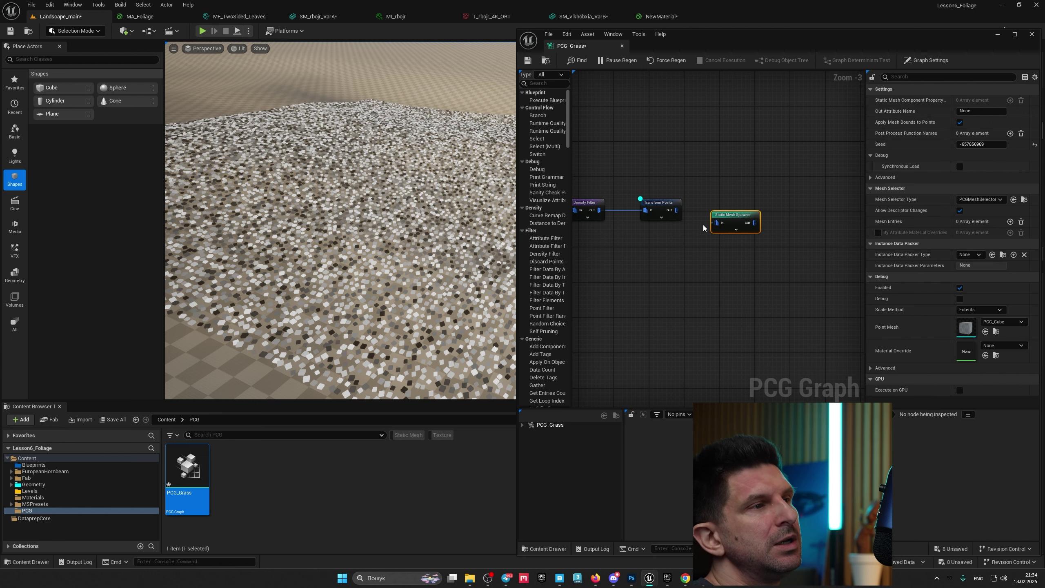
left_click_drag(677, 210, 716, 224)
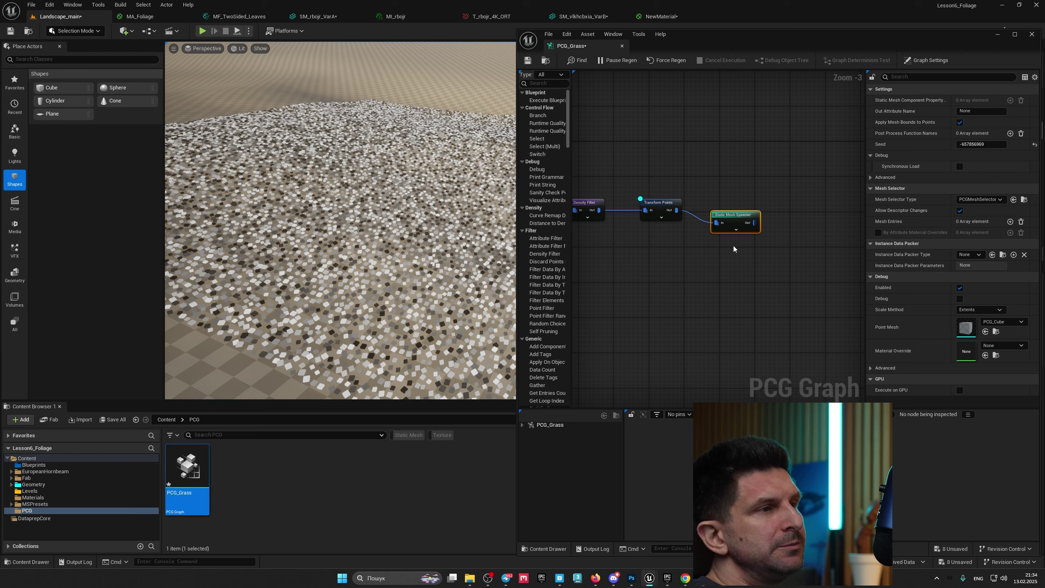
left_click(657, 203)
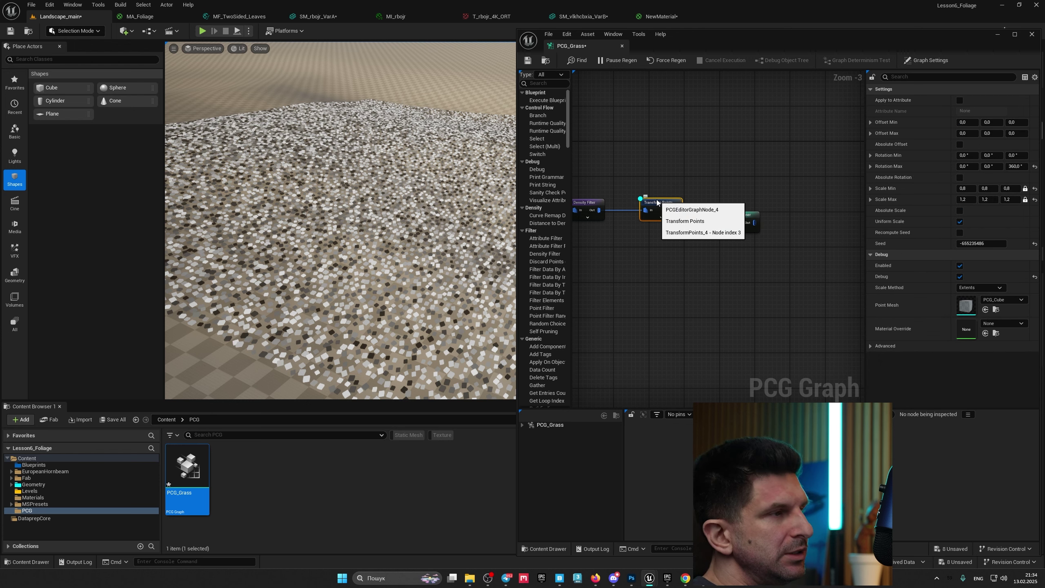
key("d")
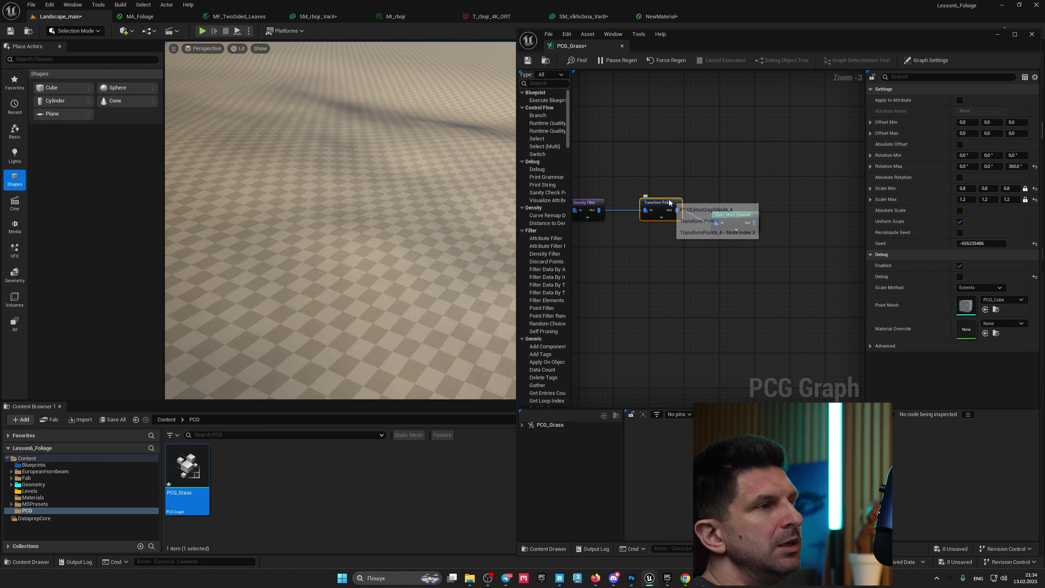
Widen the Static Mesh Spawner's settings area, add one mesh entry, and expand its Descriptor
left_click(736, 210)
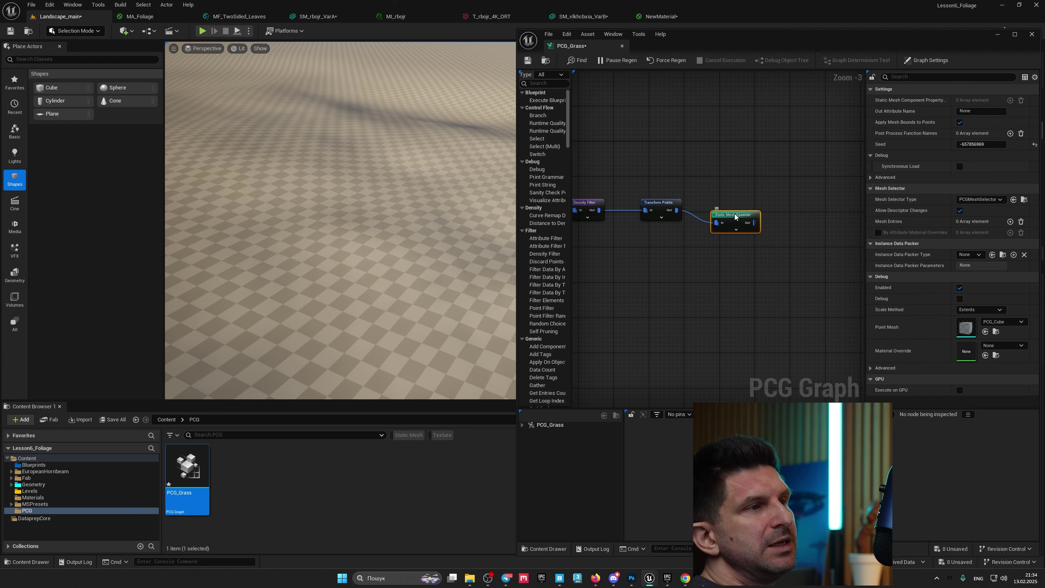
left_click_drag(864, 207, 831, 222)
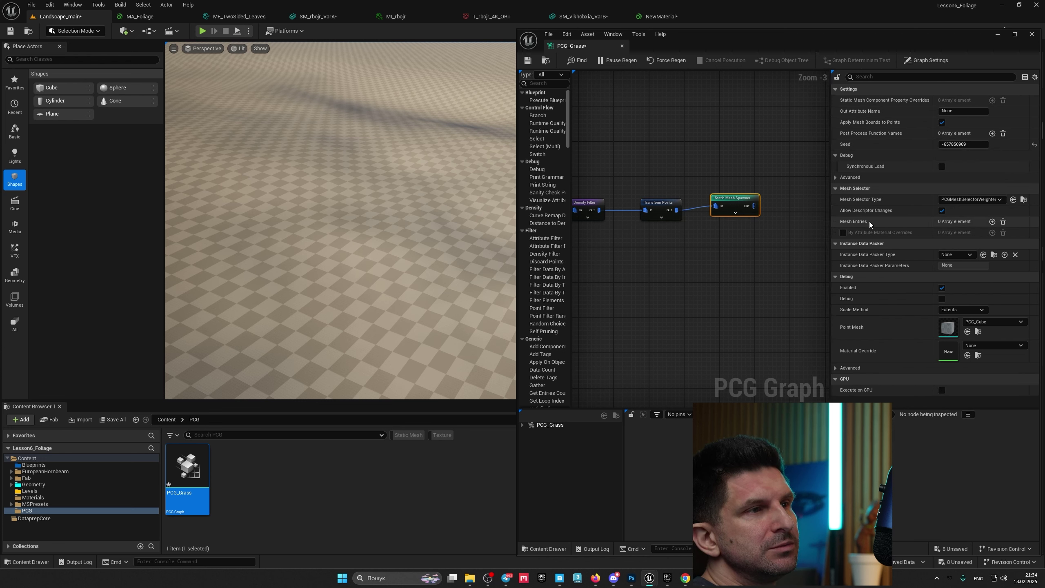
left_click(992, 222)
left_click(843, 234)
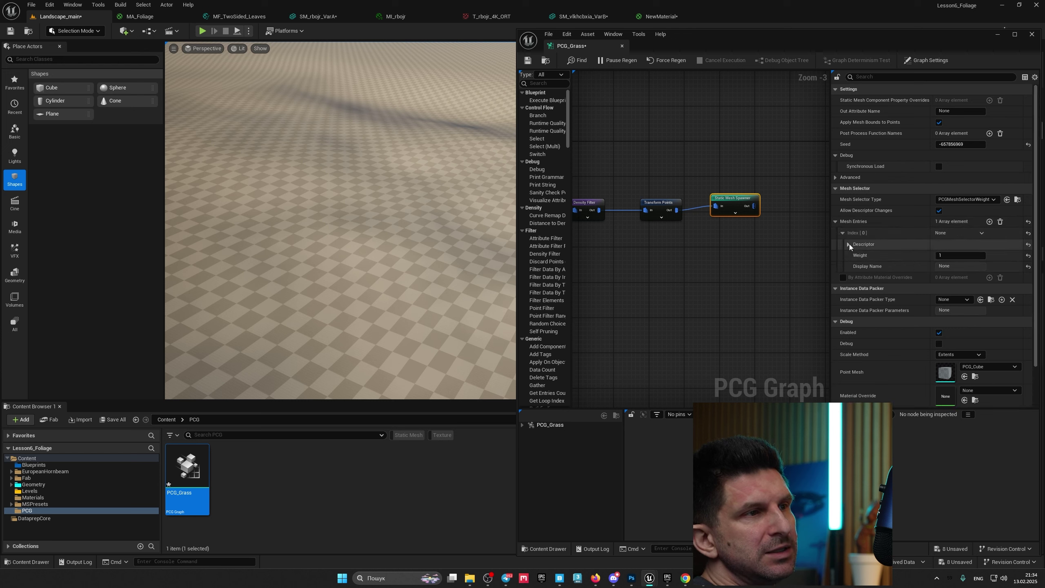
left_click(848, 244)
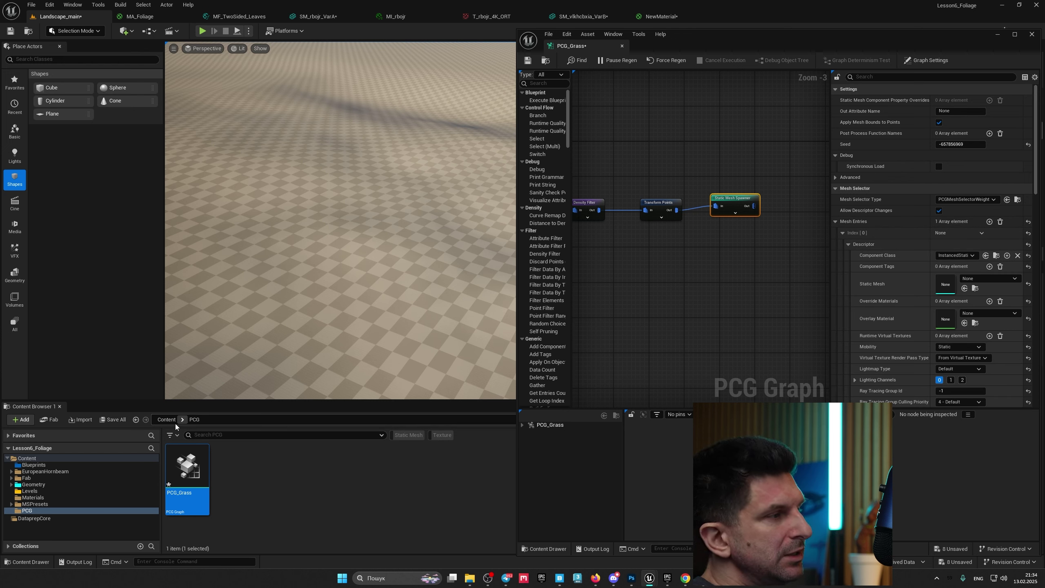
Assign SM_rbojr_VarA from Fab/Megascans/Plants/Grass_Clumps_rbojr/Raw as the mesh entry's Static Mesh
left_click(28, 477)
double_click(182, 473)
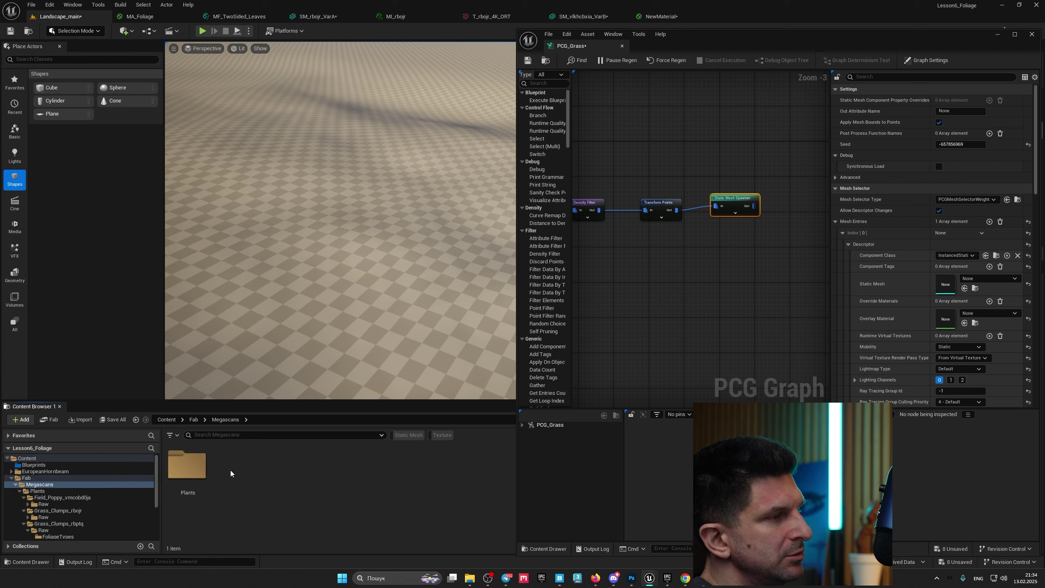
double_click(182, 474)
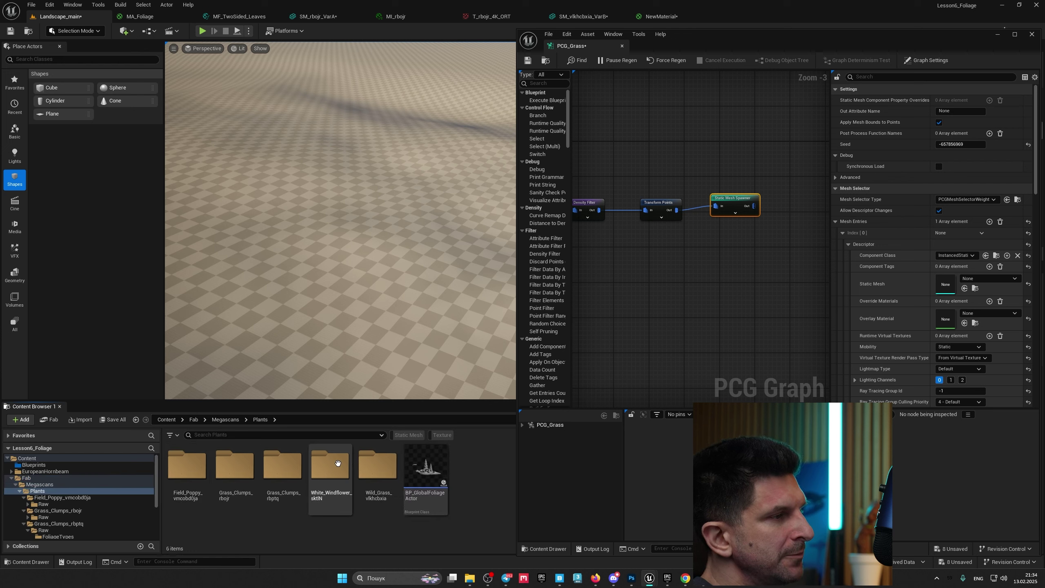
double_click(235, 467)
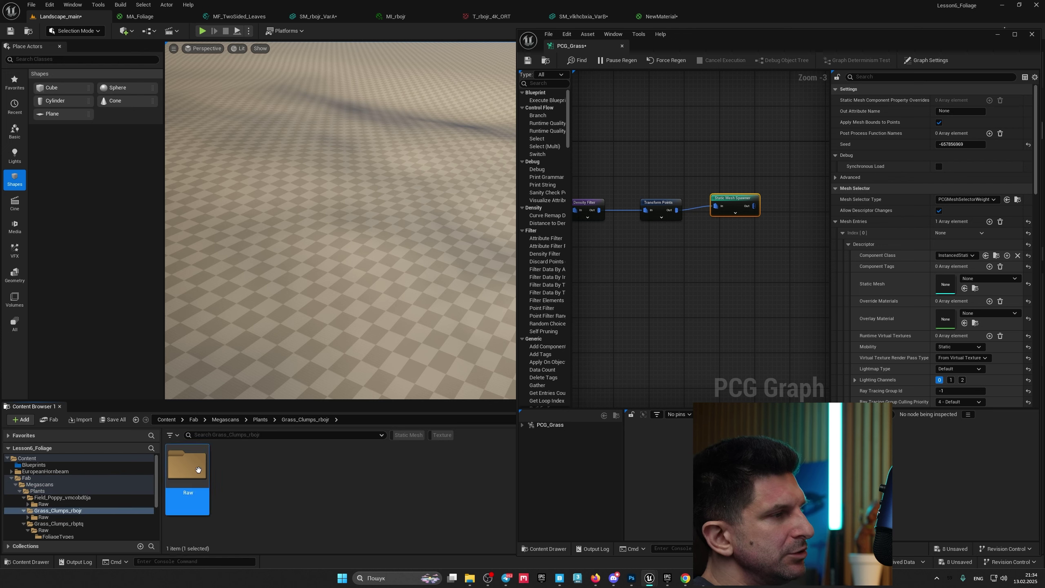
double_click(188, 465)
left_click_drag(283, 467, 945, 284)
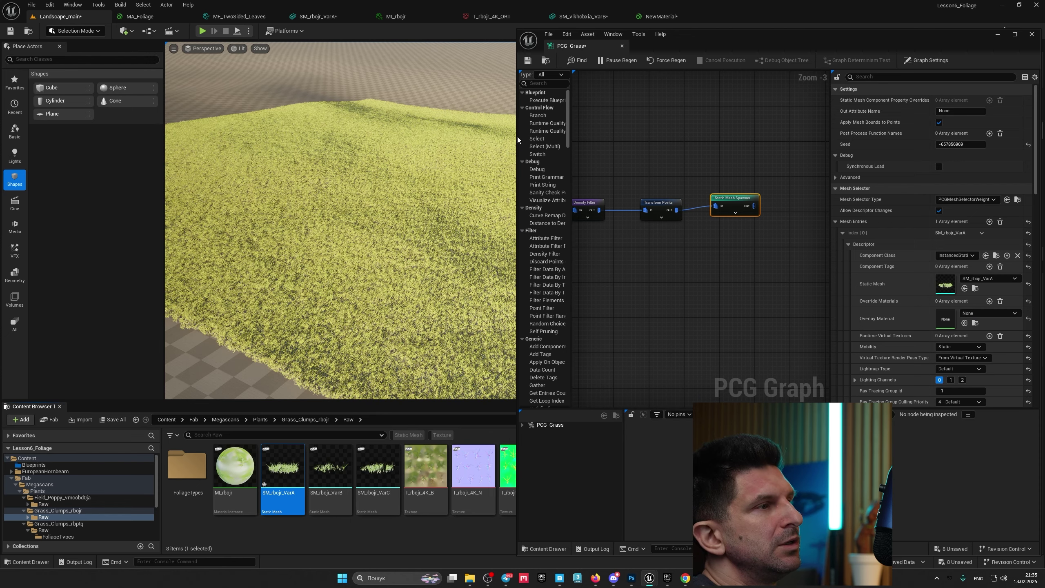
Narrow the PCG graph window to expose more of the level viewport and inspect the spawned grass
left_click_drag(518, 140, 676, 147)
right_click_drag(552, 177, 472, 210)
key("w")
key("s")
key("w")
Set the Density Filter node's Lower Bound to 0,5 and inspect the grass coverage on the hill
right_click_drag(774, 207, 842, 203)
left_click(798, 199)
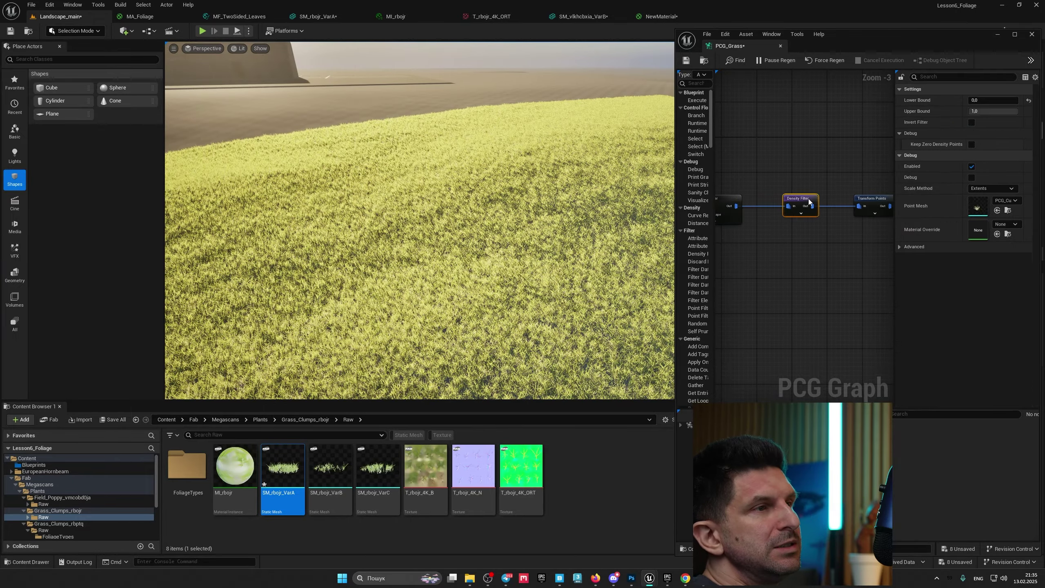
left_click(994, 100)
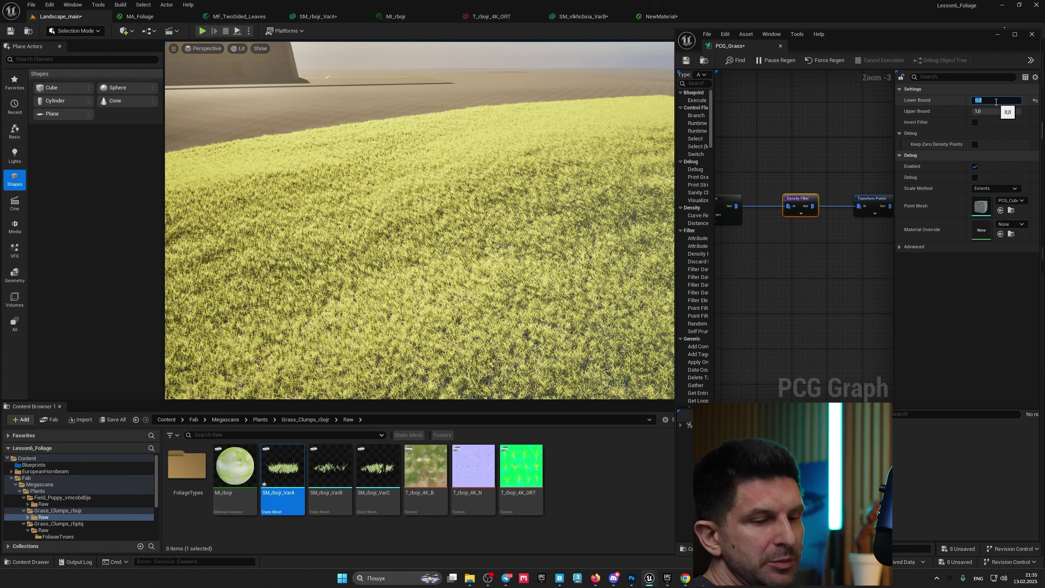
type("0,5")
key("Return")
right_click_drag(547, 181, 658, 189)
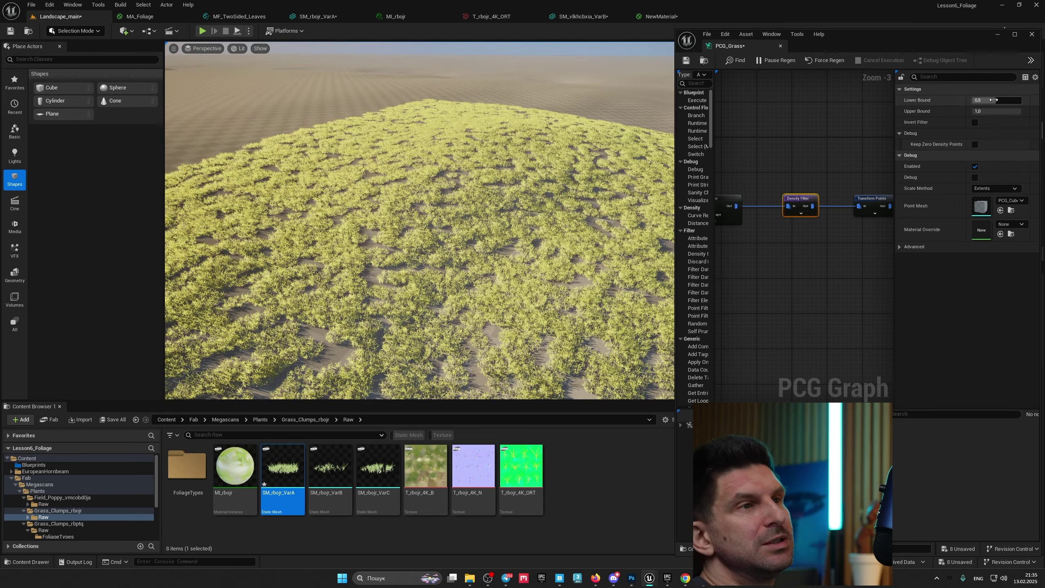
Try a Density Filter Lower Bound of 0,1, inspect the grass, and restore the bound to 0
left_click(995, 100)
type(".1")
key("Return")
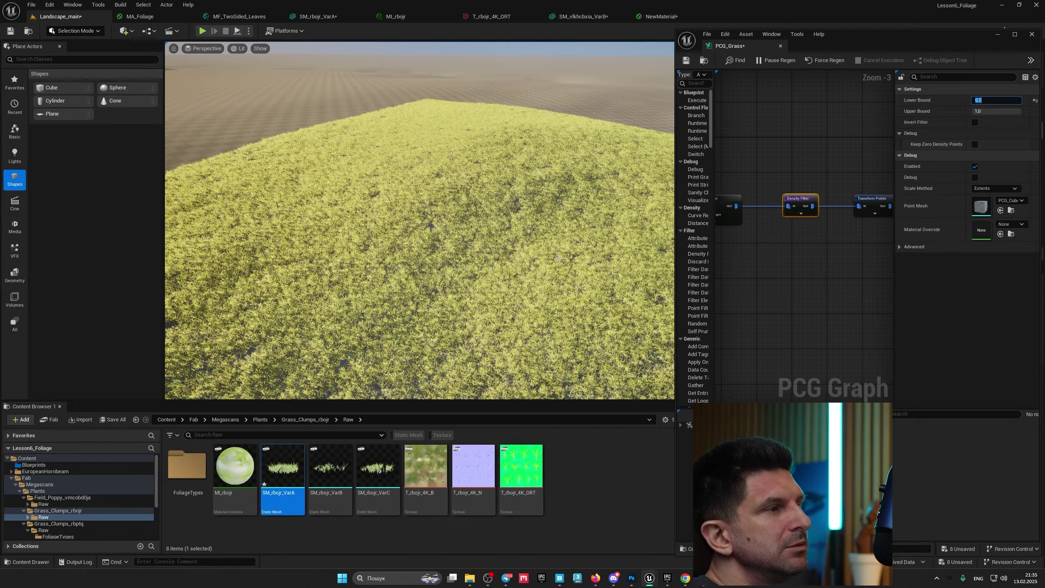
right_click_drag(547, 181, 479, 228)
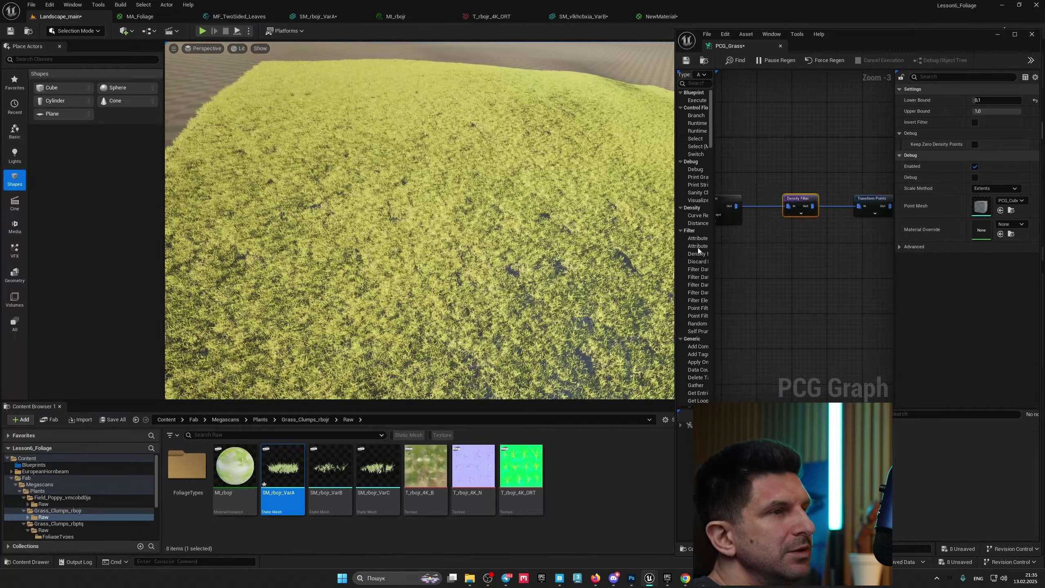
left_click(998, 101)
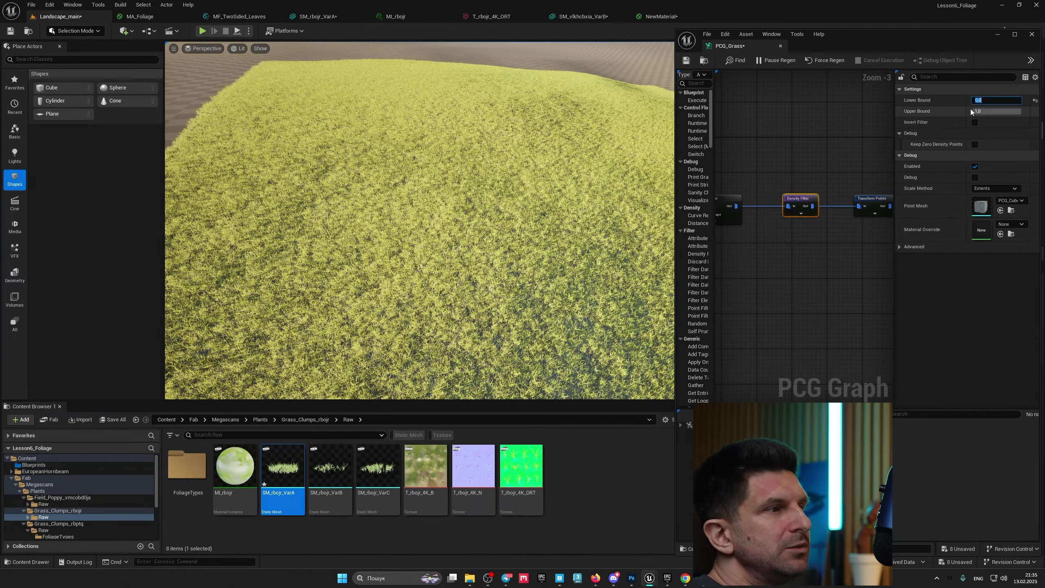
Set the Surface Sampler node's Point Extents to 1 on all three axes and its Points Per Squared Meter to 10
right_click_drag(778, 160, 878, 142)
left_click(805, 180)
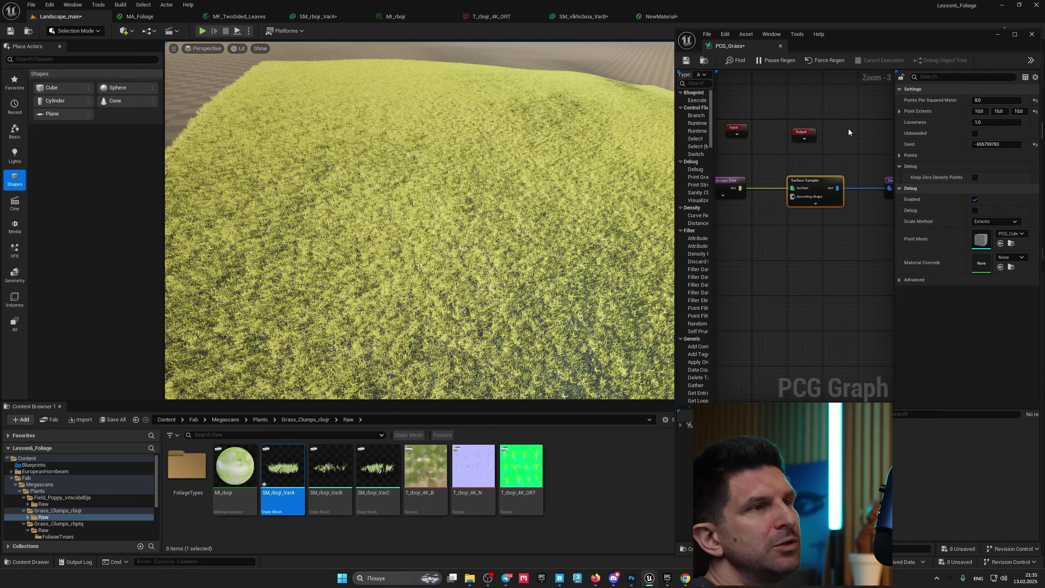
right_click_drag(564, 192, 504, 216)
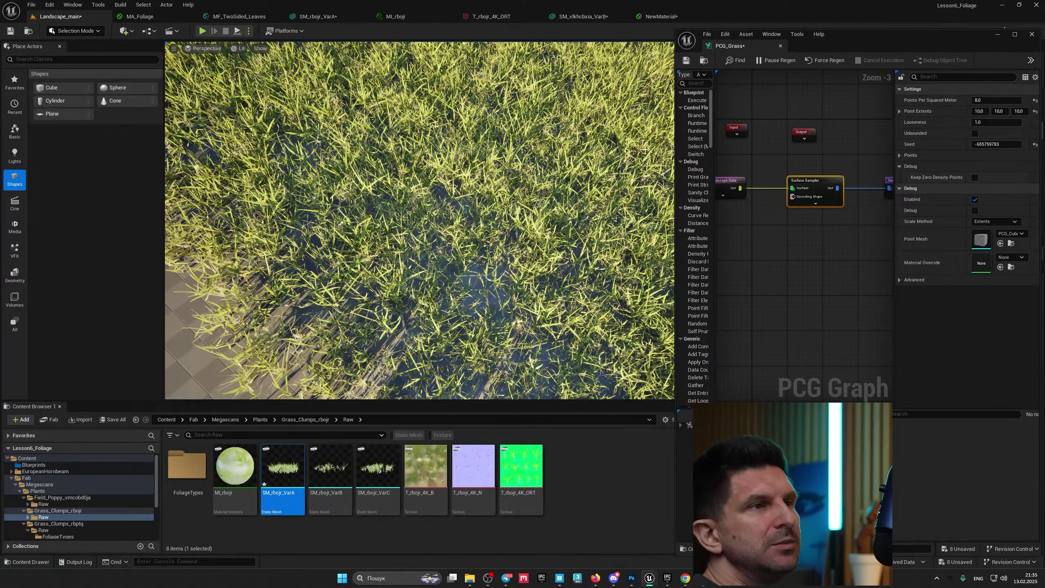
left_click(979, 111)
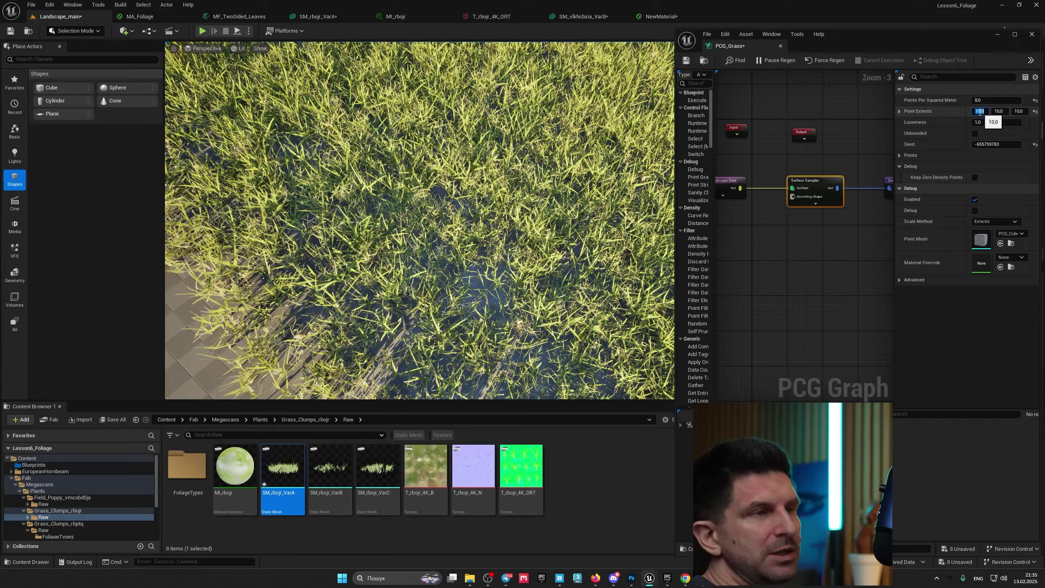
type("1")
key("Tab")
type("1")
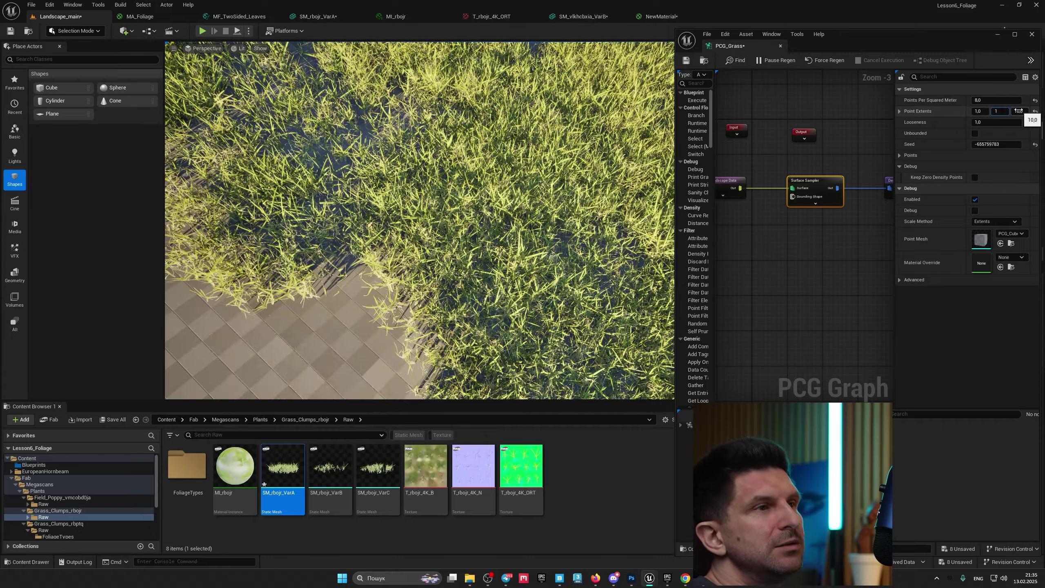
key("Tab")
type("1")
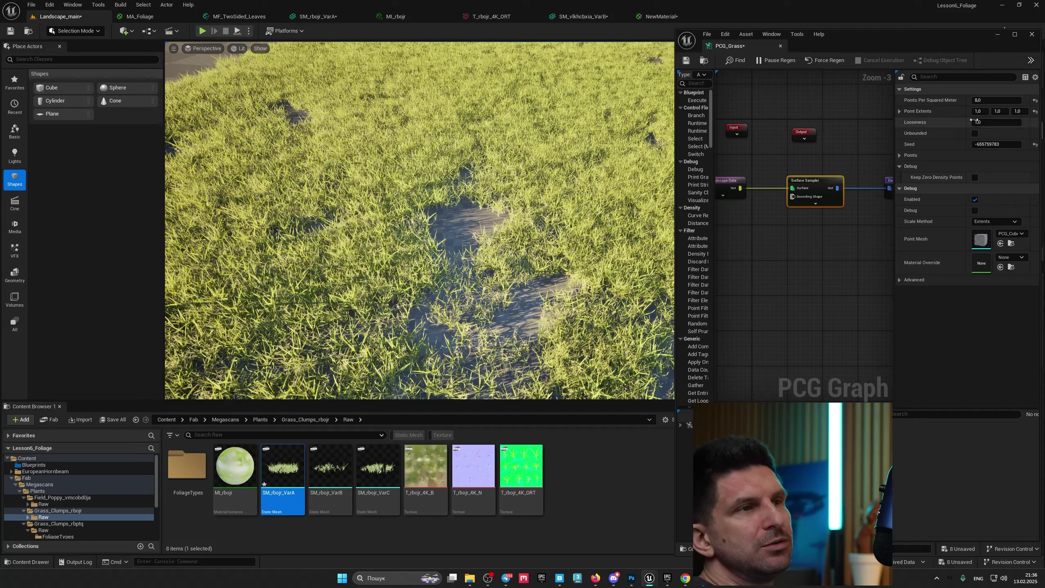
left_click(1000, 99)
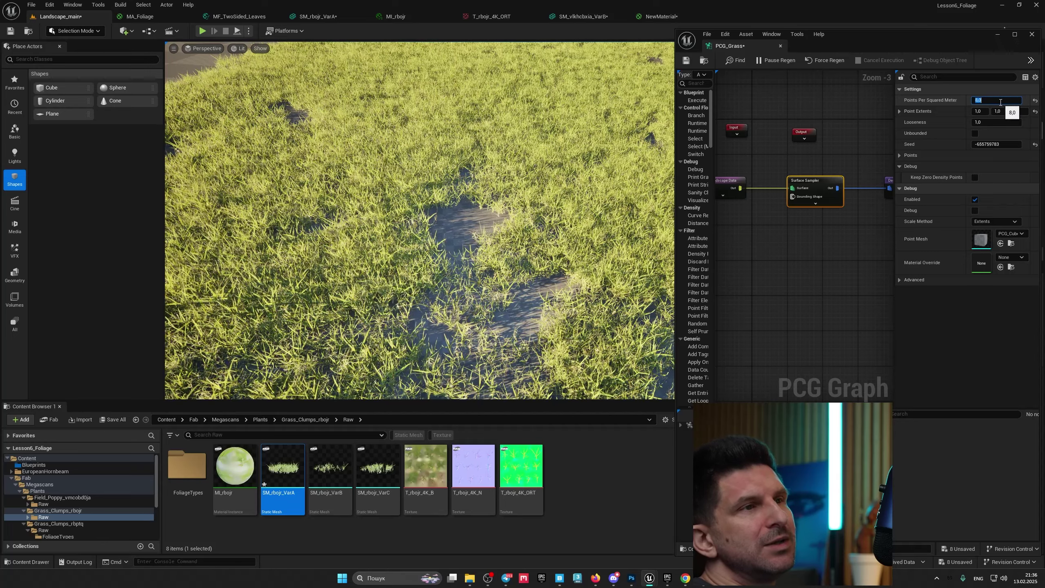
type("10")
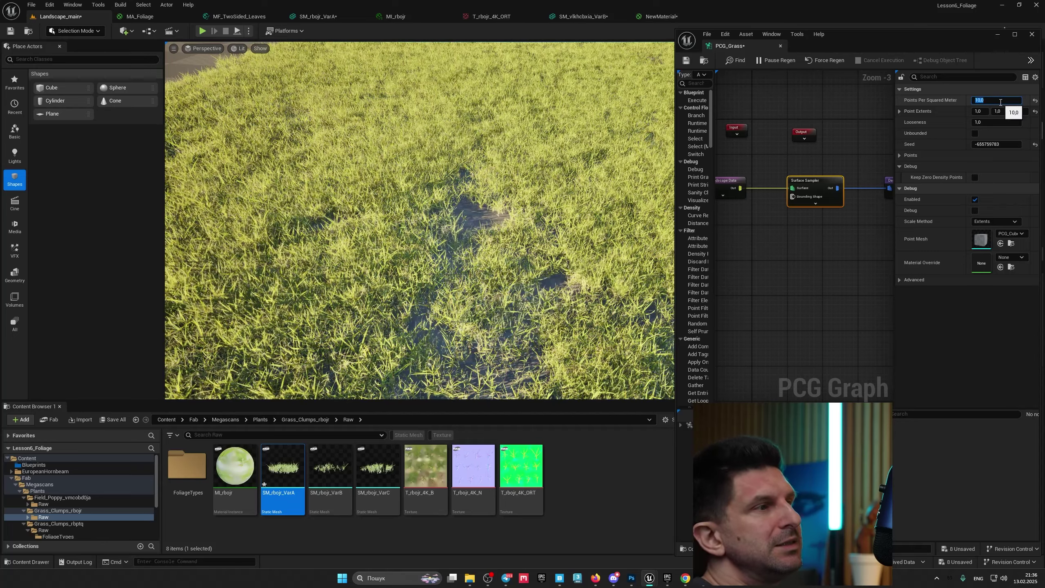
Set the Surface Sampler node's Points Per Squared Meter to 8 after checking the grass coverage on the hill
key("Return")
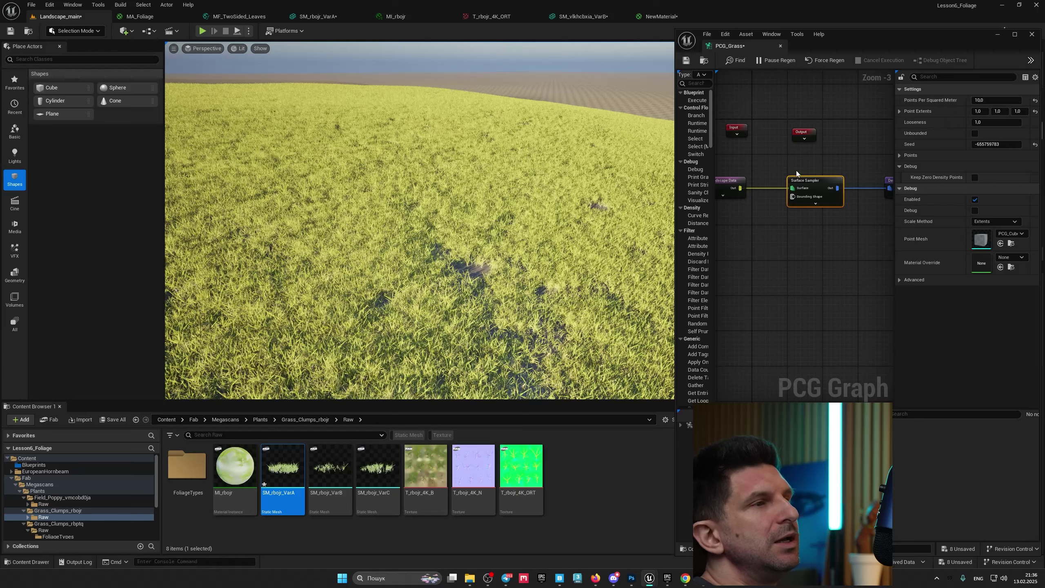
right_click_drag(851, 199, 773, 202)
key("s")
mouse_move(575, 276)
right_mouse_down()
mouse_move(547, 278)
mouse_move(572, 275)
right_mouse_up()
left_click(996, 101)
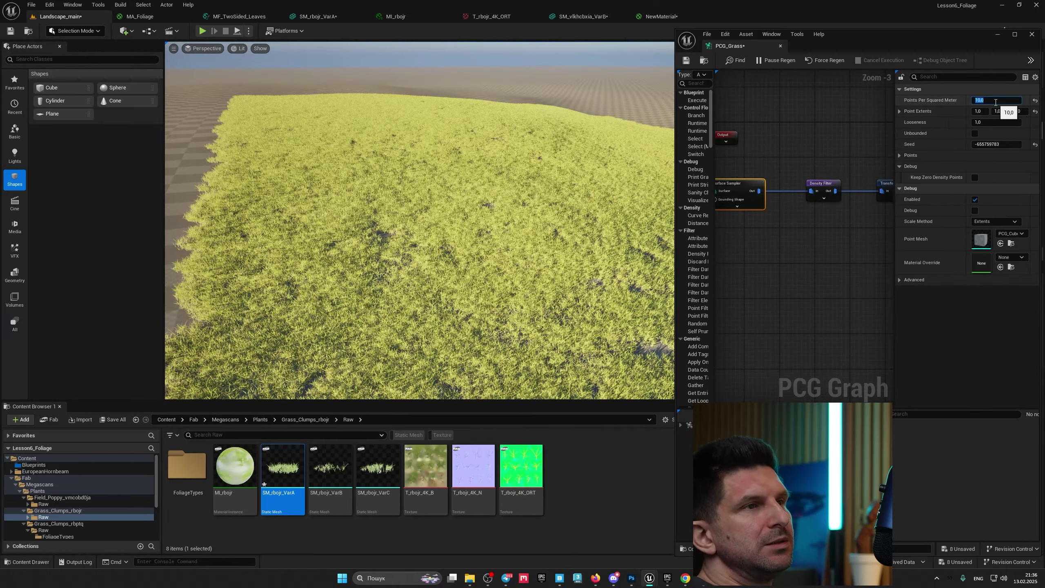
type("8")
key("Return")
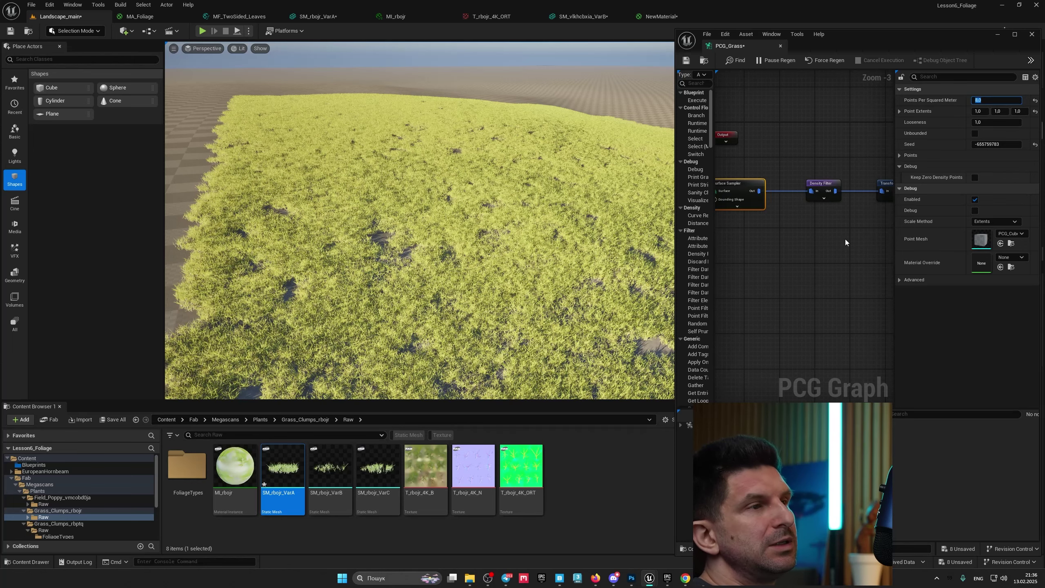
Add a second mesh entry to the Static Mesh Spawner and assign SM_rbptq_VarA as its Static Mesh
right_click_drag(845, 238, 763, 227)
left_click(809, 177)
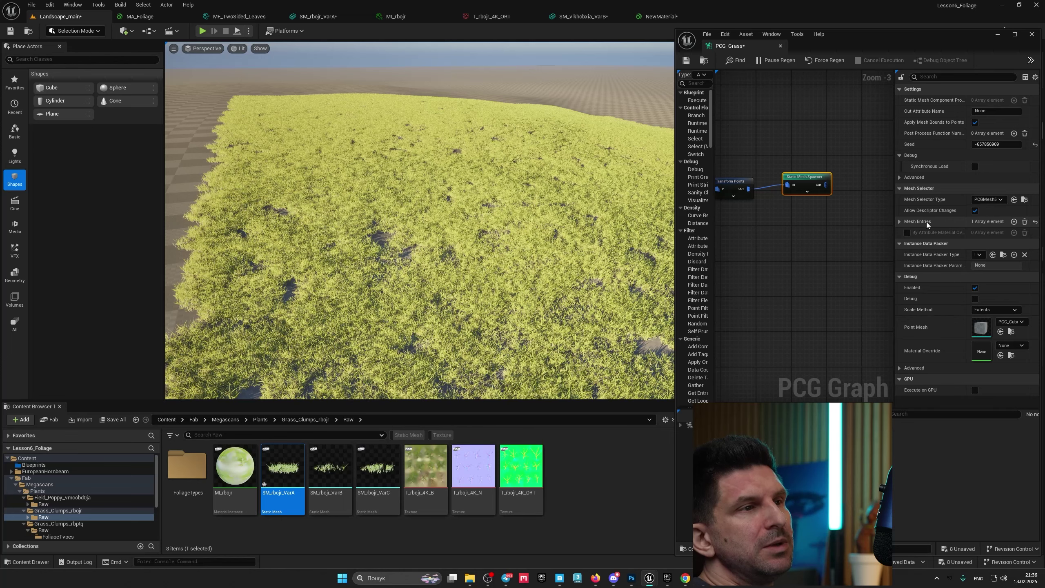
left_click(1014, 222)
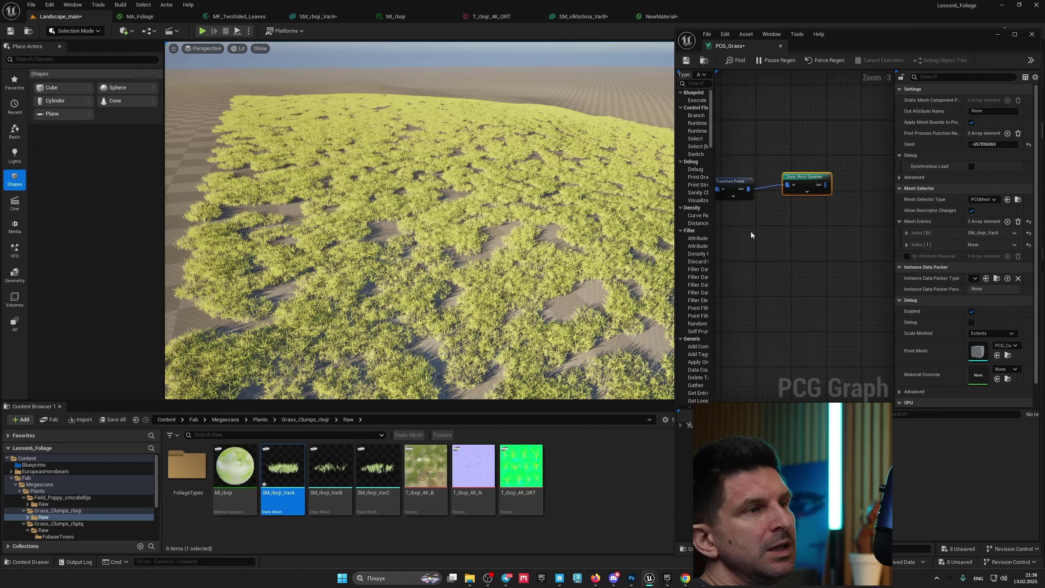
left_click(906, 244)
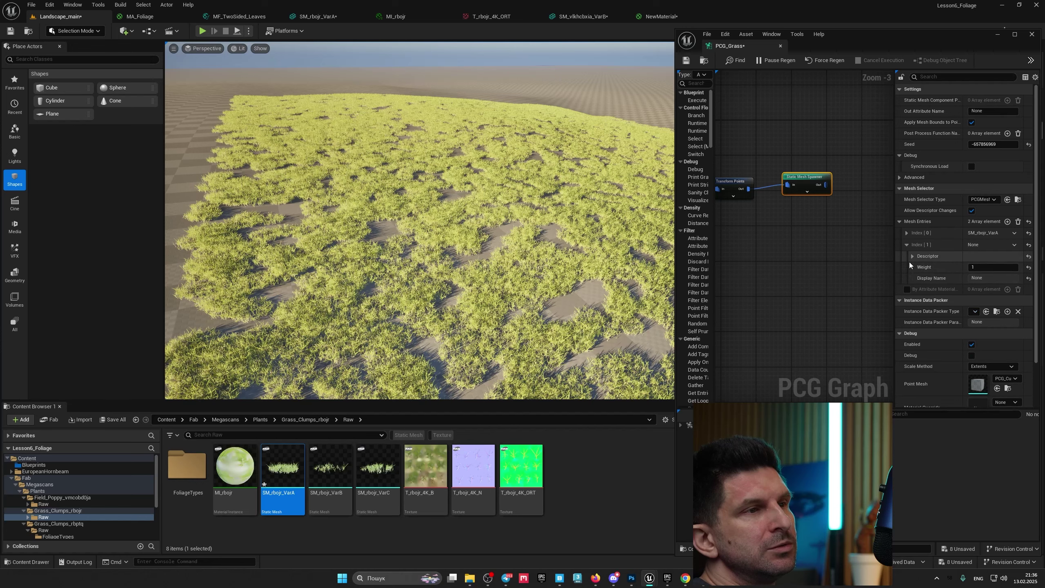
left_click(912, 256)
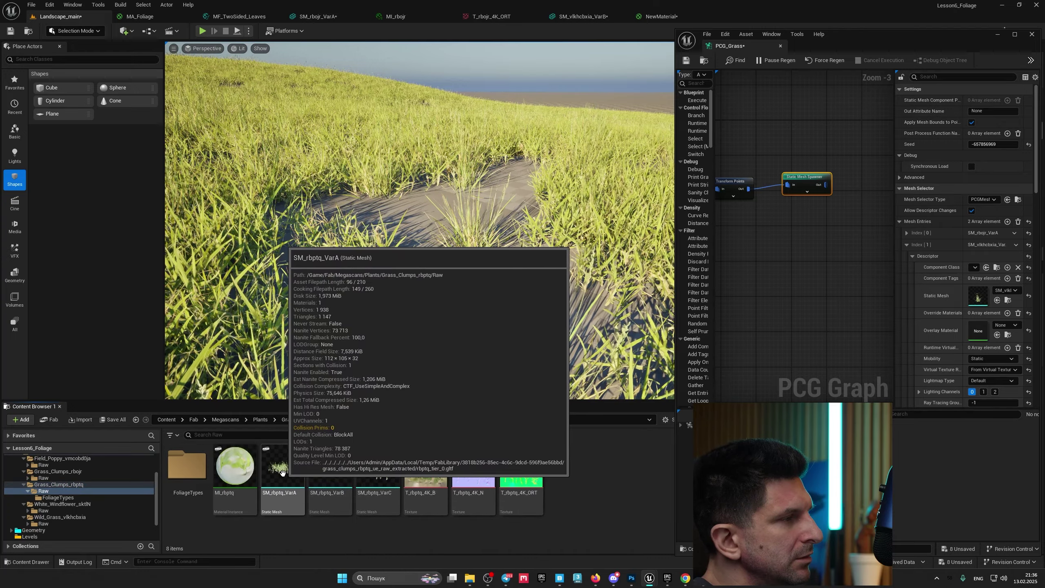
left_click_drag(270, 499, 981, 297)
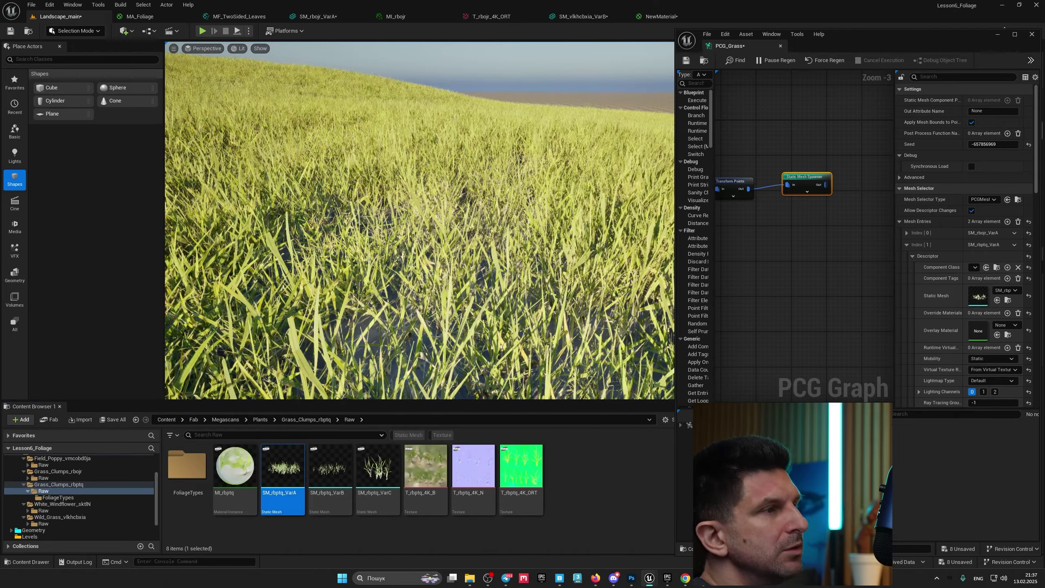
right_click_drag(420, 220, 453, 200)
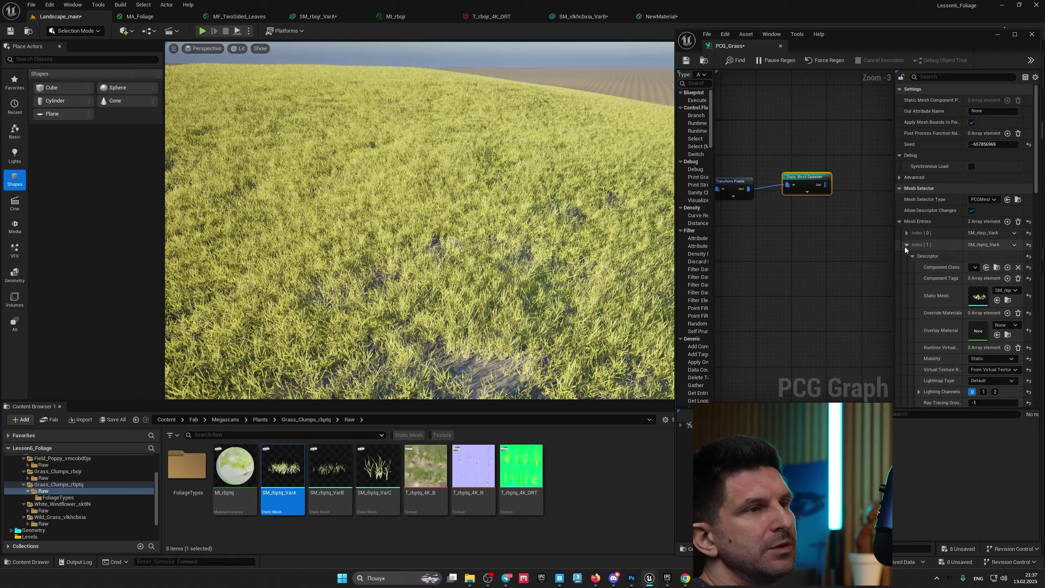
Expand both mesh entries' settings and raise the SM_rbptq_VarA entry's Weight to 100
left_click(914, 244)
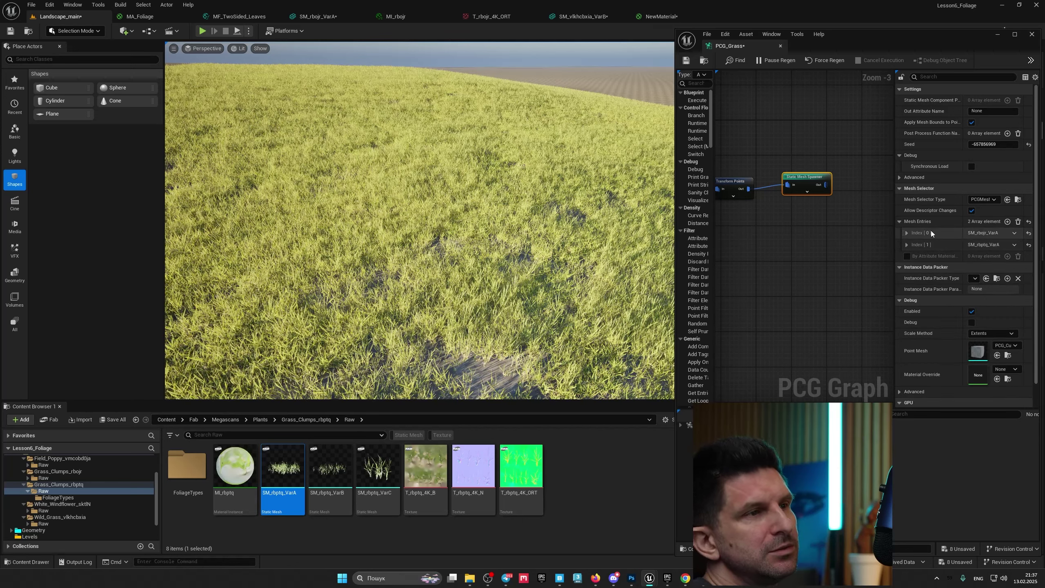
left_click(906, 234)
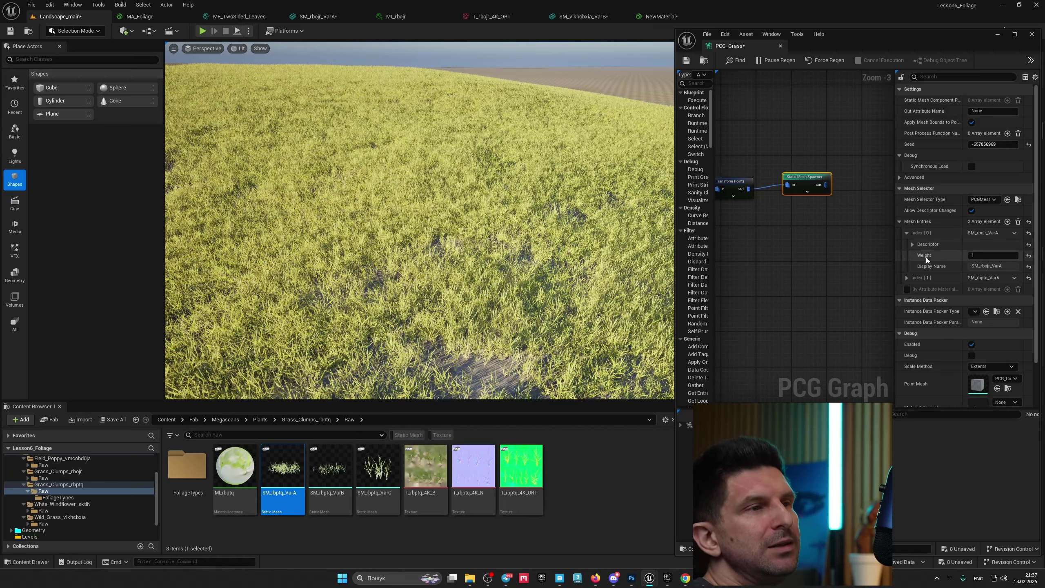
left_click(907, 278)
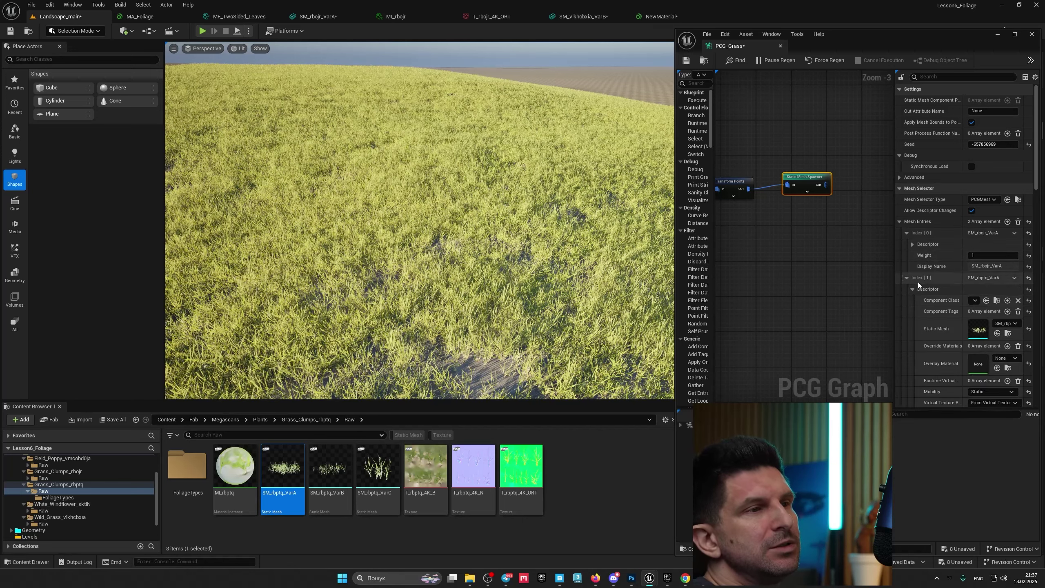
left_click(907, 278)
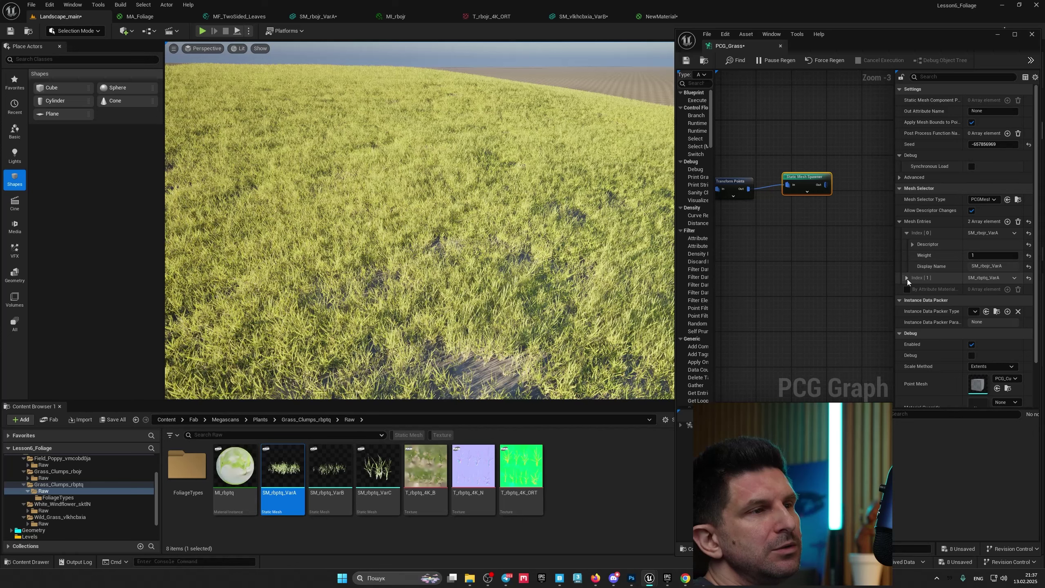
left_click(907, 278)
left_click(912, 290)
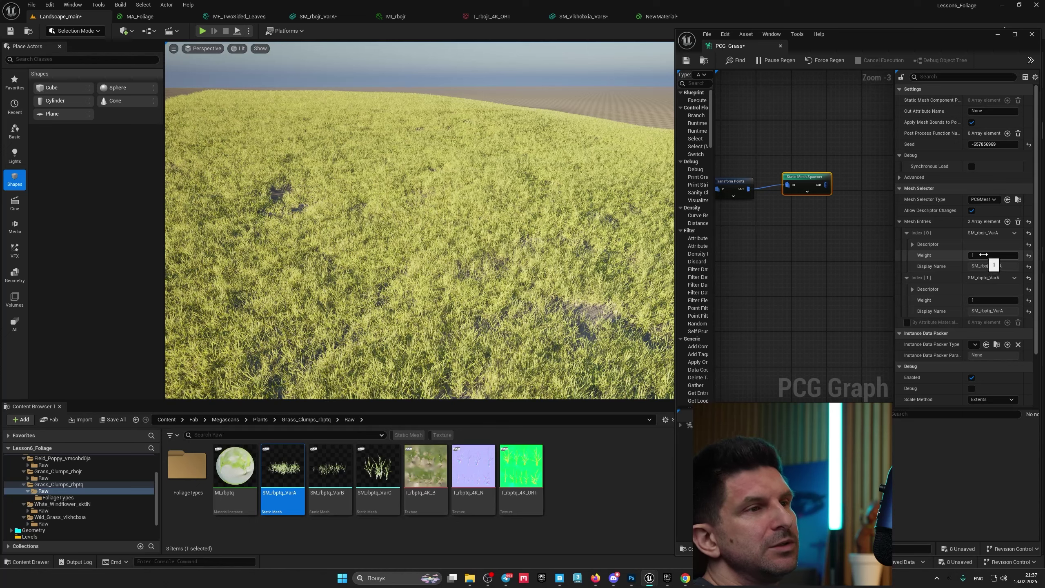
type("2")
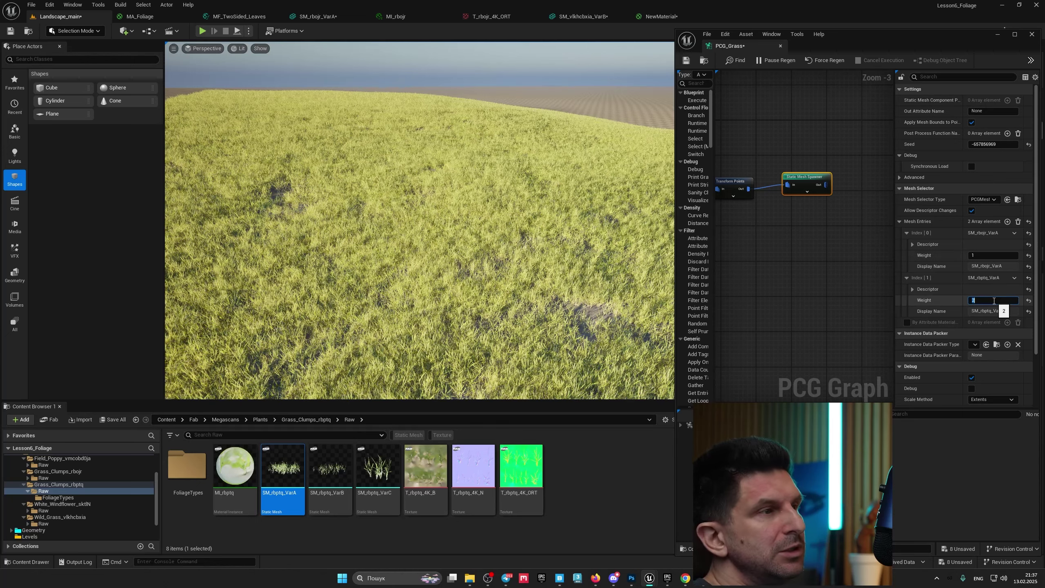
key("Return")
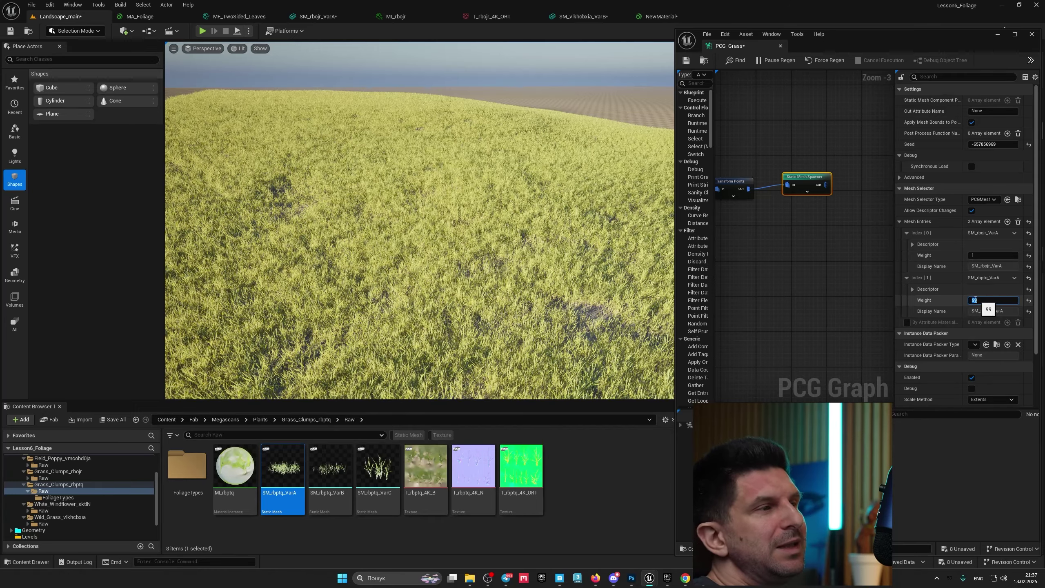
type("100")
key("Return")
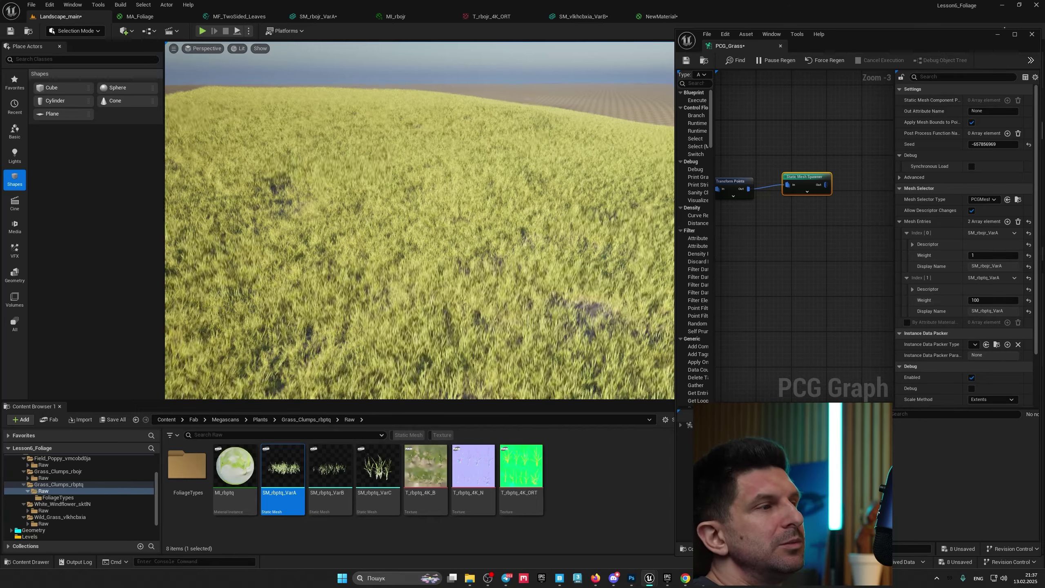
mouse_move(420, 221)
right_mouse_down()
mouse_move(350, 235)
mouse_move(420, 222)
mouse_move(424, 233)
right_mouse_up()
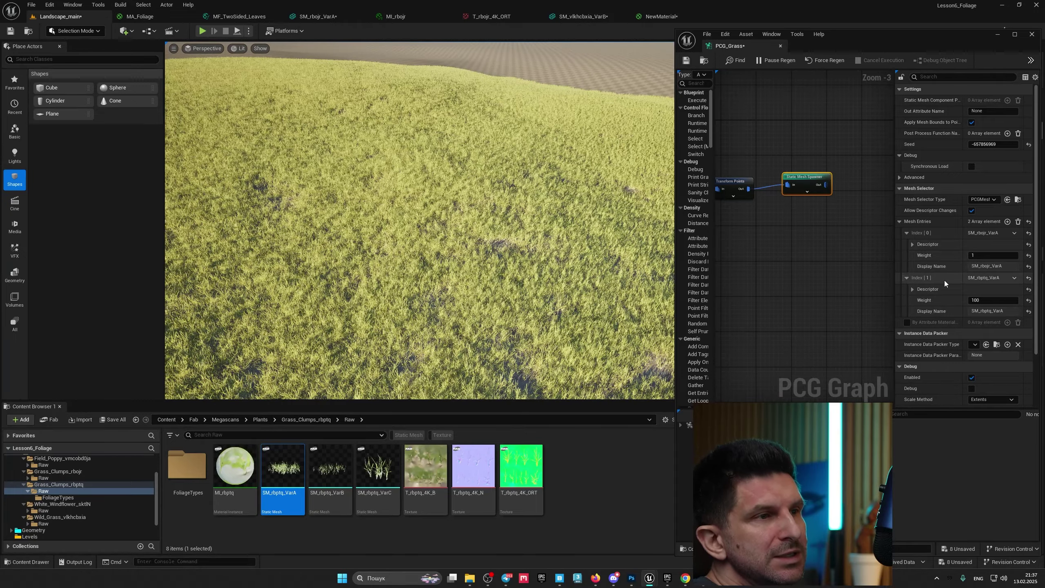
Reset the second mesh entry's Static Mesh to compare the grass, and reassign SM_rbptq_VarA to it
left_click(912, 288)
scroll(975, 309, "down", 1)
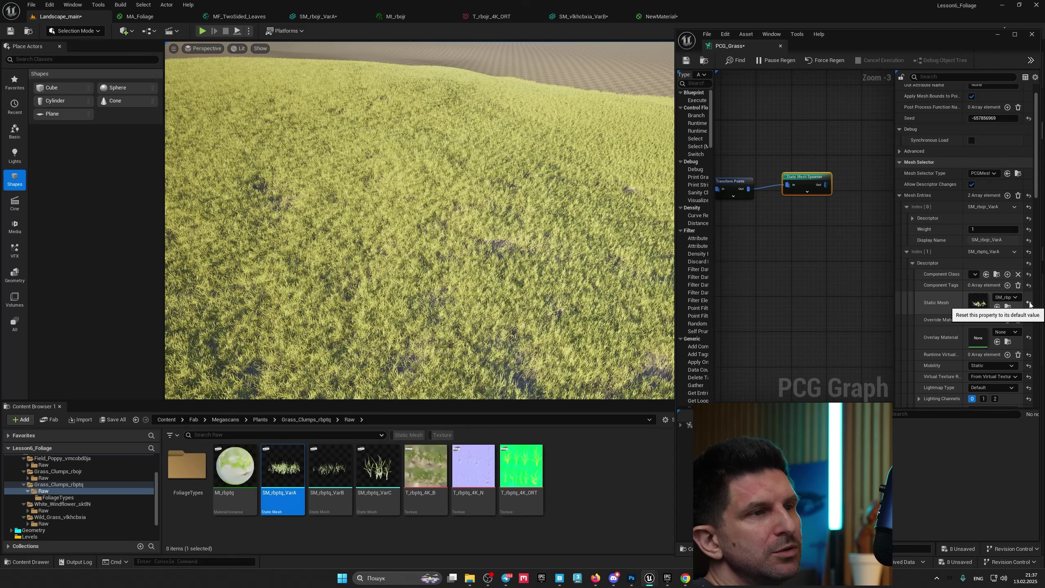
left_click(1029, 303)
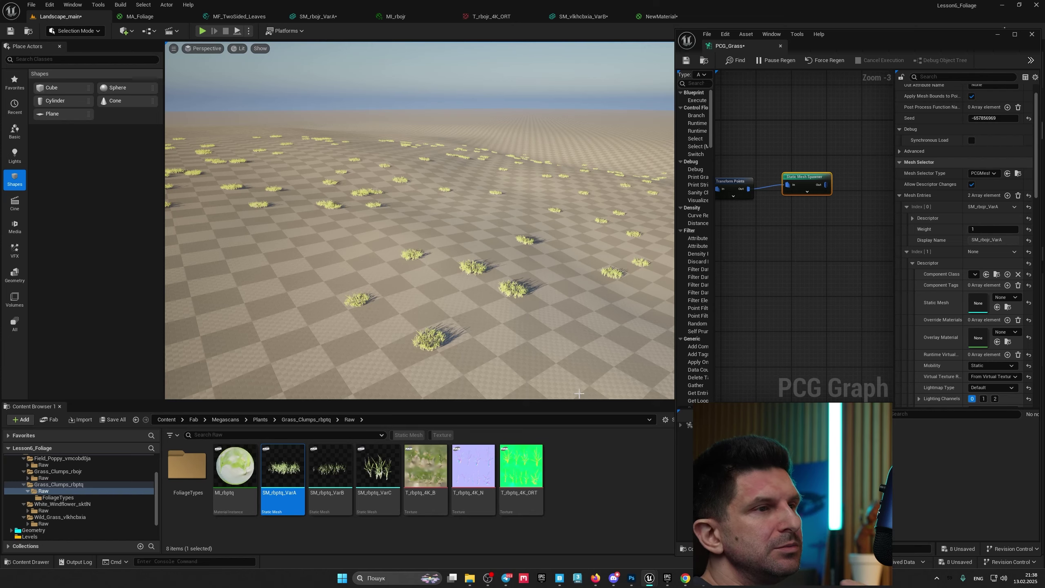
left_click_drag(282, 470, 978, 303)
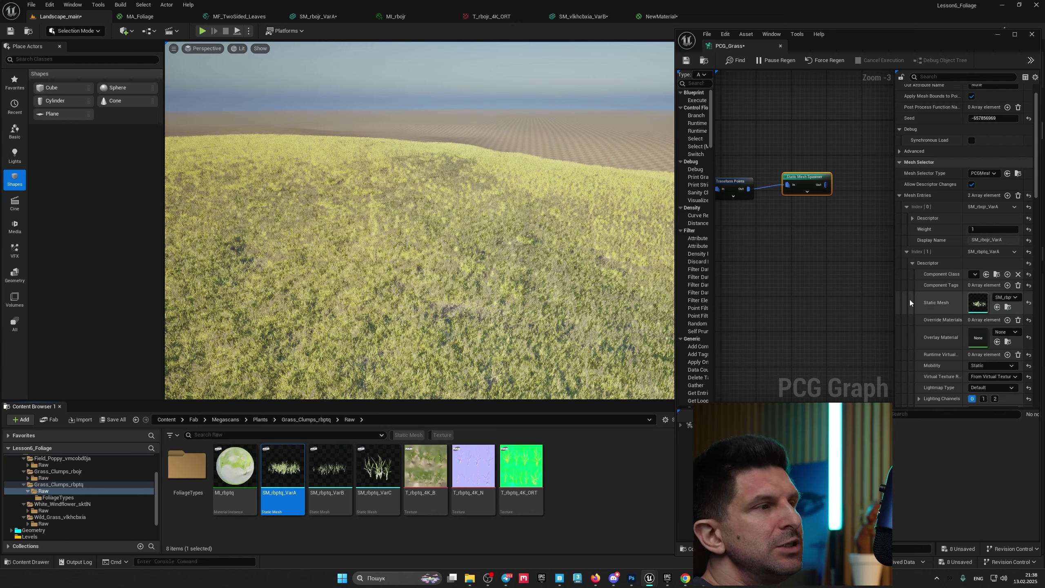
key("w")
mouse_move(510, 281)
right_mouse_down()
mouse_move(510, 290)
mouse_move(510, 281)
right_mouse_up()
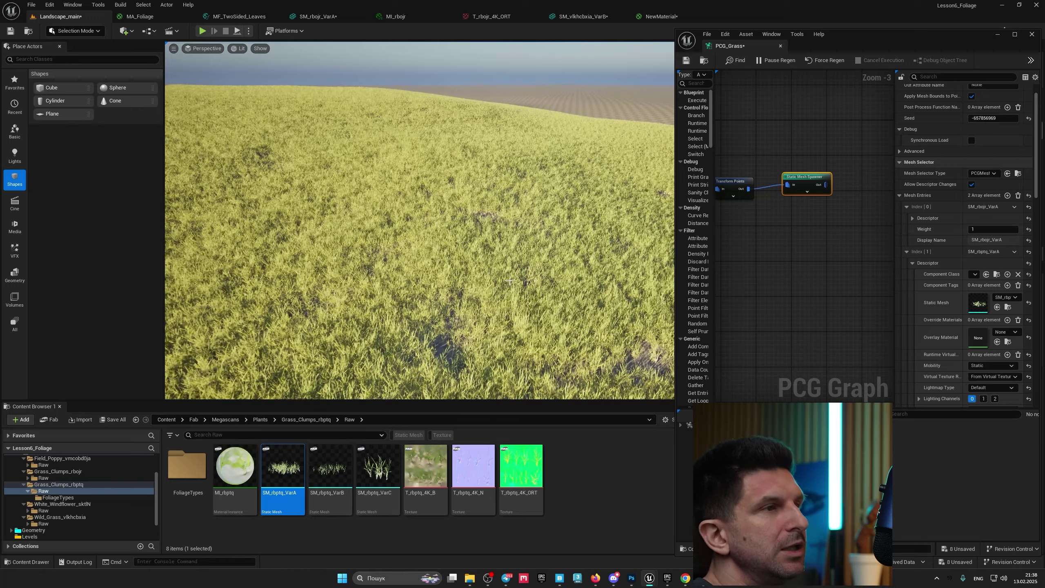
Try higher Density Filter Lower Bound values, including 0,352 and the default 0,5, and restore the bound to 0
right_click_drag(786, 225, 841, 236)
left_click(796, 183)
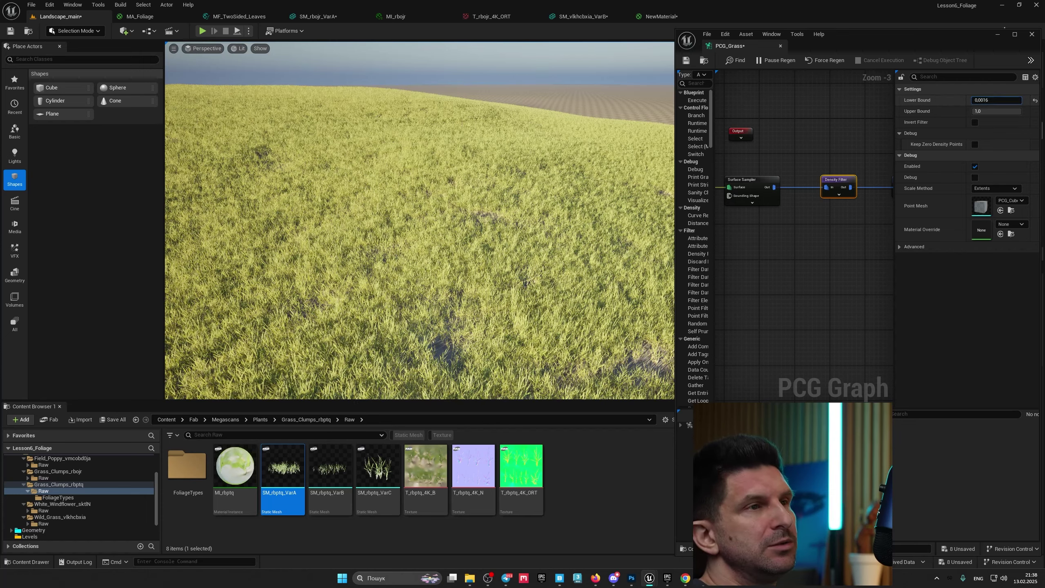
left_click_drag(992, 100, 977, 100)
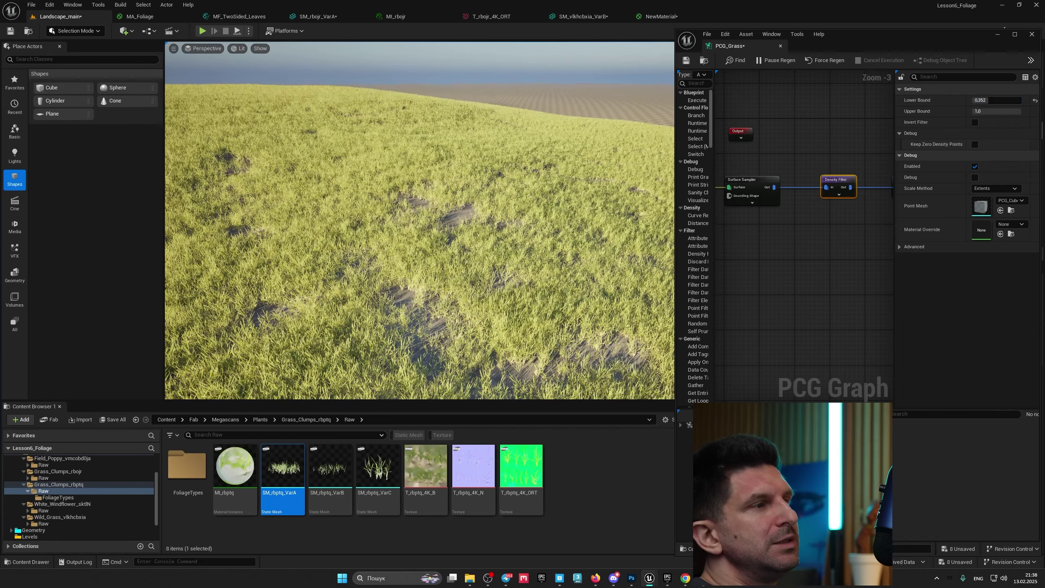
left_click(1036, 101)
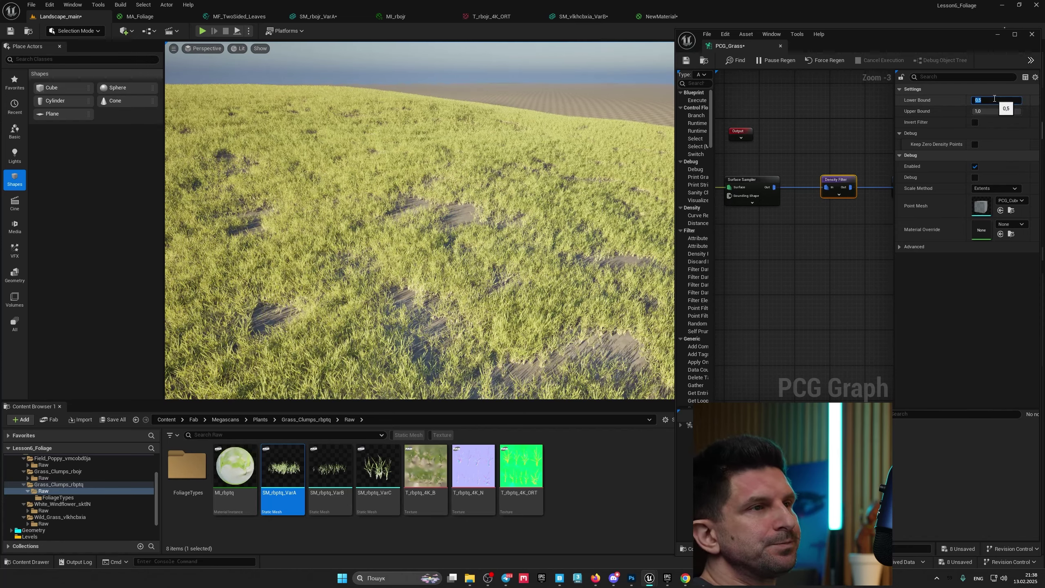
type("0")
key("Return")
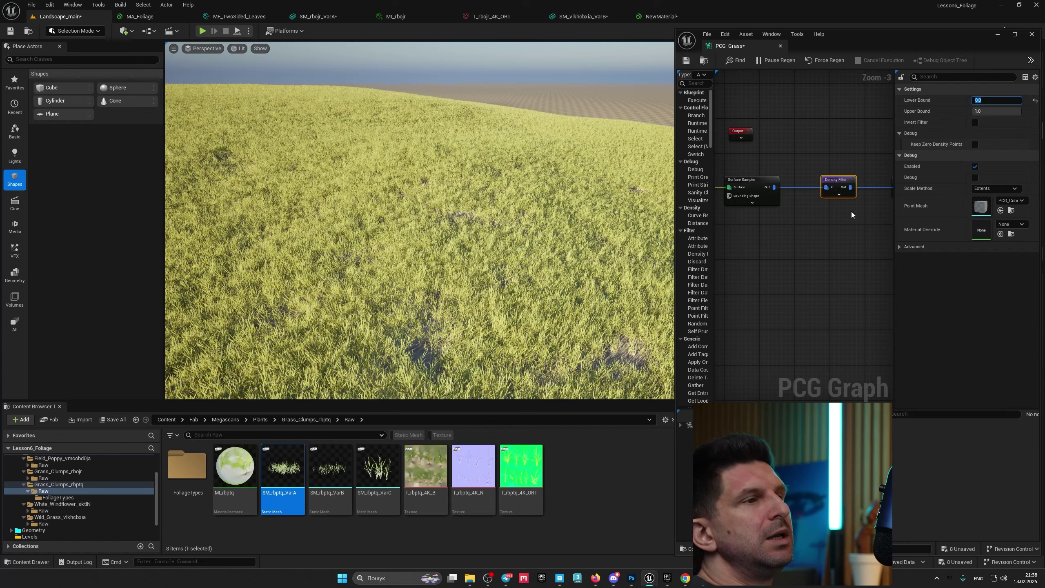
Select the Static Mesh Spawner node and open the Raw folder of the Wild_Grass_vlkhcbxia assets
right_click_drag(839, 214, 820, 194)
left_click(819, 190)
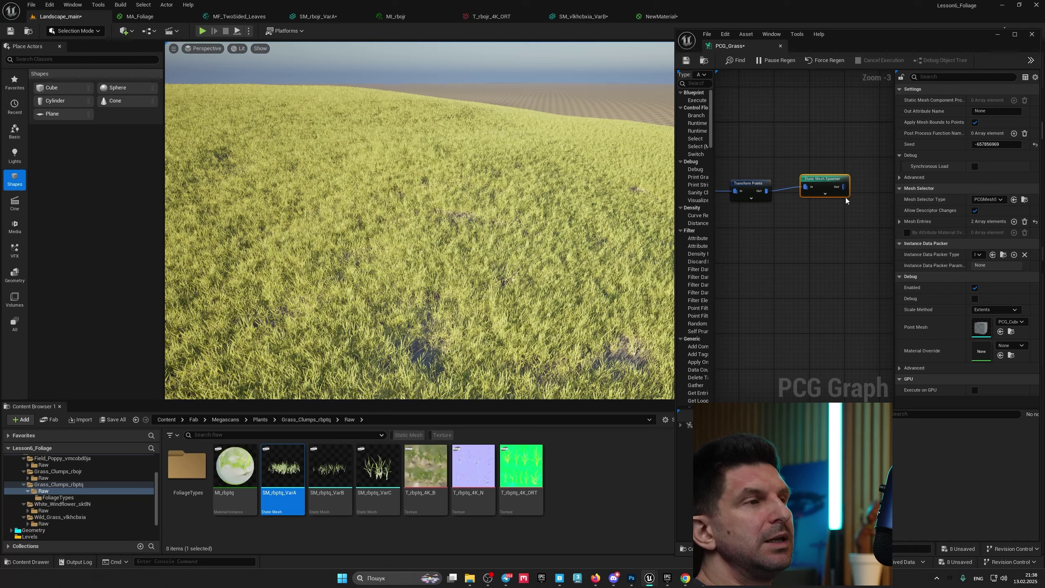
left_click(59, 517)
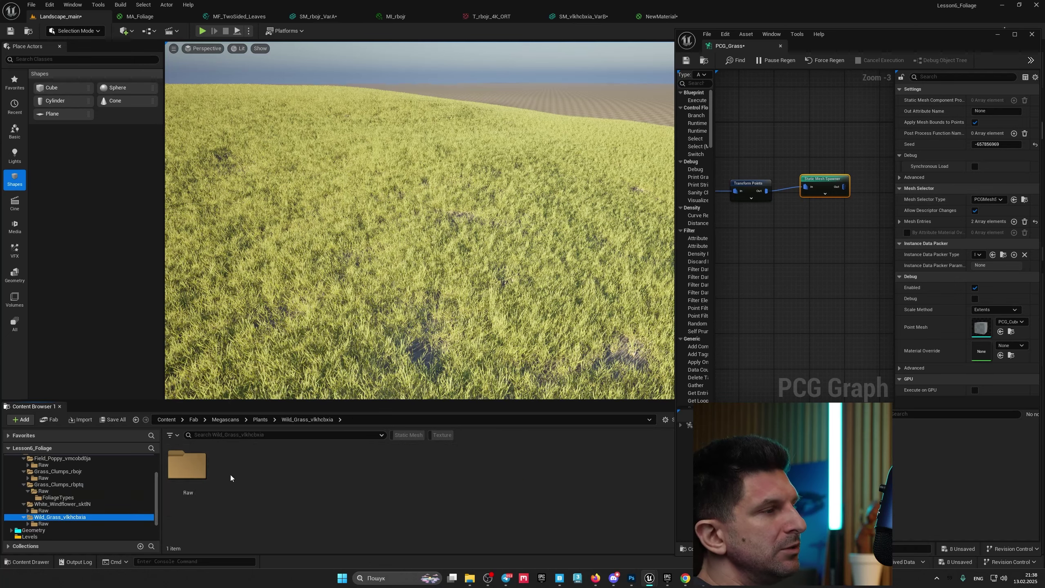
double_click(192, 468)
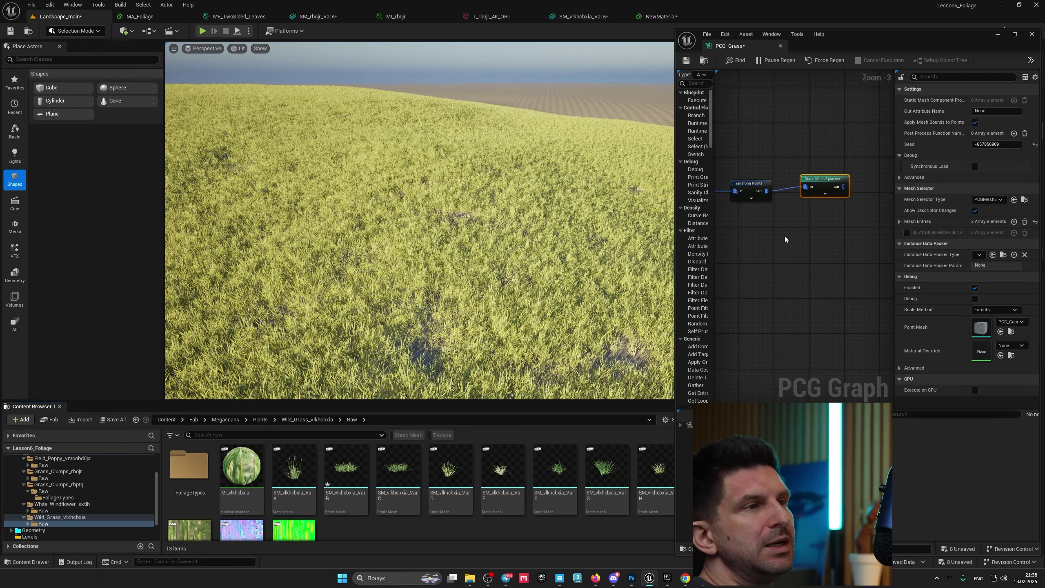
Reposition the Static Mesh Spawner node so that it lines up with the Transform Points node
right_click_drag(716, 235, 855, 219)
right_click_drag(763, 209, 727, 226)
mouse_move(825, 223)
right_mouse_down()
mouse_move(794, 227)
mouse_move(801, 197)
mouse_move(818, 209)
right_mouse_up()
left_click(846, 188)
left_click(842, 182)
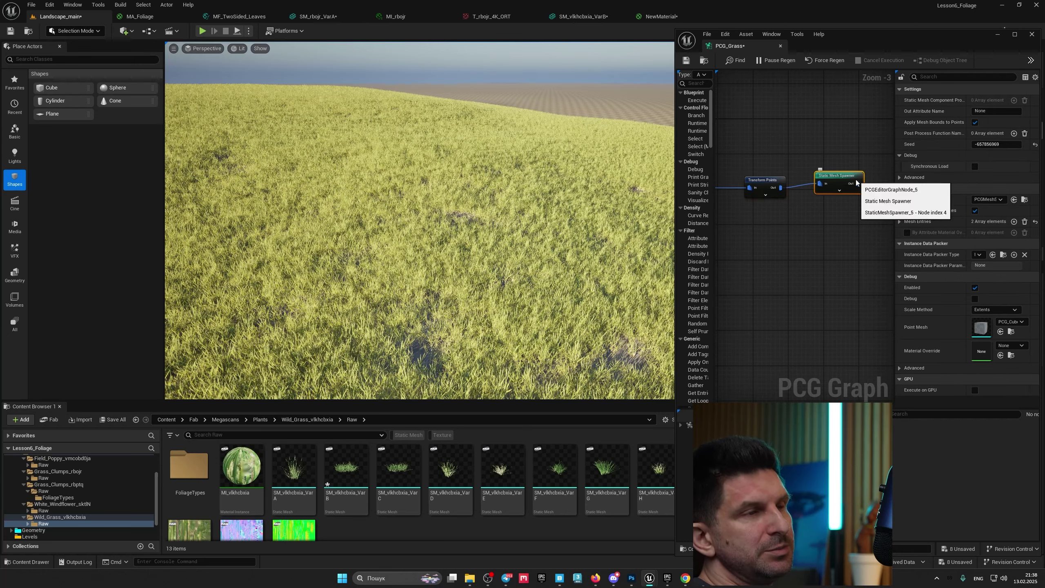
left_click_drag(839, 178, 844, 182)
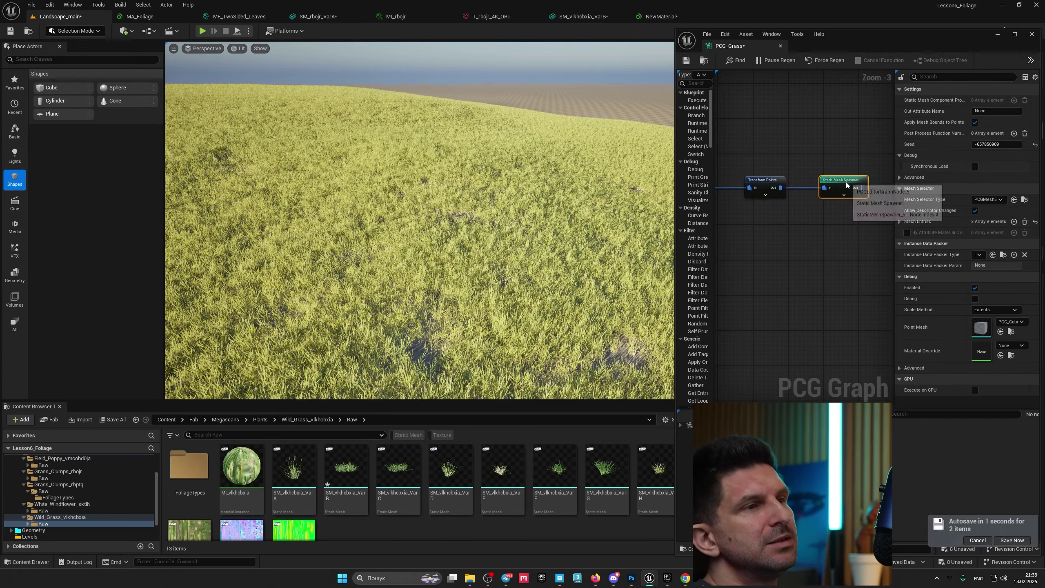
Inspect the grass up close and review the Transform Points settings before reselecting the Static Mesh Spawner node
right_click_drag(448, 254, 447, 279)
key("w")
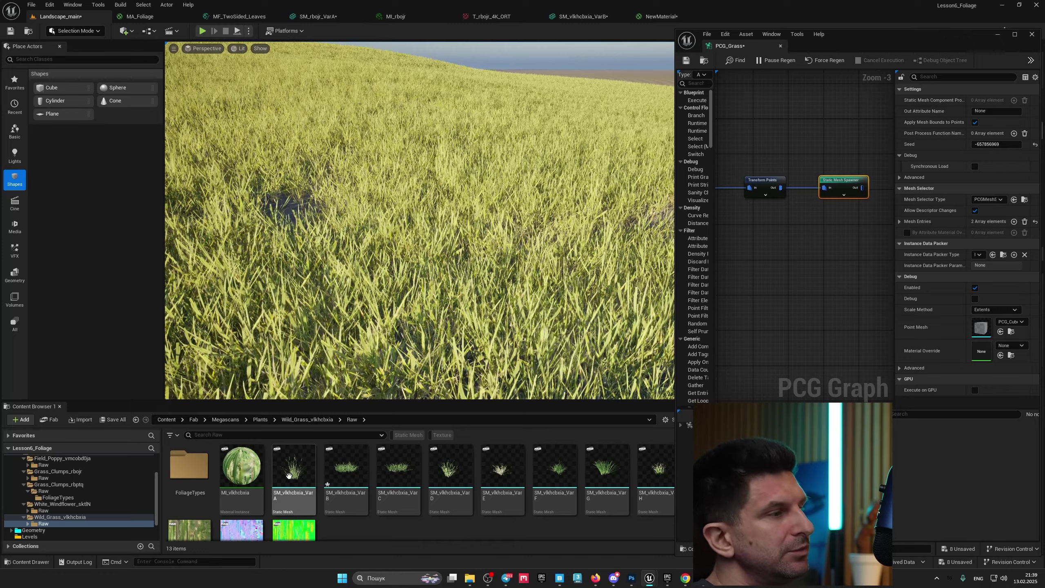
mouse_move(296, 470)
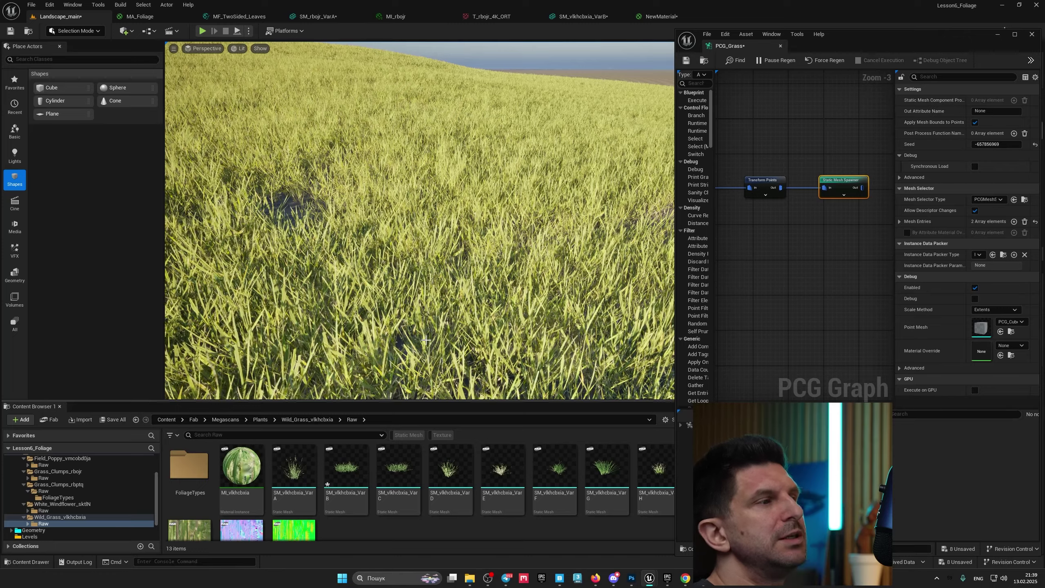
left_click(778, 182)
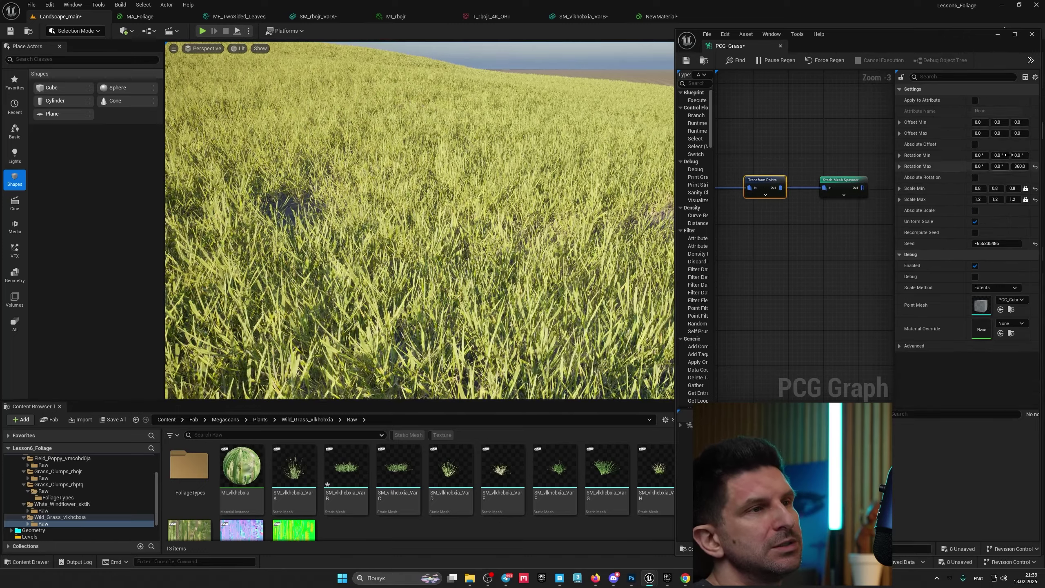
left_click(842, 180)
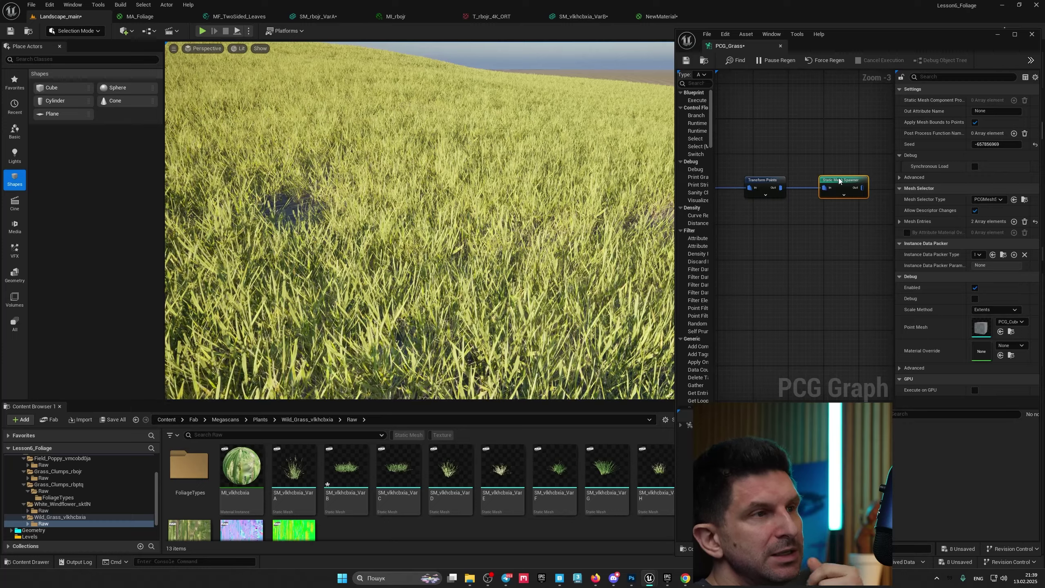
Widen the PCG_Grass editor window and narrow its details area to give the node graph more room
left_click(773, 182)
left_click(854, 184)
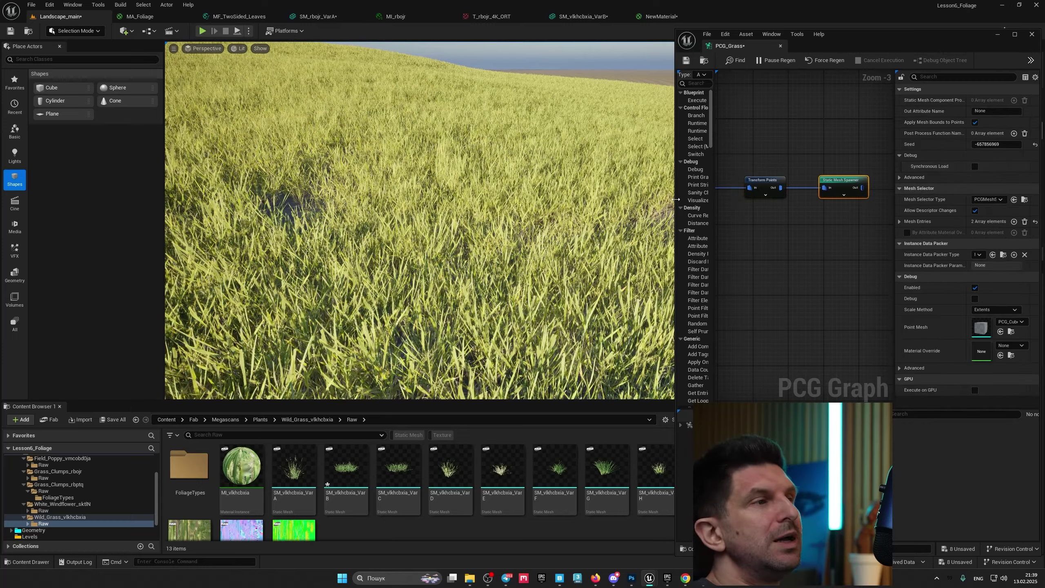
left_click_drag(676, 288, 527, 288)
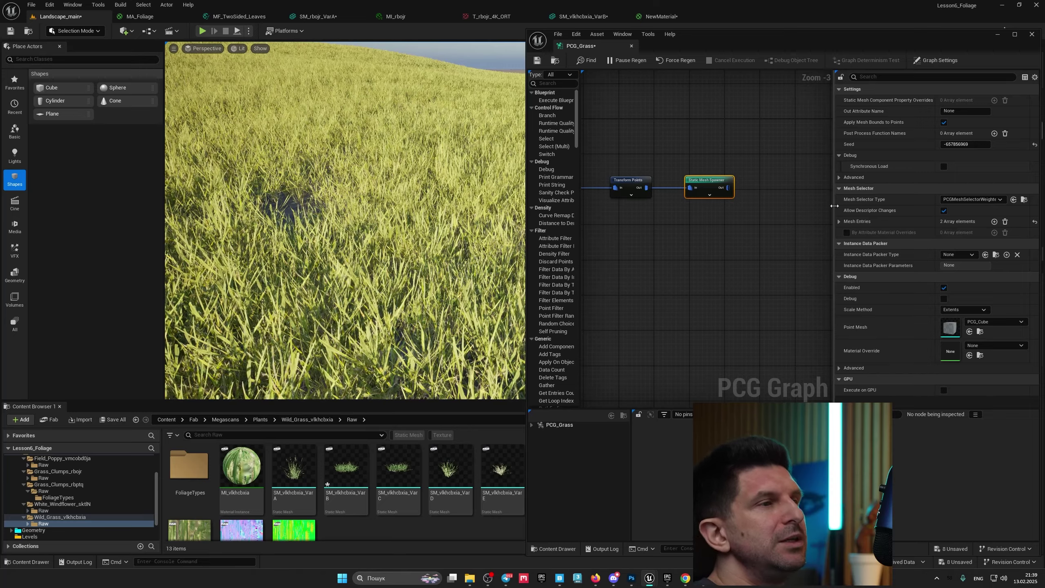
left_click_drag(829, 209, 893, 210)
Duplicate the chain from Surface Sampler through Static Mesh Spawner and place the copy directly below the original row
right_click_drag(684, 238, 831, 229)
scroll(831, 229, "down", 2)
scroll(805, 226, "up", 1)
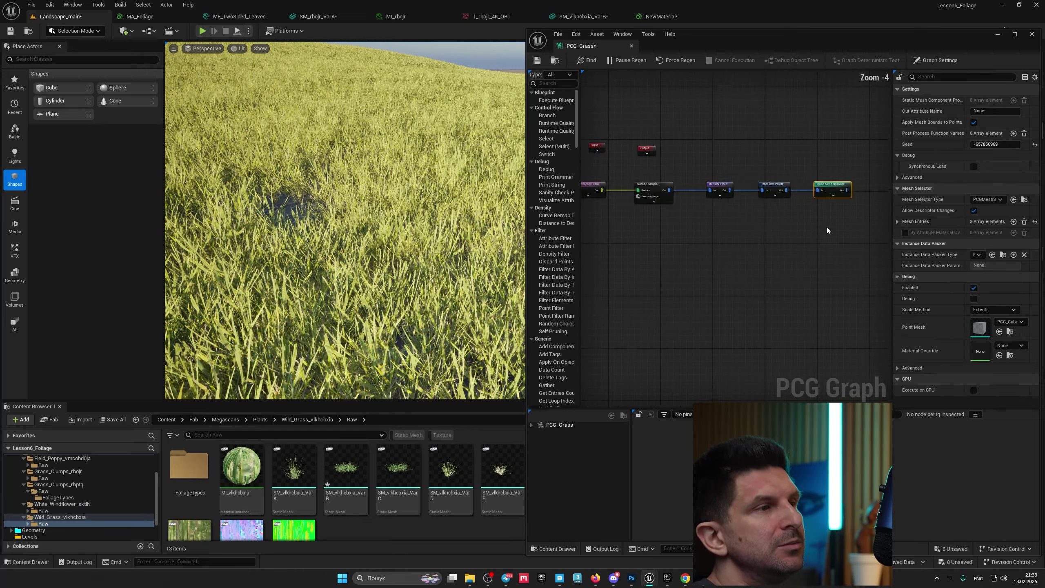
left_click_drag(827, 228, 655, 173)
key("ctrl+c")
key("ctrl+v")
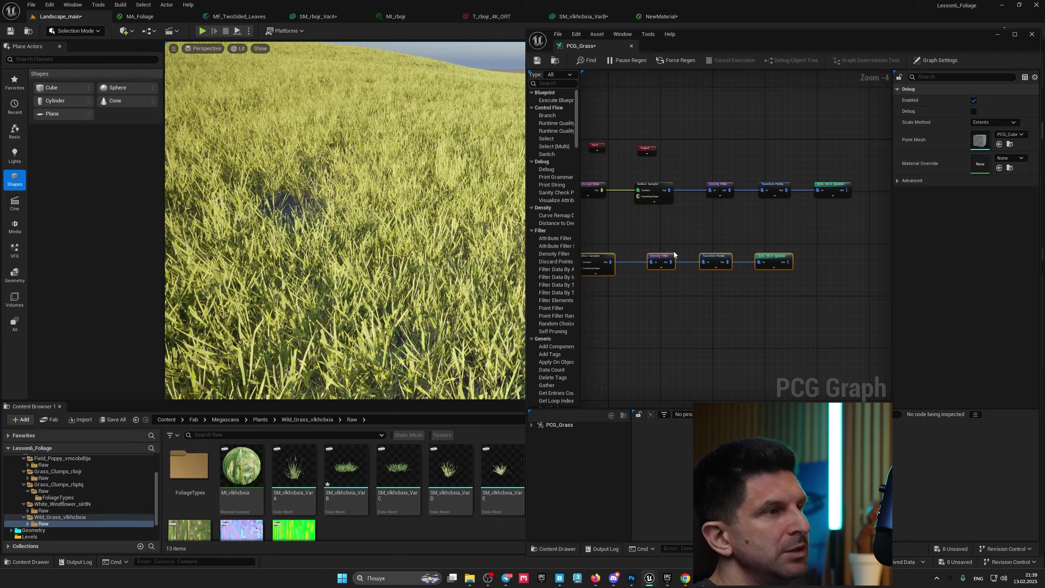
left_click_drag(770, 257, 827, 226)
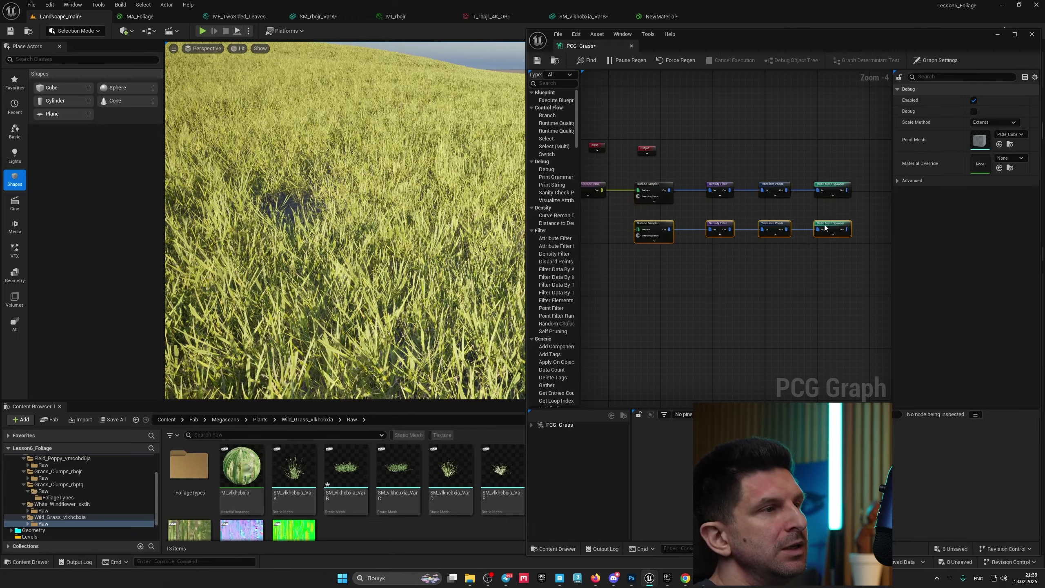
Clear the mesh entries of the duplicated Static Mesh Spawner and connect the landscape data output to the duplicated Surface Sampler
left_click(830, 244)
left_click(831, 232)
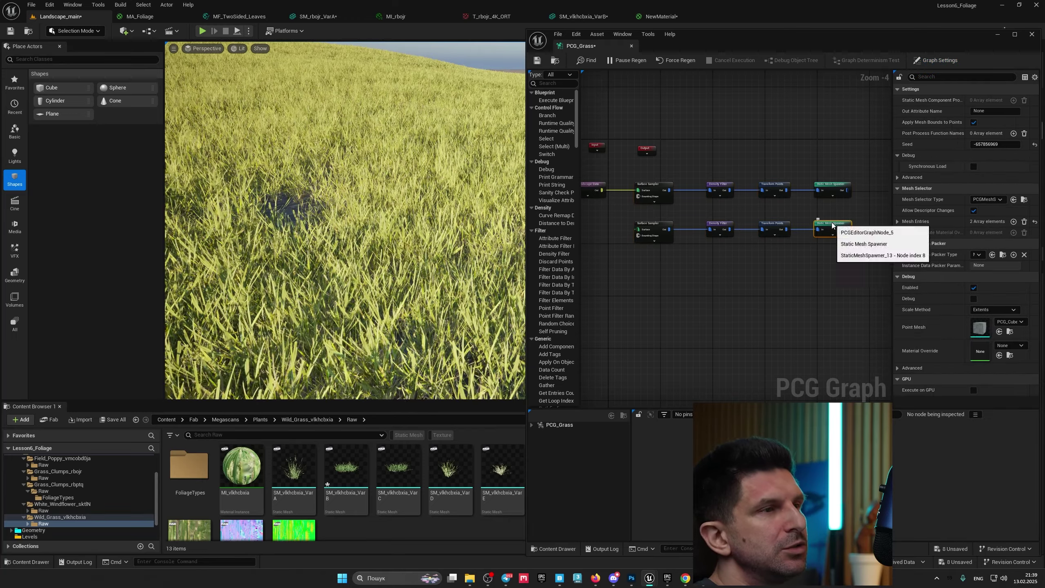
left_click(1025, 221)
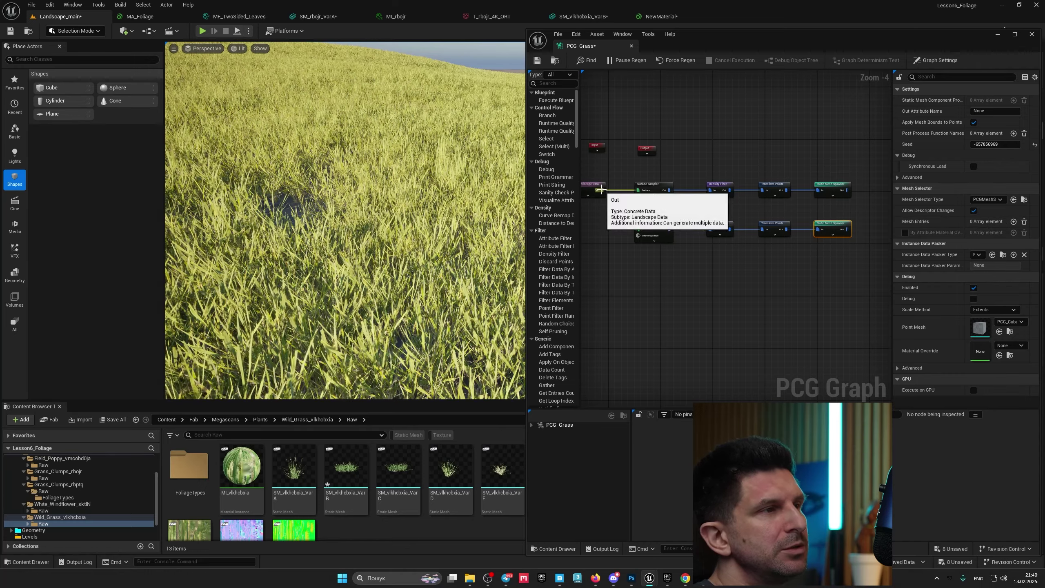
left_click_drag(602, 190, 638, 231)
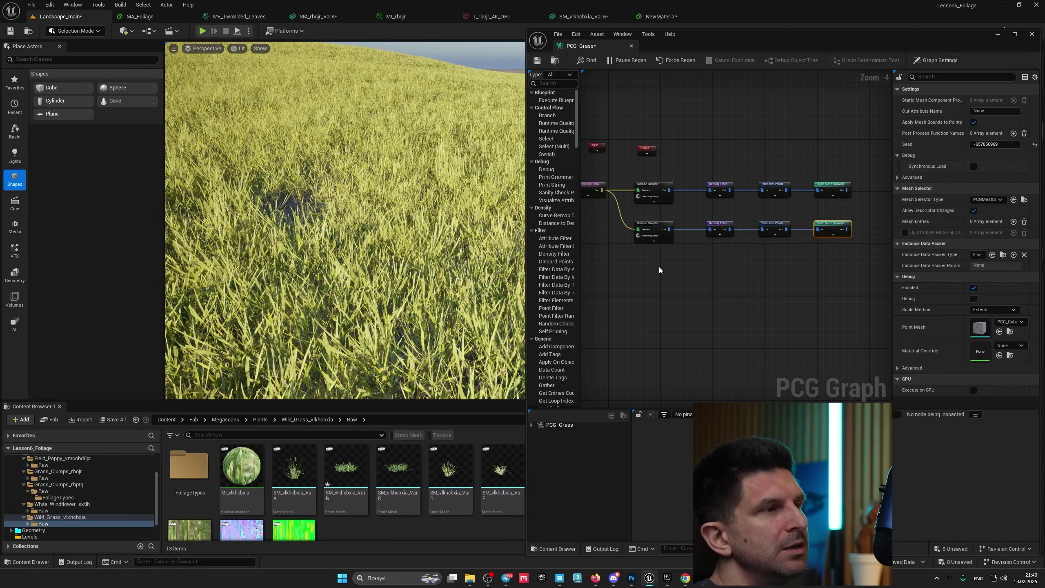
scroll(666, 239, "up", 5)
left_click(665, 239)
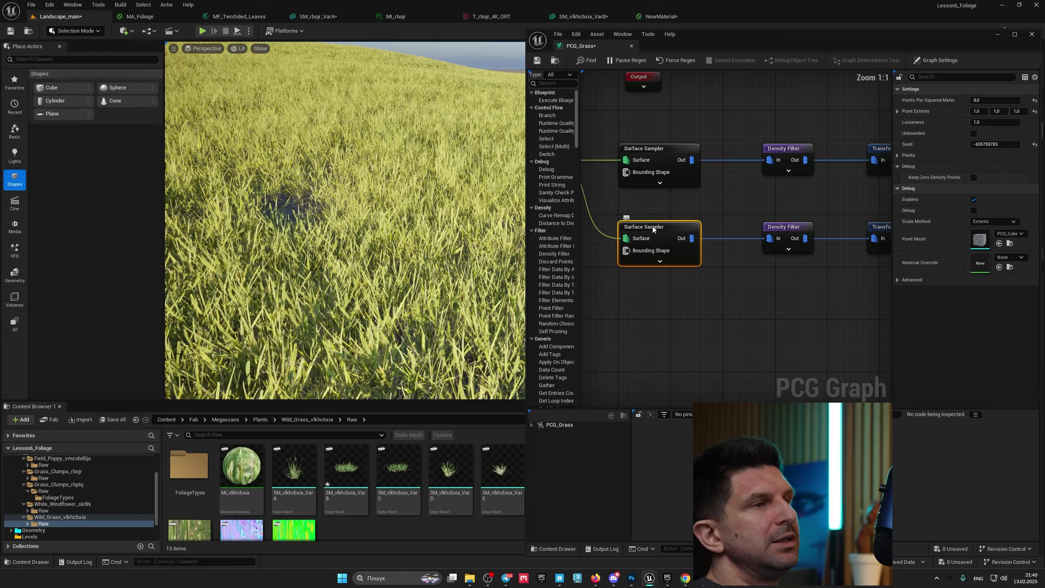
scroll(675, 170, "down", 5)
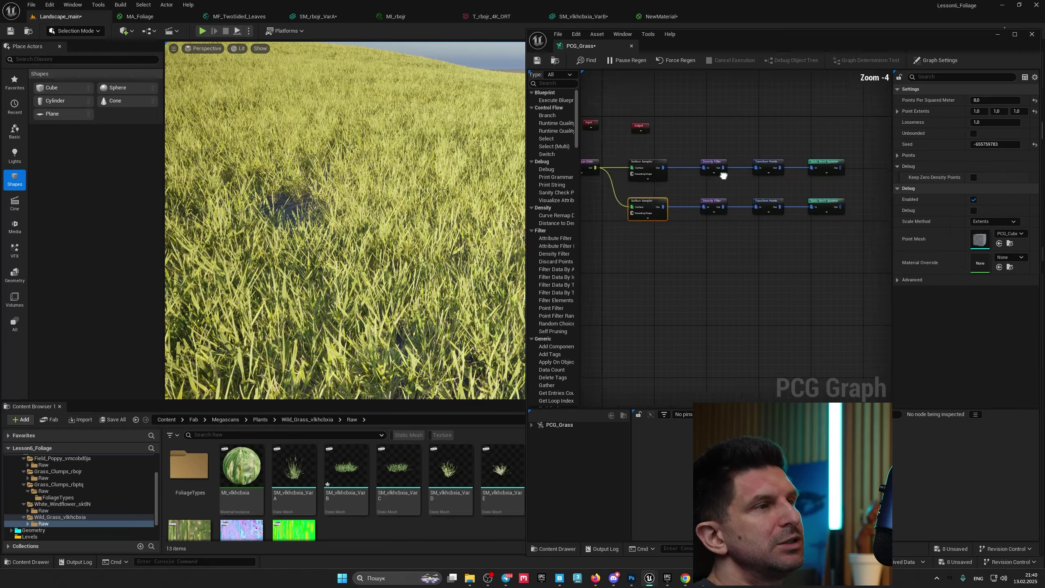
Toggle the original Static Mesh Spawner off and on to compare the landscape with and without its grass
left_click(786, 167)
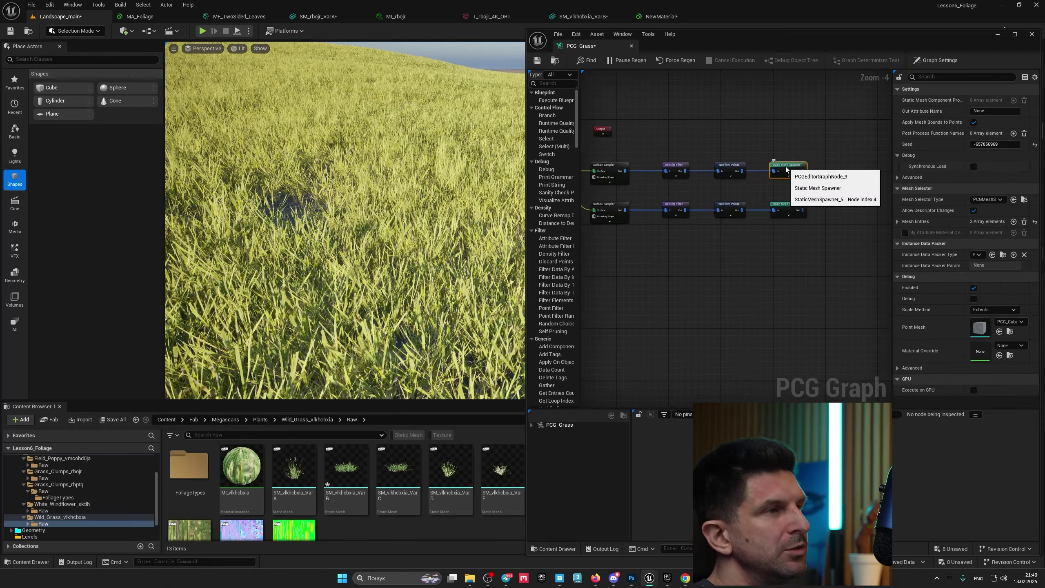
key("e")
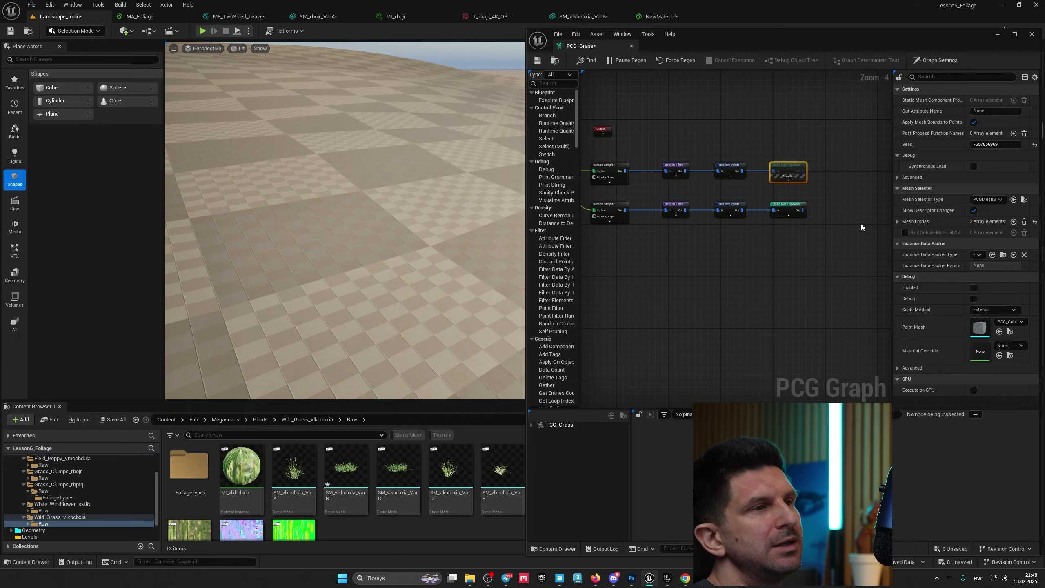
key("e")
left_click(974, 288)
left_click(974, 288)
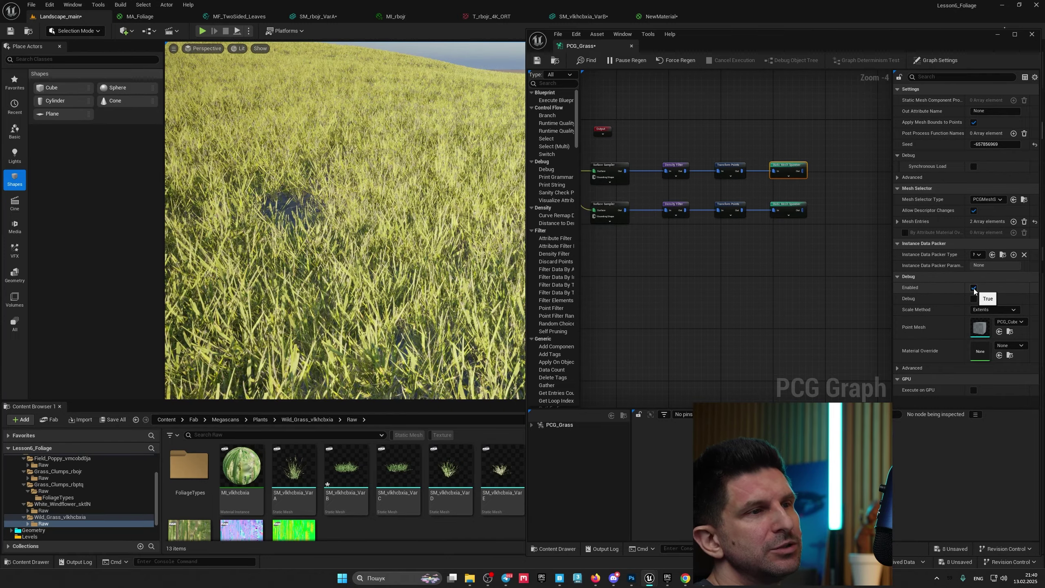
left_click(973, 287)
left_click(974, 287)
left_click(974, 288)
left_click(974, 288)
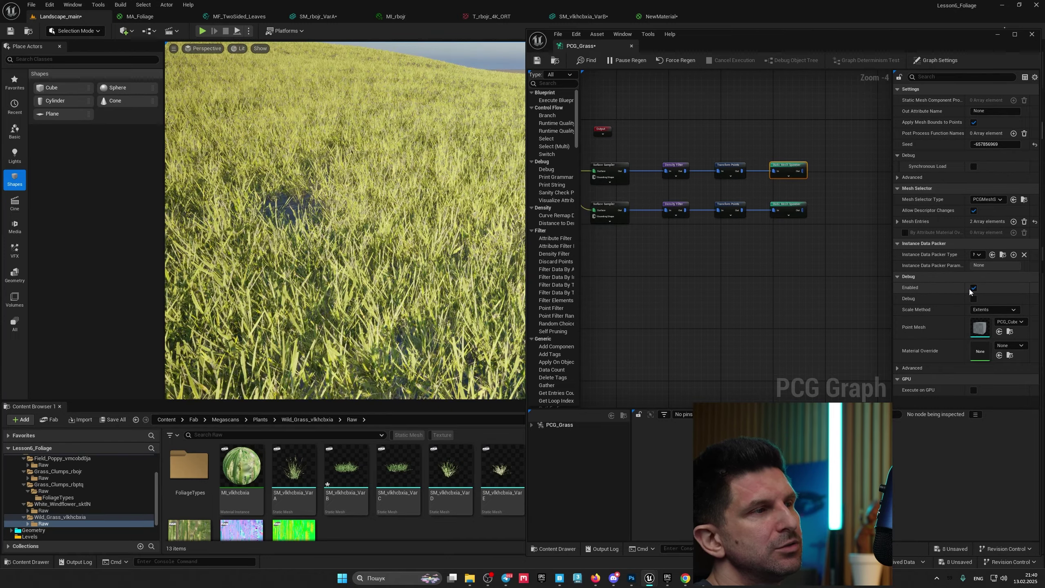
Disable the original Static Mesh Spawner to hide its grass on the landscape
scroll(431, 240, "down", 8)
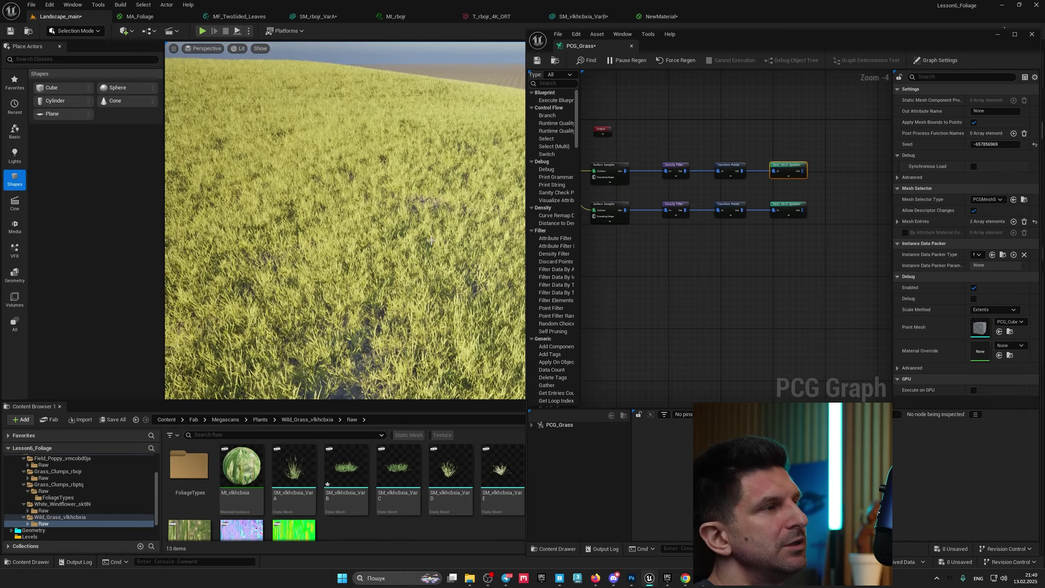
scroll(430, 247, "up", 6)
left_click(973, 287)
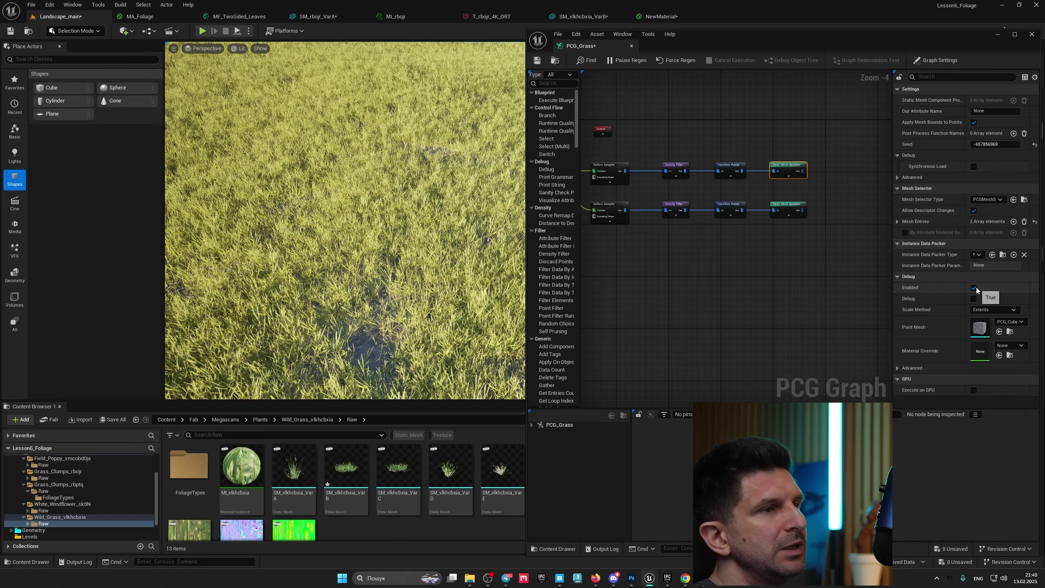
Turn on the debug display of the duplicated Surface Sampler and set its Points Per Squared Meter to 1,0
right_click_drag(650, 218, 699, 223)
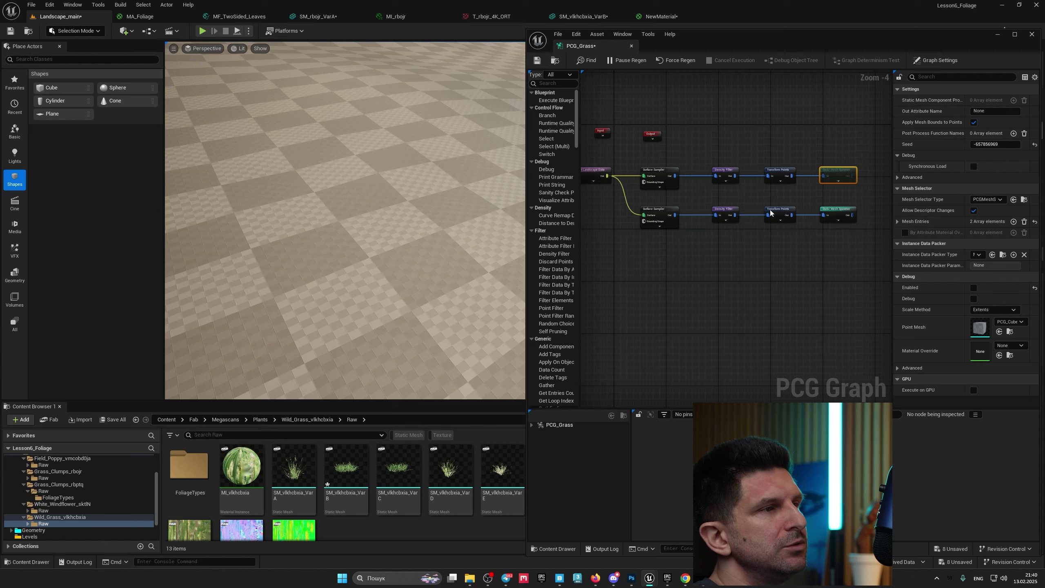
left_click(667, 212)
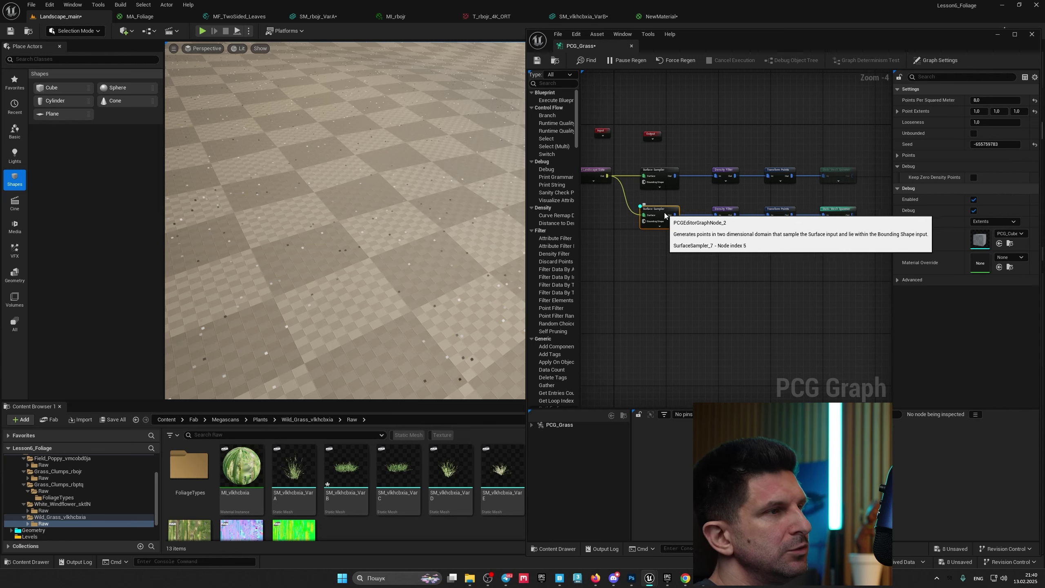
key("d")
right_click_drag(466, 267, 466, 267)
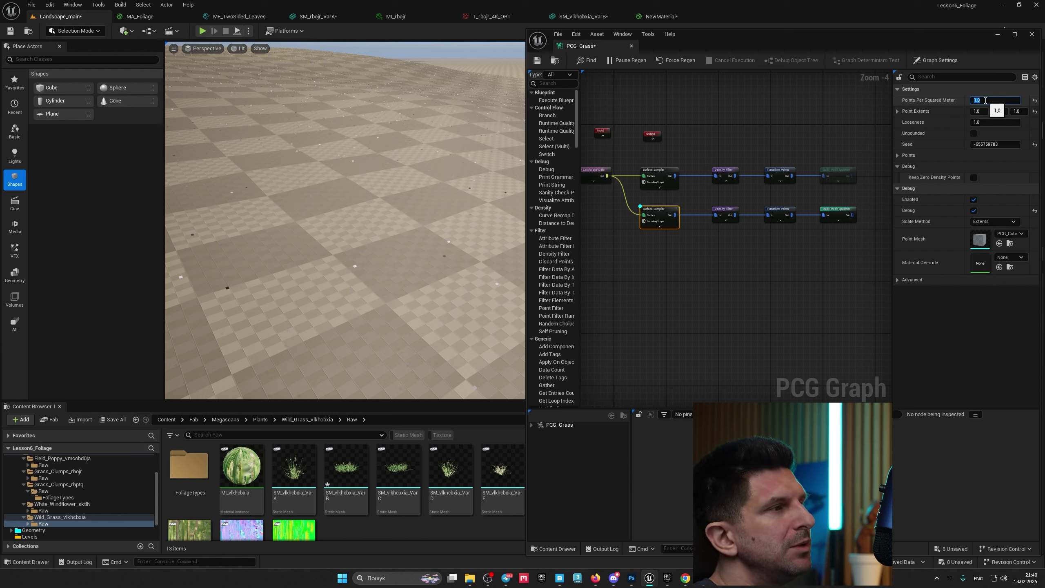
Set the duplicated Surface Sampler's Point Extents to 10,0 on all three axes to enlarge the debug points
mouse_move(345, 149)
right_mouse_down()
mouse_move(341, 181)
mouse_move(358, 165)
mouse_move(366, 116)
mouse_move(356, 152)
right_mouse_up()
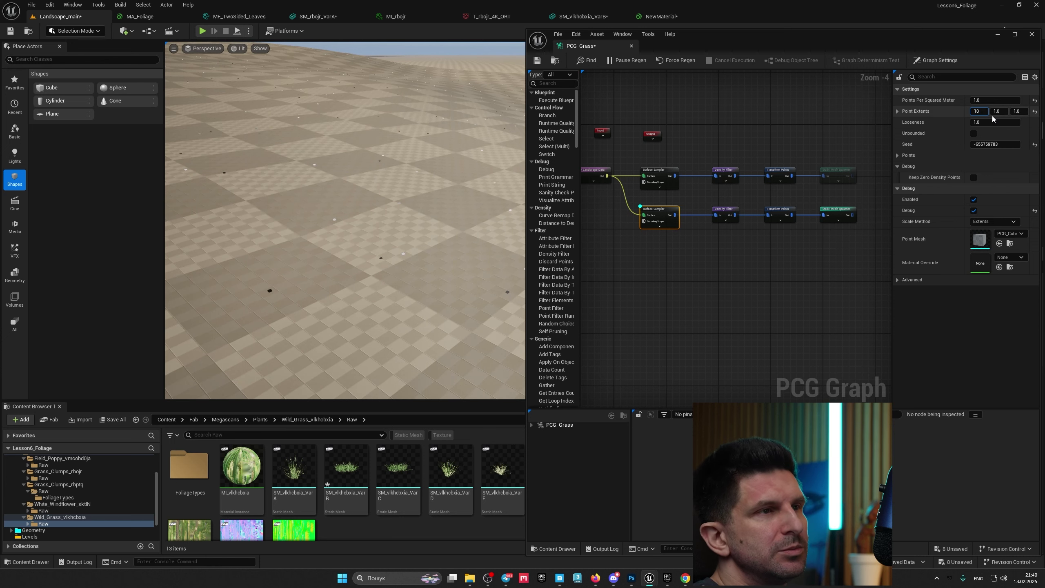
key("Tab")
type("10")
key("Tab")
type("10")
key("Tab")
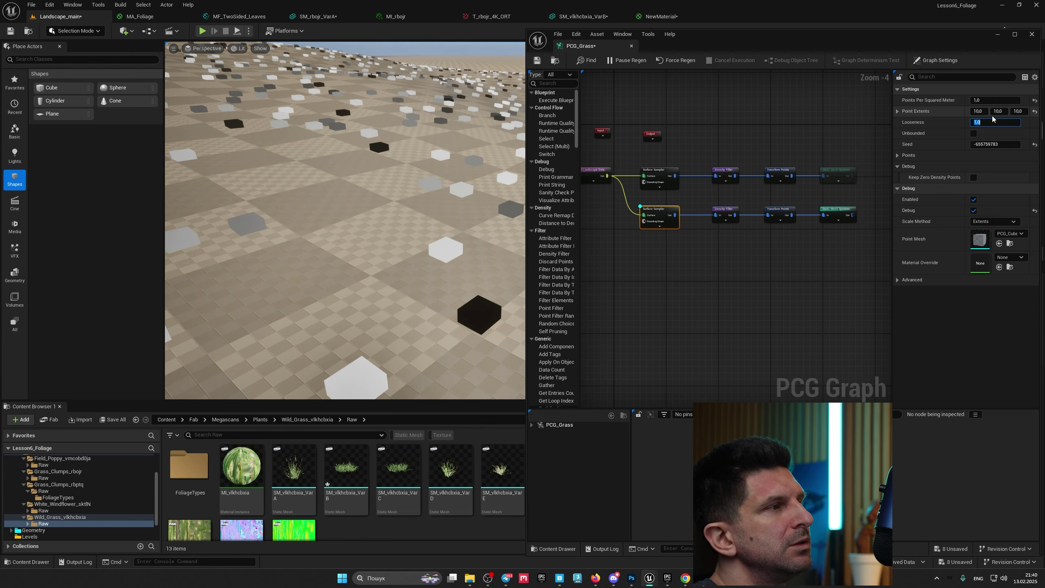
Restore the duplicated Surface Sampler's Point Extents to 1,0 on all axes and set Points Per Squared Meter to 0,5
left_click(978, 111)
type("1")
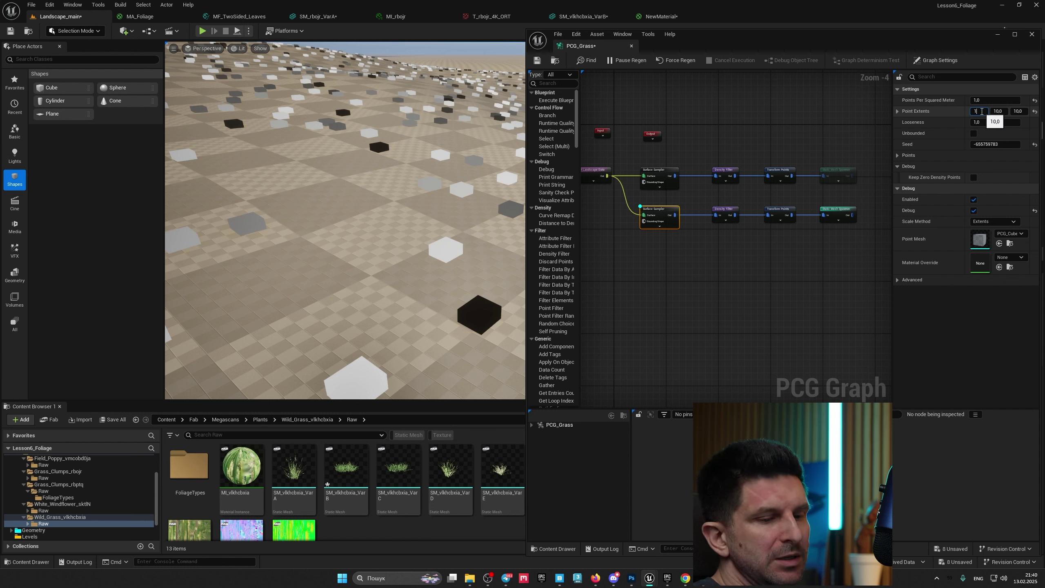
key("Tab")
type("1")
key("Tab")
type("1")
key("Tab")
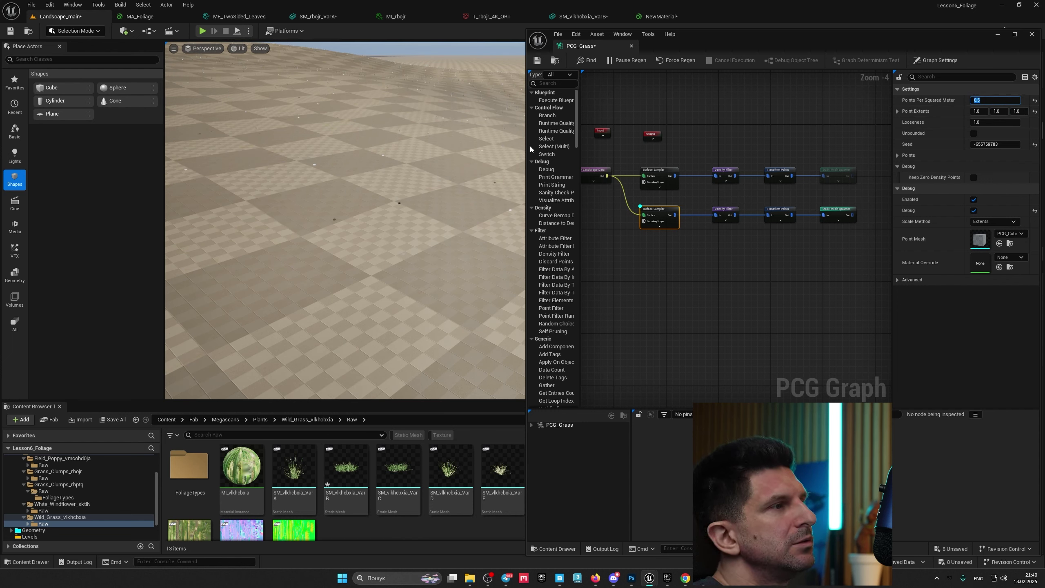
Turn off the duplicated Surface Sampler's debug display and show the settings of the duplicated Transform Points node
right_click_drag(396, 197, 414, 218)
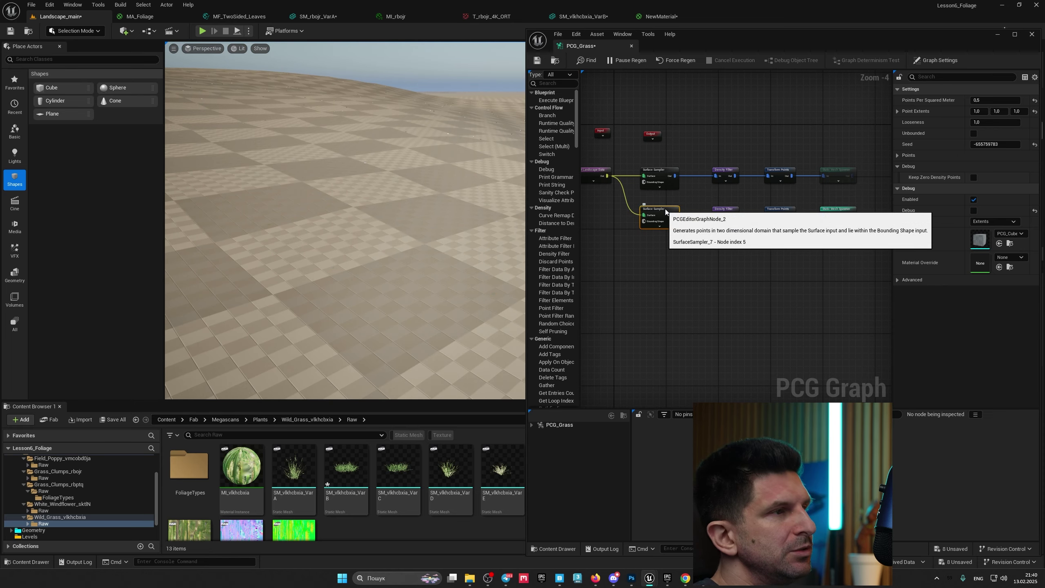
key("d")
left_click(782, 215)
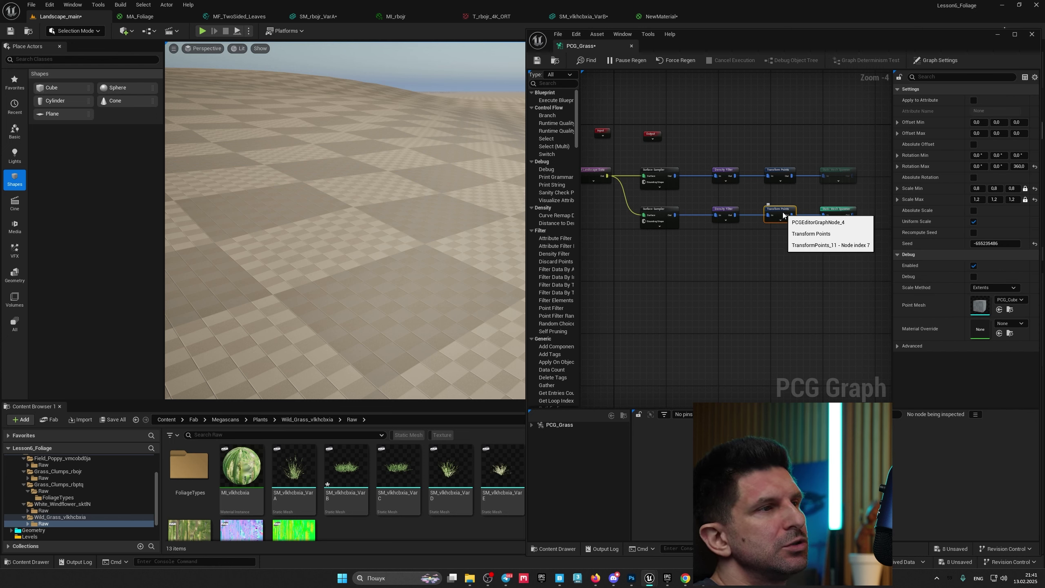
Add one mesh entry to the duplicated Static Mesh Spawner and expand its Descriptor settings
scroll(784, 217, "up", 4)
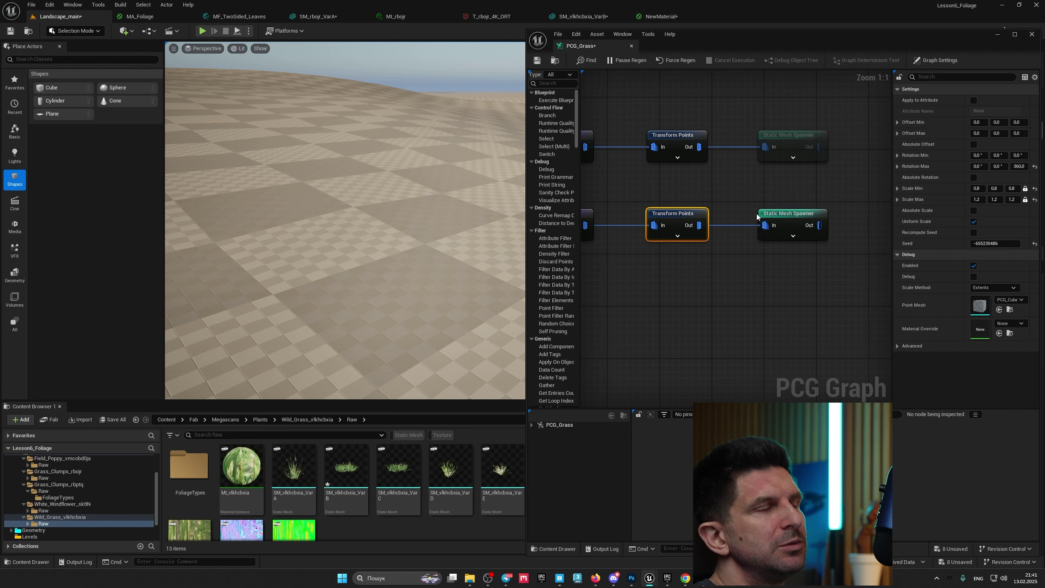
left_click(795, 219)
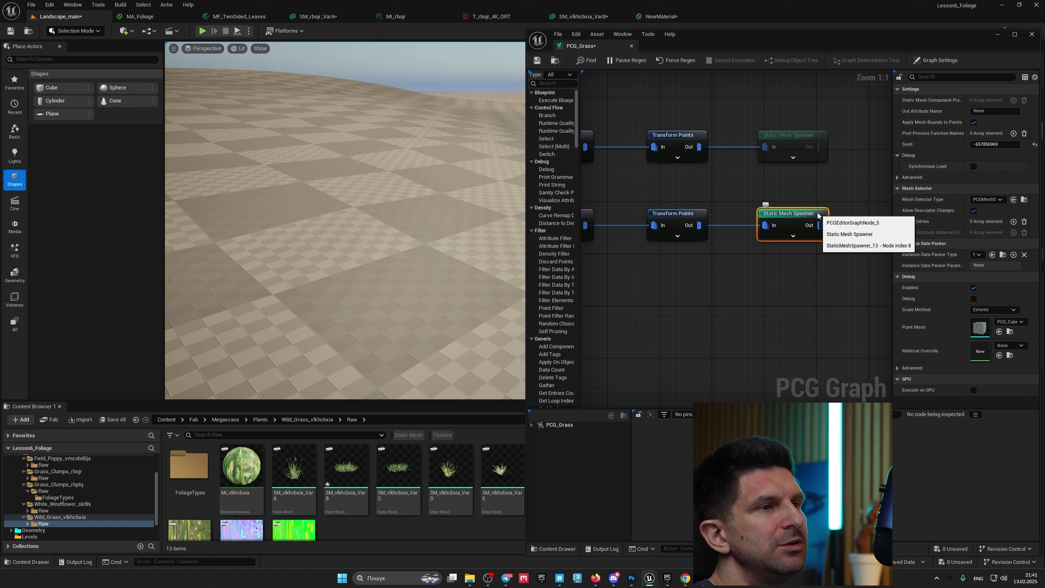
left_click(1014, 222)
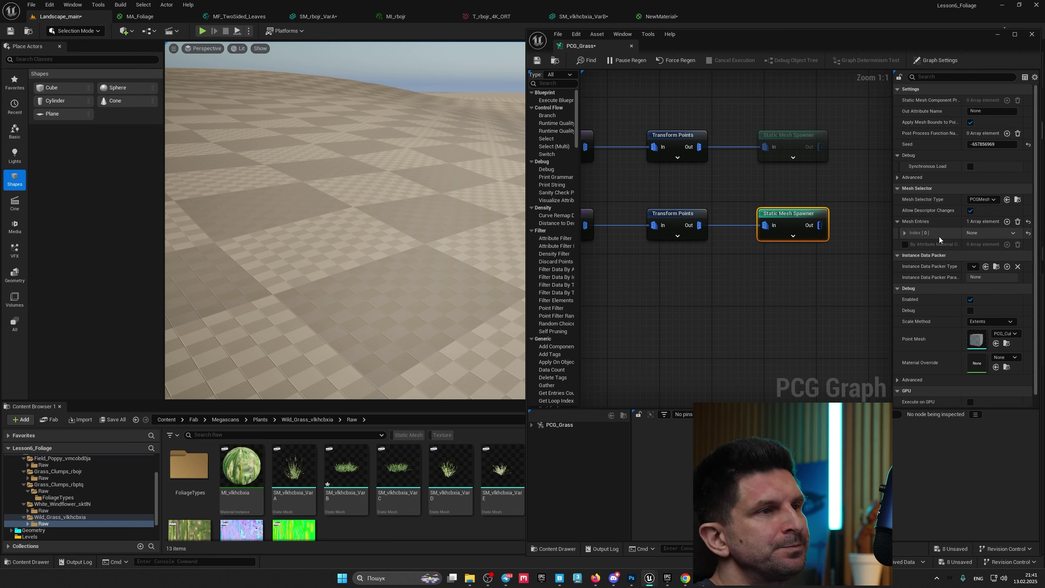
left_click(904, 233)
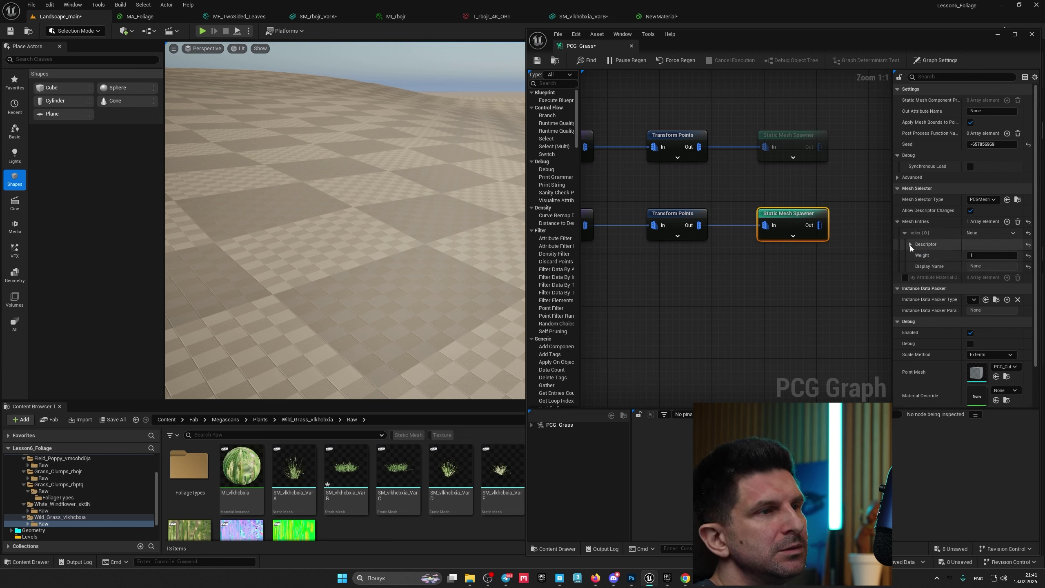
left_click(910, 244)
Re-enable the original Static Mesh Spawner and reselect the duplicated one
left_click(794, 134)
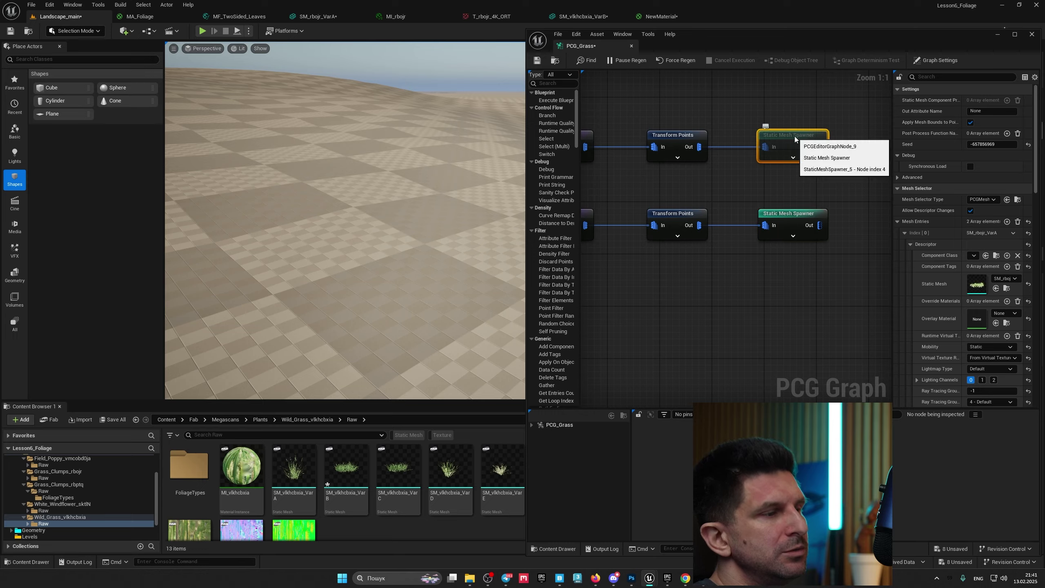
mouse_move(432, 182)
right_mouse_down()
mouse_move(416, 205)
mouse_move(432, 182)
right_mouse_up()
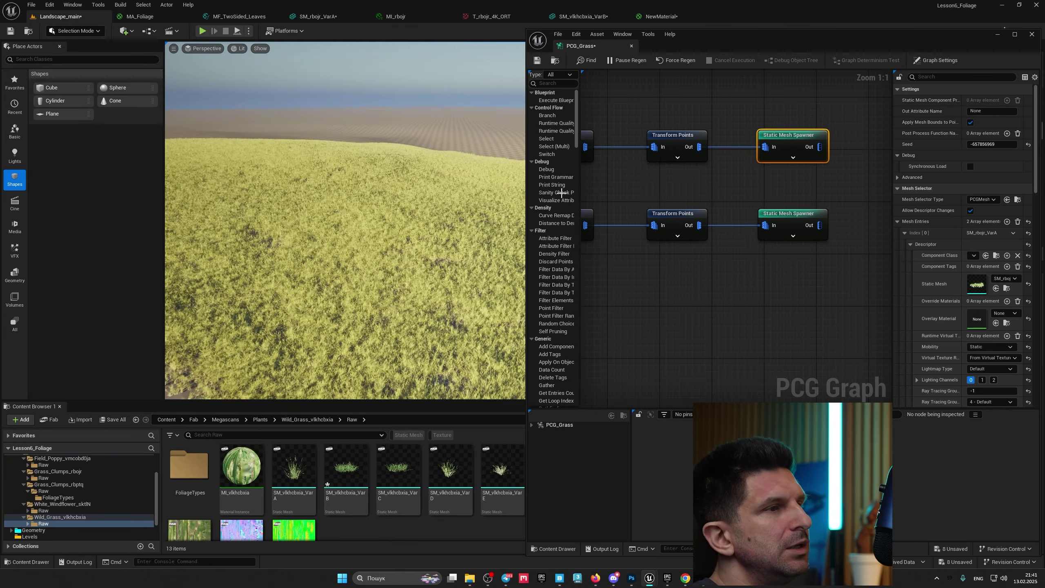
left_click(796, 214)
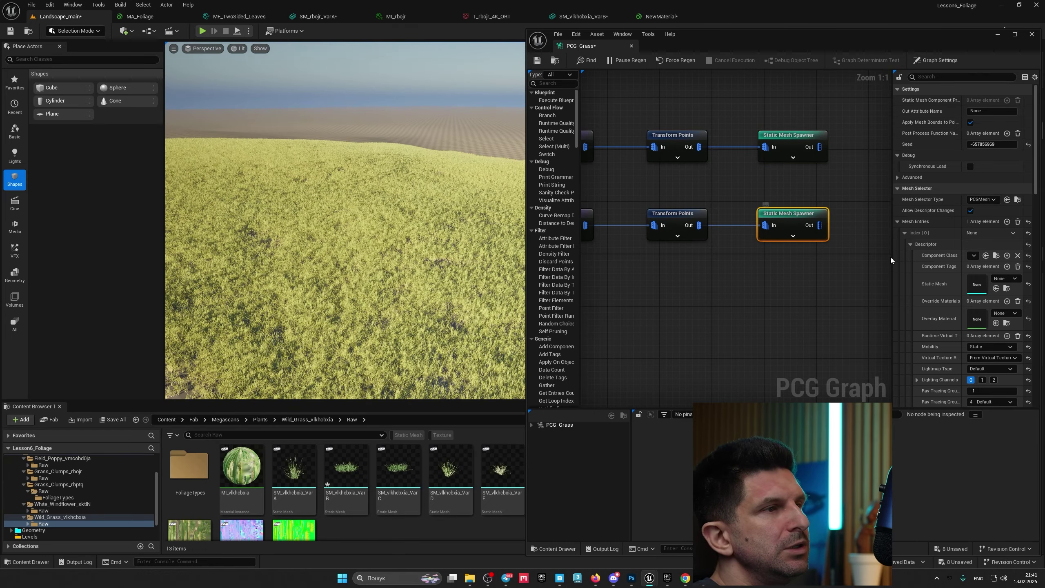
Assign SM_vmcobd0ja_VarA from the Field_Poppy_vmcobd0ja Raw folder as the static mesh of the duplicated spawner's entry
scroll(73, 486, "up", 3)
left_click(61, 497)
left_click(184, 471)
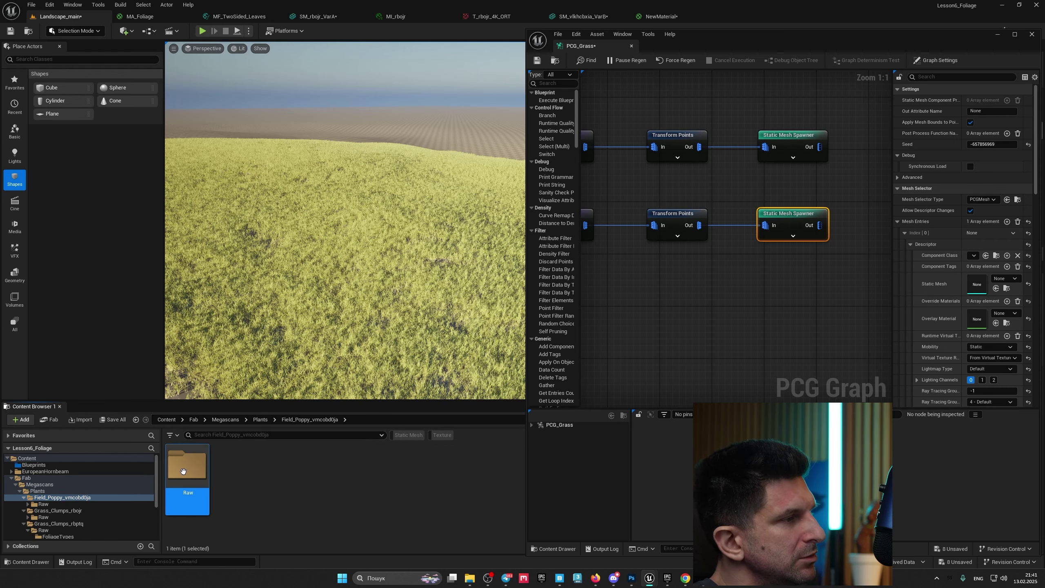
double_click(198, 474)
left_click_drag(293, 469, 979, 291)
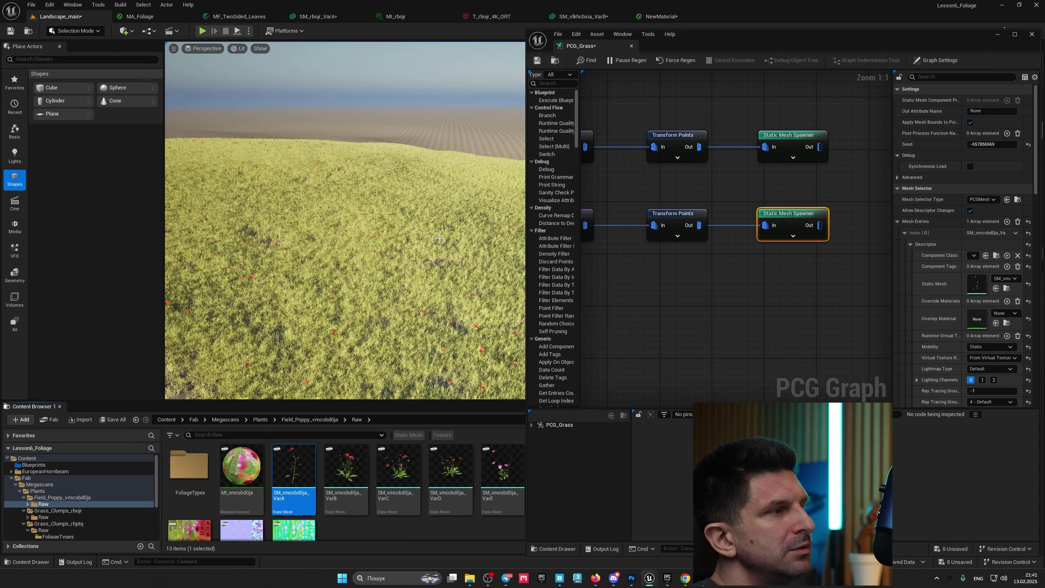
Examine the scattered poppies up close on the landscape and bring the duplicated Transform Points node into view
key("w")
mouse_move(345, 223)
right_mouse_down()
mouse_move(374, 222)
mouse_move(350, 251)
mouse_move(339, 208)
right_mouse_up()
right_click_drag(659, 271, 774, 266)
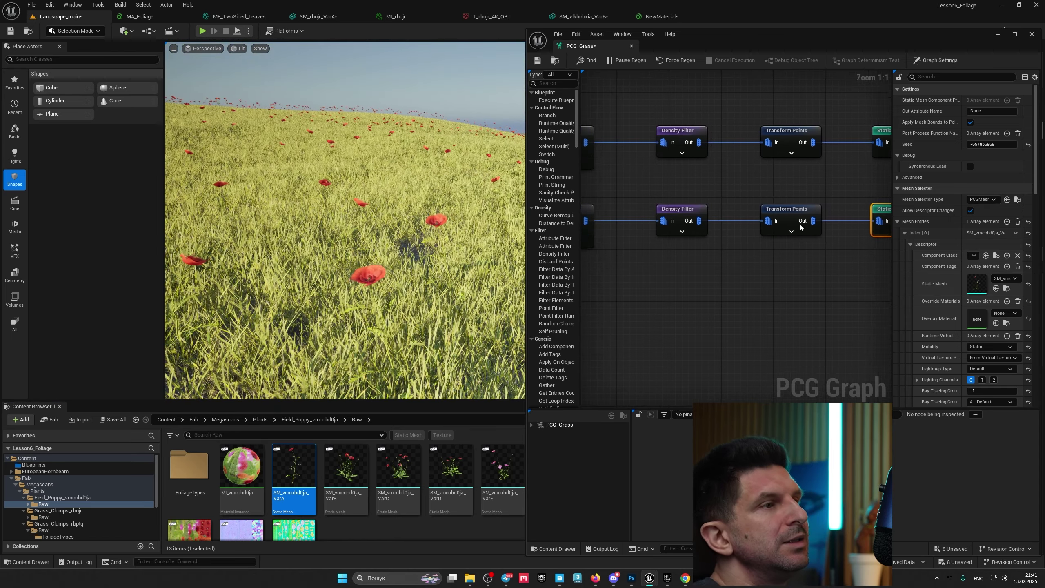
Try the duplicated Transform Points node with both Scale Min and Scale Max at 5.0 and view the enlarged poppies
left_click(797, 211)
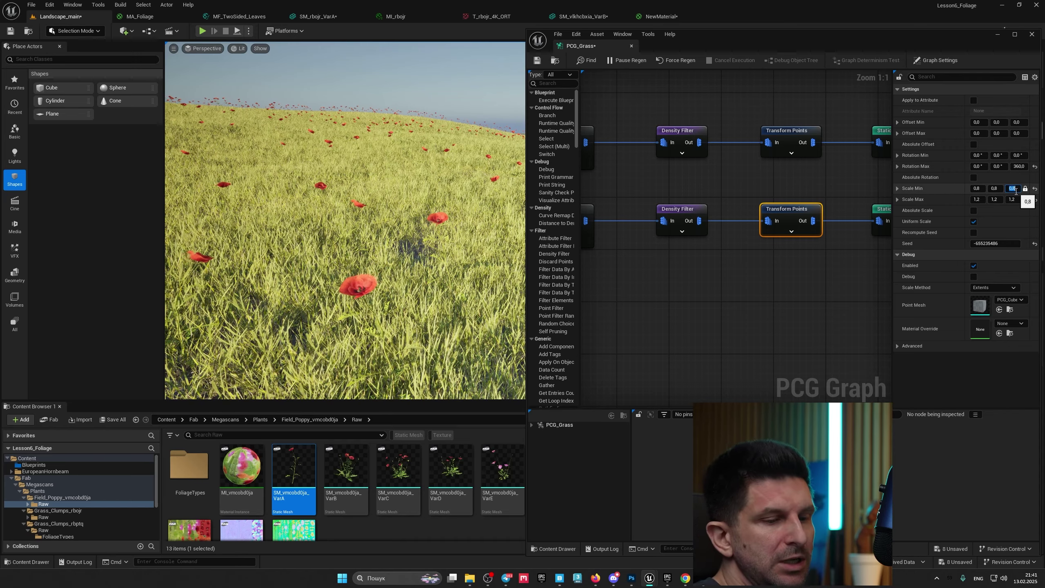
type("5")
key("Return")
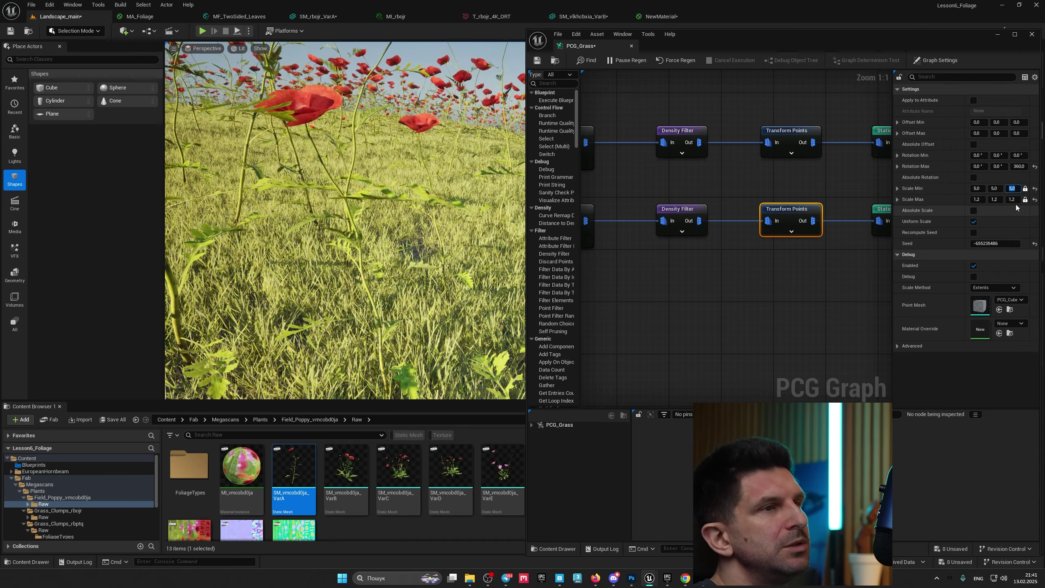
left_click(1008, 200)
type("5")
key("Return")
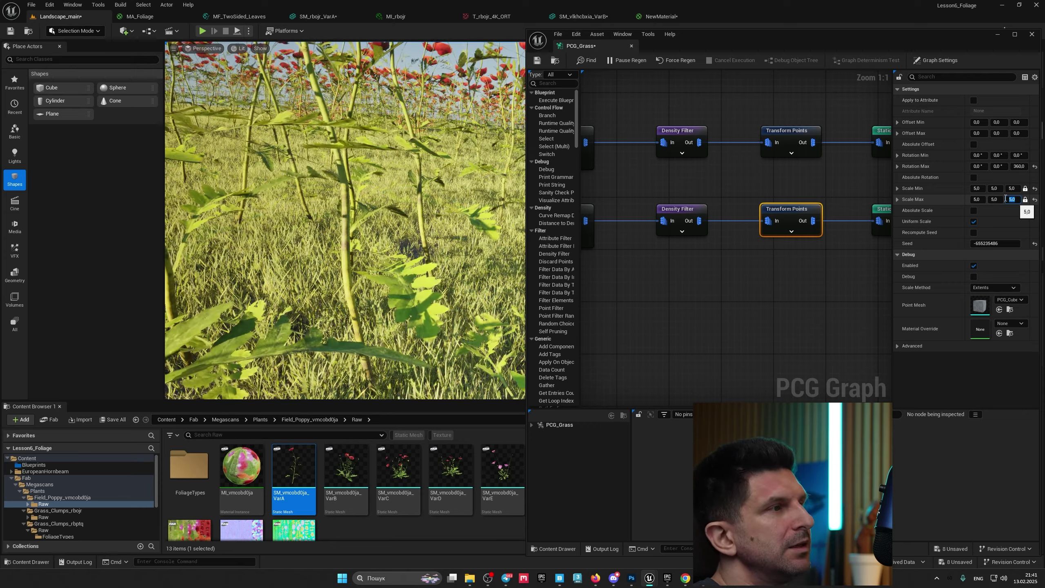
key("s")
mouse_move(346, 206)
right_mouse_down()
mouse_move(354, 241)
mouse_move(356, 214)
right_mouse_up()
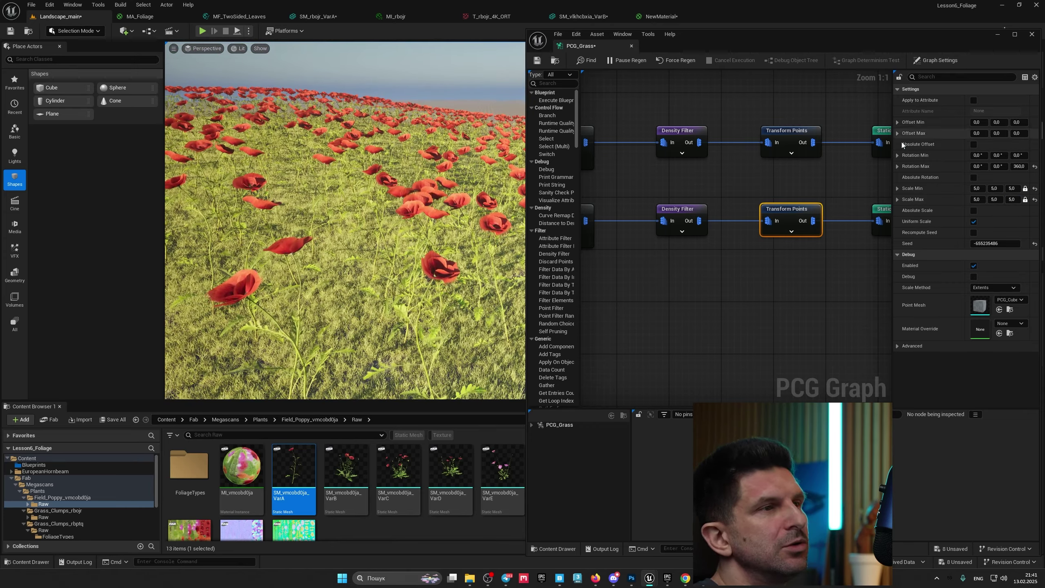
Reset Scale Min and Scale Max of the duplicated Transform Points node to their defaults of 1.0
left_click(1034, 188)
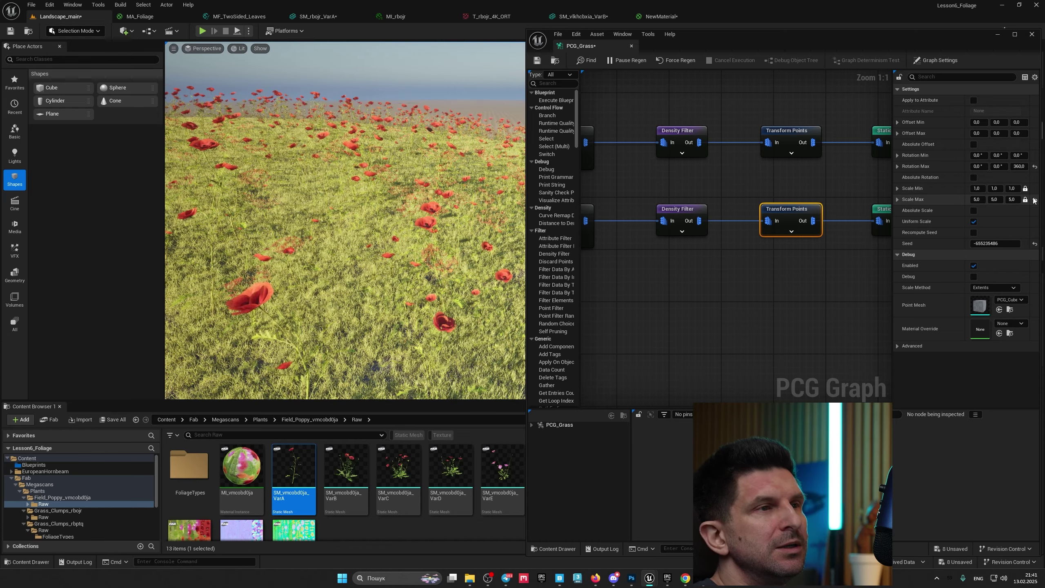
left_click(1035, 199)
mouse_move(346, 223)
right_mouse_down()
mouse_move(348, 230)
mouse_move(329, 224)
right_mouse_up()
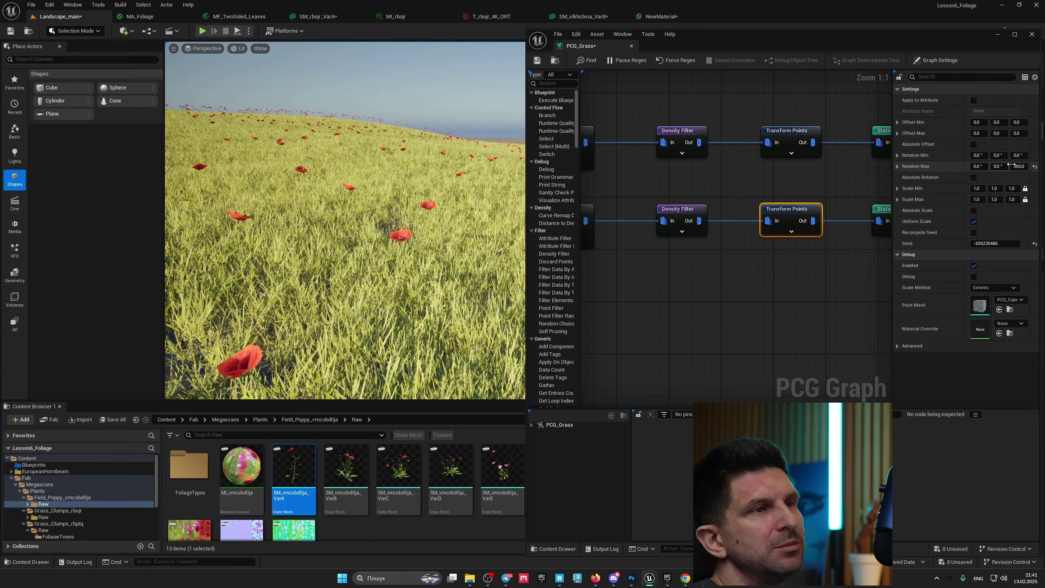
Examine the duplicated Density Filter's bounds and the poppies' distribution across the landscape
right_click_drag(865, 187, 920, 190)
left_click(729, 223)
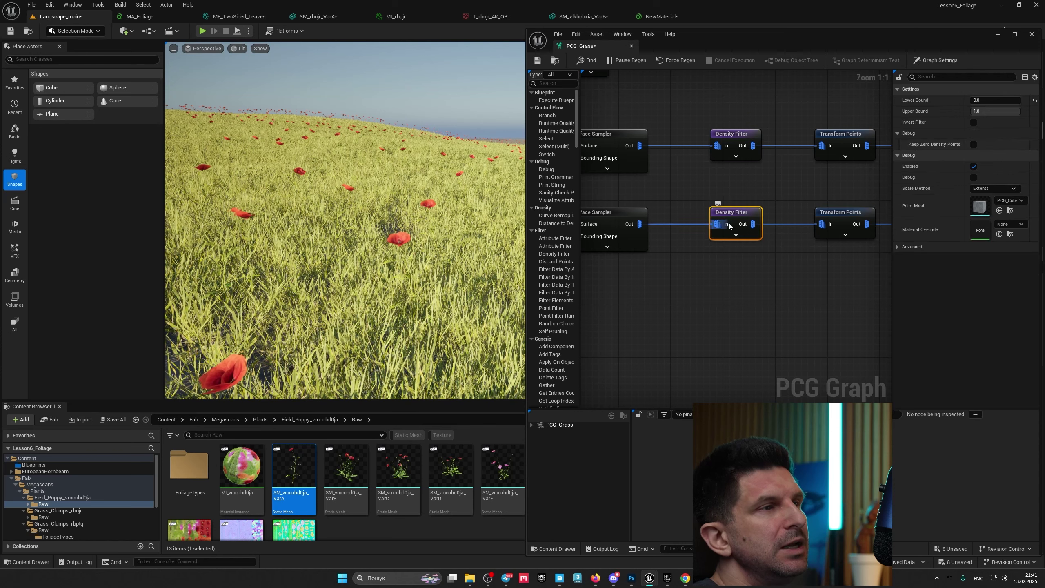
right_click_drag(405, 257, 492, 246)
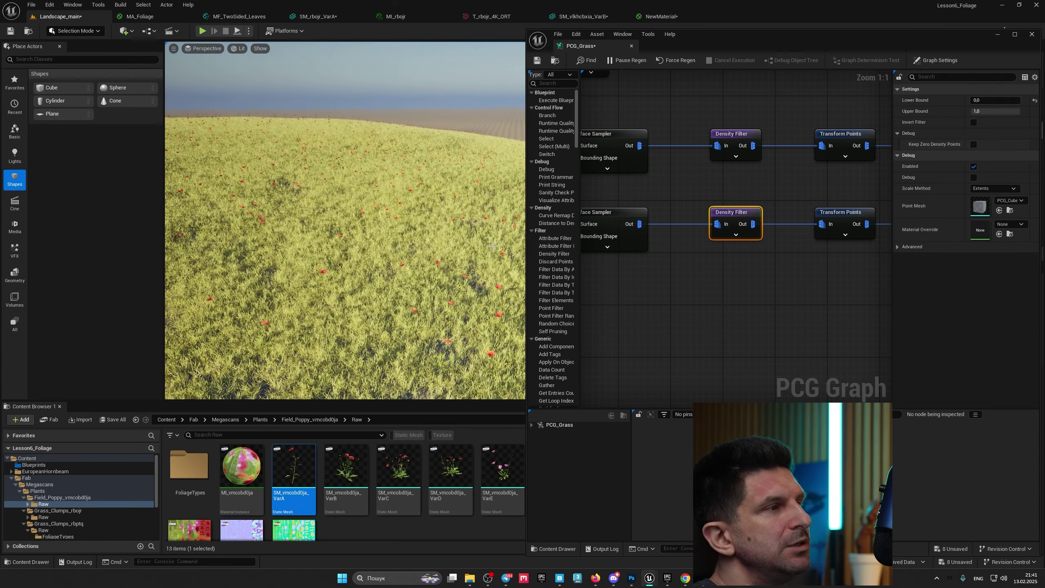
left_click(993, 100)
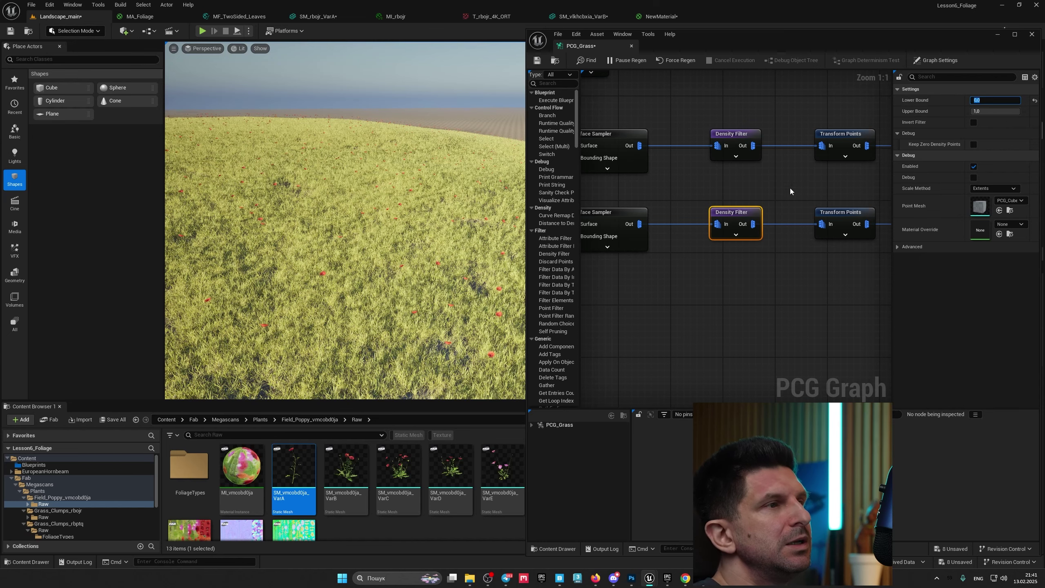
right_click_drag(771, 201, 810, 201)
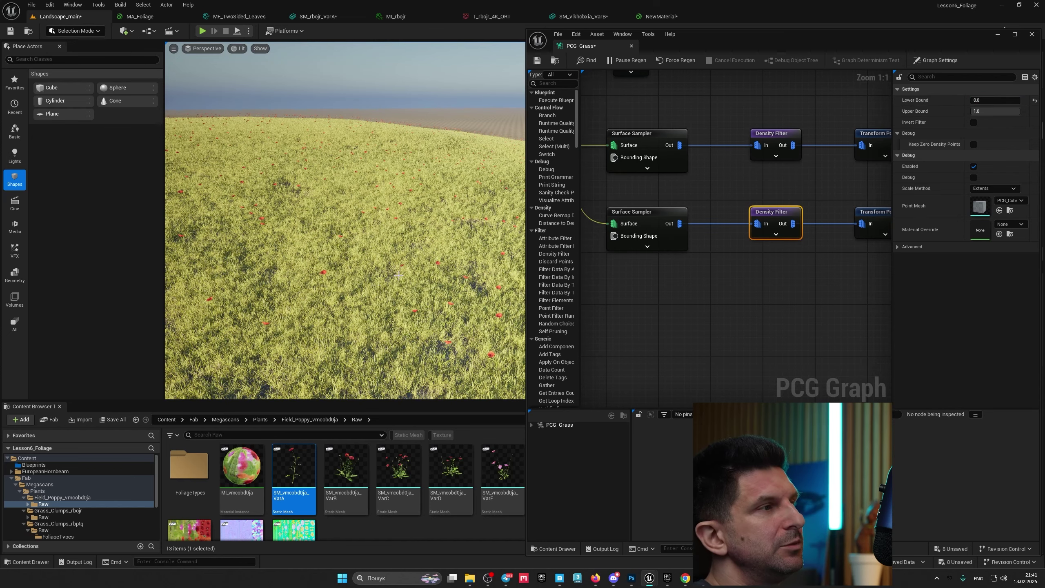
mouse_move(399, 275)
right_mouse_down()
mouse_move(375, 274)
mouse_move(398, 272)
right_mouse_up()
Duplicate the whole poppy branch, from Surface Sampler to Static Mesh Spawner, below the existing branches
right_click_drag(688, 293, 687, 292)
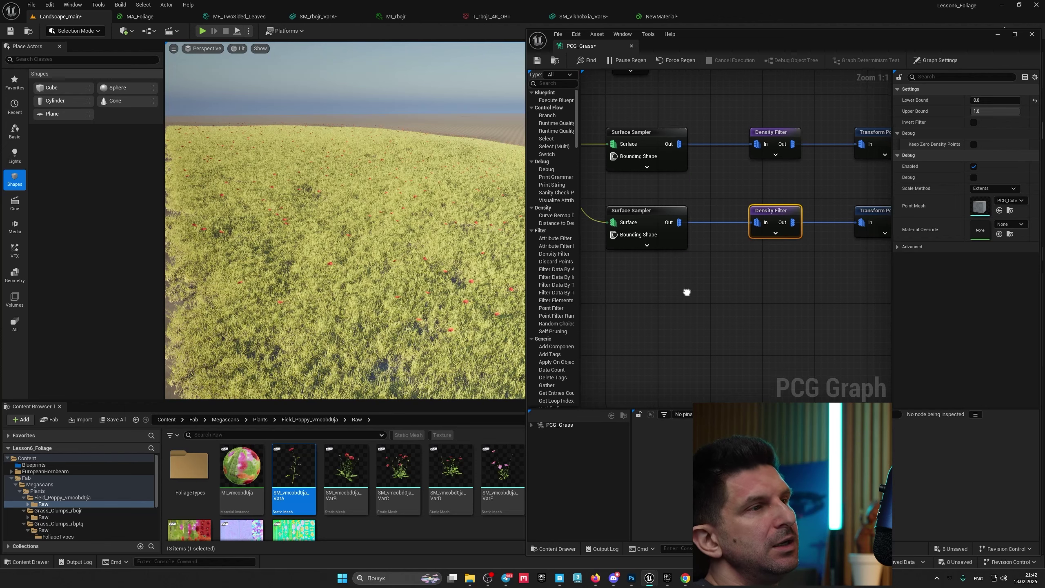
scroll(669, 283, "down", 5)
left_click_drag(857, 297, 630, 232)
key("ctrl+c")
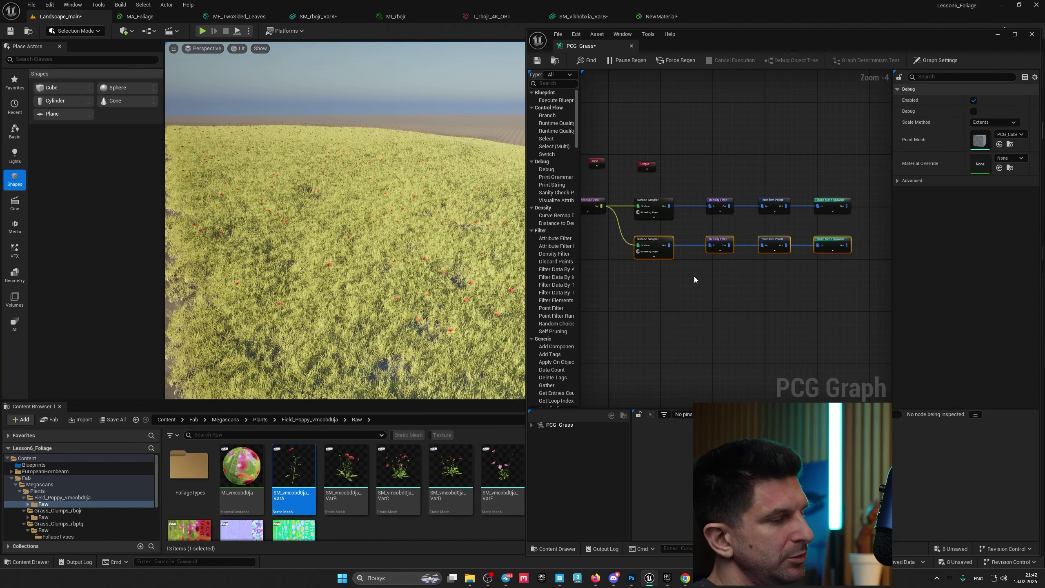
key("ctrl+v")
Assign SM_sktIN_VarC from the White_Windflower Raw folder as the static mesh of the third branch's Static Mesh Spawner entry
left_click(813, 289)
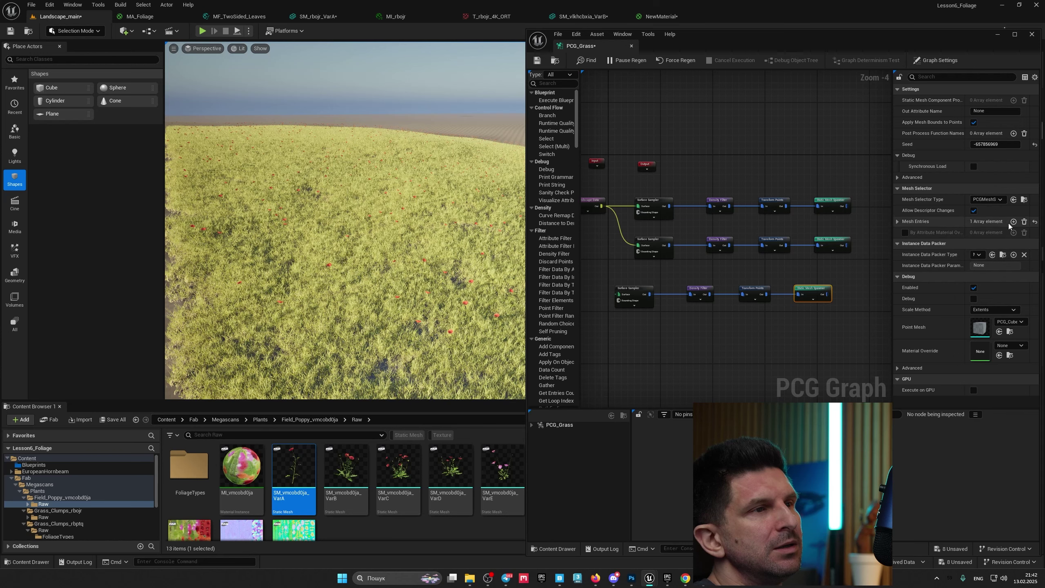
left_click(897, 222)
left_click(905, 233)
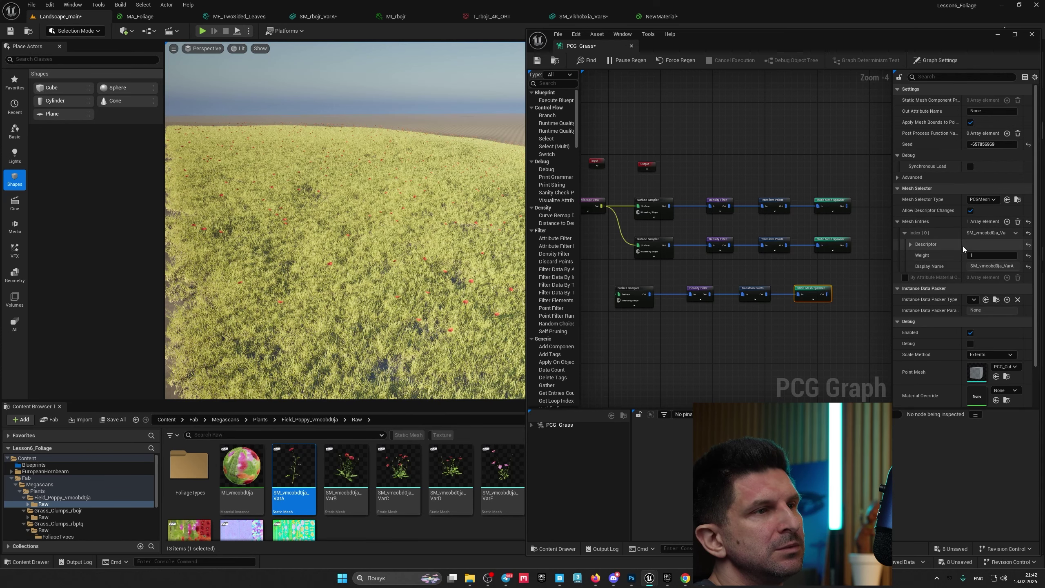
left_click(910, 243)
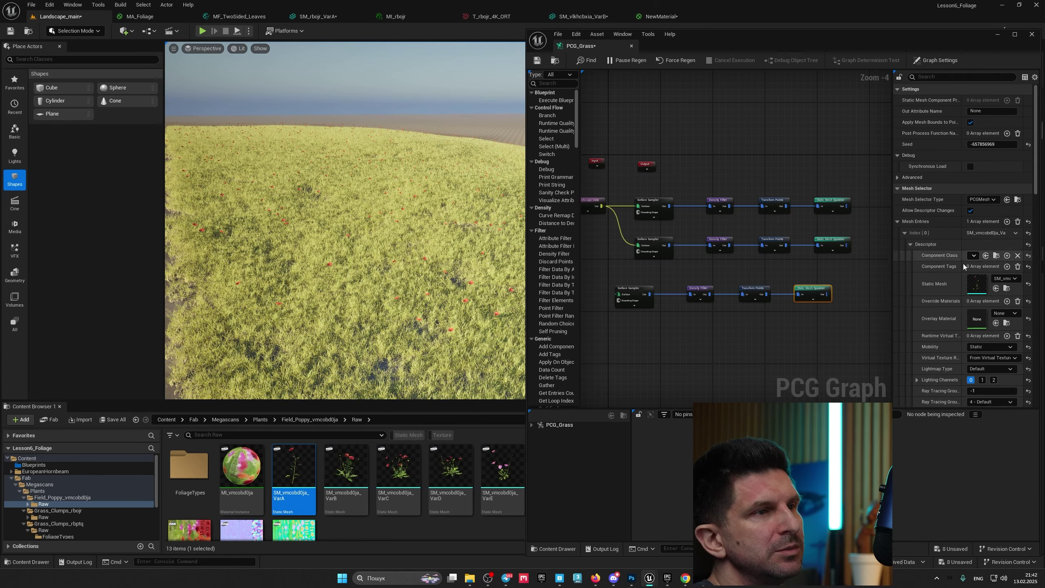
scroll(71, 527, "down", 2)
scroll(71, 527, "down", 3)
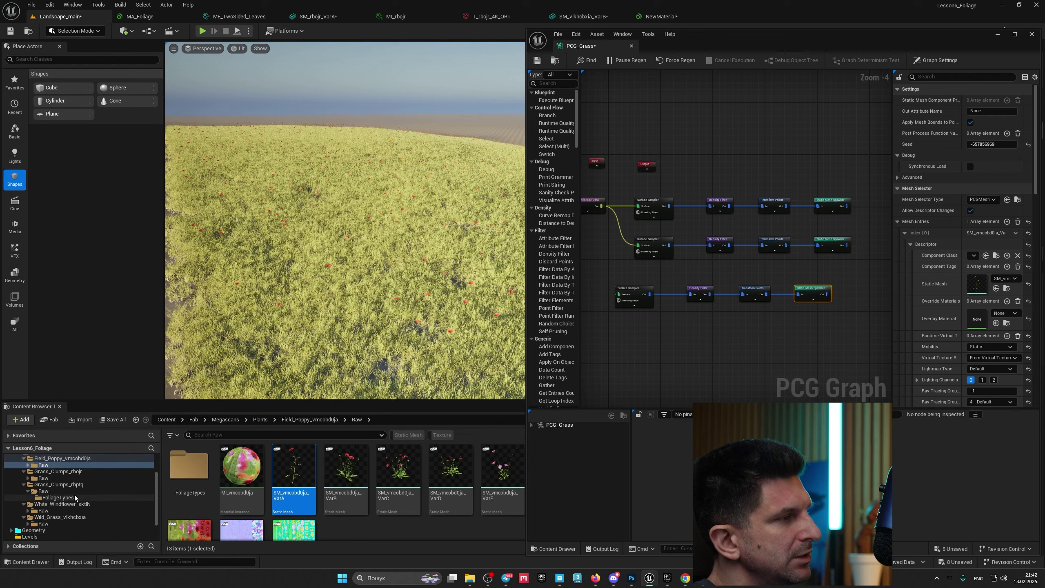
left_click(44, 510)
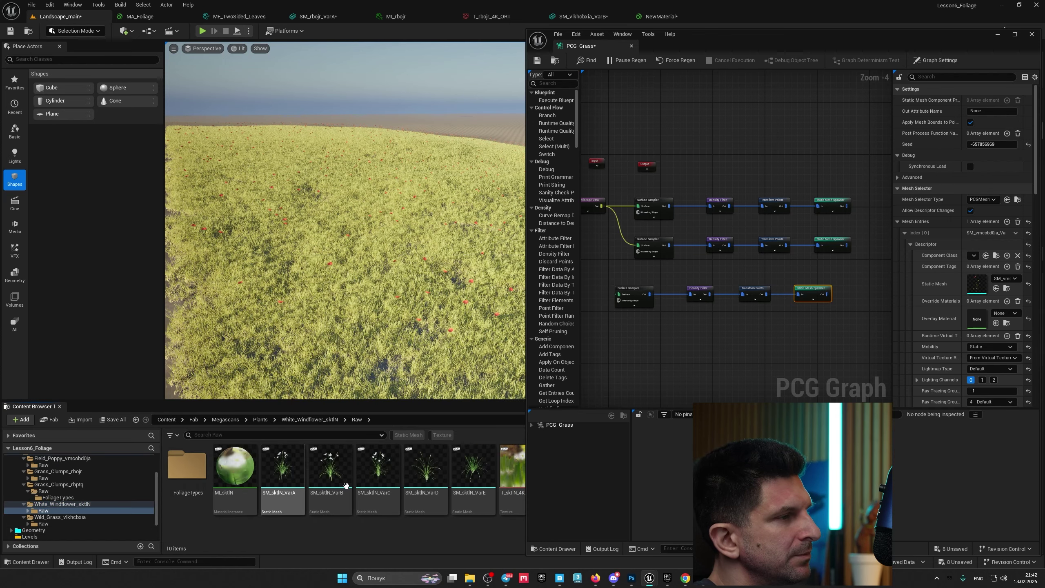
left_click(377, 469)
left_click(997, 288)
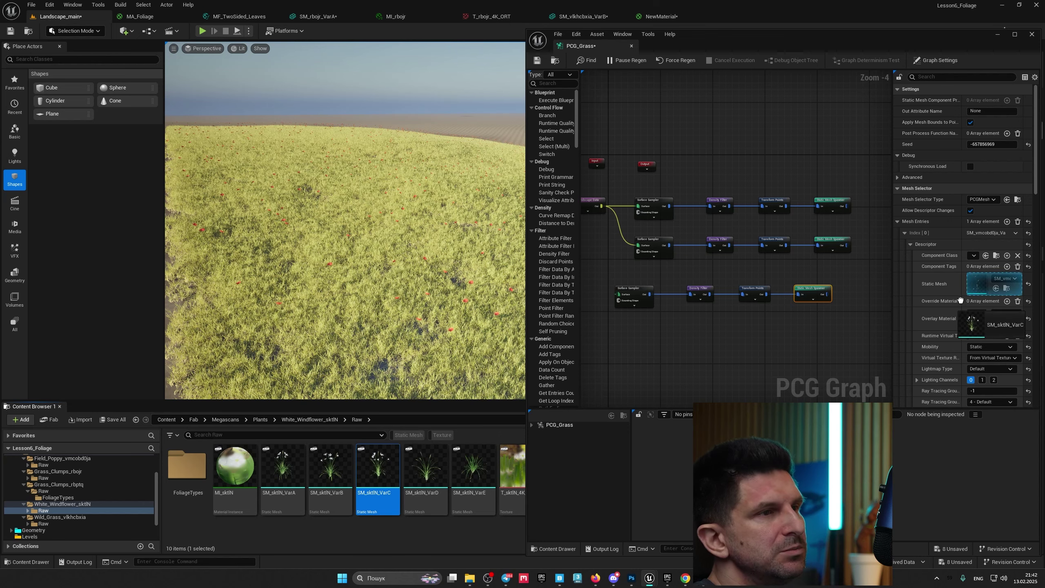
Connect the landscape data node's output to the third branch's Surface Sampler and check the windflowers on the landscape
left_click_drag(601, 206, 617, 293)
key("w")
mouse_move(452, 310)
right_mouse_down()
mouse_move(467, 327)
mouse_move(452, 310)
right_mouse_up()
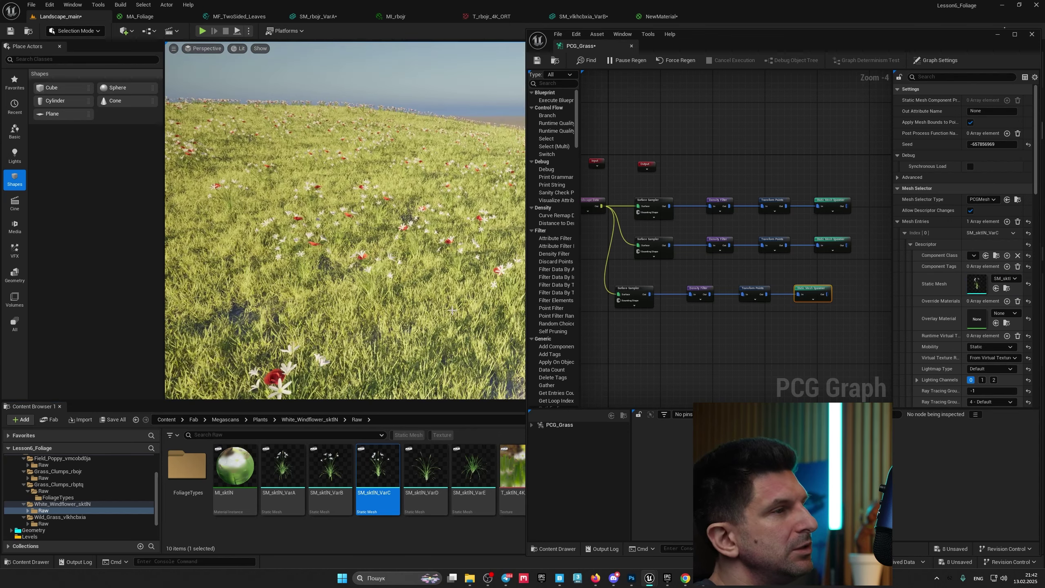
Set the Lower Bound of the third branch's Density Filter to 0.6
left_click(700, 293)
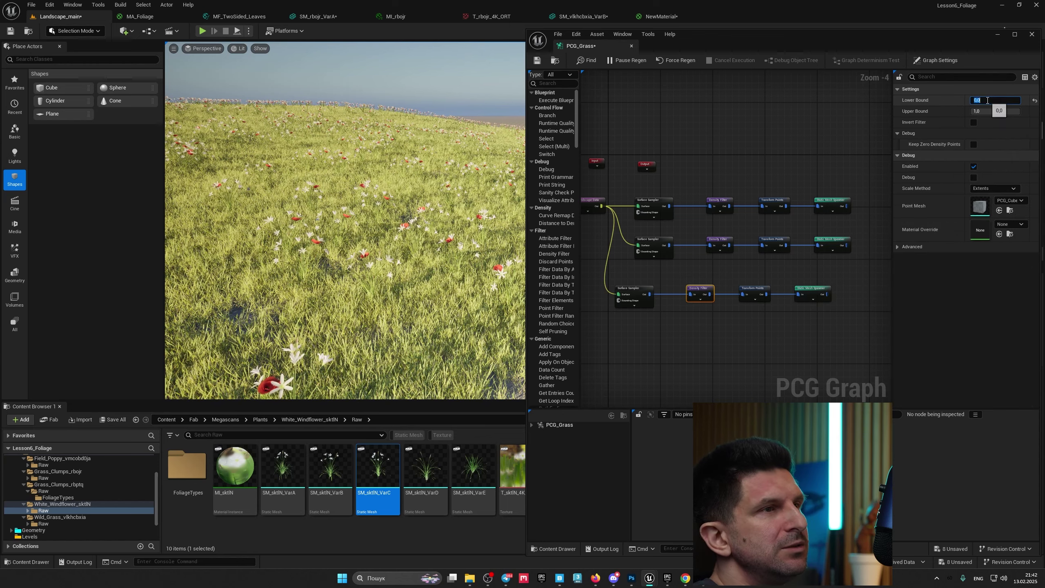
type("0,6")
key("Return")
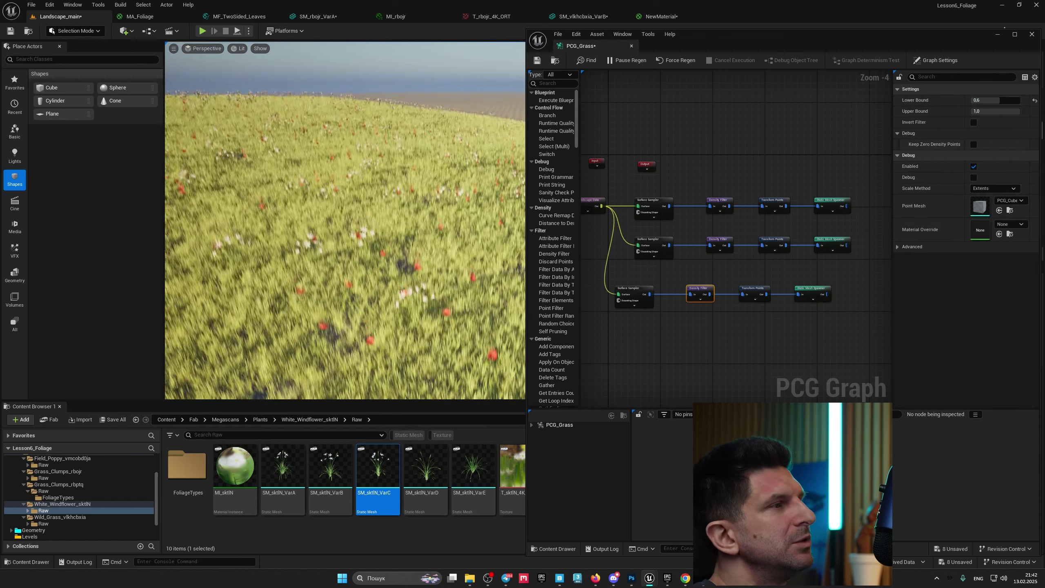
Survey the mixed grass, poppies and windflowers from a distance, at the patch edge and up close
key("s")
mouse_move(453, 161)
right_mouse_down()
mouse_move(469, 161)
mouse_move(454, 161)
right_mouse_up()
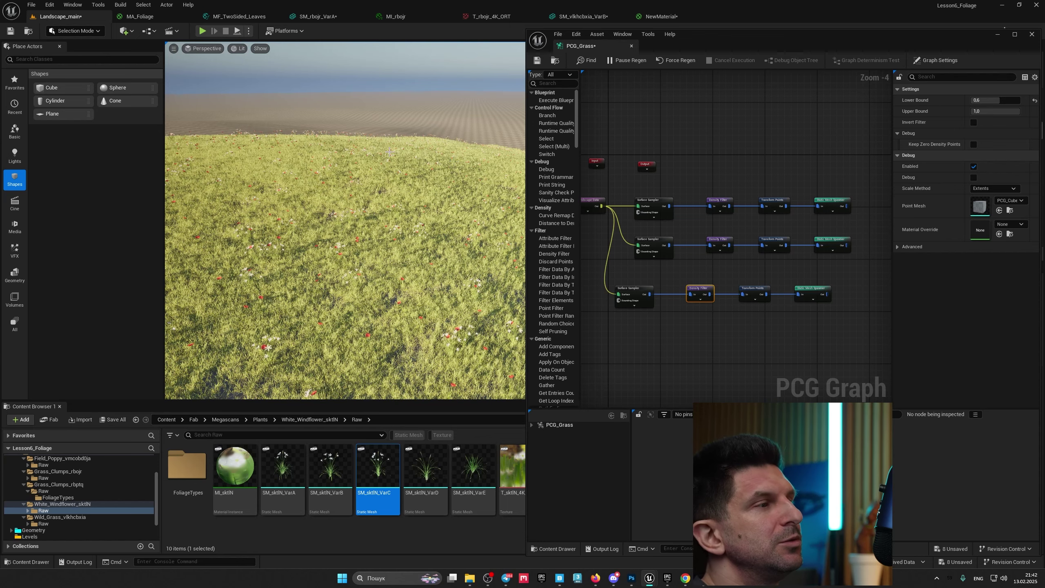
right_click_drag(436, 231, 405, 243)
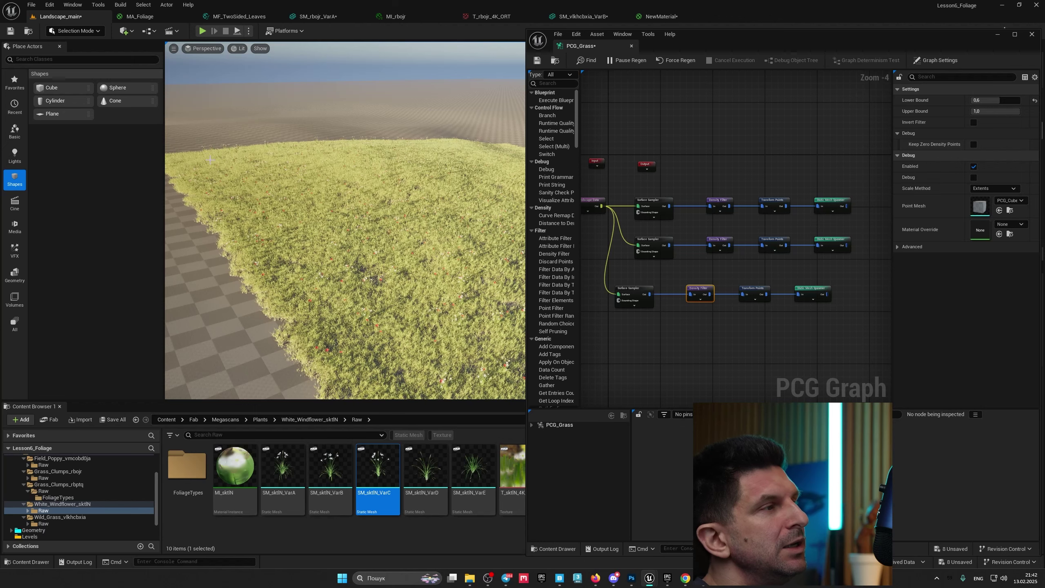
right_click_drag(260, 192, 243, 184)
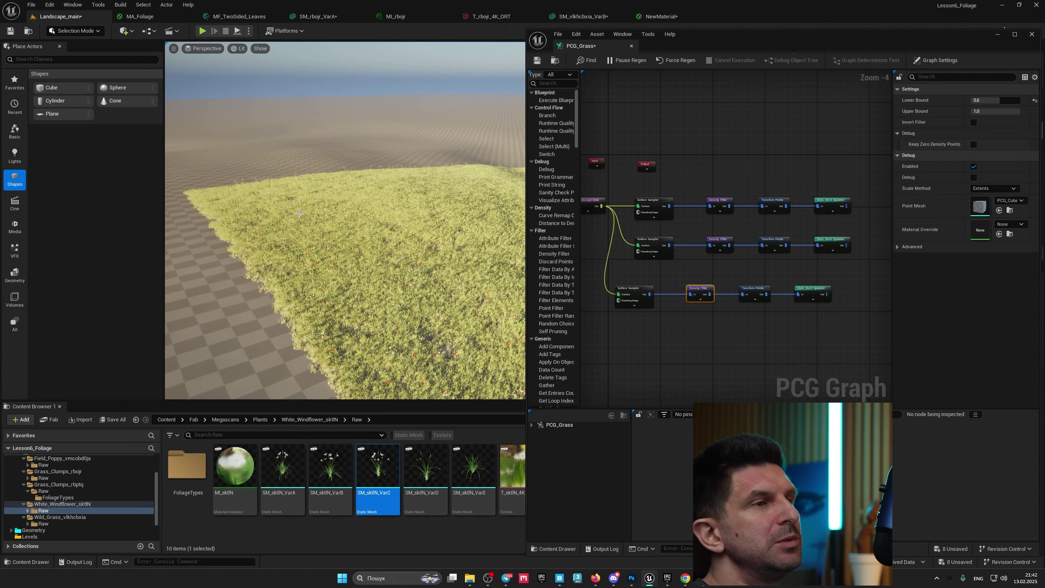
left_click(728, 183)
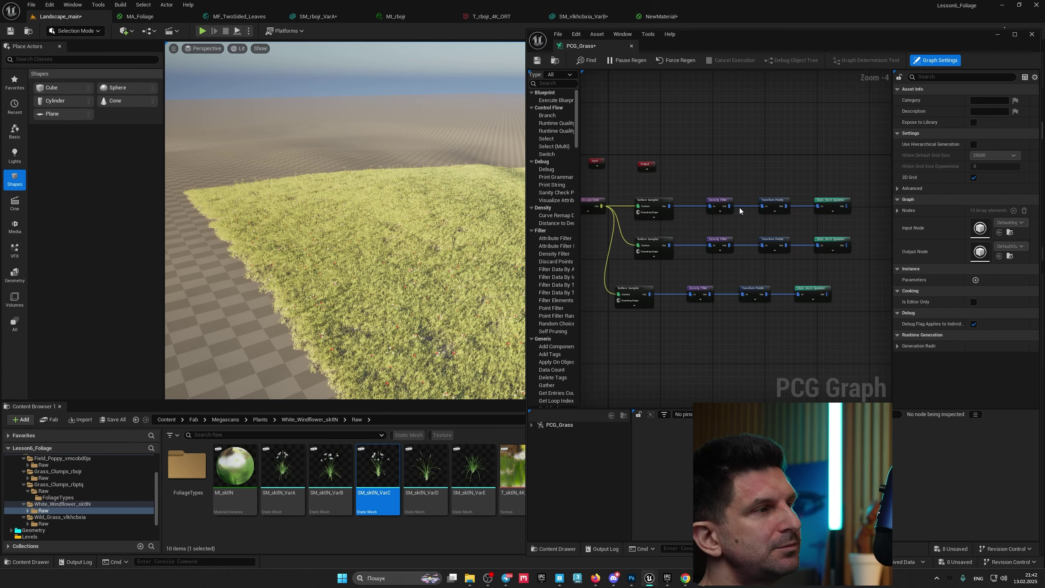
key("w")
right_click_drag(459, 252, 458, 252)
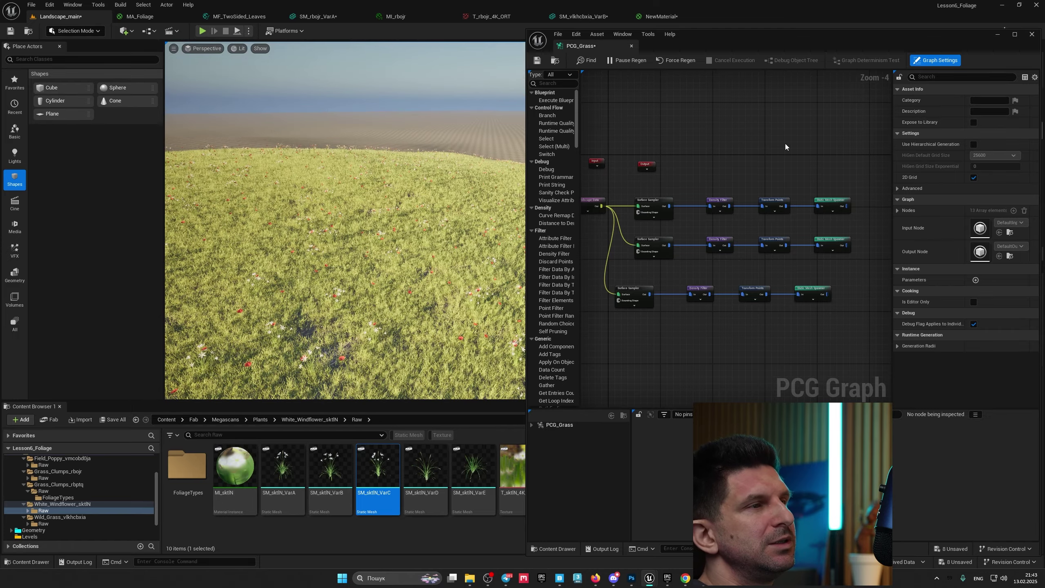
Close the graph editor and place another PCG_Grass instance from the PCG folder on bare ground beside the large grass patch
left_click(1031, 34)
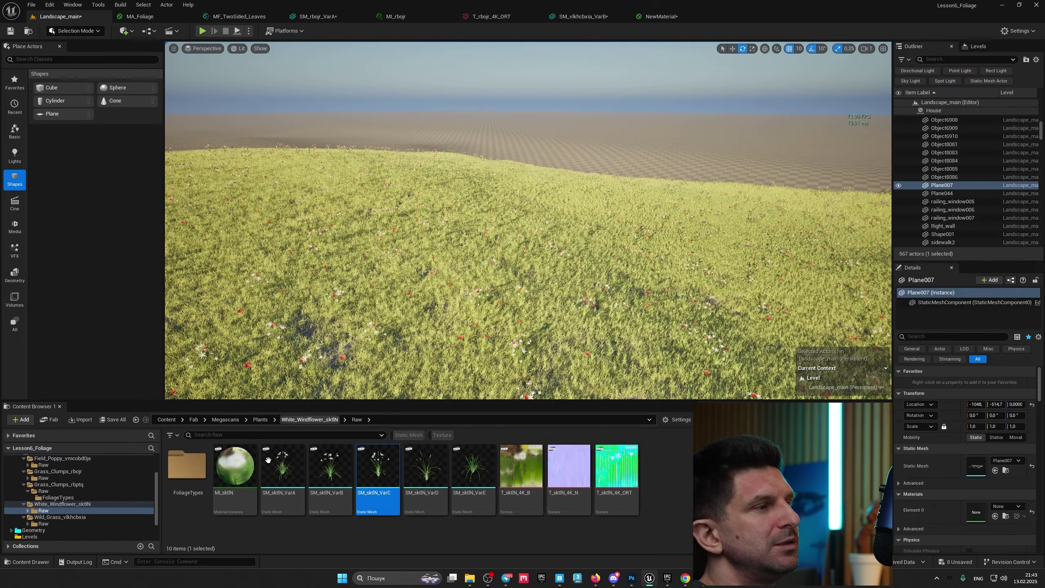
scroll(42, 521, "down", 2)
left_click(27, 527)
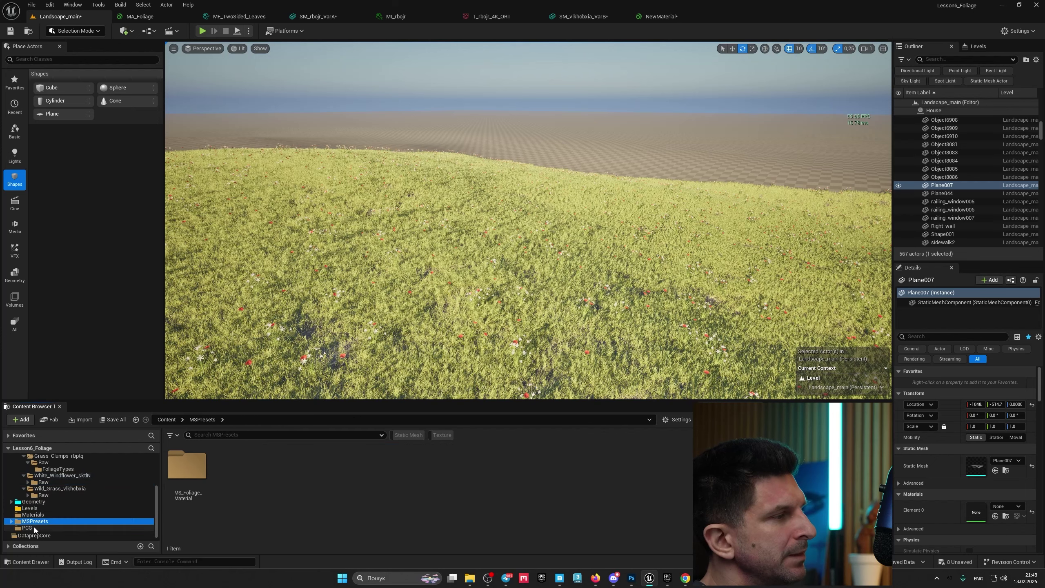
left_click(187, 472)
right_click_drag(453, 247, 678, 248)
right_click_drag(370, 322, 312, 349)
left_click_drag(185, 466, 633, 286)
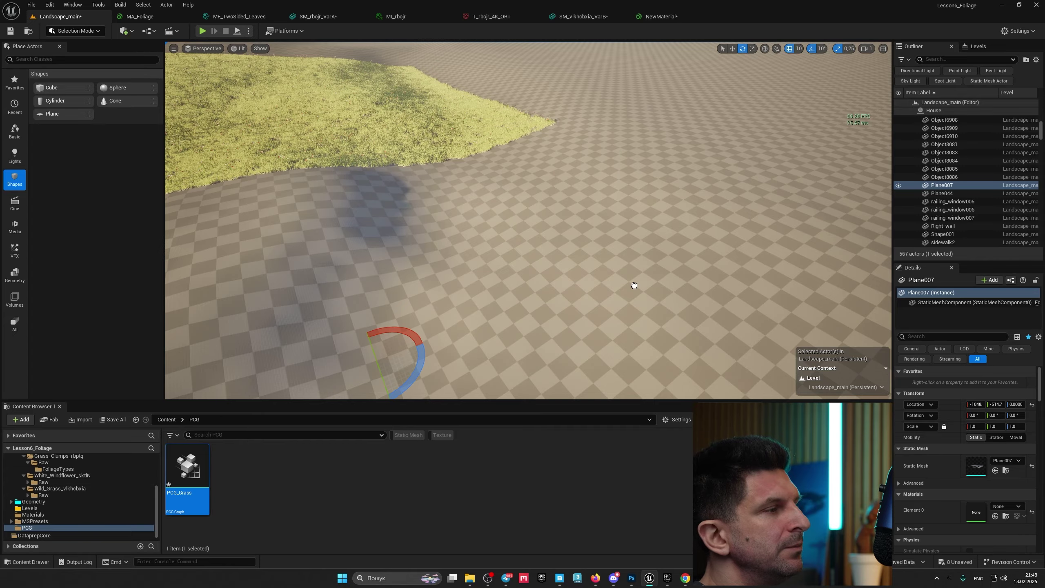
Compare the two grass patches and examine the PCG, HLOD and Collision settings of the large PCG_Grass2 volume
left_click_drag(815, 119, 814, 119)
mouse_move(806, 125)
right_mouse_down()
mouse_move(868, 107)
mouse_move(827, 124)
right_mouse_up()
key("w")
left_click(258, 262)
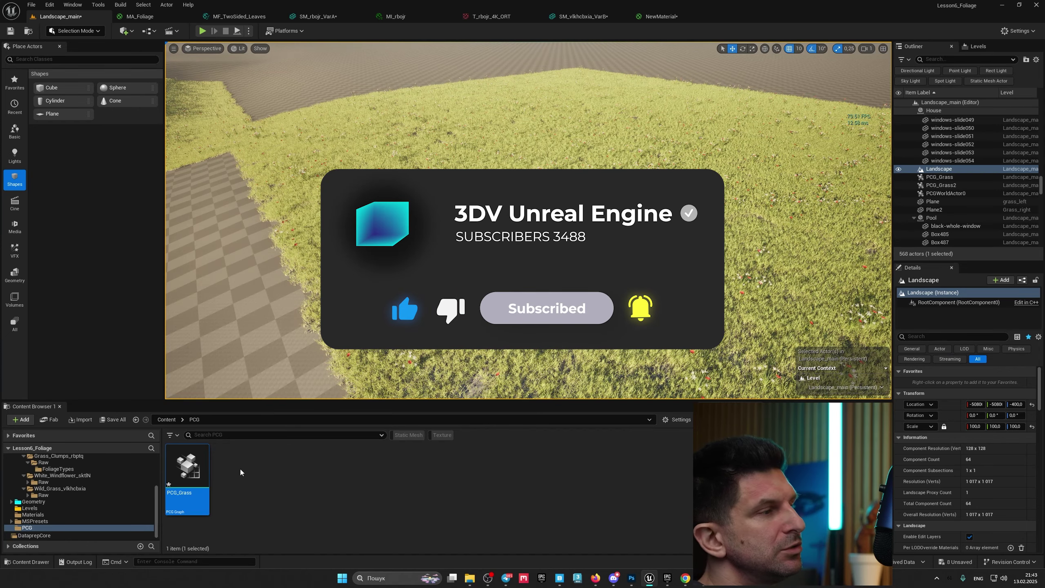
left_click(196, 455)
left_click(445, 264)
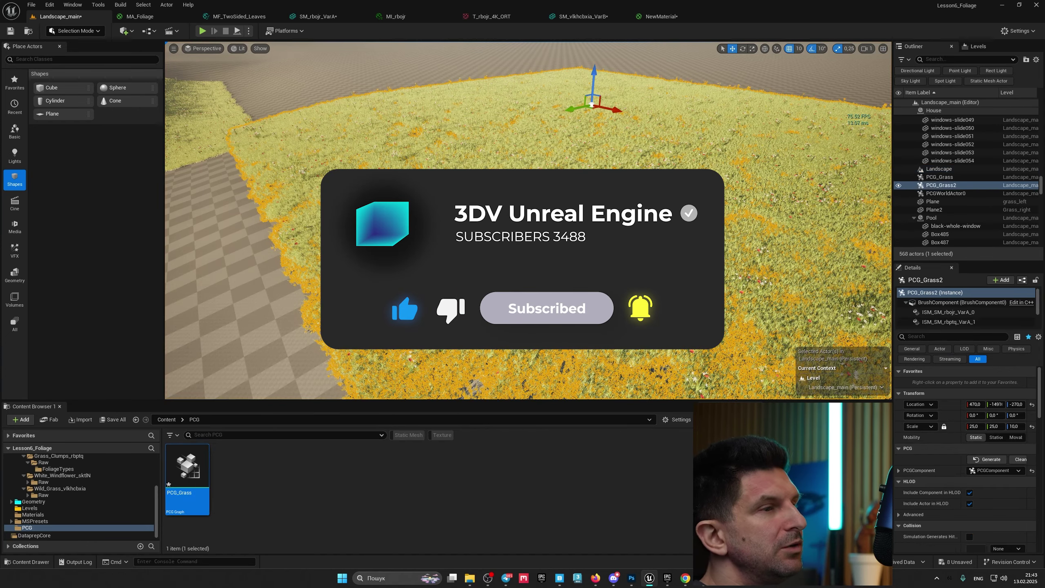
scroll(961, 372, "down", 4)
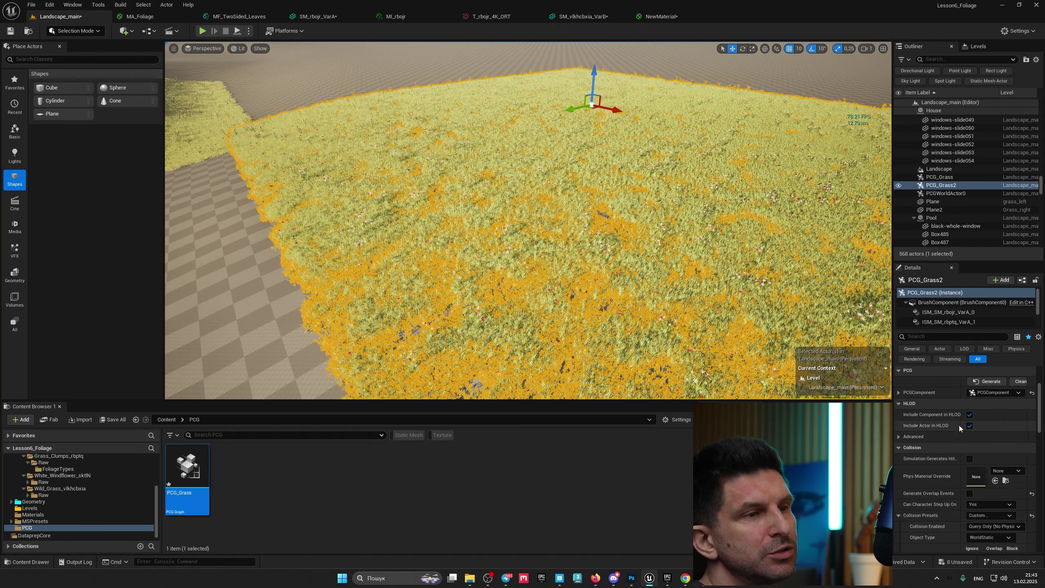
scroll(960, 428, "up", 2)
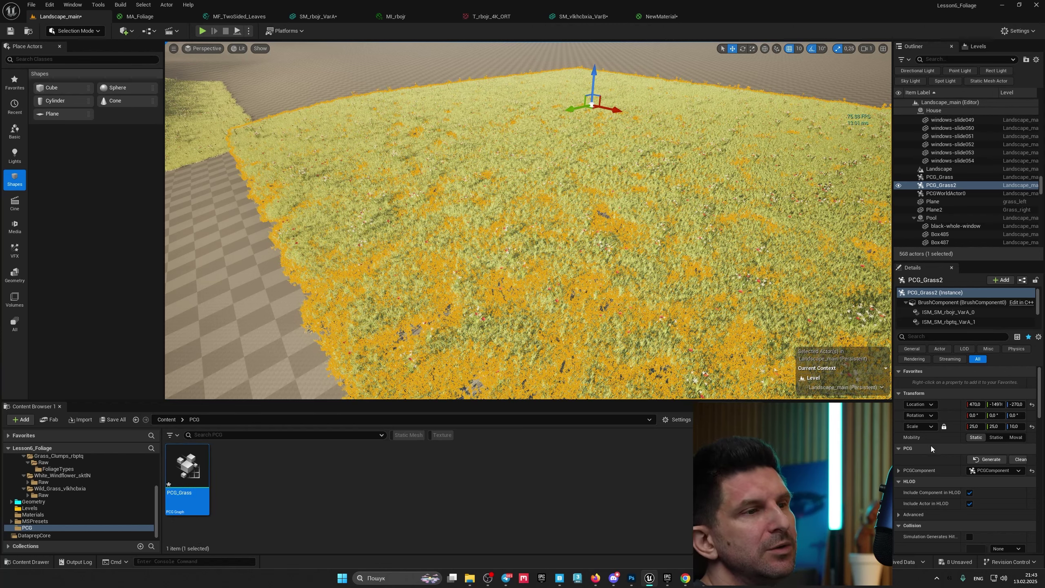
scroll(952, 469, "down", 3)
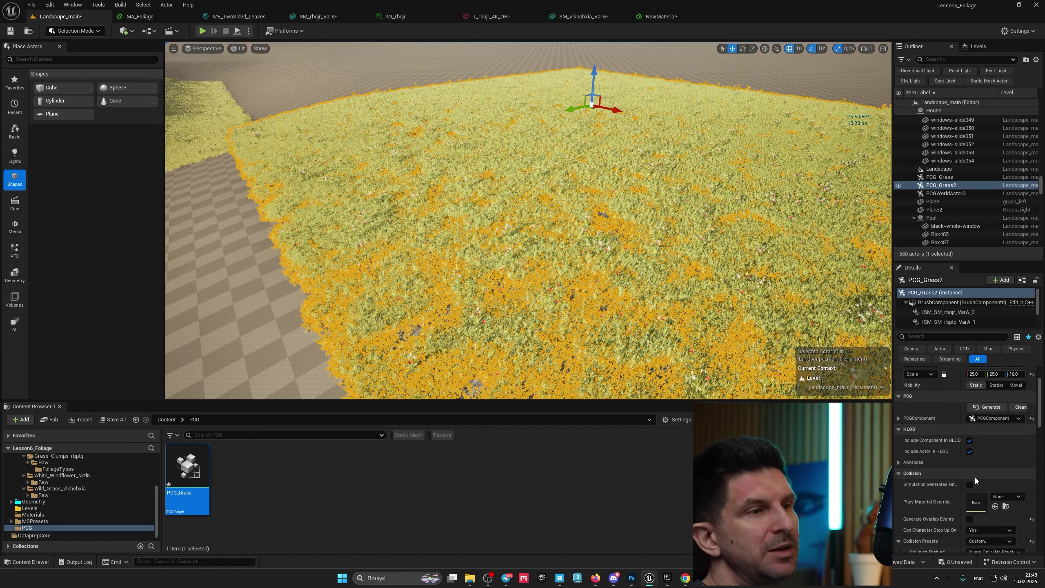
scroll(975, 477, "down", 3)
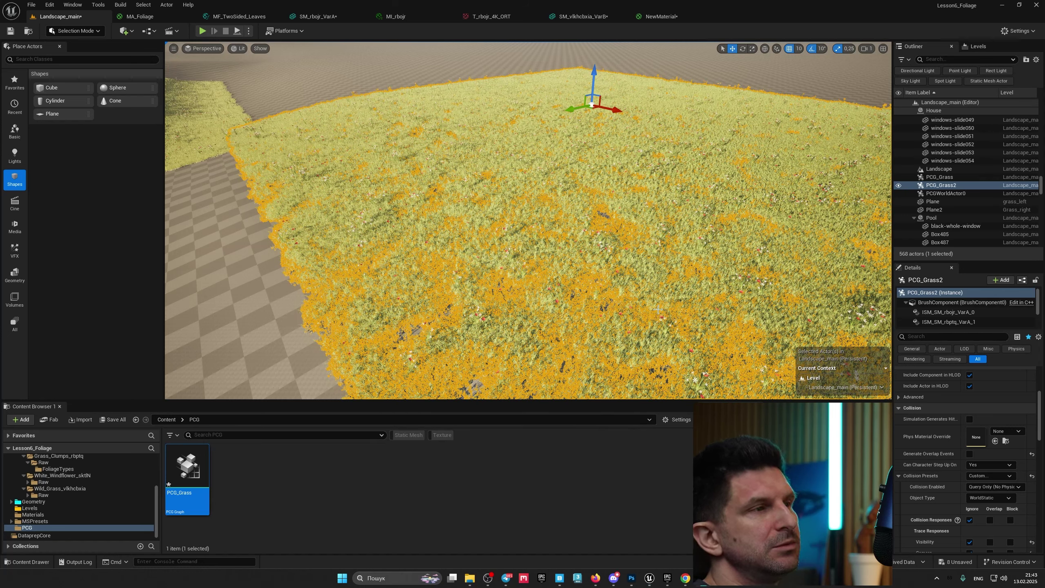
Duplicate the PCG_Grass graph asset in the PCG folder and name the copy PCG_Trees
left_click(223, 253)
key("w")
mouse_move(223, 253)
right_mouse_down()
mouse_move(201, 263)
mouse_move(239, 253)
right_mouse_up()
right_click_drag(458, 284, 432, 263)
key("s")
right_click(180, 461)
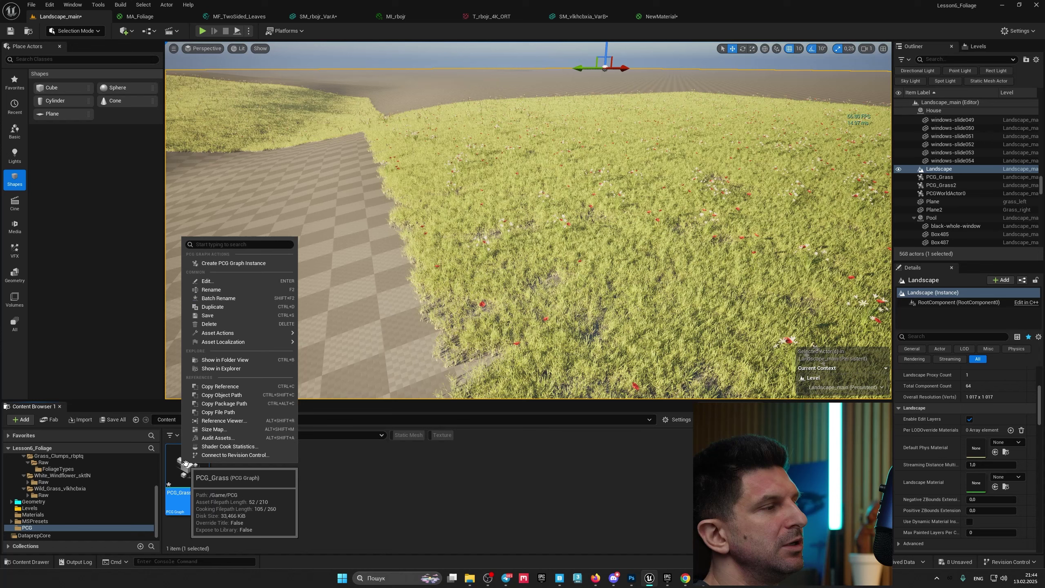
left_click(247, 308)
key("End")
key("shift+Left")
key("shift+Left")
key("shift+Left")
key("shift+Left")
key("shift+Left")
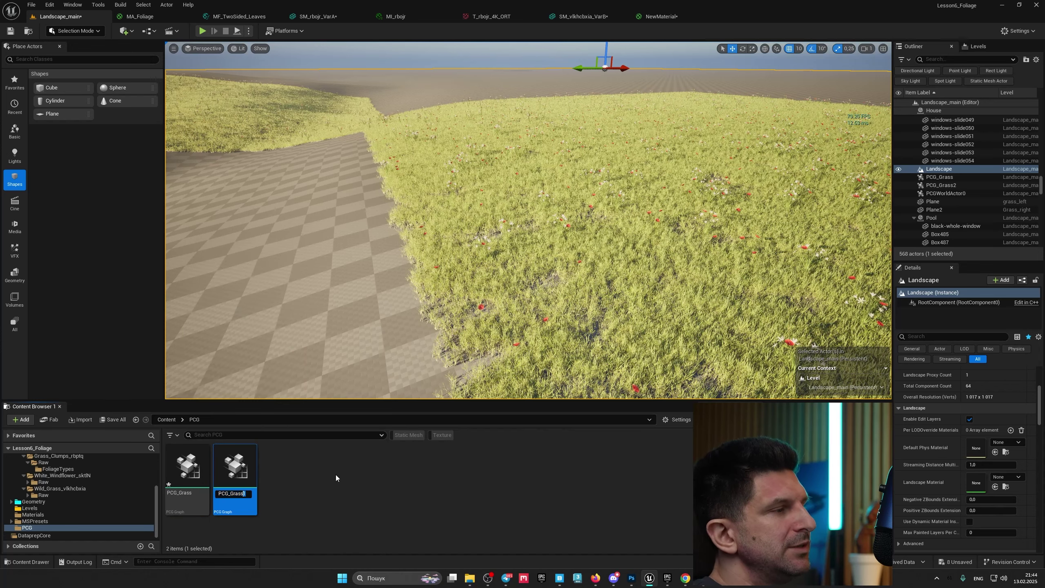
type("Tre")
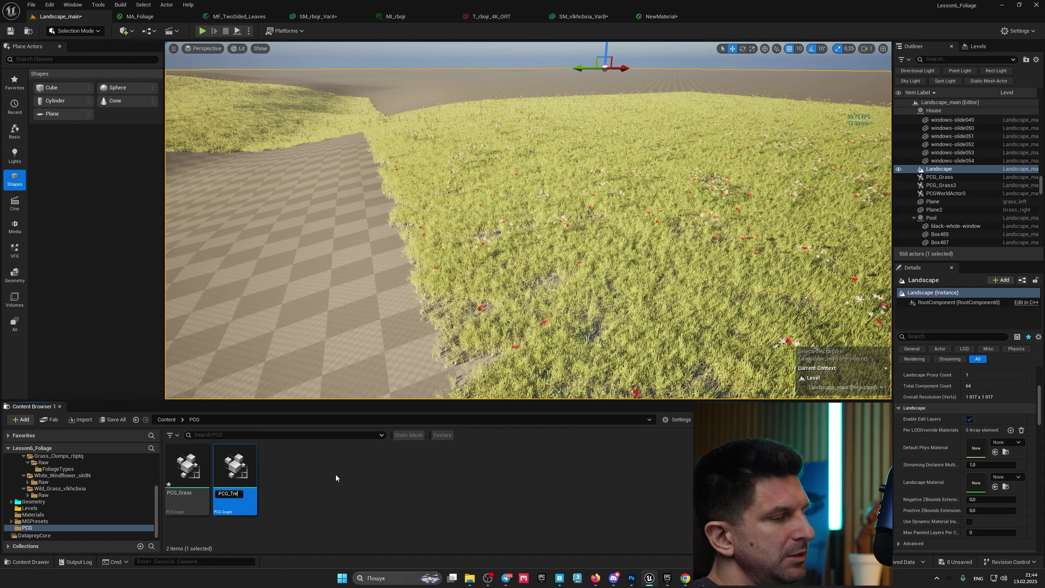
type("es")
key("Return")
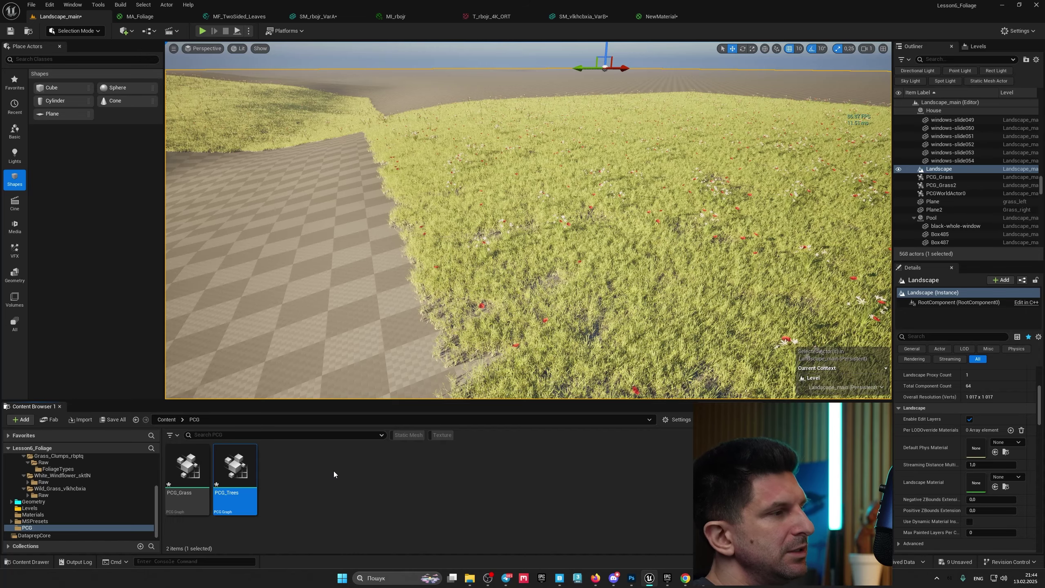
Open the PCG_Trees graph and delete its second and third sampler-to-spawner branches, keeping only the top branch
right_click_drag(350, 330, 576, 305)
right_click_drag(473, 319, 576, 305)
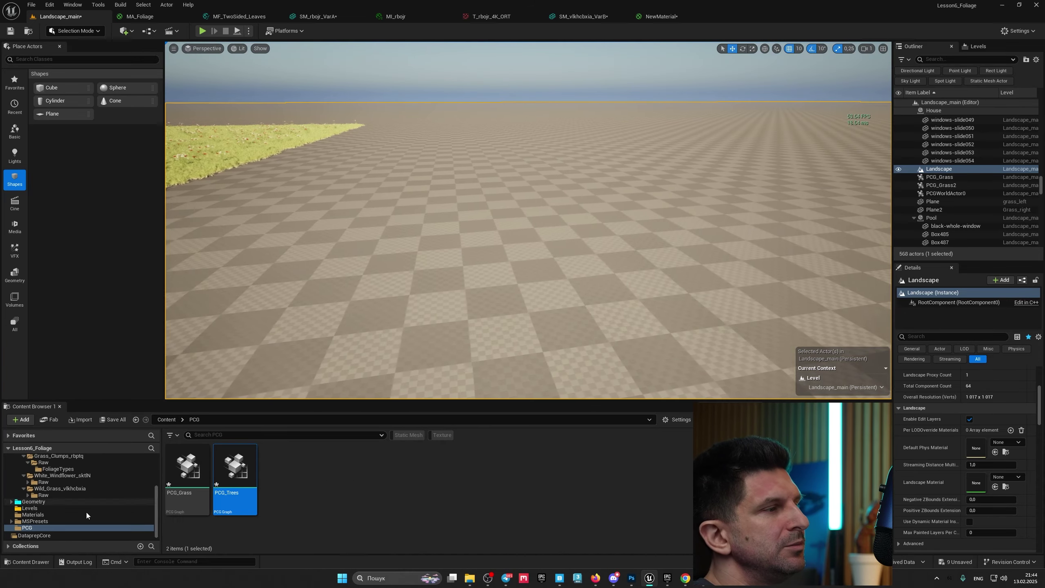
double_click(234, 467)
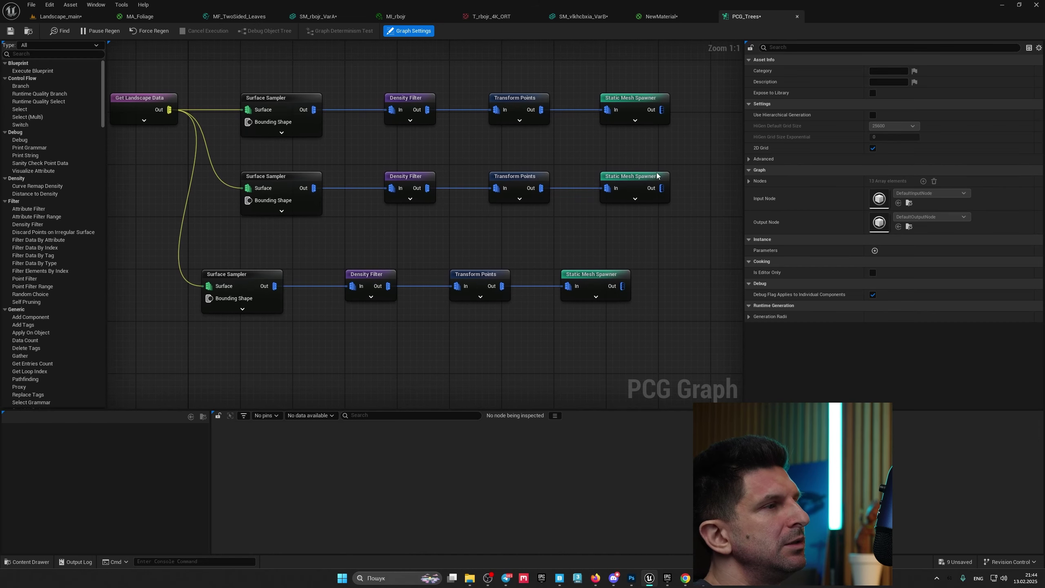
left_click_drag(666, 232, 276, 335)
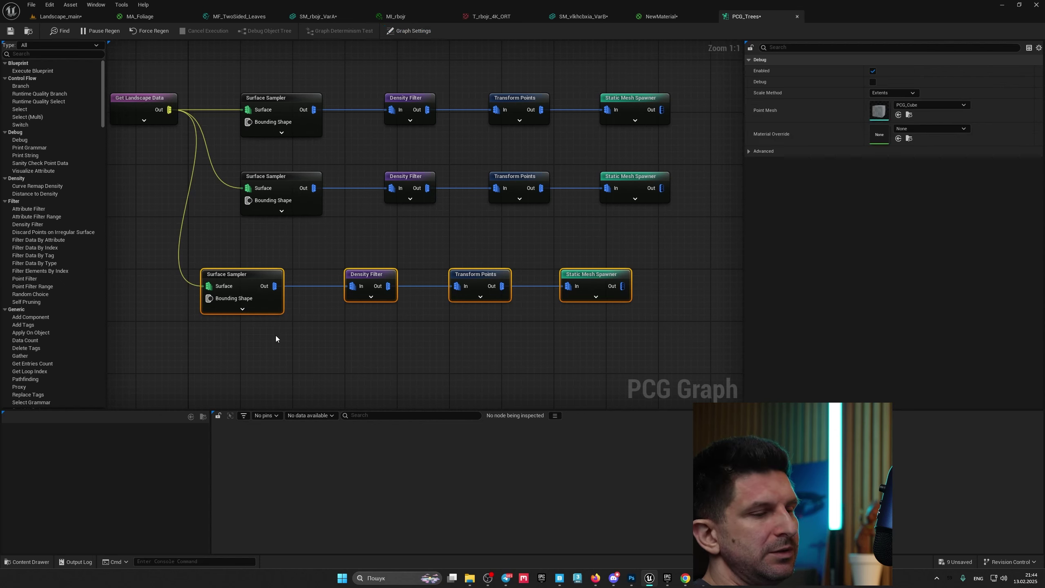
key("Delete")
left_click_drag(646, 230, 314, 167)
key("Delete")
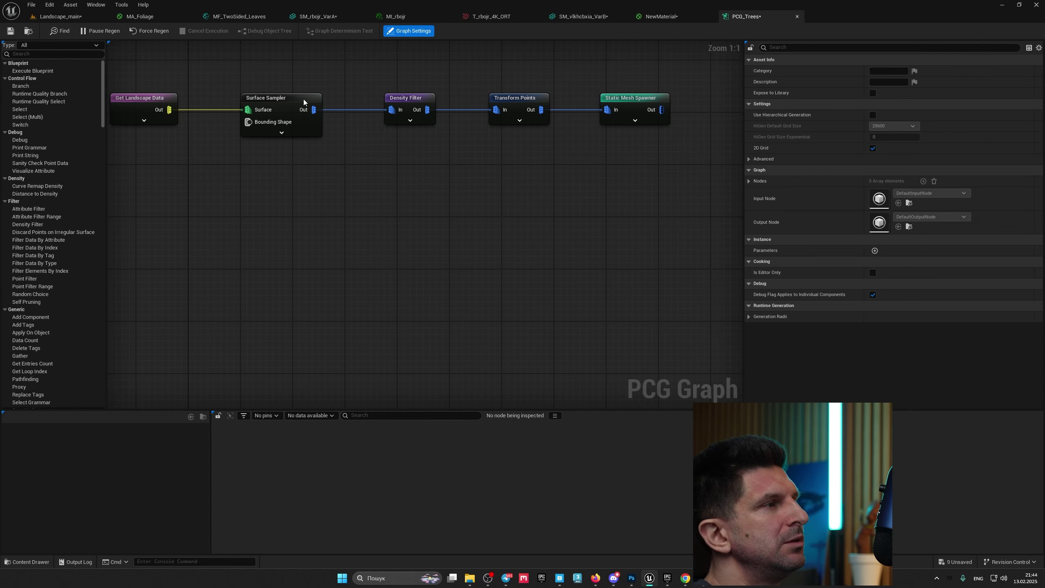
Set the Surface Sampler's Point Extents to 100 on all three axes
left_click(321, 118)
left_click(892, 85)
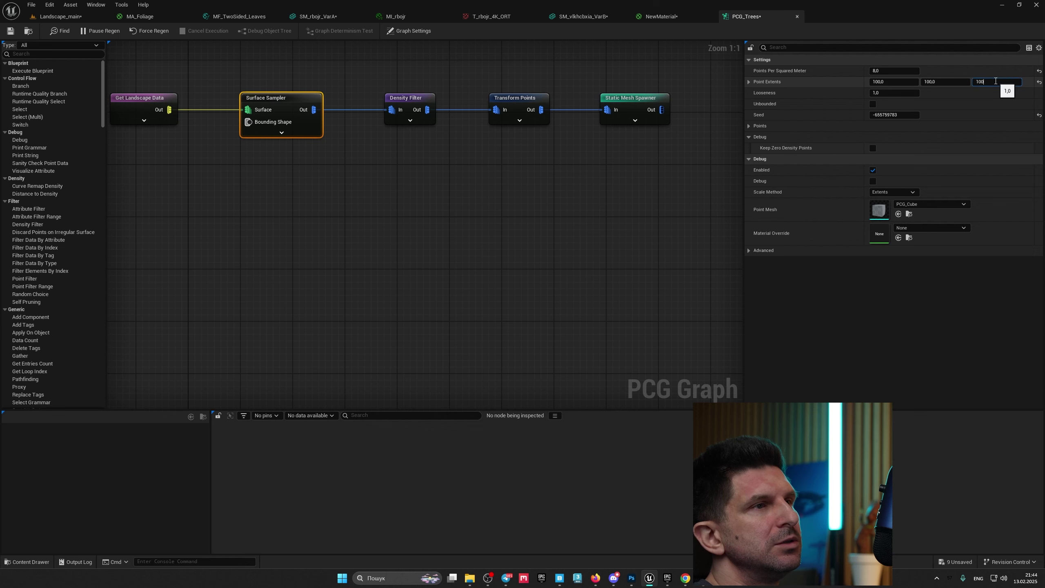
left_click(615, 182)
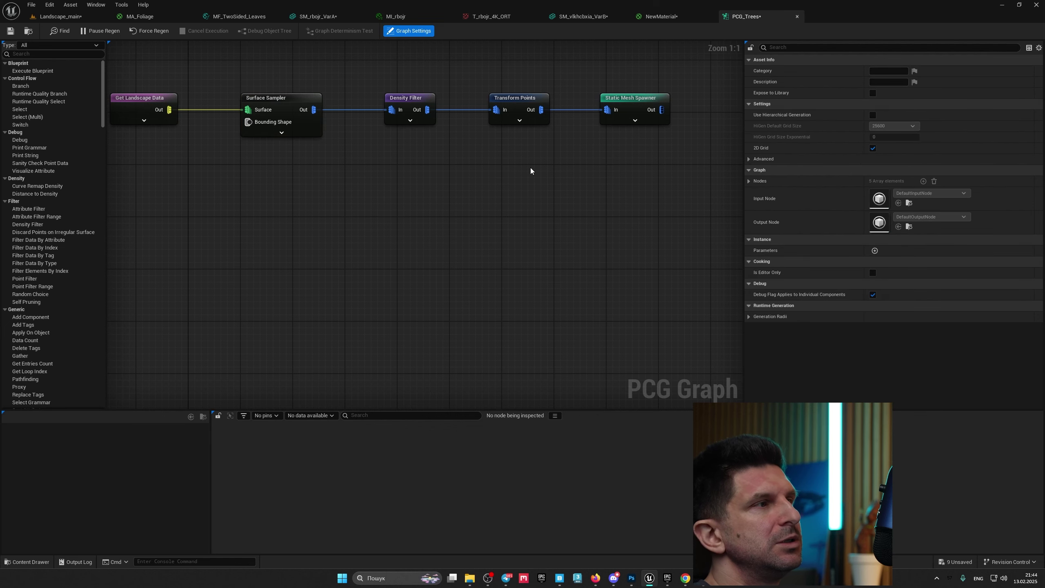
right_click_drag(484, 174, 479, 200)
Return to the level and place a PCG_Trees instance on the bare landscape away from the grass
left_click(61, 16)
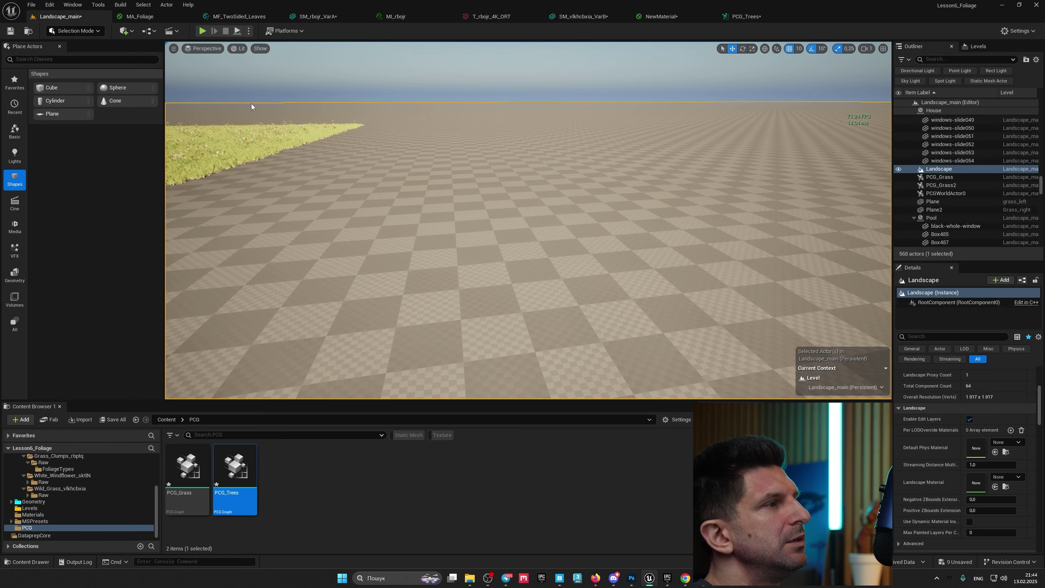
left_click_drag(235, 469, 703, 170)
right_click_drag(704, 170, 736, 241)
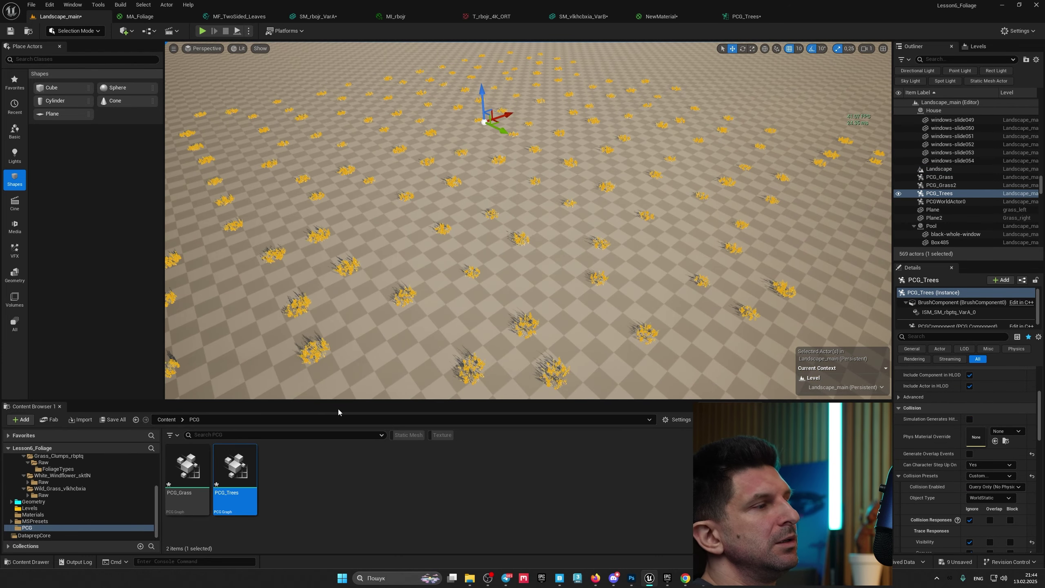
In the PCG_Trees graph's Static Mesh Spawner, clear the Mesh Entries, add one new entry and expand its Descriptor
double_click(241, 465)
left_click(412, 122)
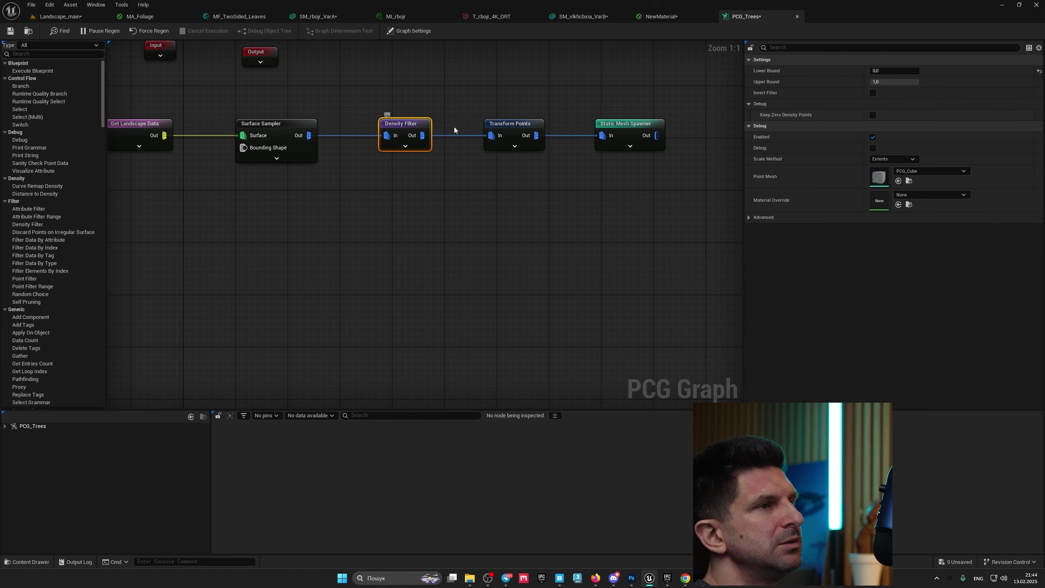
left_click(286, 132)
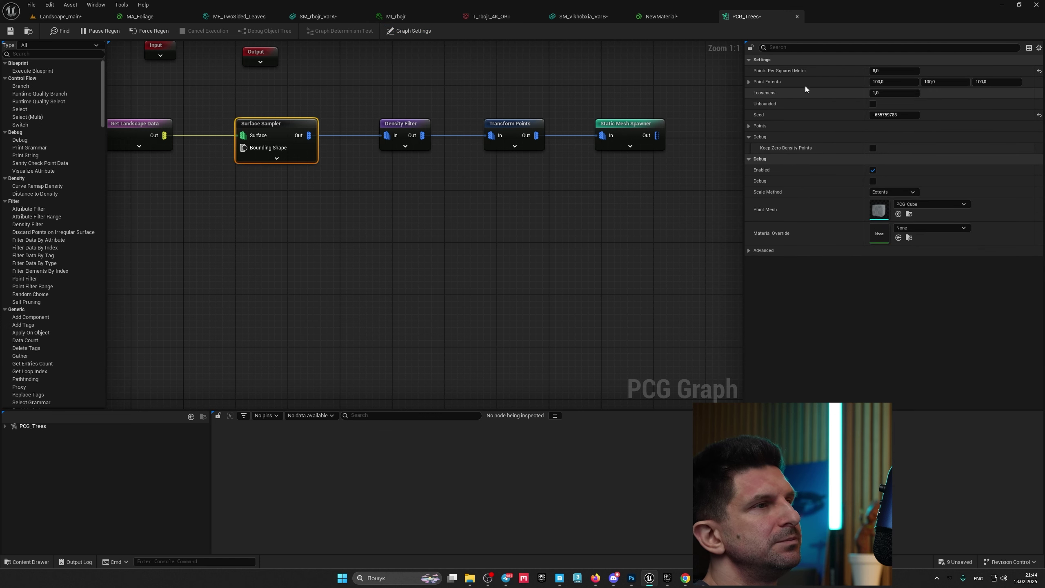
left_click(636, 127)
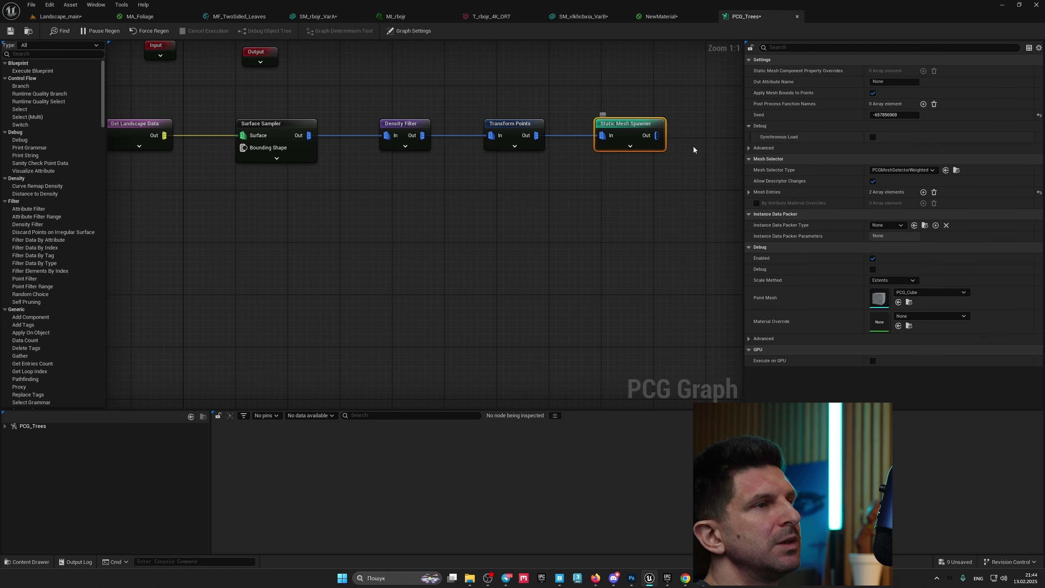
left_click(775, 193)
left_click(934, 192)
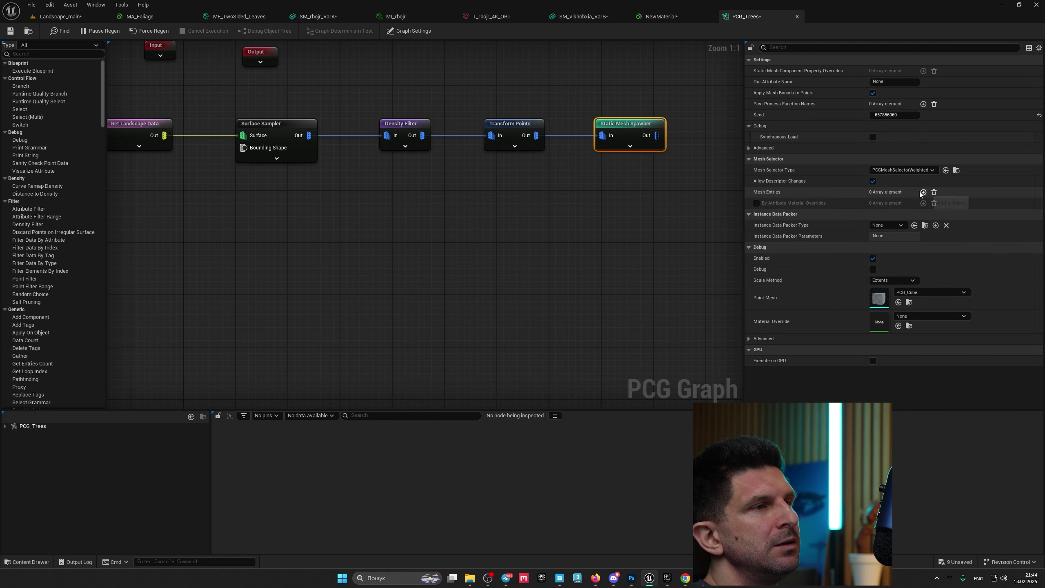
left_click(923, 192)
left_click(755, 203)
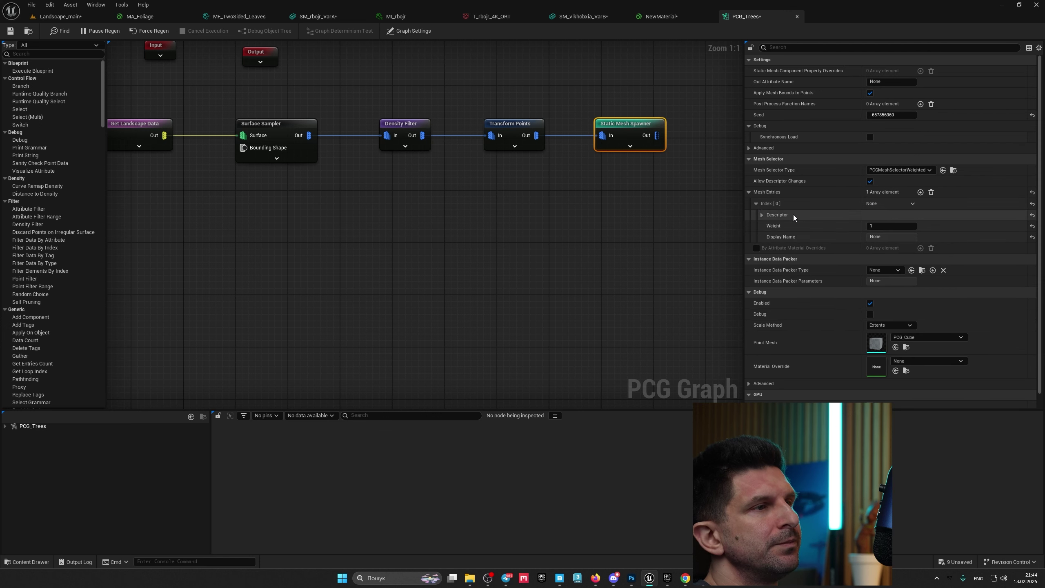
left_click(762, 215)
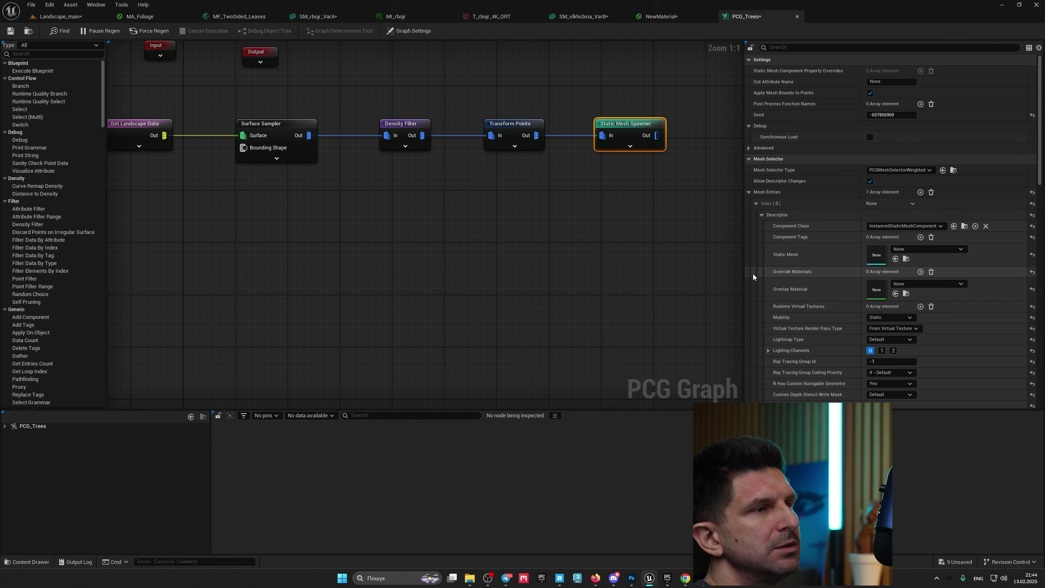
Assign SM_EuropeanHornbeam_Forest_06_PP from the EuropeanHornbeam PivotPainter folder as the new entry's Static Mesh
key("ctrl+space")
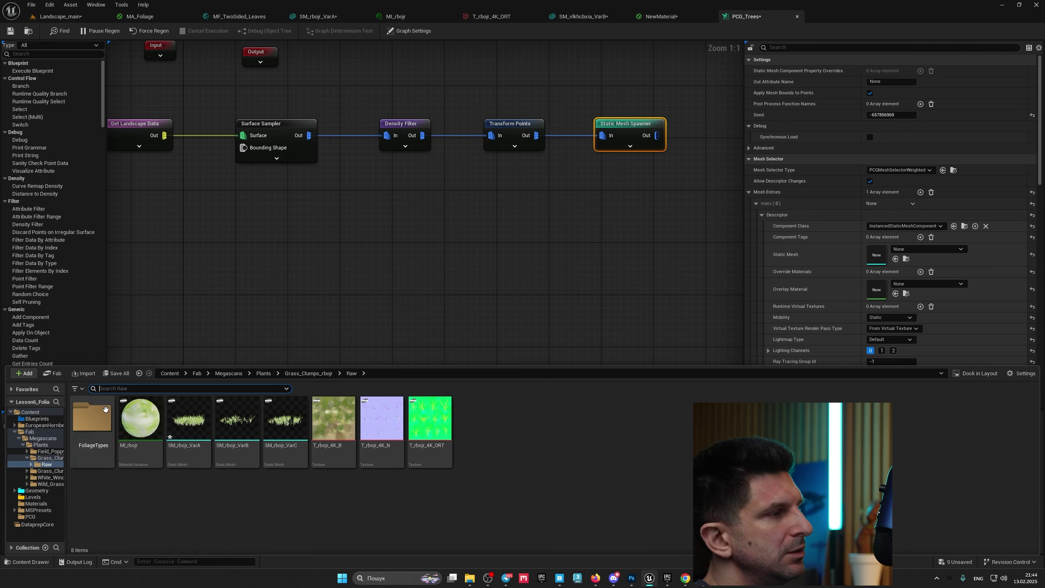
left_click(43, 425)
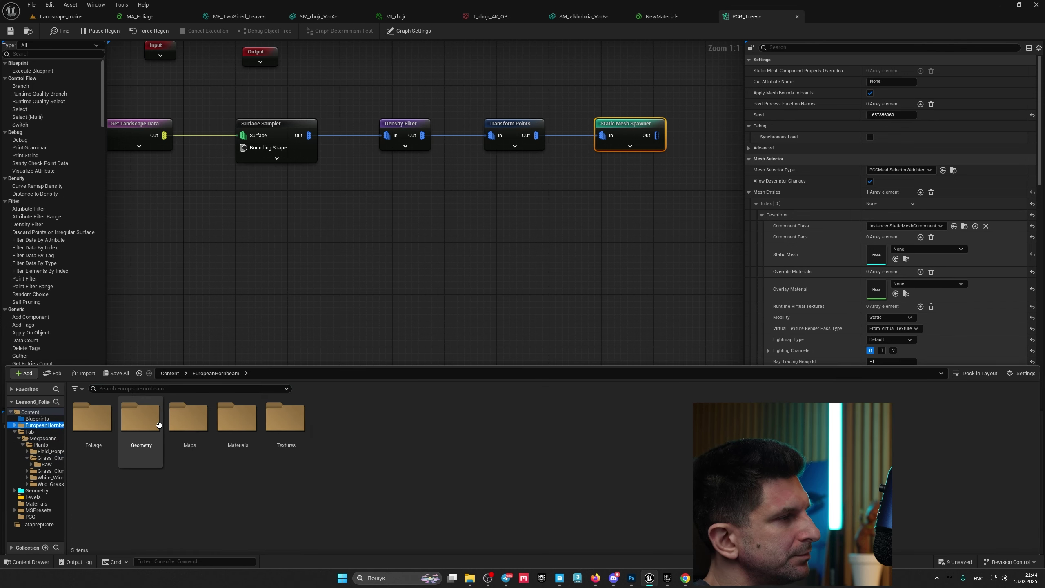
double_click(159, 425)
left_click(109, 421)
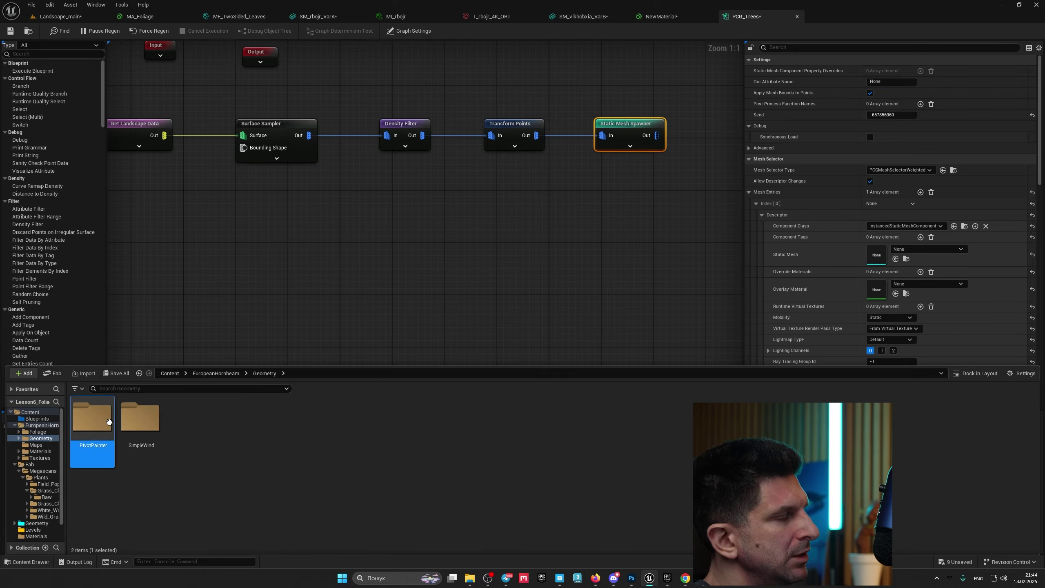
double_click(109, 422)
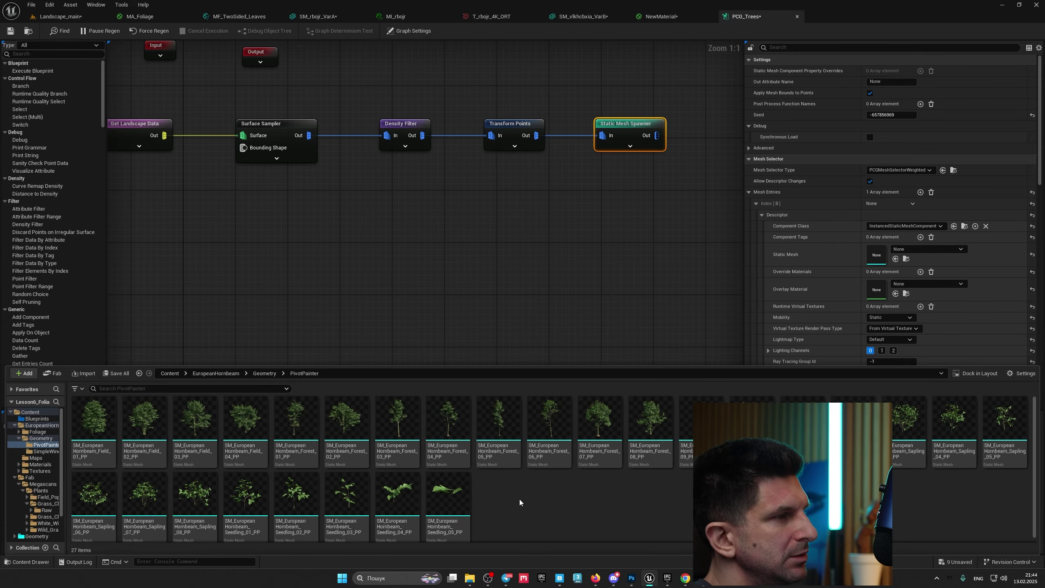
left_click_drag(550, 422, 877, 254)
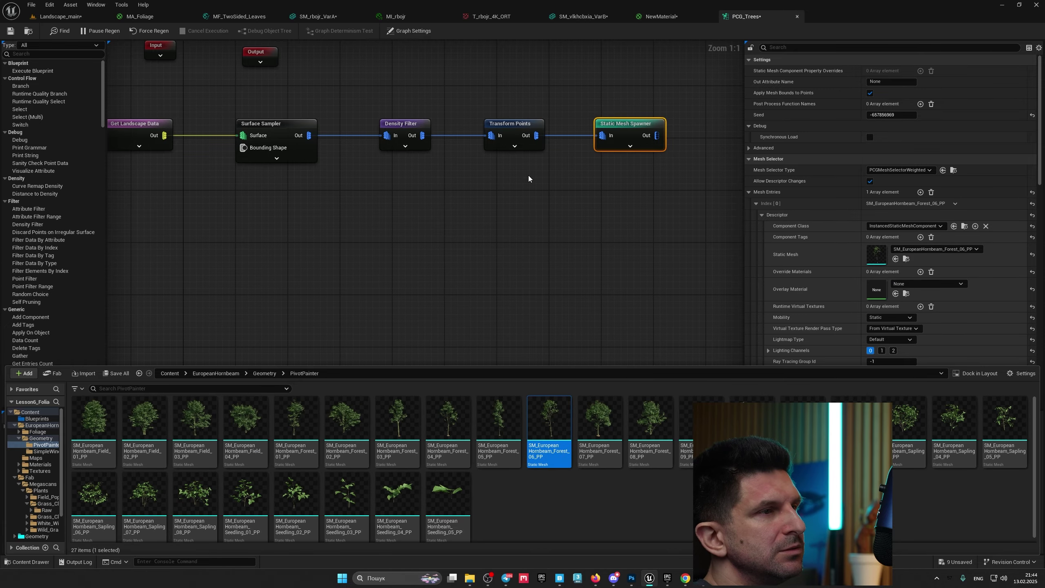
Return to the level and move the PCG_Trees volume onto the large flowered grass patch
left_click(55, 18)
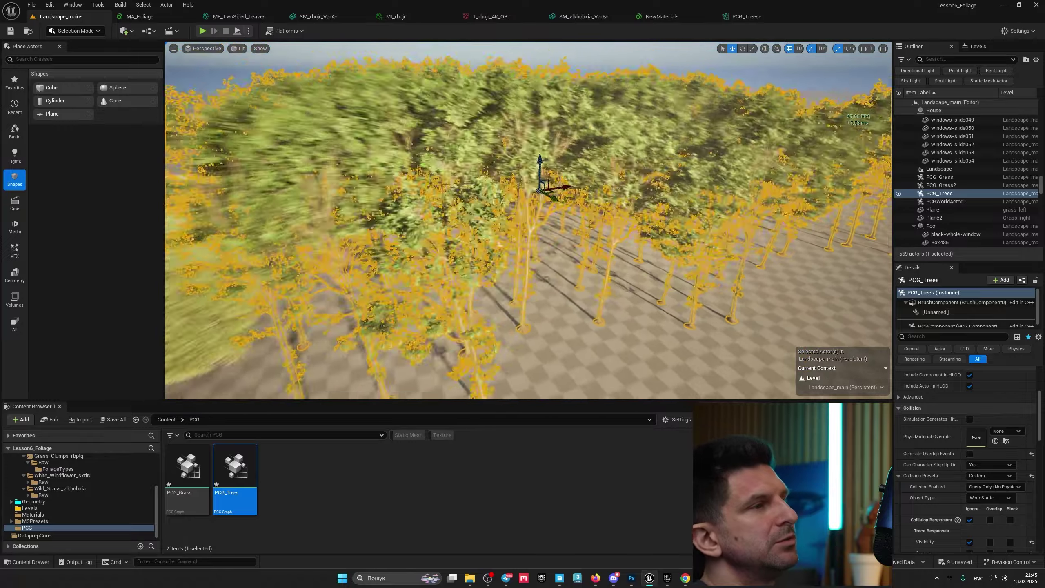
right_click_drag(576, 189, 596, 189)
left_click(577, 189, "ctrl")
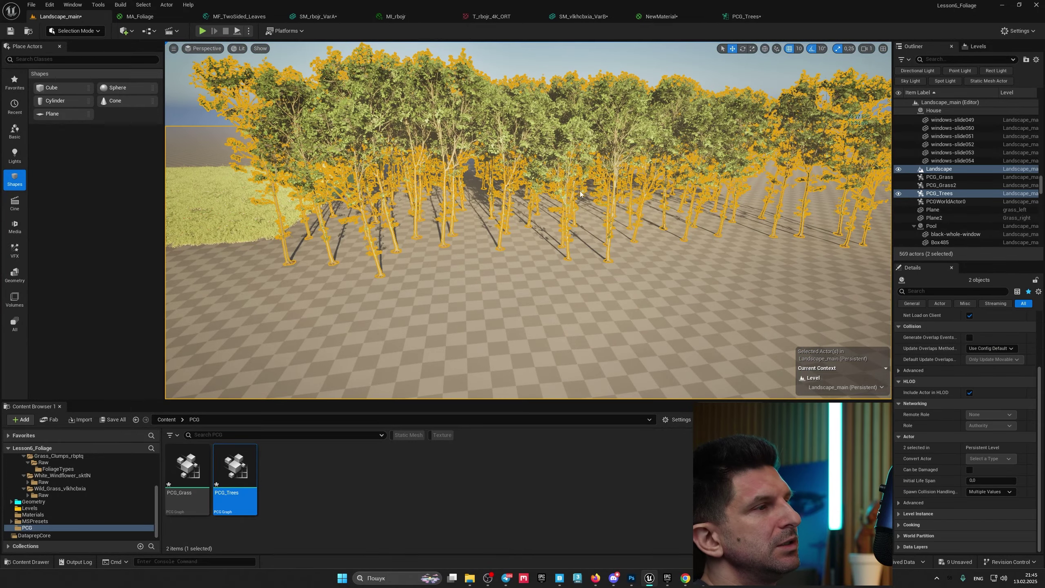
right_click(579, 192)
left_click(579, 192)
key("Escape")
right_click_drag(579, 192, 592, 191)
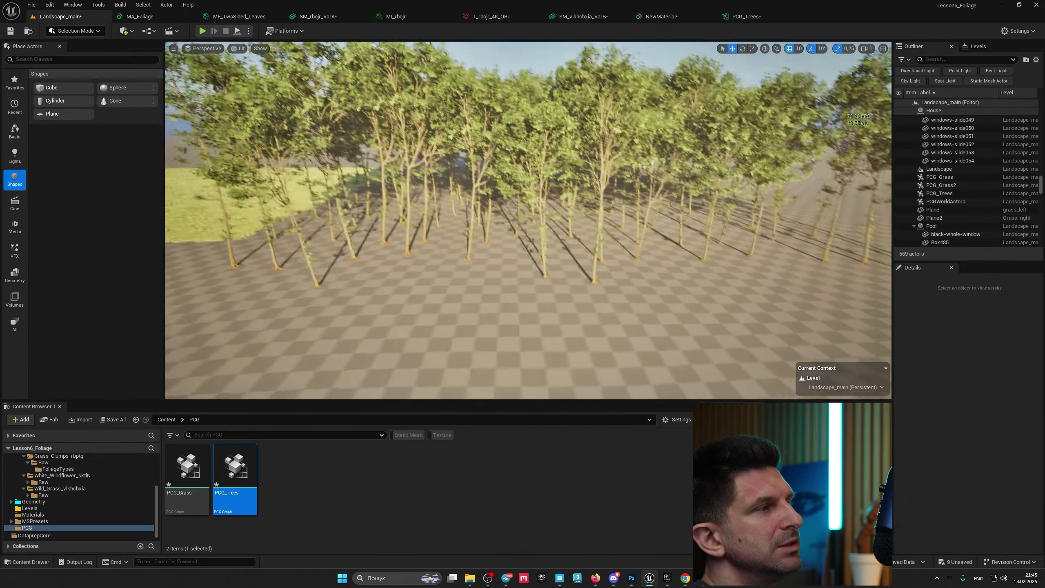
left_click(631, 199)
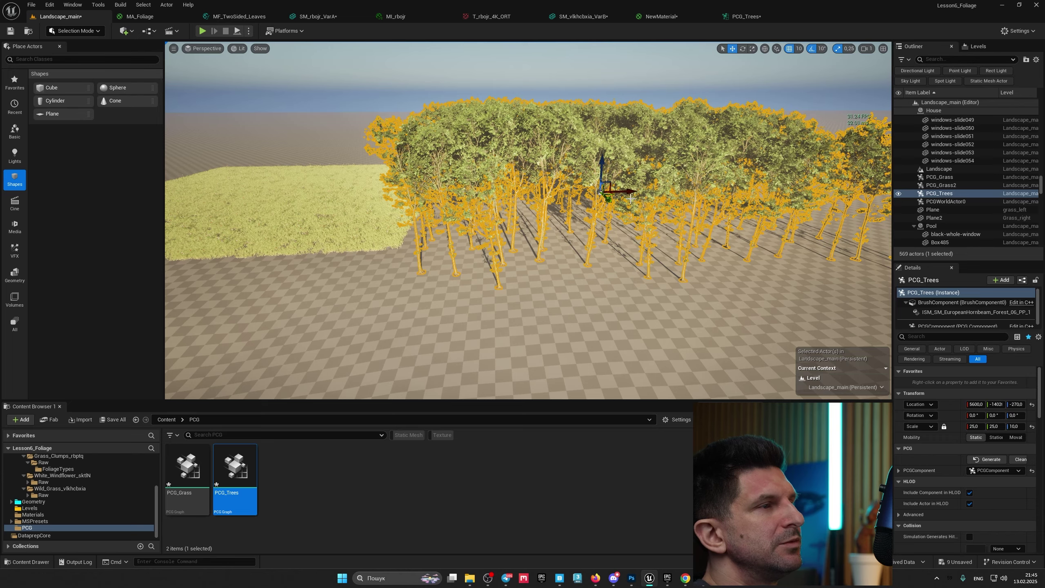
left_click_drag(609, 198, 324, 191)
right_click_drag(324, 191, 284, 181)
right_click_drag(617, 263, 520, 234)
left_click(617, 263)
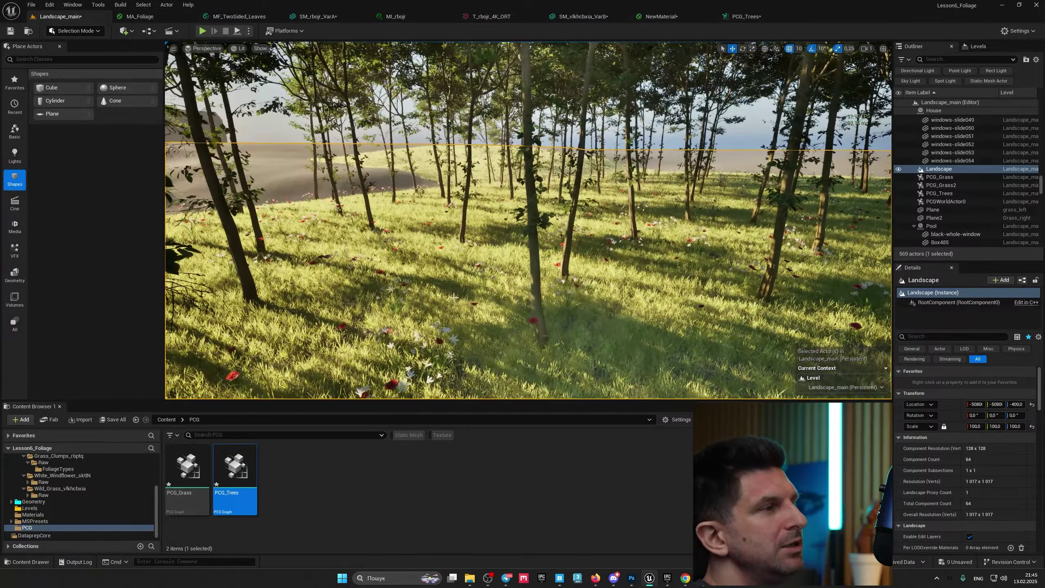
Try placing SM_EuropeanHornbeam_Sapling_08_PP from the PivotPainter folder in the grass among the trees, and delete it
scroll(49, 498, "up", 5)
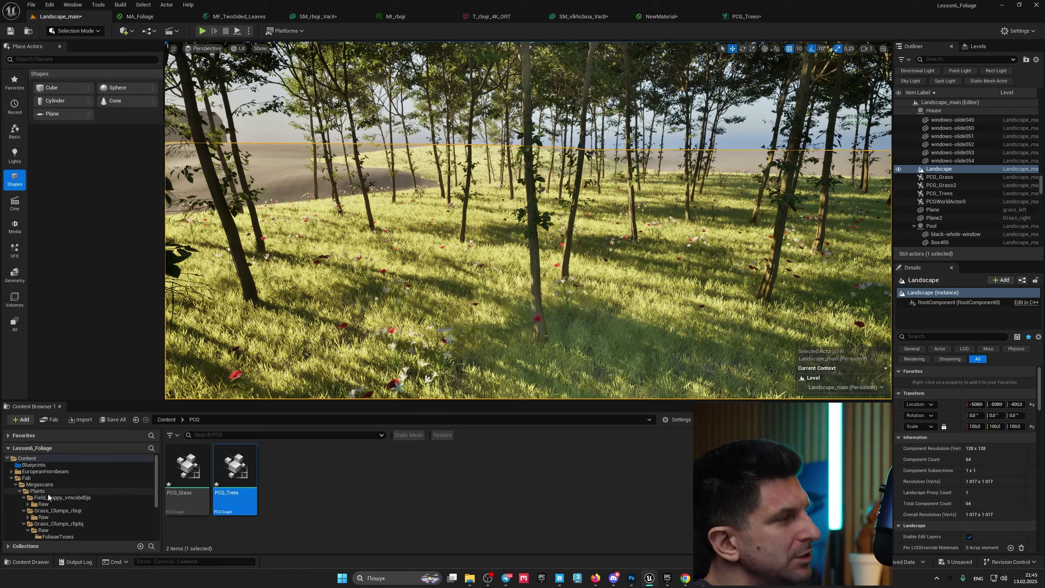
left_click(48, 472)
double_click(232, 478)
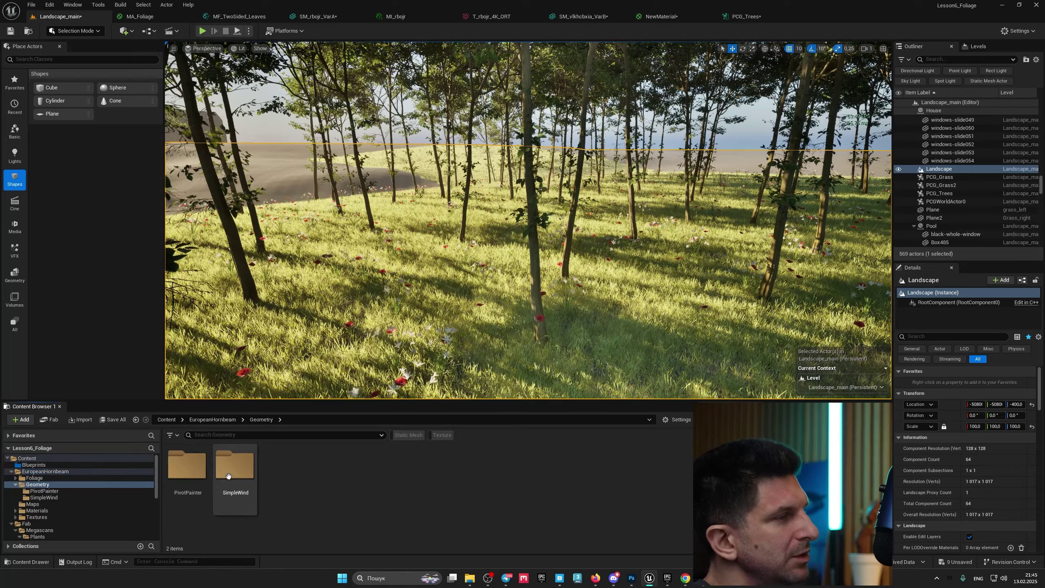
double_click(187, 468)
scroll(427, 486, "down", 3)
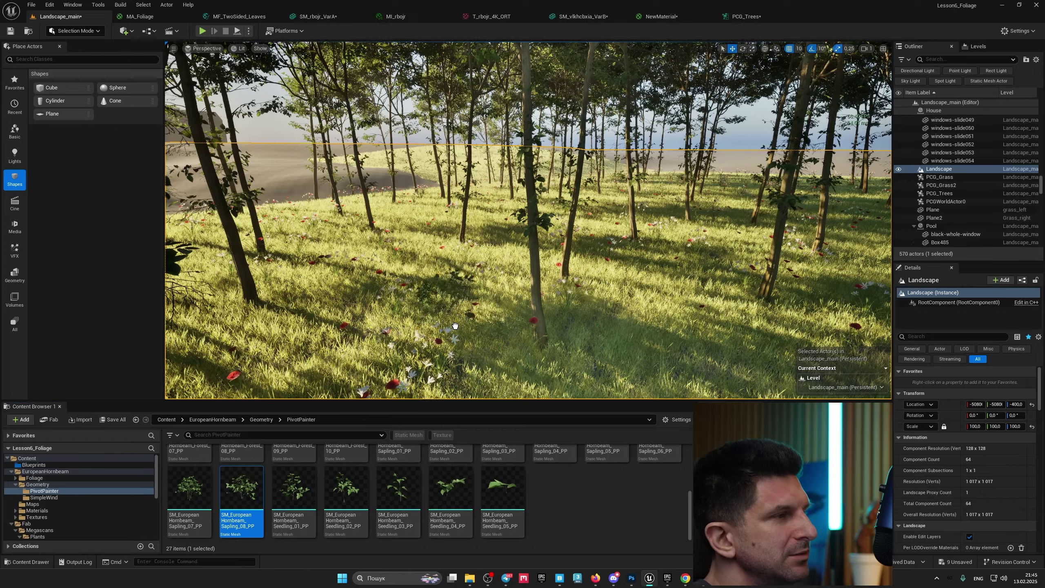
left_click_drag(455, 326, 464, 328)
key("Delete")
Move the flowered PCG_Grass volume from the open landscape onto the tennis court area
right_click_drag(461, 327, 669, 259)
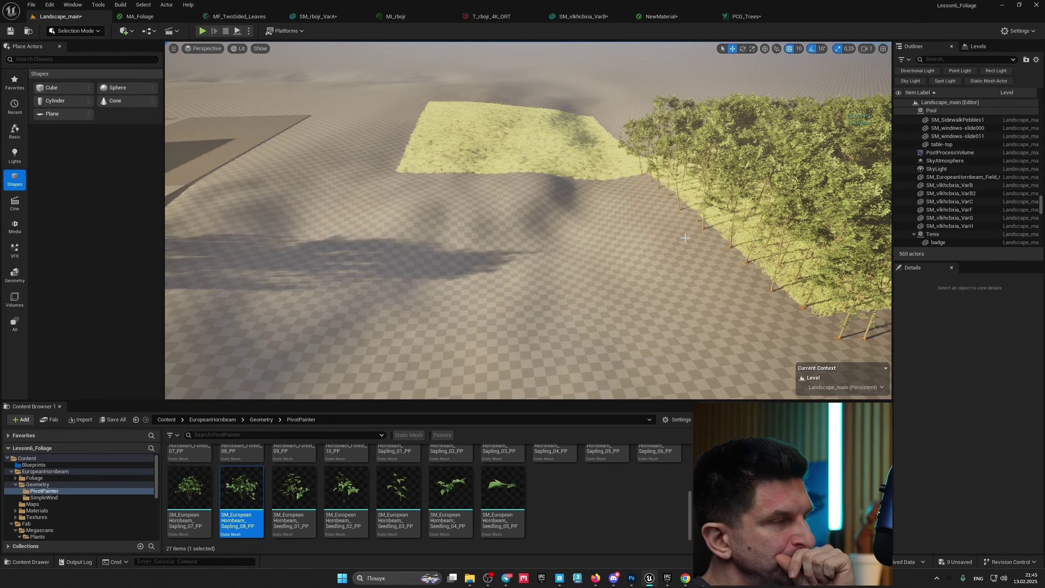
right_click_drag(670, 235, 440, 247)
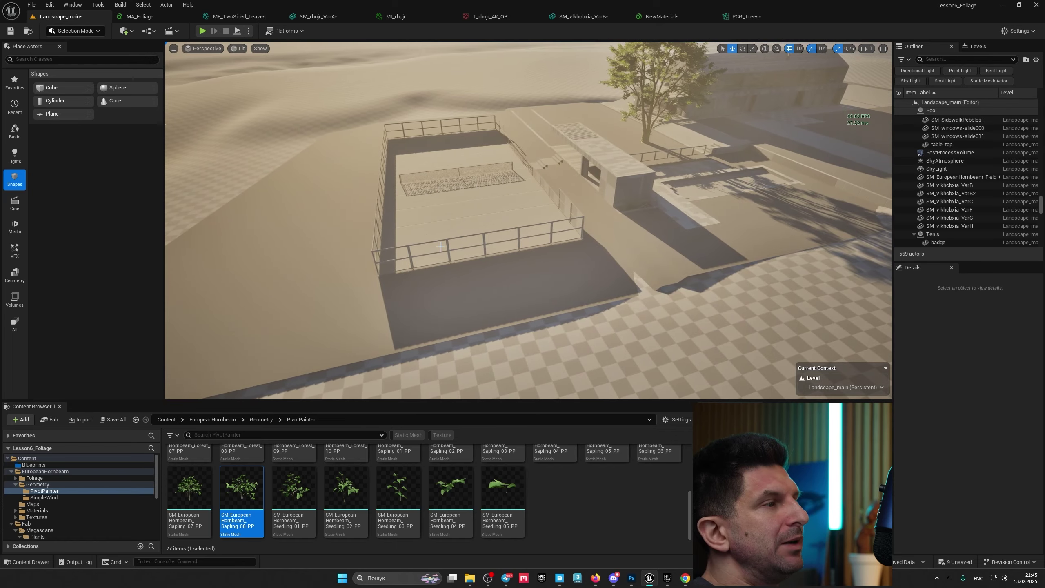
left_click(286, 252)
right_click_drag(286, 251, 421, 233)
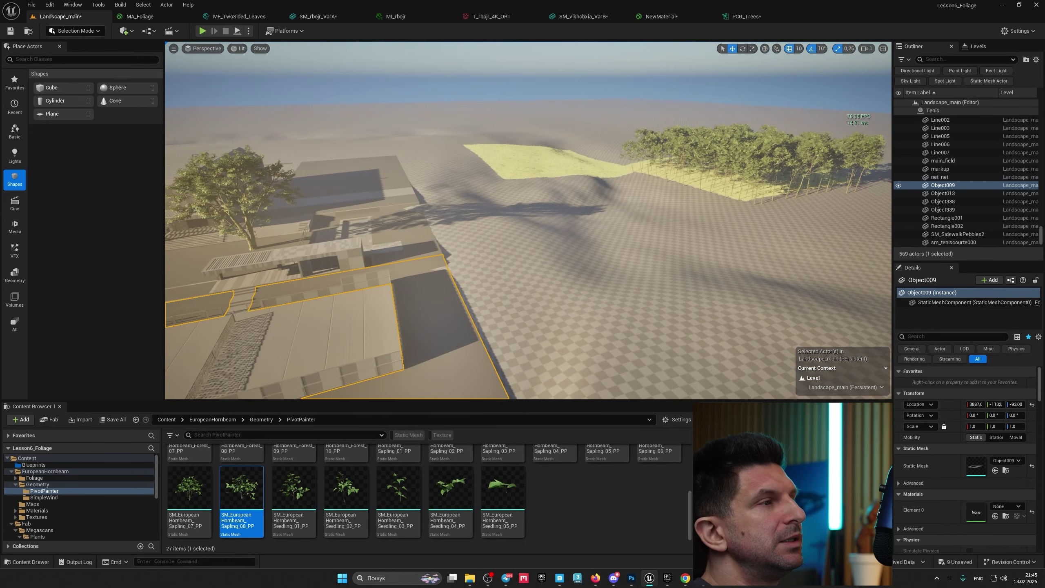
left_click(539, 169)
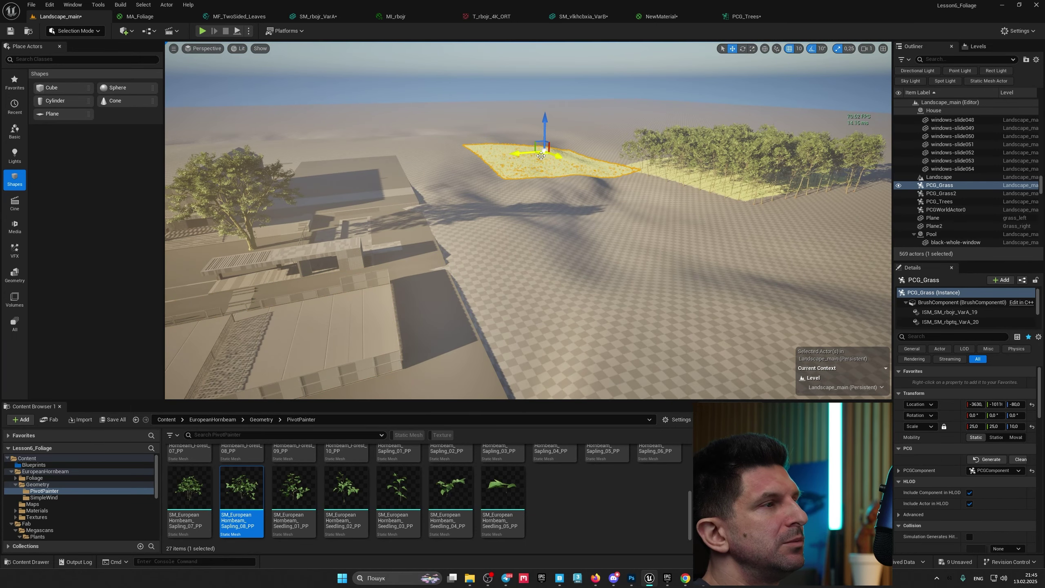
left_click_drag(541, 161, 440, 319)
right_click_drag(439, 319, 632, 271)
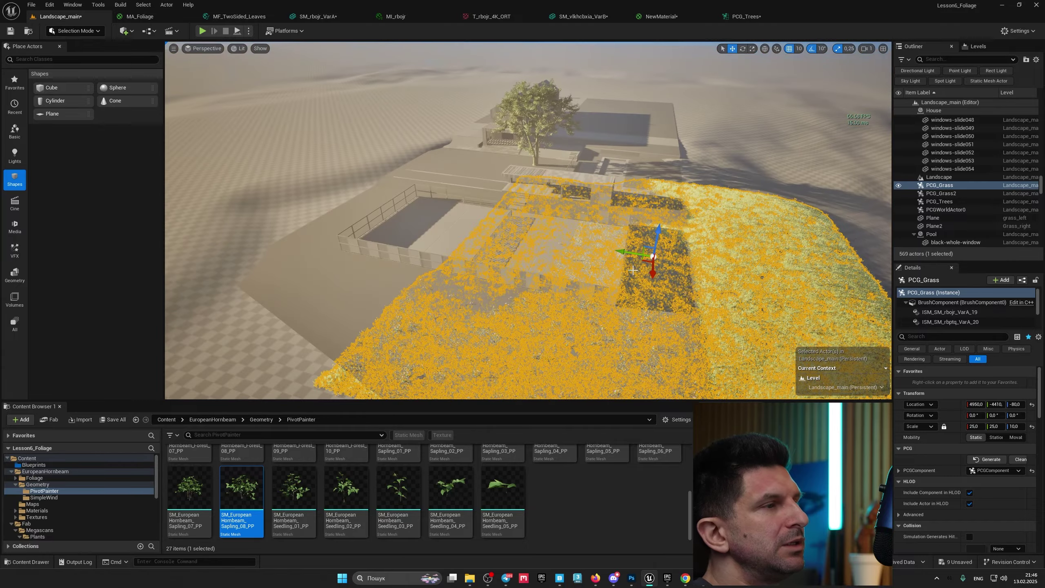
Enlarge the PCG_Grass volume to a scale of about 32.5 by 36.5 so it spreads around the whole tennis court
mouse_move(464, 223)
right_mouse_down()
mouse_move(467, 234)
mouse_move(464, 223)
right_mouse_up()
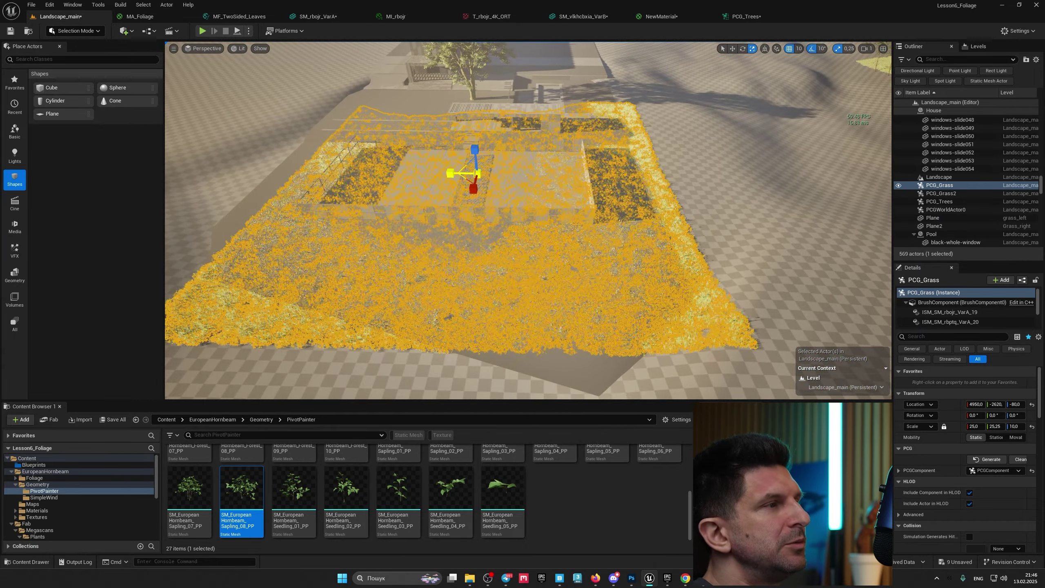
left_click_drag(450, 173, 445, 174)
right_click_drag(445, 174, 618, 224)
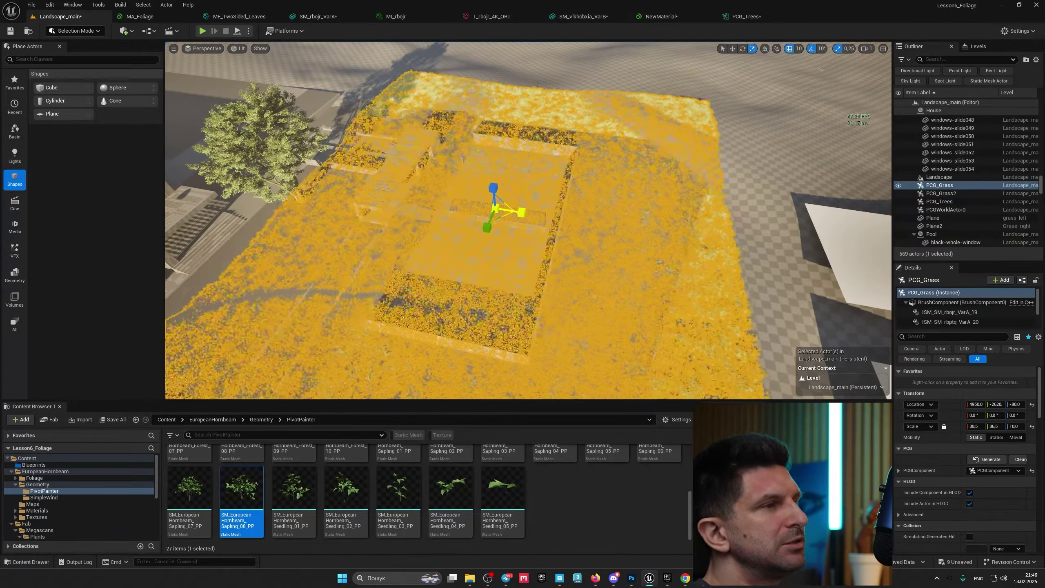
right_click_drag(528, 220, 591, 179)
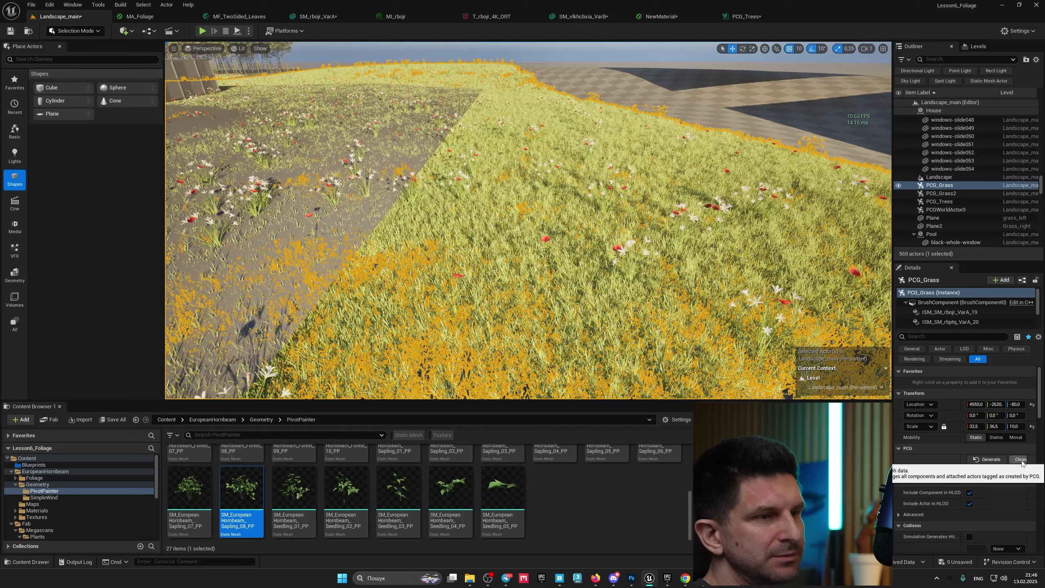
Clean up and regenerate the PCG_Grass volume, and inspect the vegetation around the tennis court
left_click(1021, 459)
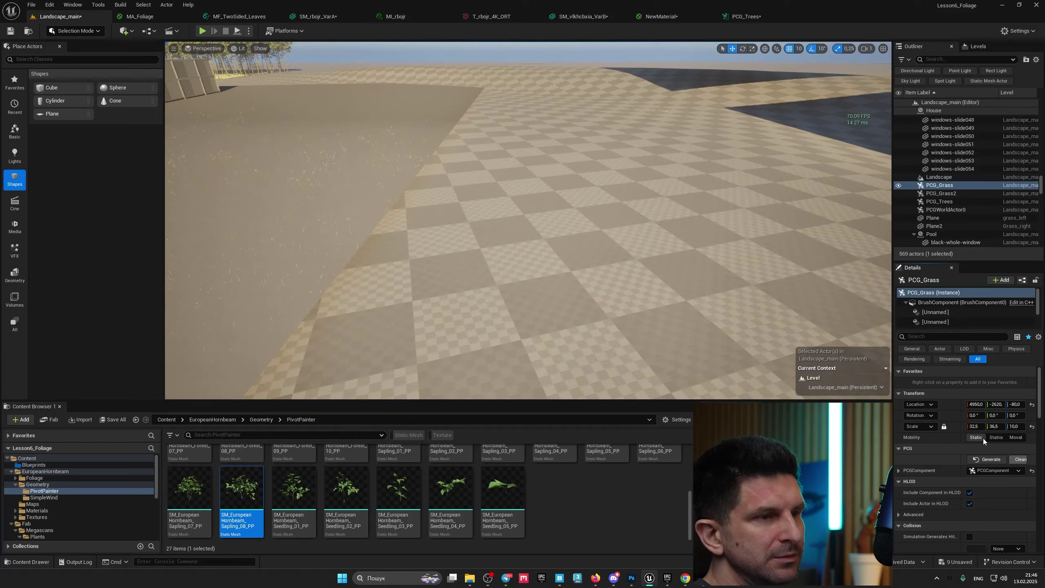
left_click(988, 459)
right_click_drag(618, 198, 469, 214)
left_click(576, 268)
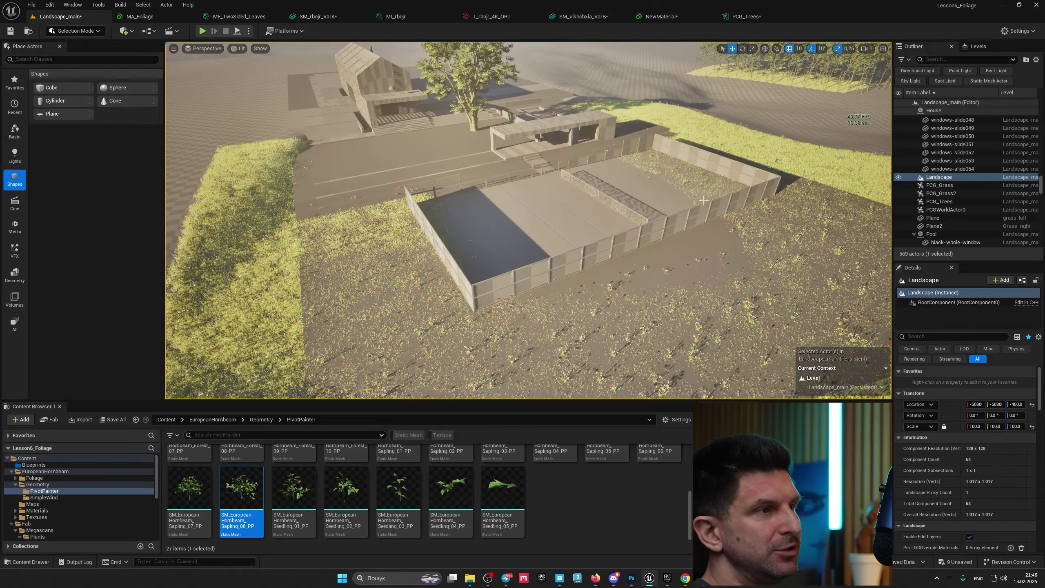
right_click_drag(576, 268, 617, 255)
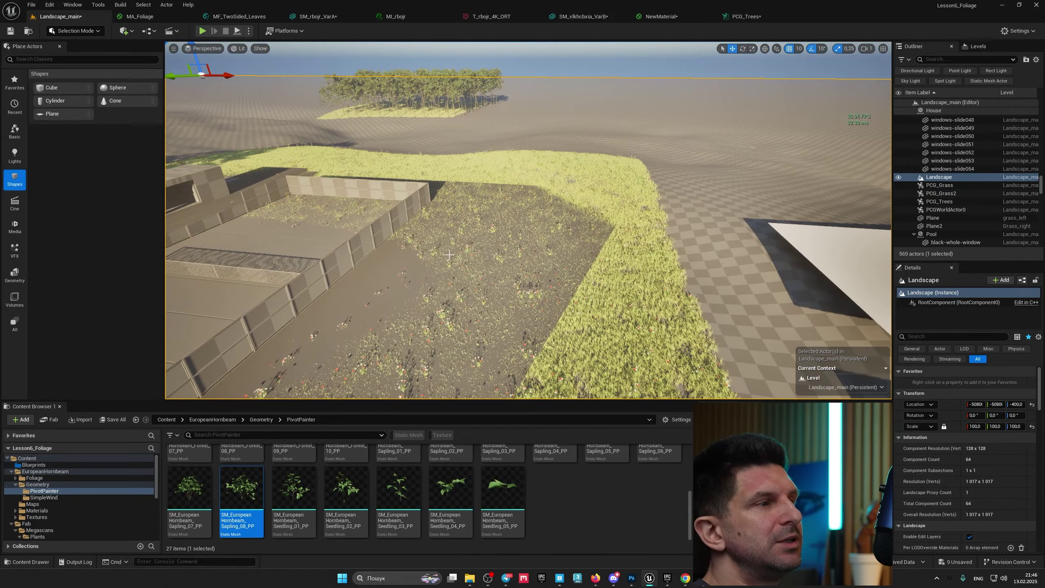
right_click_drag(449, 255, 491, 256)
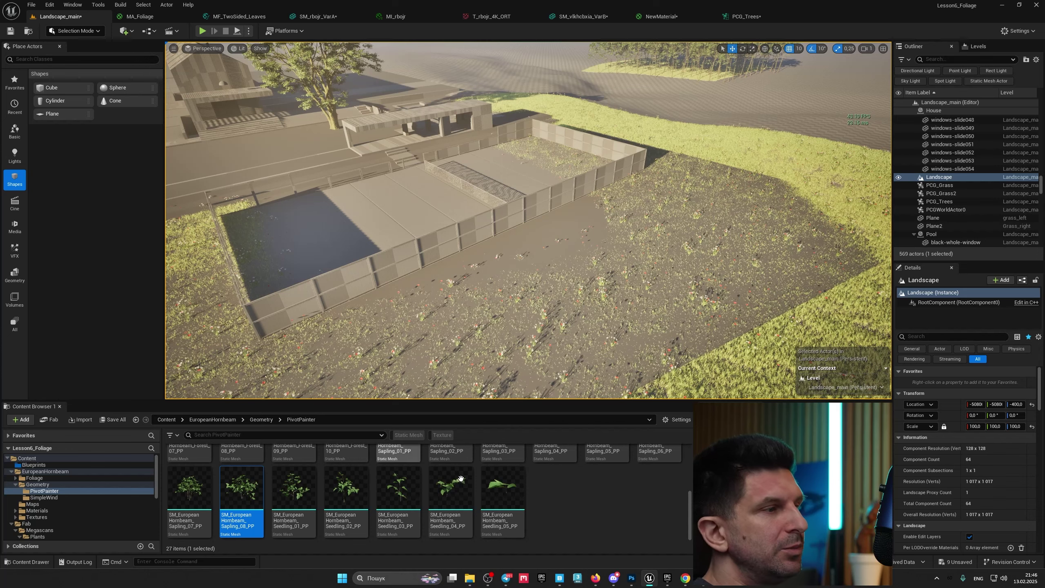
Open the PCG_Grass graph from the PCG folder and move the Get Landscape Data node farther from the Surface Samplers
scroll(77, 510, "down", 5)
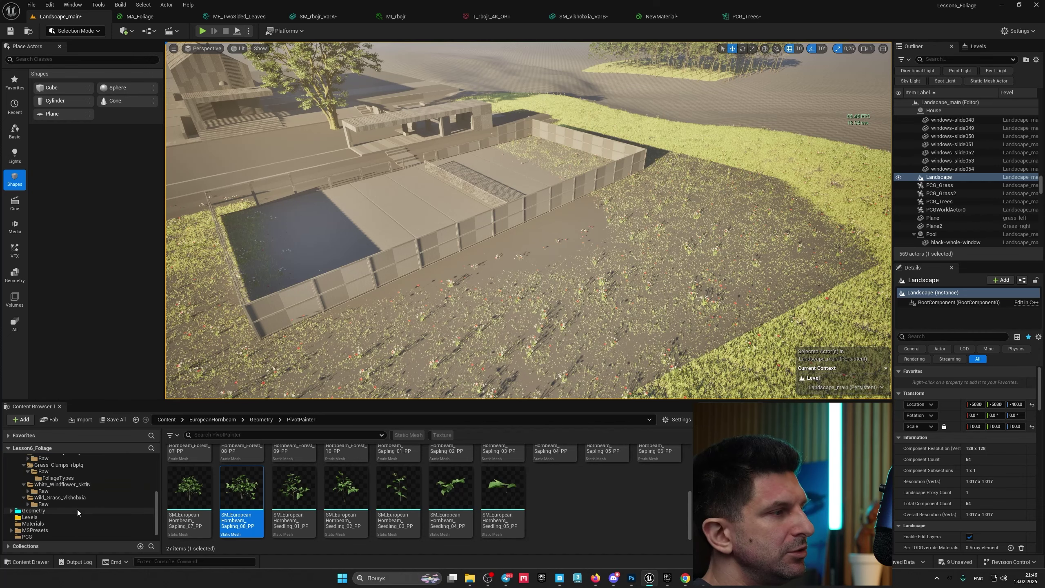
left_click(37, 536)
double_click(206, 474)
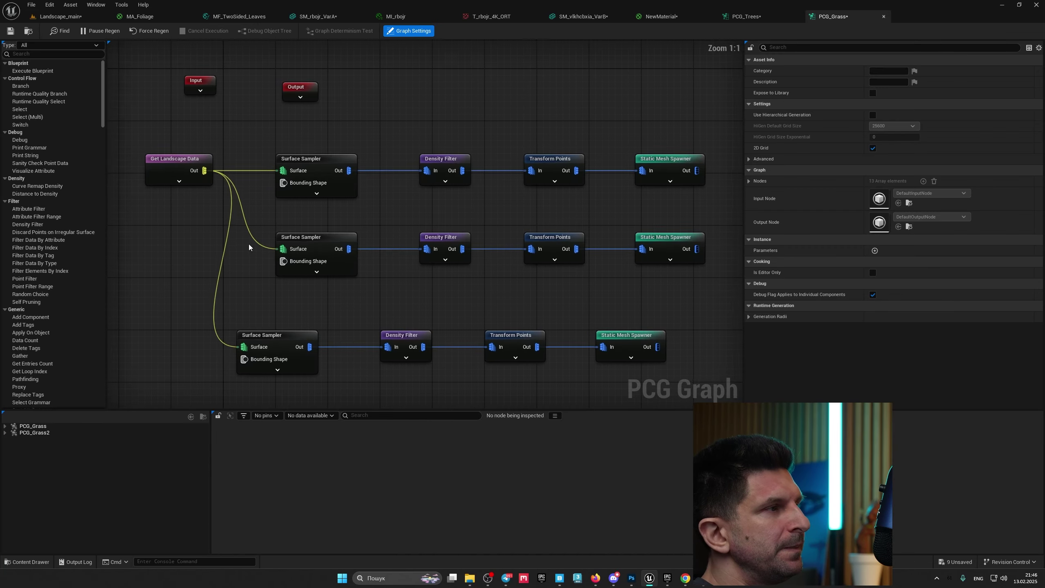
left_click(300, 165)
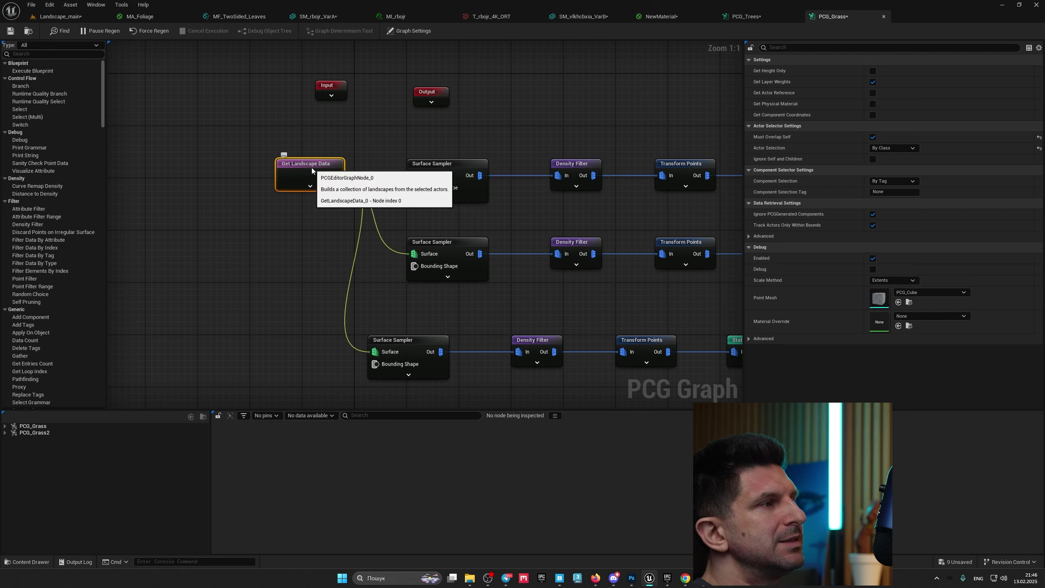
left_click_drag(312, 167, 226, 151)
left_click(268, 179)
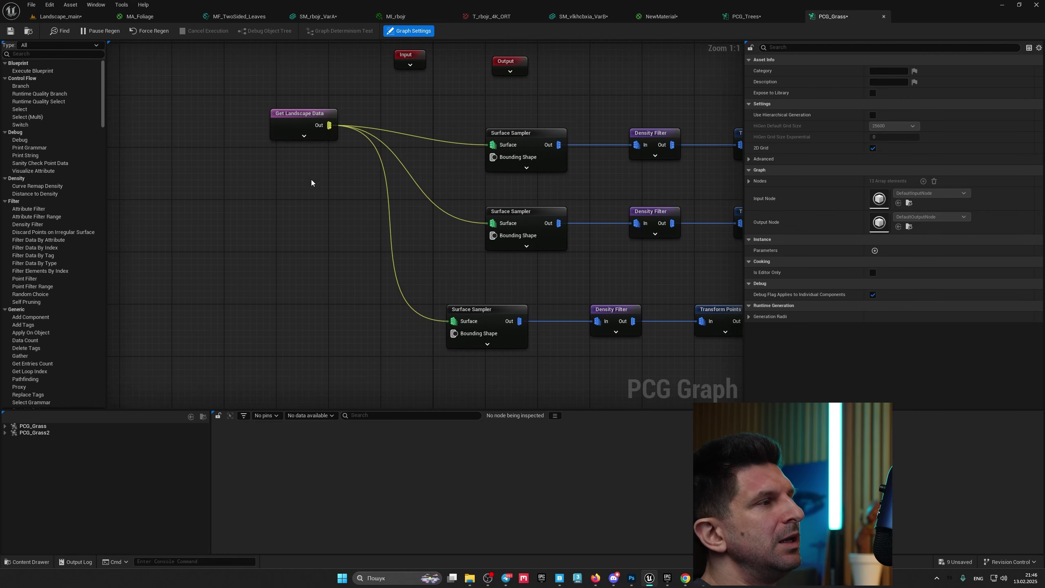
Add a World Ray Hit Query node and place it below Get Landscape Data
right_click(279, 224)
type("wor")
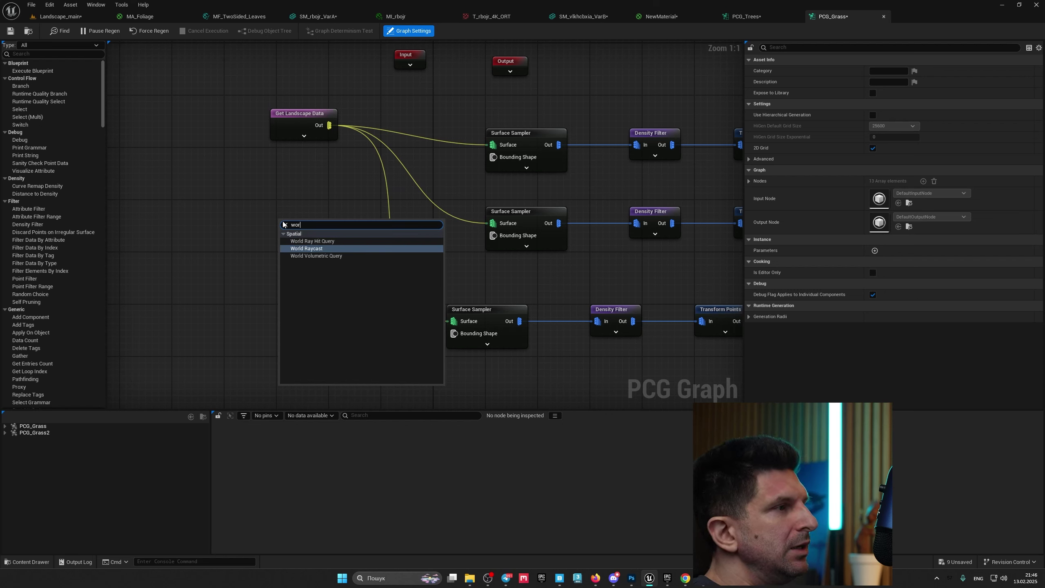
left_click(315, 241)
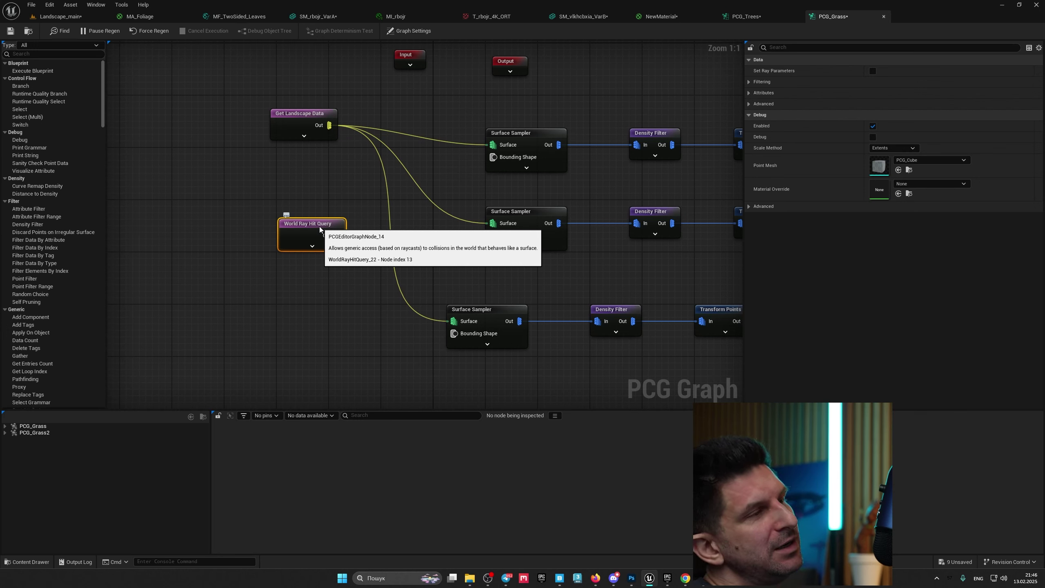
left_click_drag(313, 225, 297, 219)
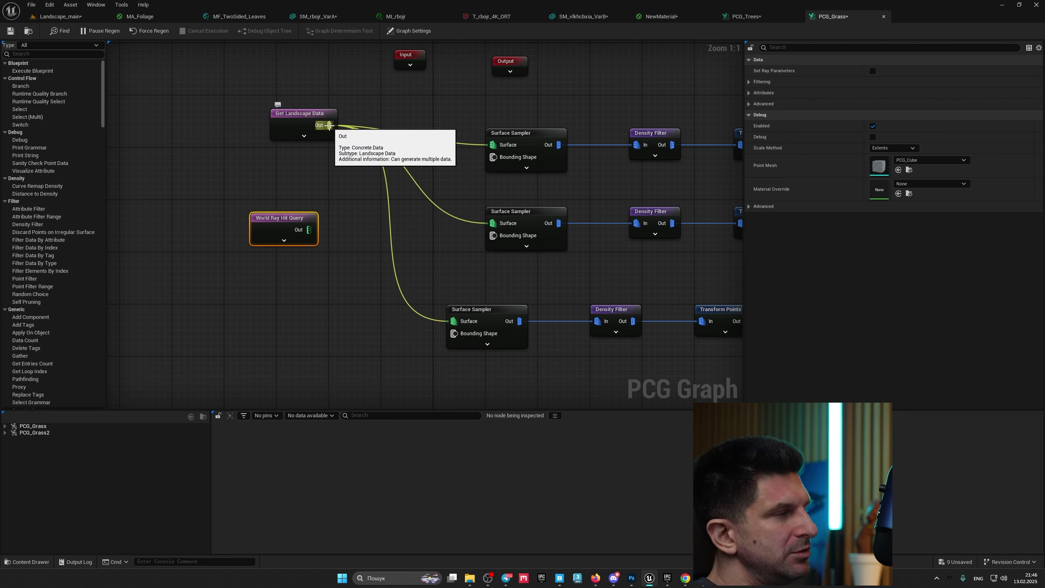
Rewire the three Surface Samplers from Get Landscape Data to World Ray Hit Query, and return to the level's tennis court
left_click_drag(329, 125, 312, 232, "ctrl")
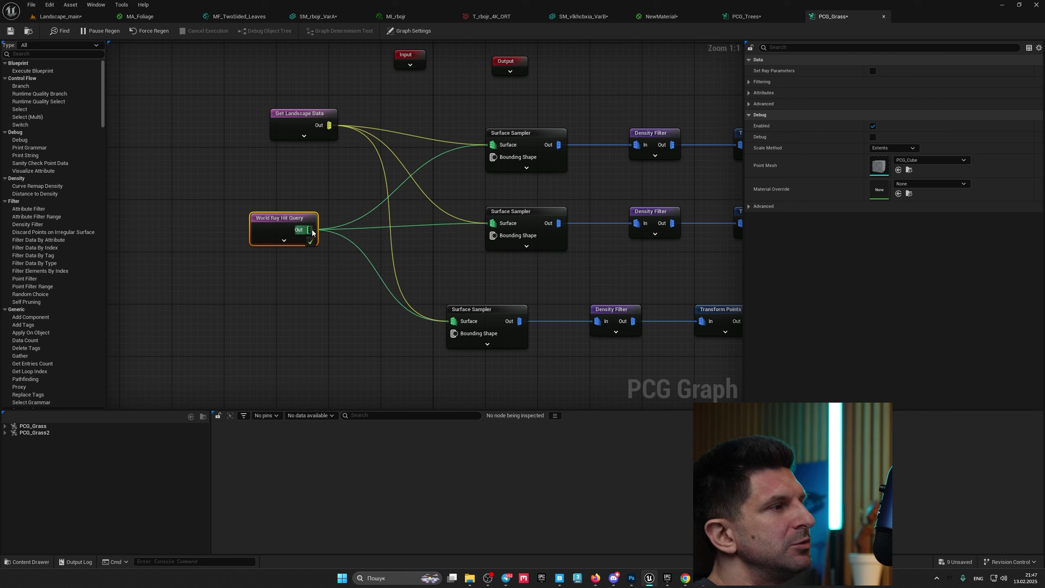
left_click(330, 126, "alt")
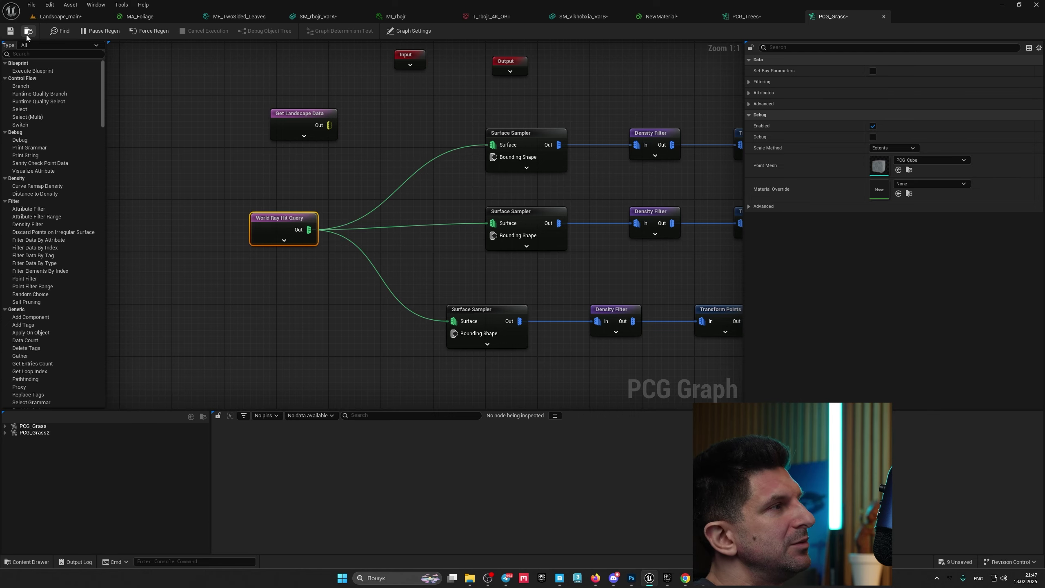
left_click(61, 16)
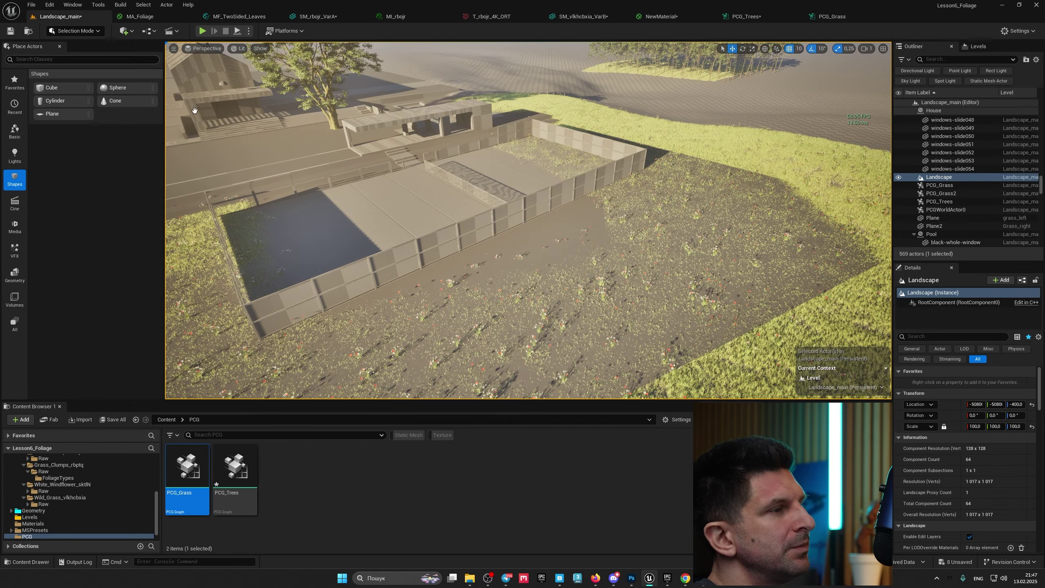
key("s")
mouse_move(432, 365)
right_mouse_down()
mouse_move(430, 374)
mouse_move(395, 365)
mouse_move(417, 372)
right_mouse_up()
key("w")
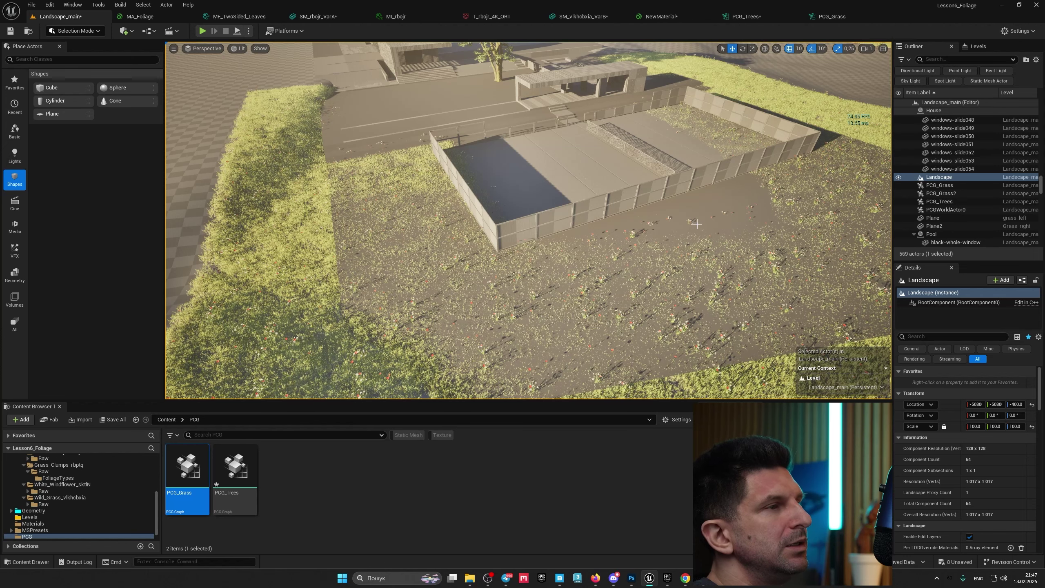
Reopen the PCG_Grass graph, detach it into a floating window, and size and place it beside the level viewport
double_click(188, 465)
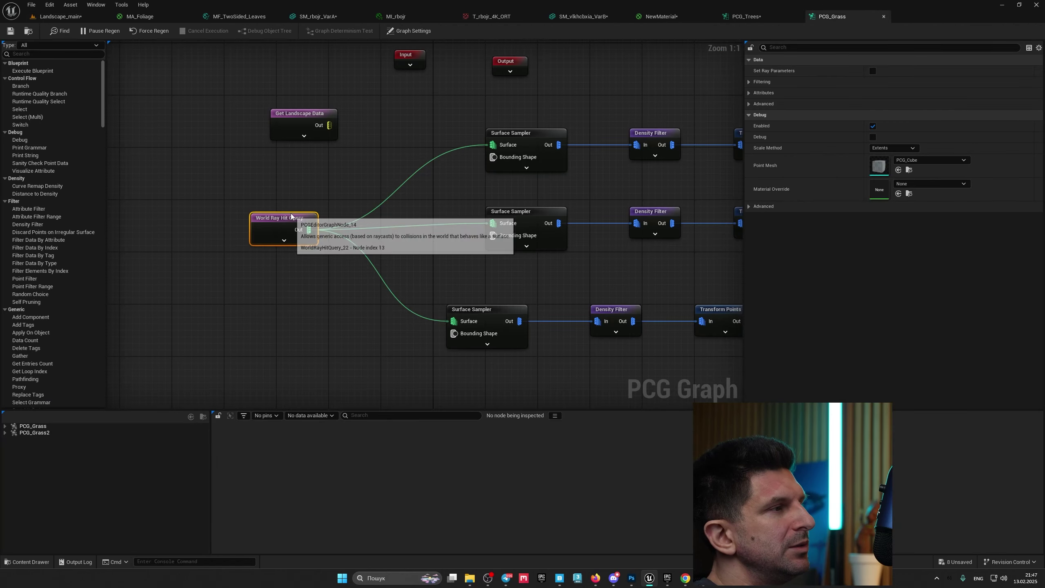
left_click_drag(853, 19, 646, 70)
left_click(67, 18)
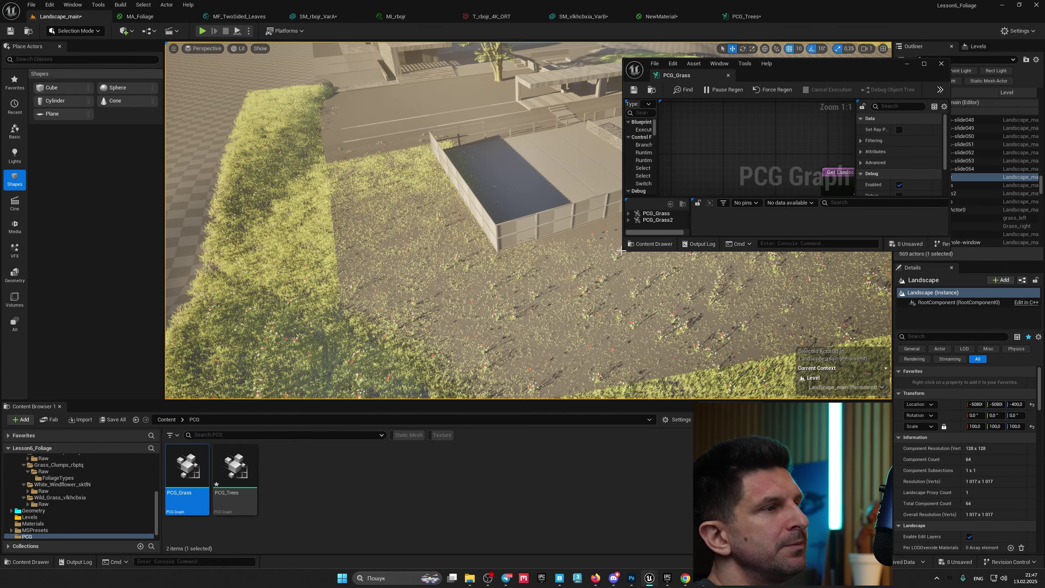
left_click_drag(623, 250, 494, 550)
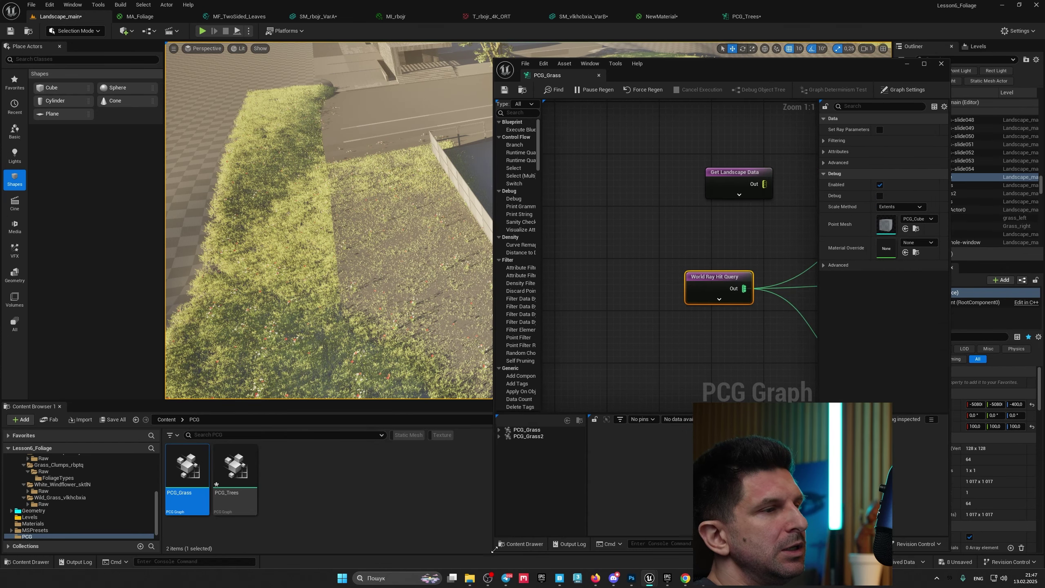
left_click_drag(948, 287, 1040, 287)
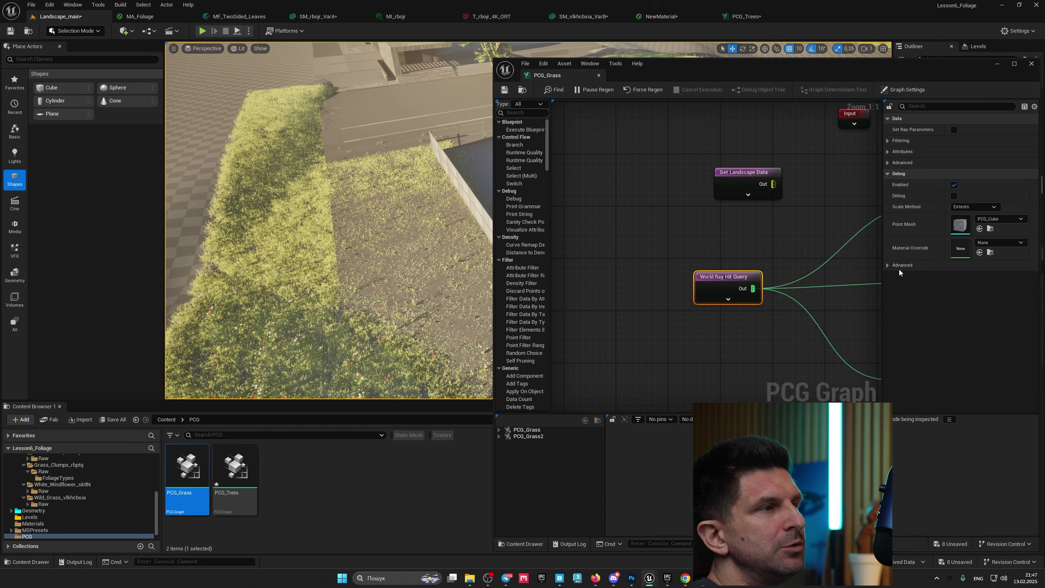
right_click_drag(329, 223, 445, 218)
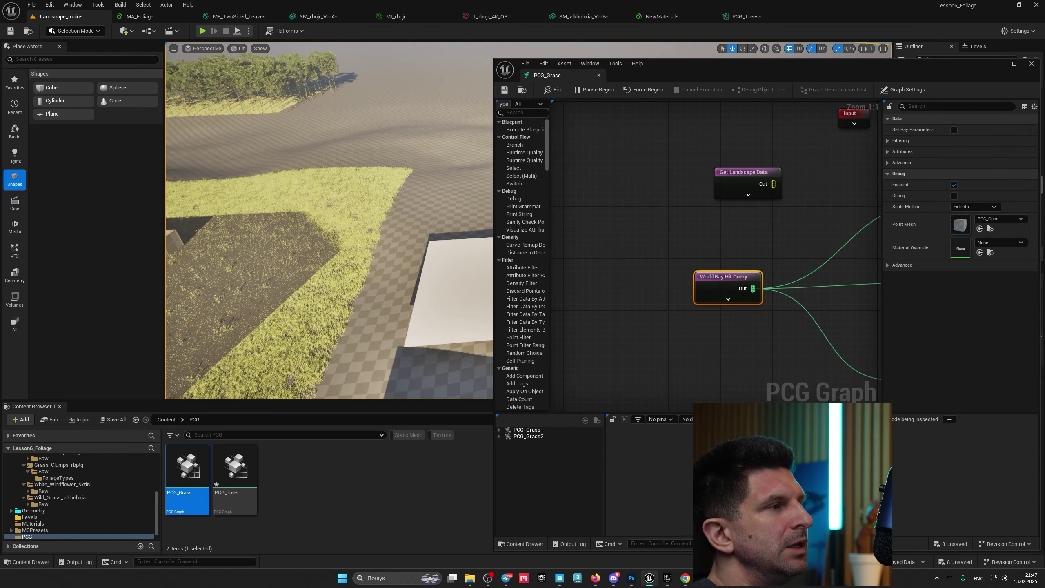
left_click_drag(494, 170, 654, 178)
left_click_drag(903, 59, 903, 29)
Add another PCG_Grass volume at the two white planes and position it to cover the ground around both
right_click_drag(473, 206, 509, 258)
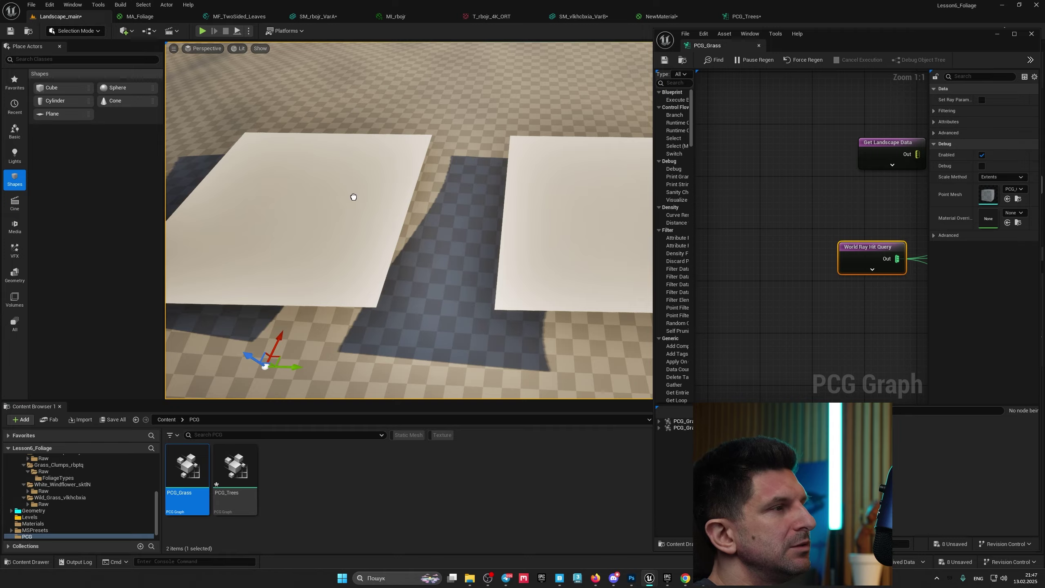
left_click_drag(354, 197, 342, 175)
mouse_move(326, 202)
right_mouse_down()
mouse_move(370, 177)
mouse_move(342, 189)
right_mouse_up()
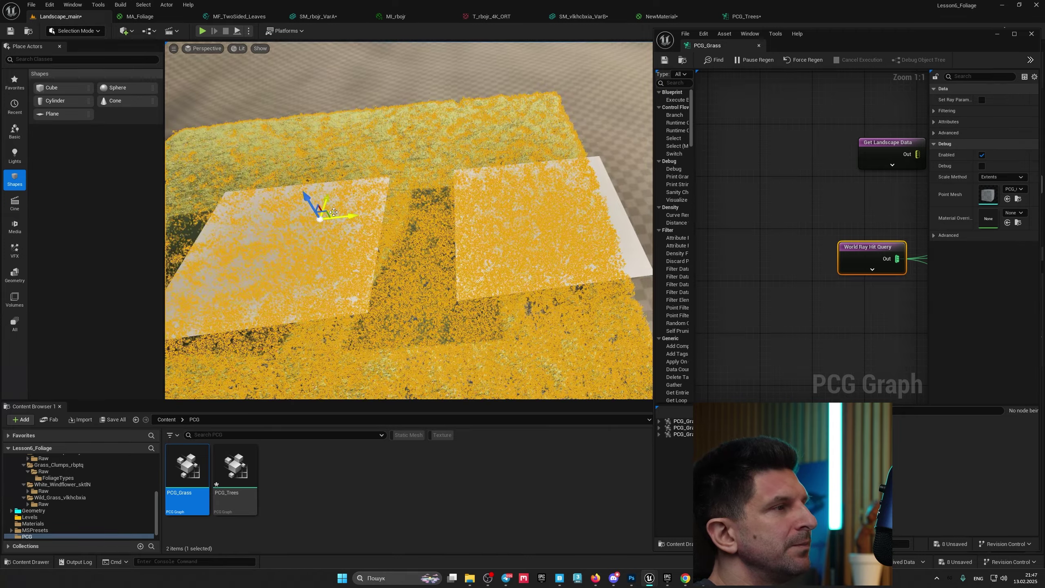
left_click_drag(334, 211, 409, 186)
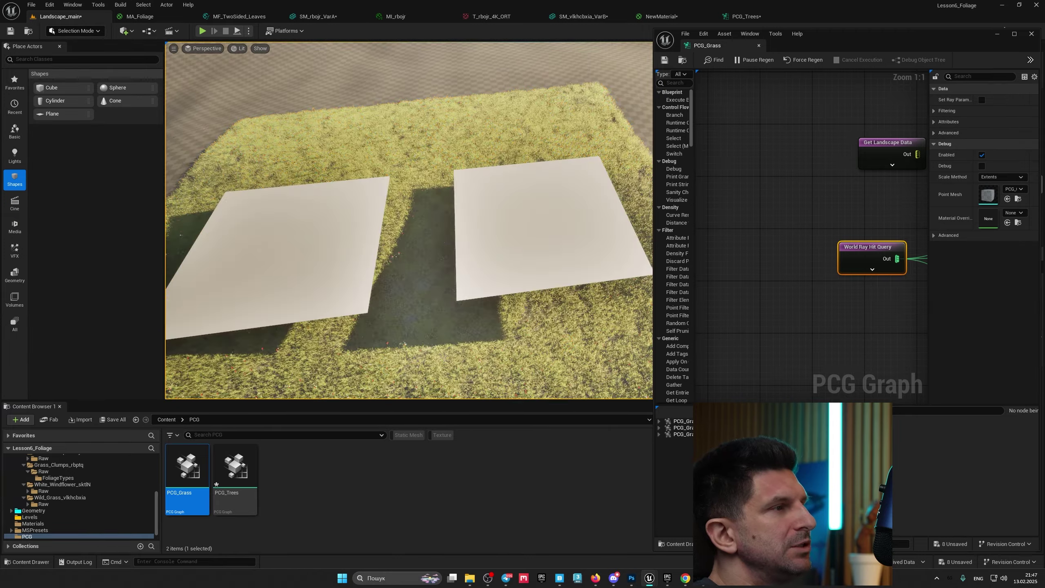
right_click_drag(408, 186, 567, 183)
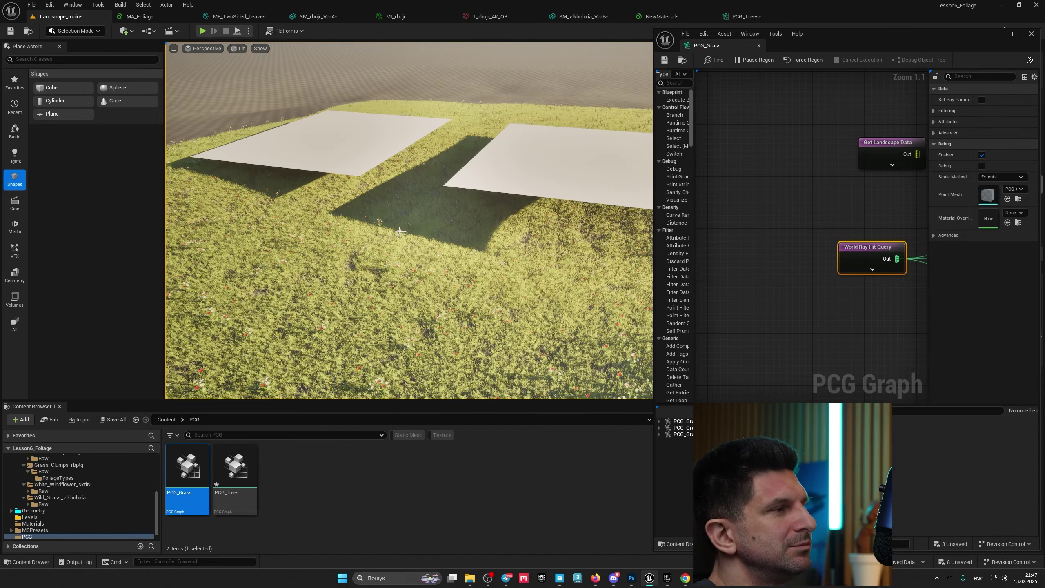
mouse_move(400, 231)
right_mouse_down()
mouse_move(465, 235)
mouse_move(370, 233)
mouse_move(404, 231)
mouse_move(387, 223)
mouse_move(395, 226)
right_mouse_up()
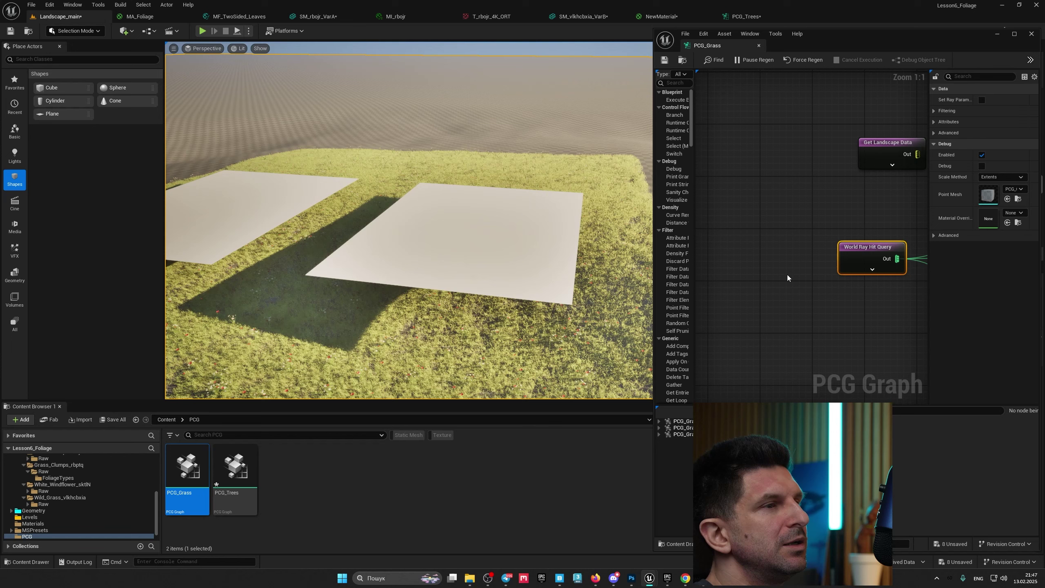
Expand the World Ray Hit Query node's filtering and advanced settings and set its Collision Channel to WorldDynamic
left_click(779, 153)
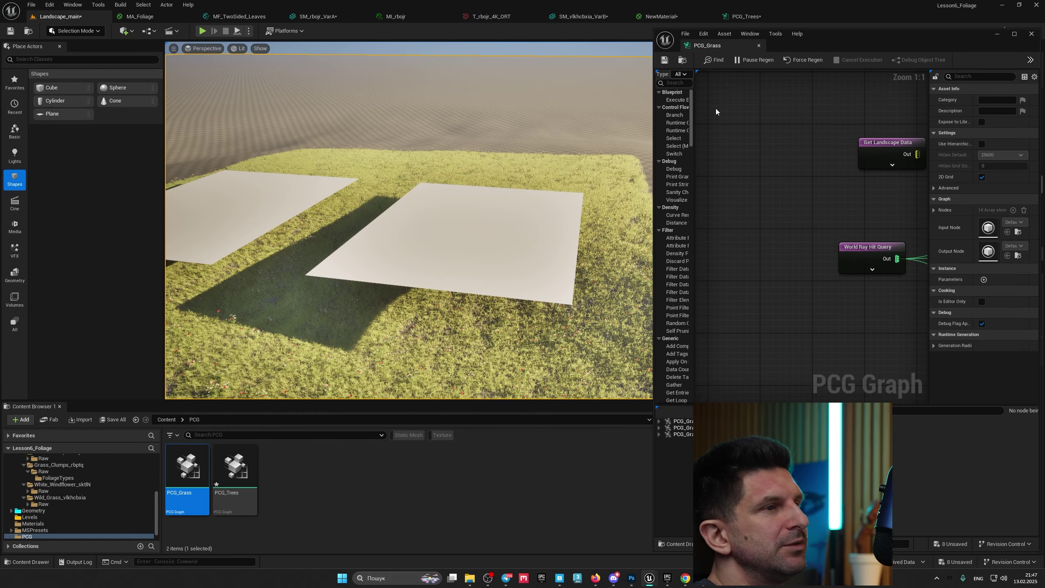
right_click_drag(840, 225, 741, 220)
left_click(768, 247)
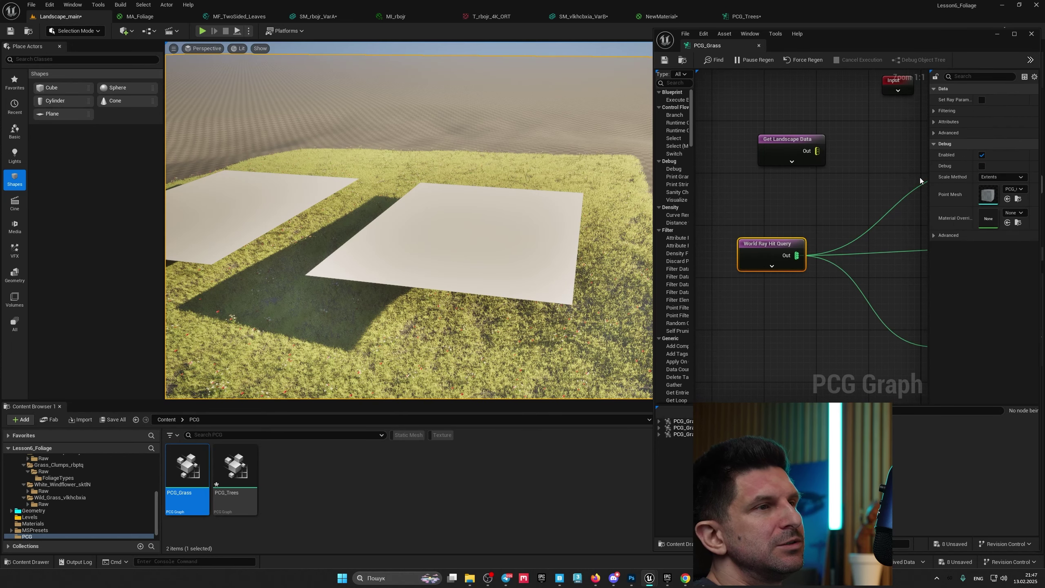
left_click_drag(927, 177, 896, 178)
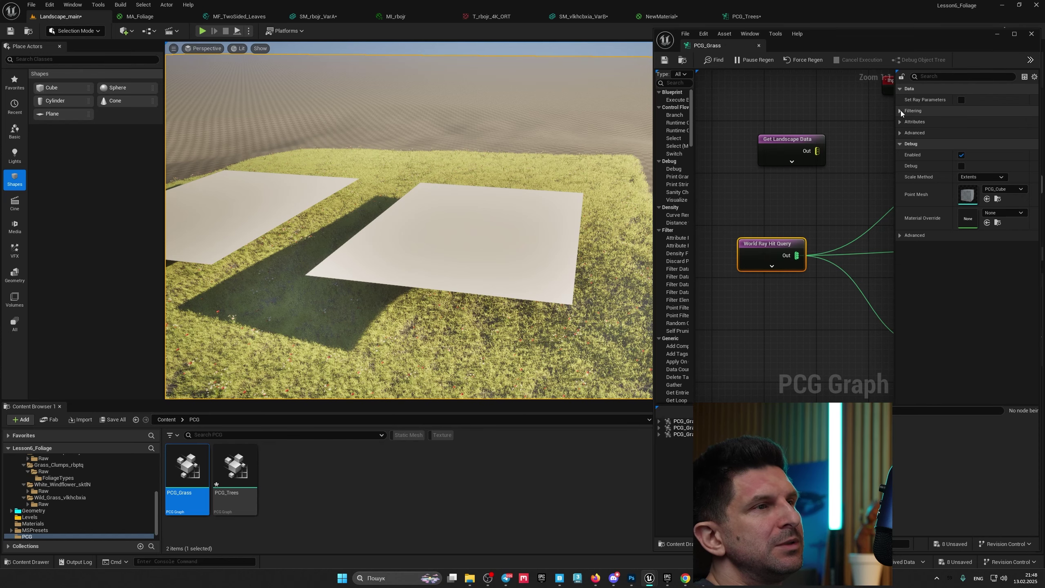
left_click(901, 110)
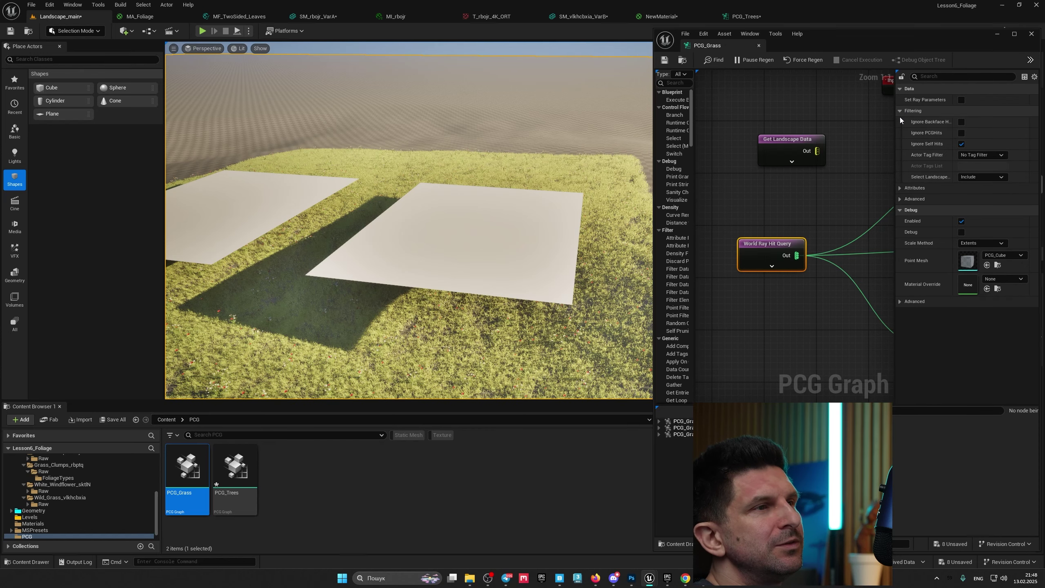
left_click(900, 188)
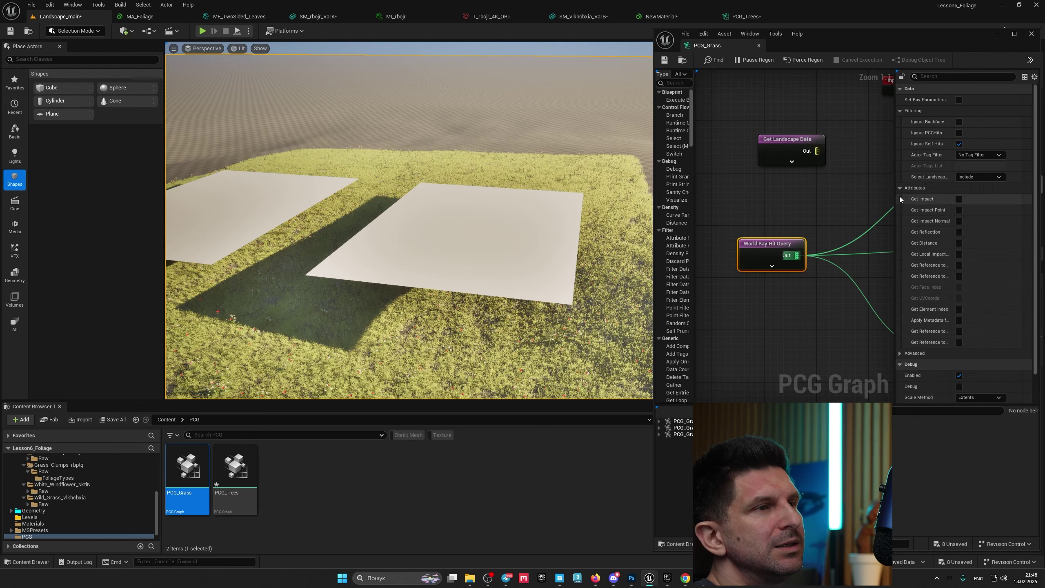
left_click(902, 188)
left_click(899, 199)
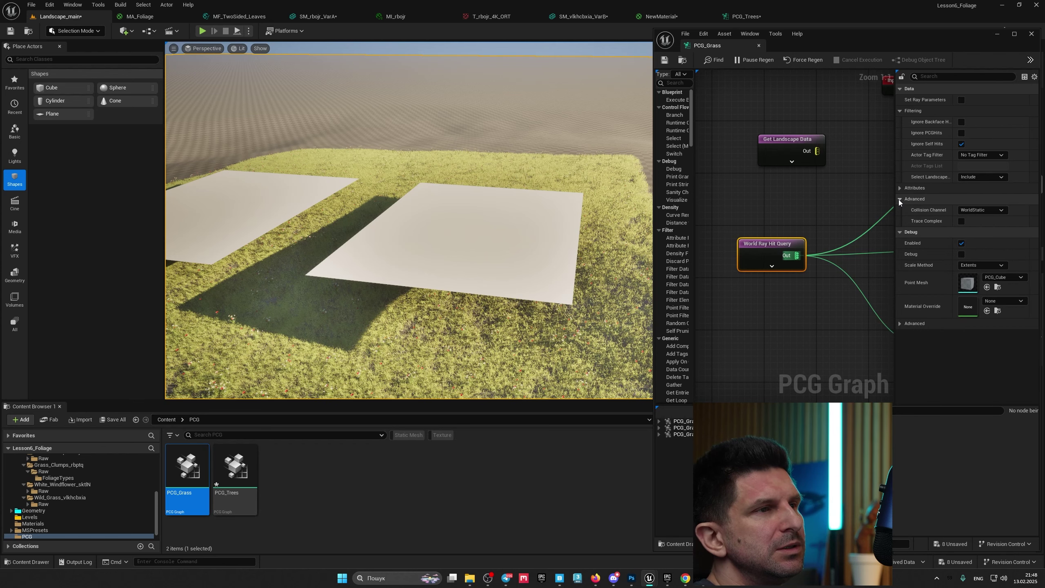
mouse_move(493, 222)
right_mouse_down()
mouse_move(479, 225)
mouse_move(491, 230)
right_mouse_up()
key("w")
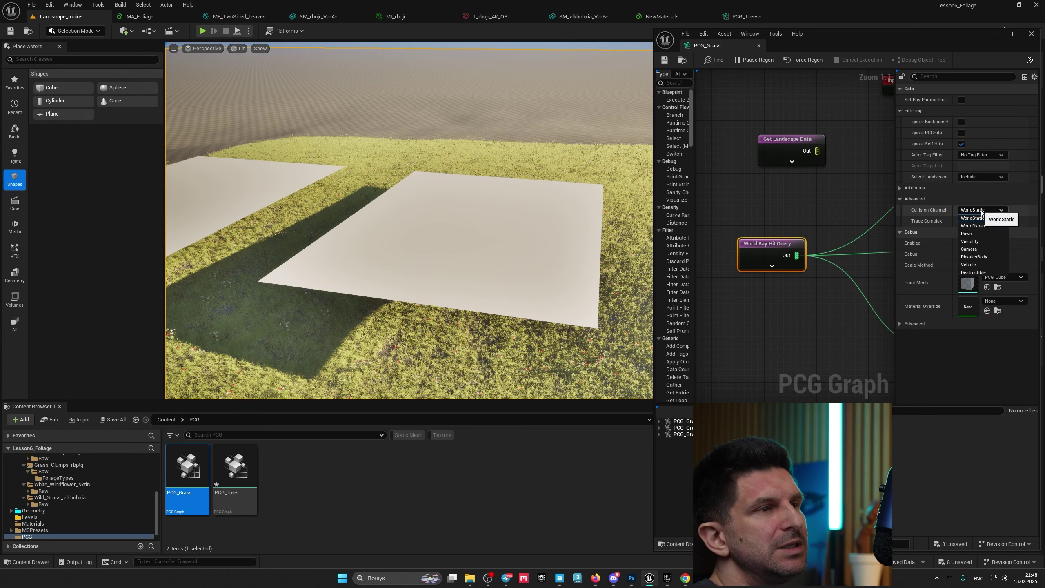
left_click(984, 227)
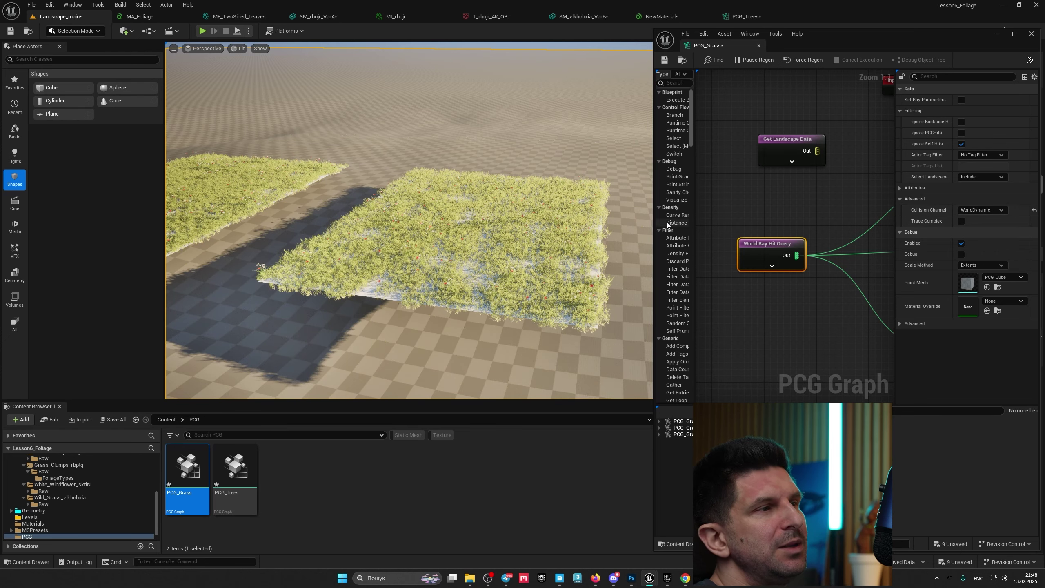
Compare grass spawning at the tennis court by switching the Collision Channel to WorldStatic and back to WorldDynamic
right_click_drag(514, 235, 469, 234)
right_click_drag(473, 279, 456, 278)
left_click(457, 278)
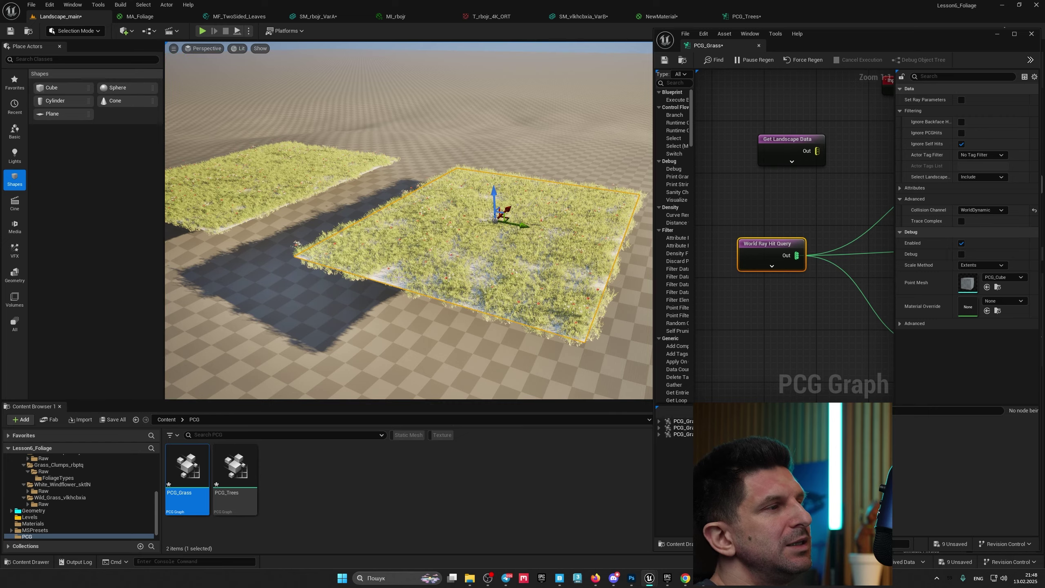
right_click_drag(518, 235, 445, 233)
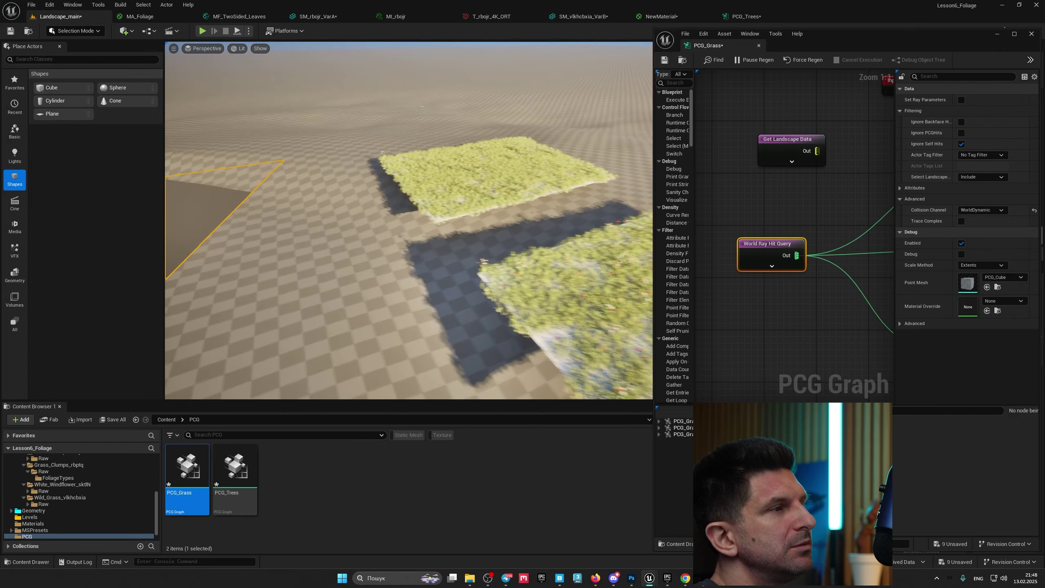
mouse_move(480, 209)
right_mouse_down()
mouse_move(484, 218)
mouse_move(474, 213)
right_mouse_up()
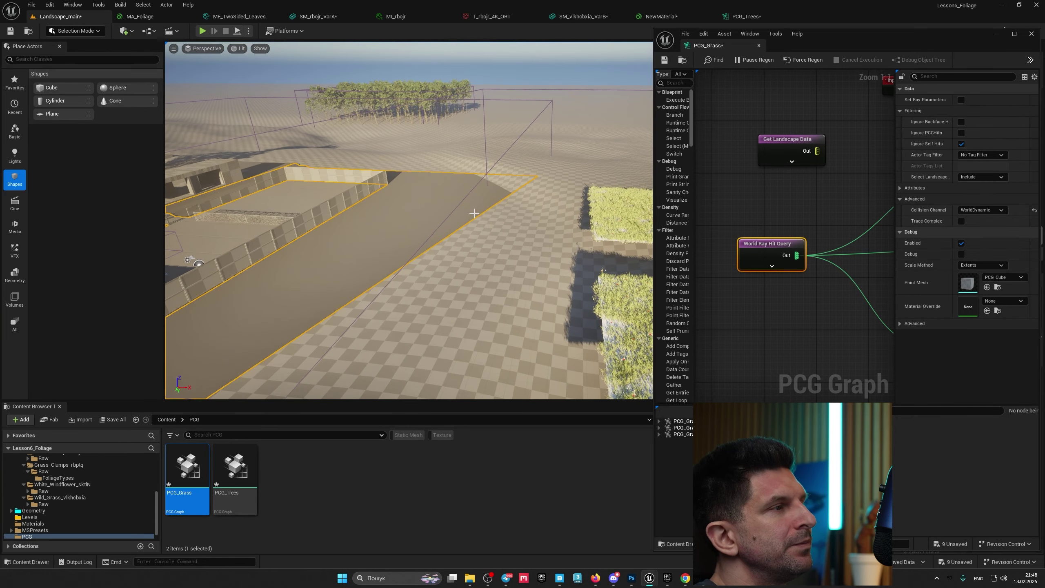
right_click_drag(526, 183, 465, 186)
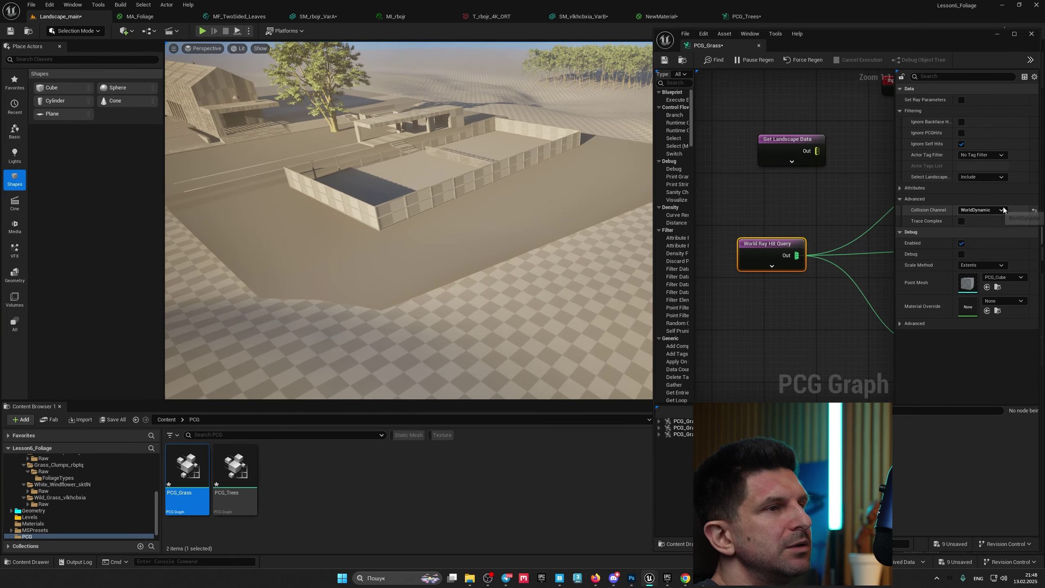
left_click(987, 211)
left_click(983, 212)
left_click(982, 211)
left_click(982, 218)
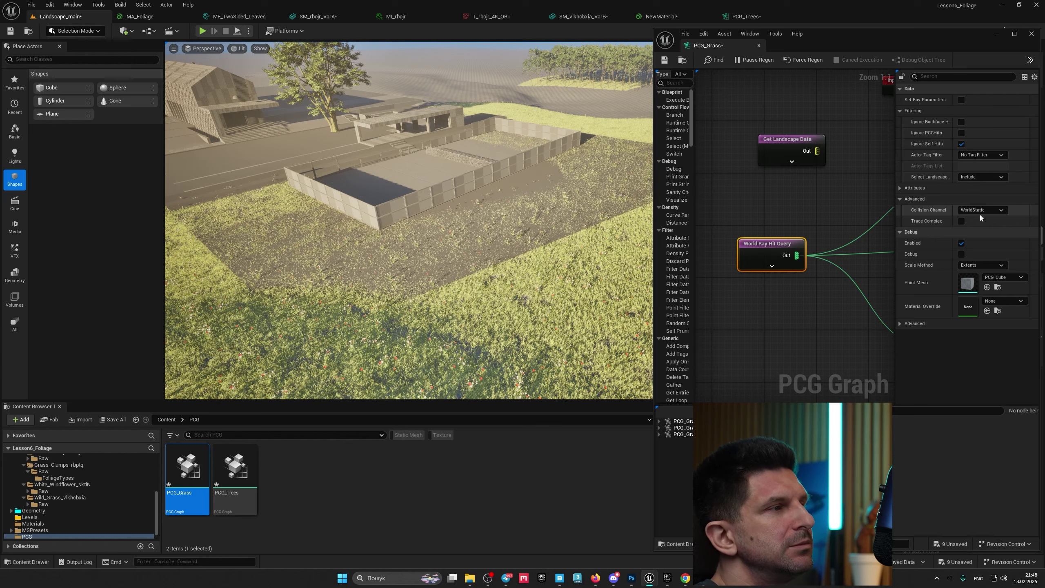
left_click(981, 212)
left_click(983, 227)
Examine the grass and flowers on the two raised planes up close and along their edges
right_click_drag(543, 210, 609, 214)
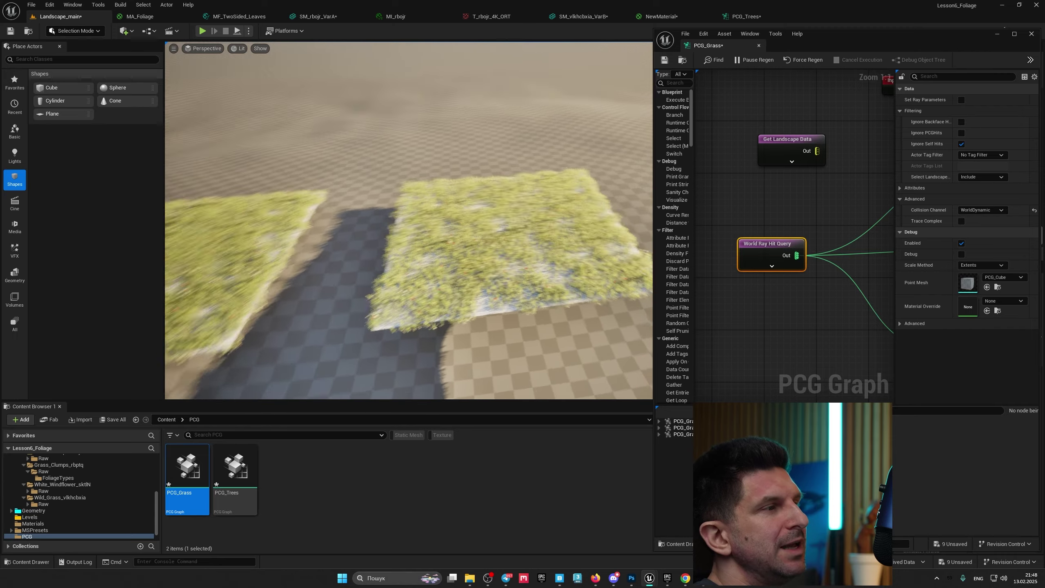
right_click_drag(412, 220, 453, 247)
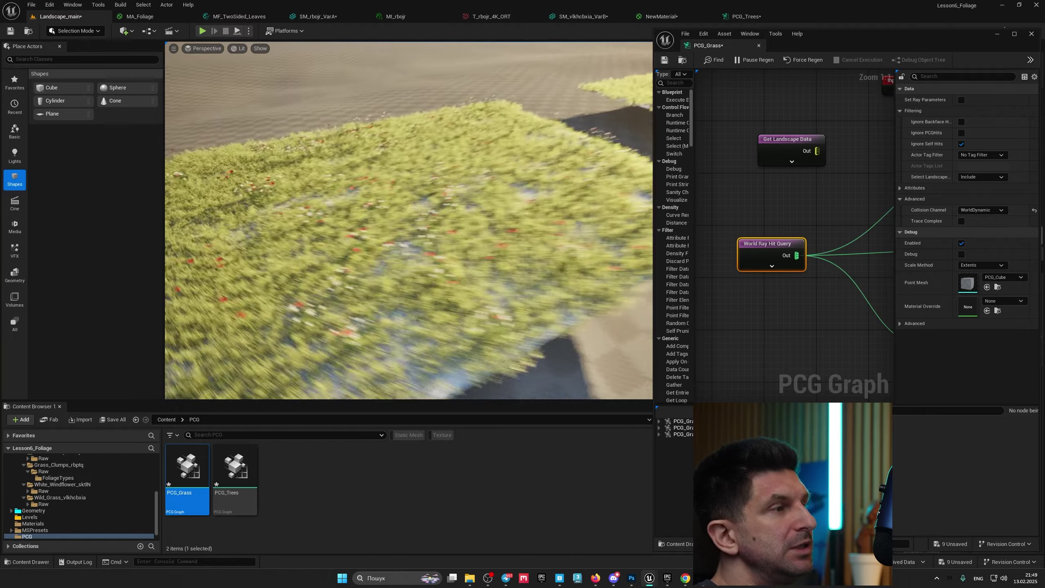
right_click_drag(411, 220, 460, 235)
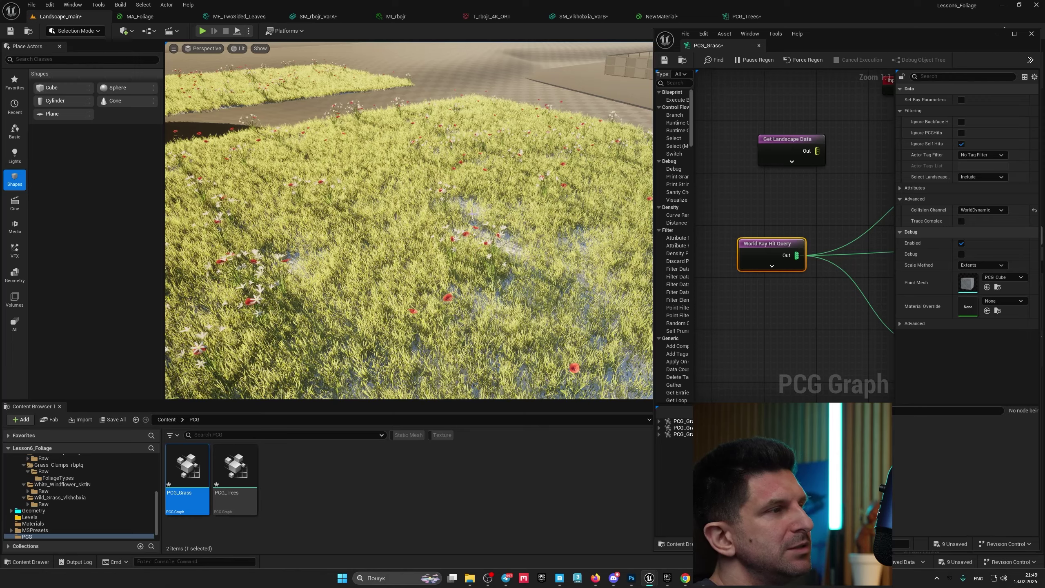
right_click_drag(461, 235, 416, 241)
mouse_move(487, 339)
right_mouse_down()
mouse_move(457, 346)
mouse_move(504, 349)
right_mouse_up()
right_click_drag(346, 325, 359, 326)
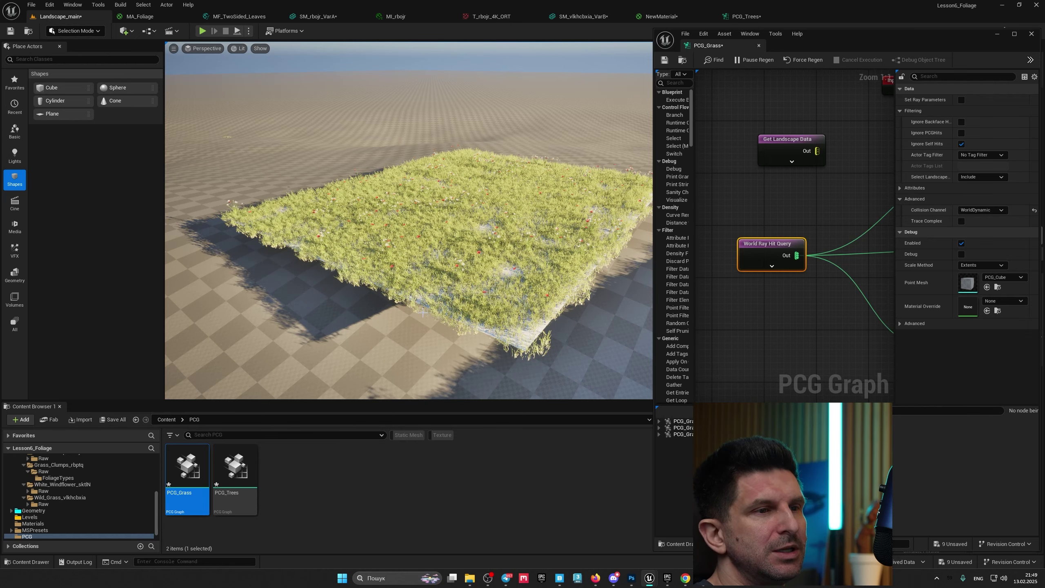
right_click_drag(423, 313, 459, 300)
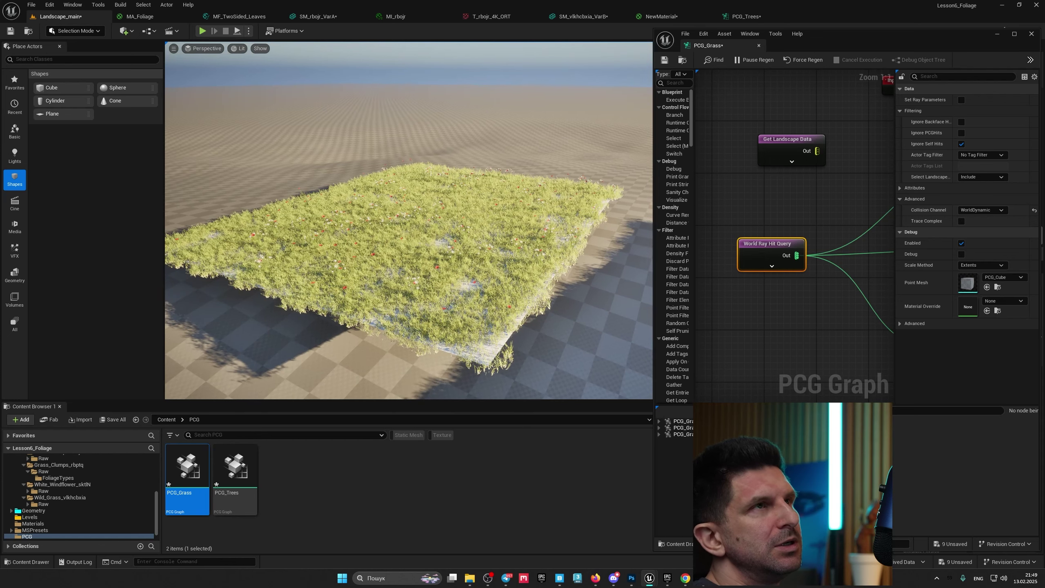
left_click(514, 289)
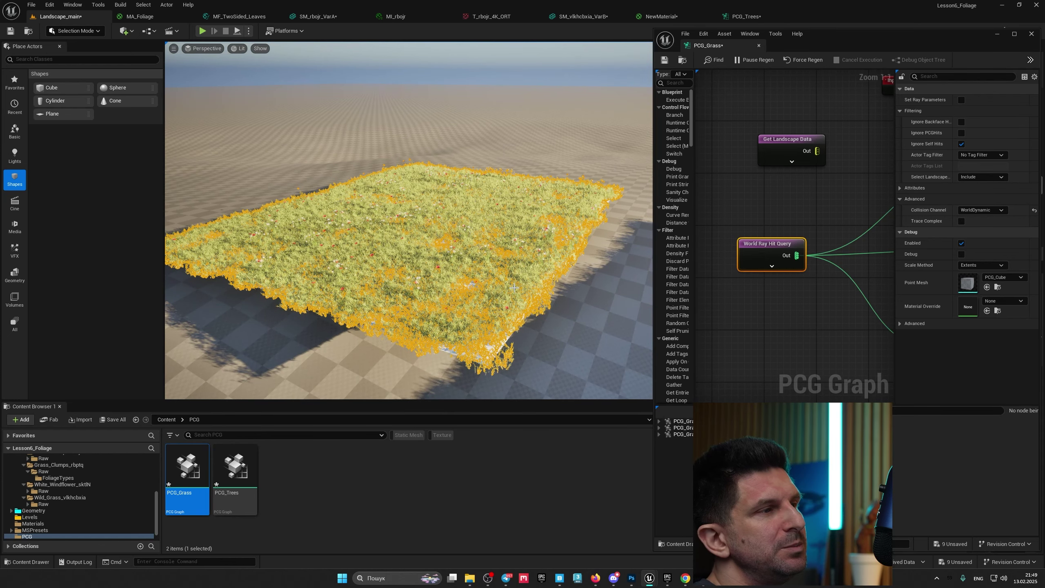
left_click(586, 293)
right_click_drag(586, 296, 610, 300)
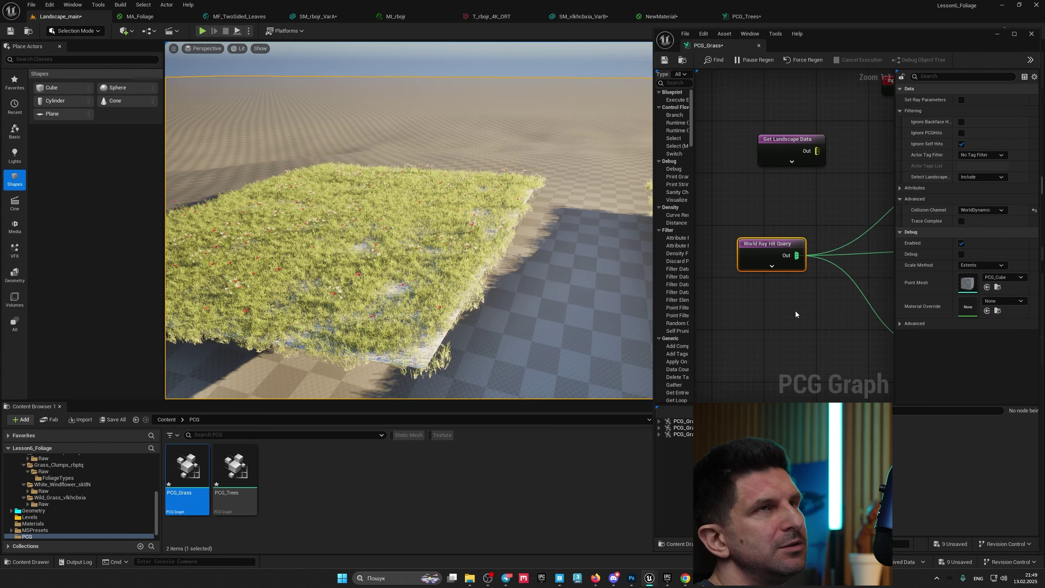
Review the middle chain's Transform Points settings and examine the grass overhanging the plane's edge
scroll(795, 310, "down", 4)
right_click_drag(823, 287, 862, 248)
scroll(848, 255, "up", 4)
left_click(833, 267)
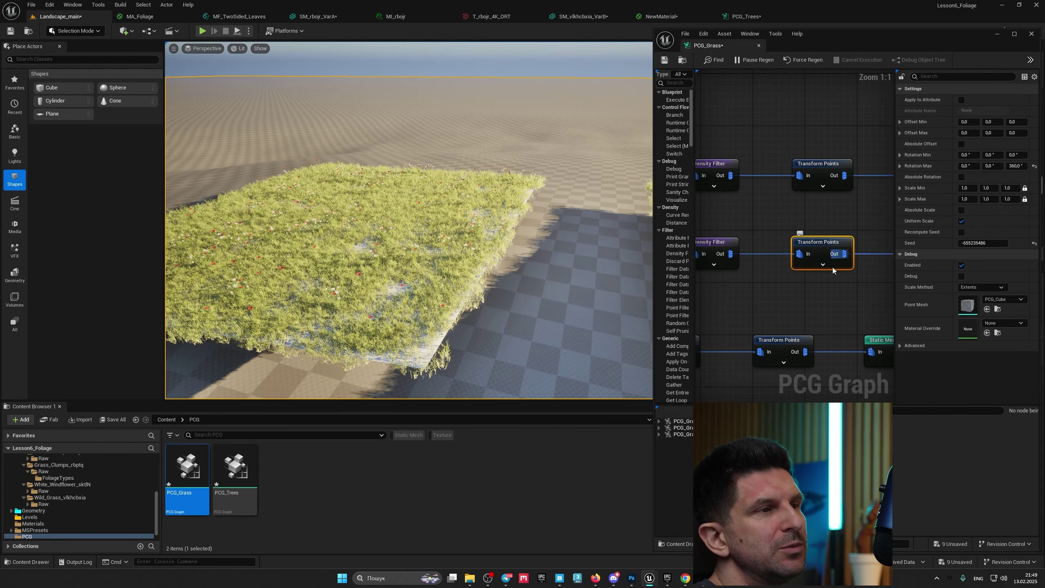
scroll(795, 253, "down", 5)
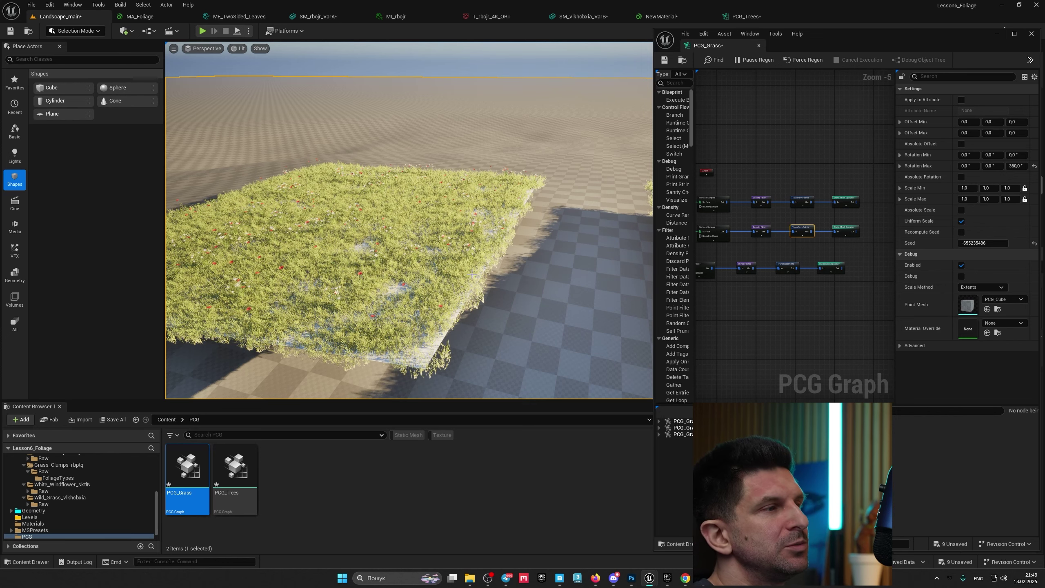
right_click_drag(510, 243, 535, 278)
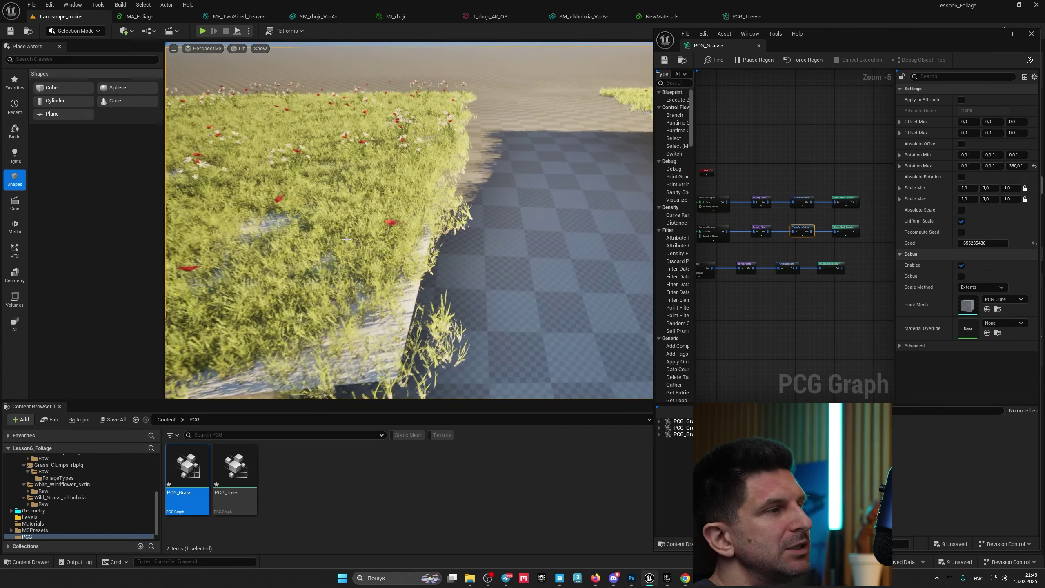
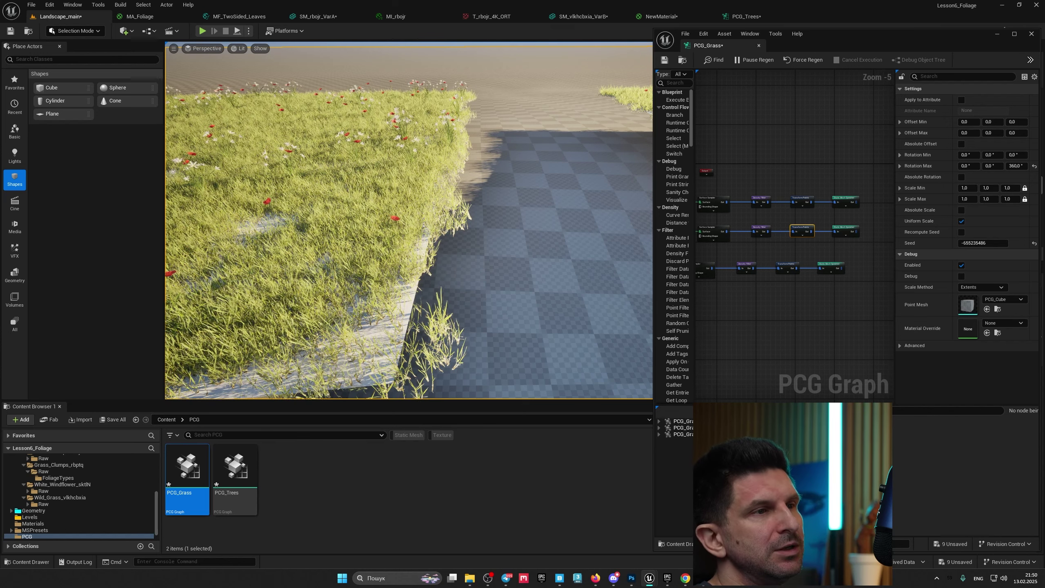
key("s")
right_click_drag(409, 220, 408, 236)
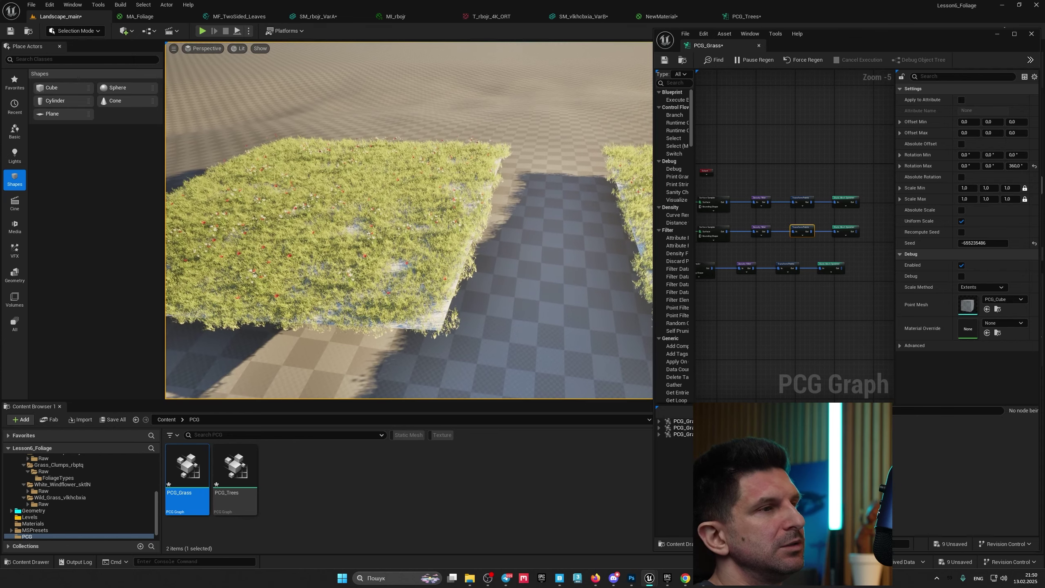
Select the upper two Surface Sampler chains in PCG_Grass and examine the vegetation across both planes
right_click_drag(802, 305, 838, 303)
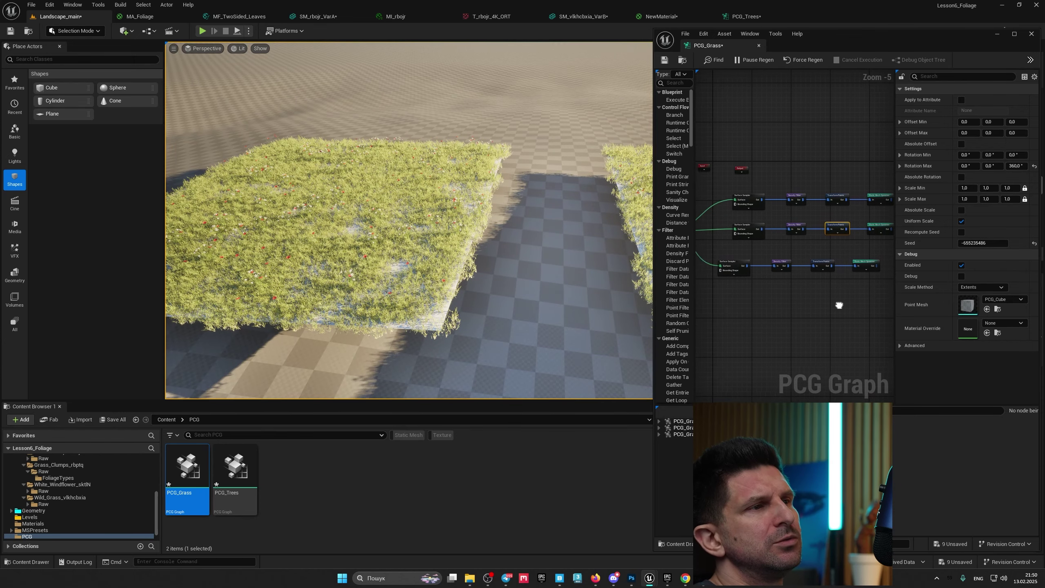
left_click_drag(738, 187, 866, 194)
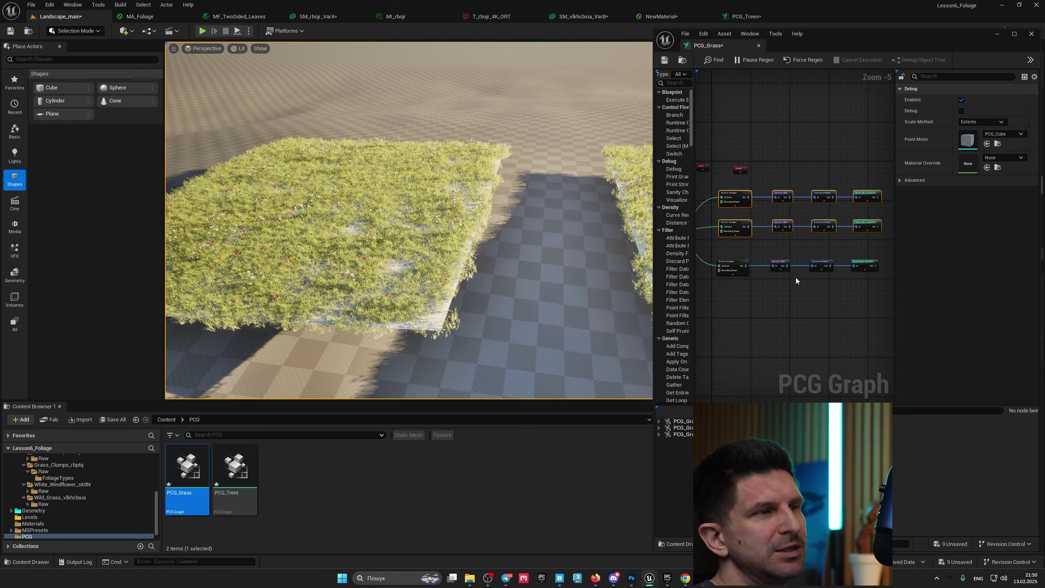
right_click_drag(521, 273, 515, 247)
key("s")
key("d")
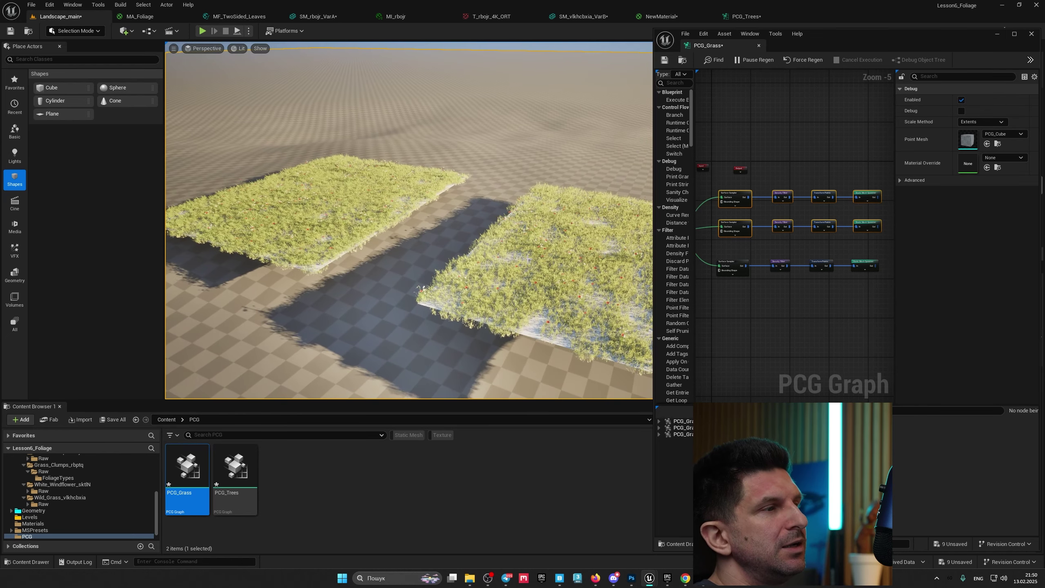
right_click_drag(754, 280, 858, 268)
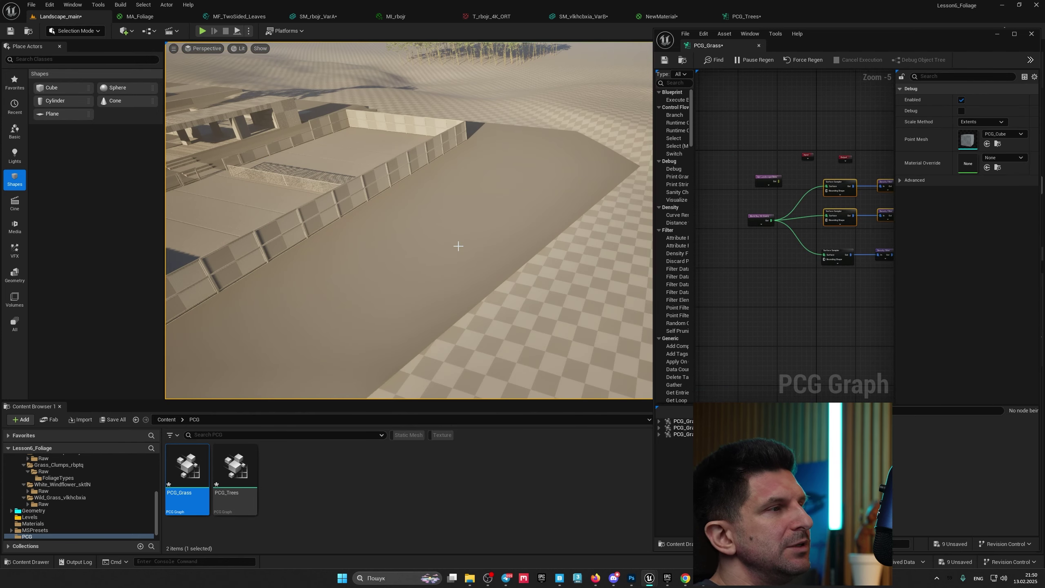
Select the ground mesh surrounding the tennis court and open it in the static mesh editor
left_click(458, 246)
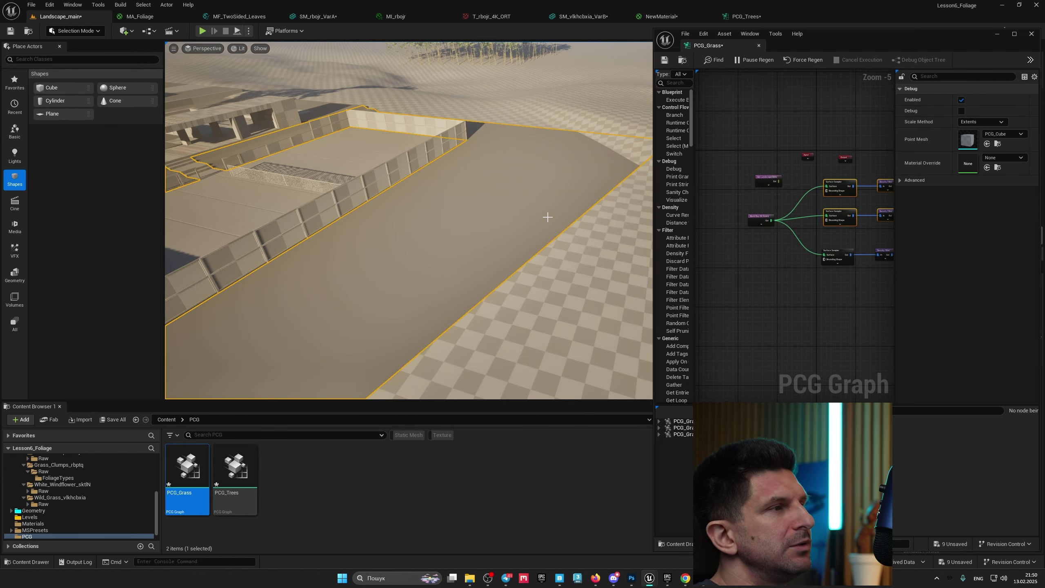
right_click_drag(547, 216, 498, 228)
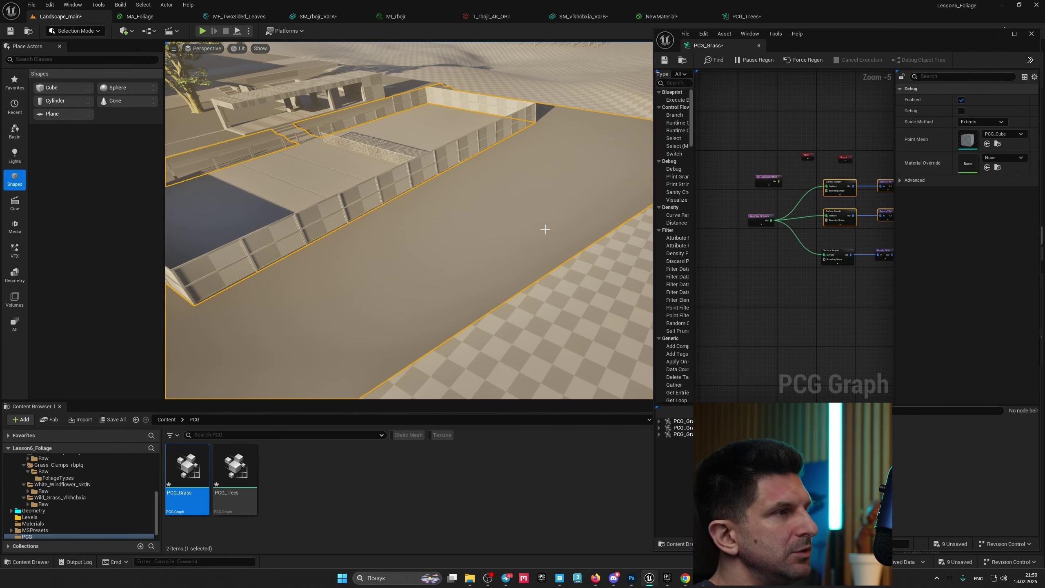
scroll(544, 229, "down", 4)
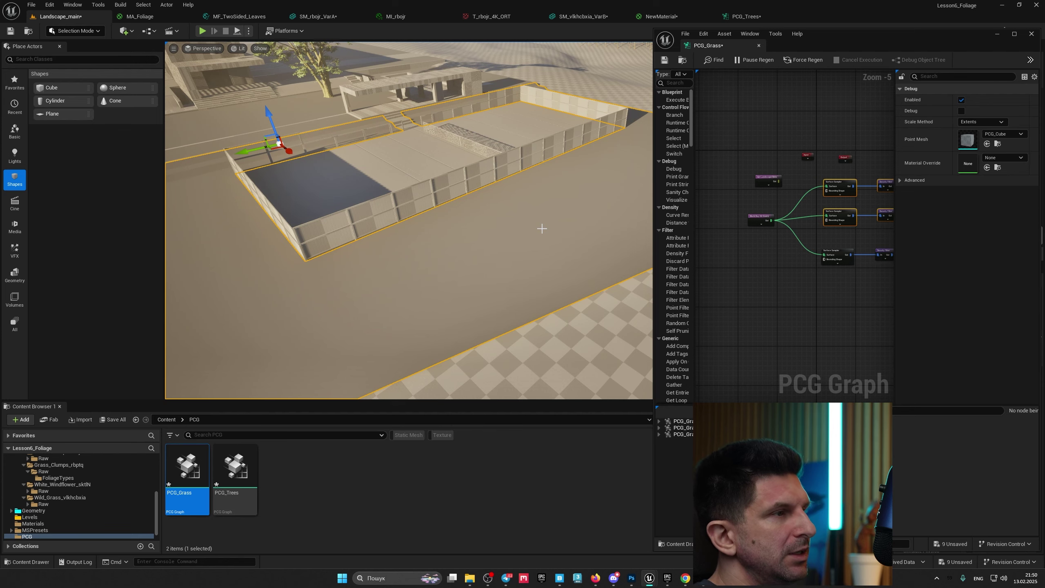
key("ctrl+e")
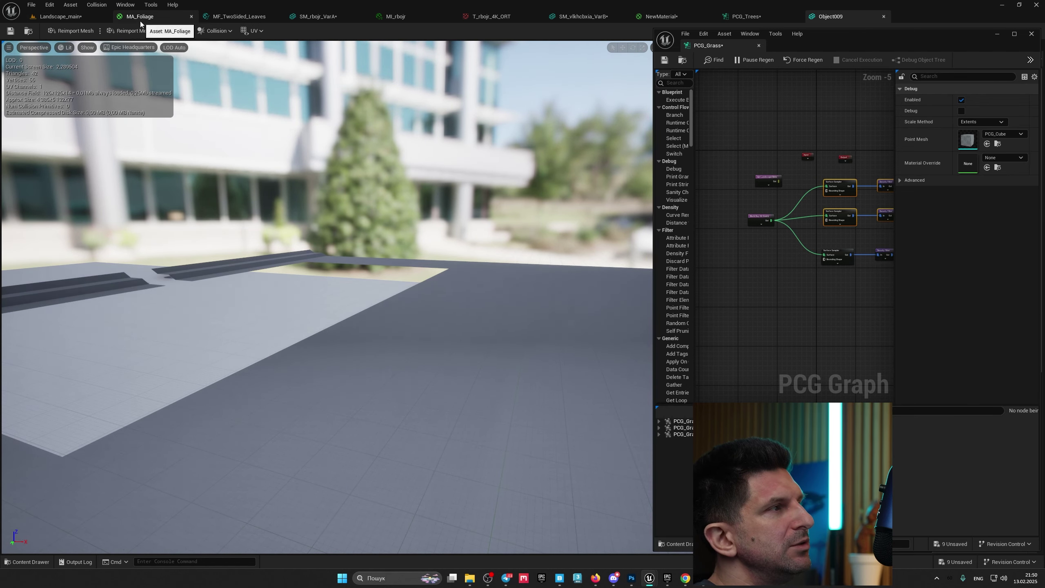
Add a Box Simplified Collision to the Object009 ground mesh
right_click_drag(314, 259, 216, 110)
left_click(223, 31)
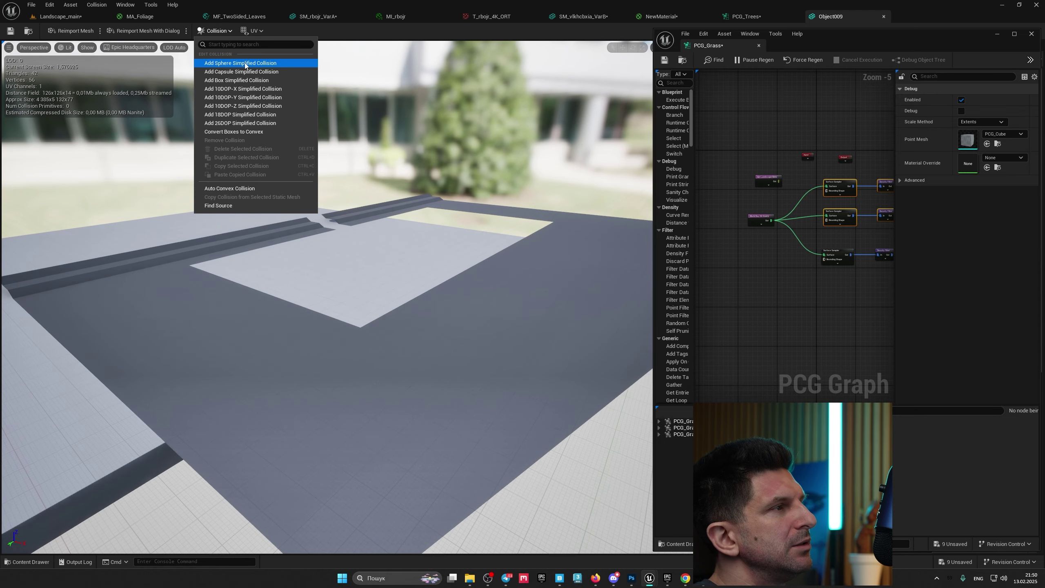
left_click(248, 80)
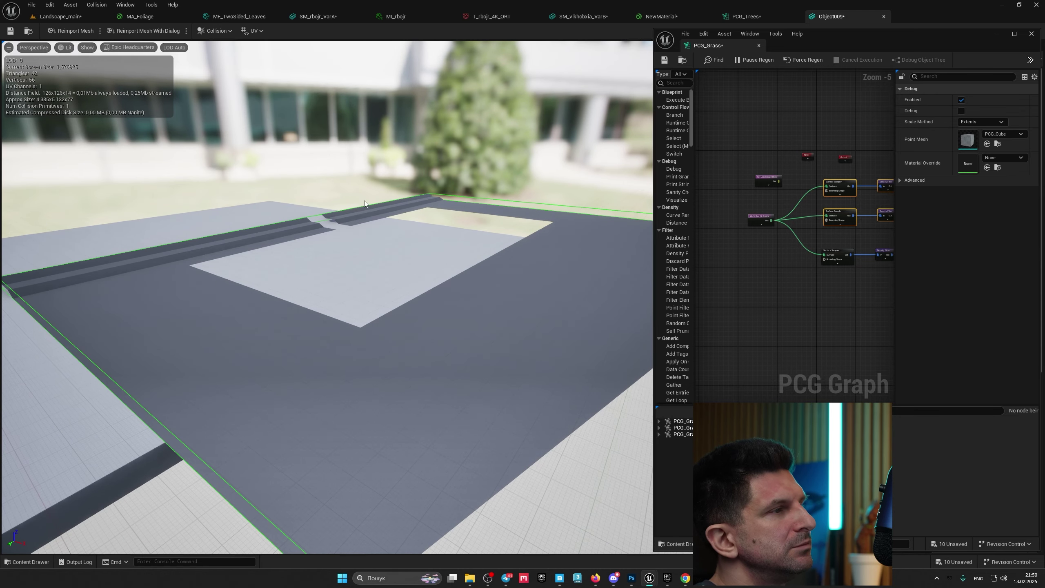
Examine how the box collision encloses the Object009 ground mesh, and save the mesh
left_click(214, 31)
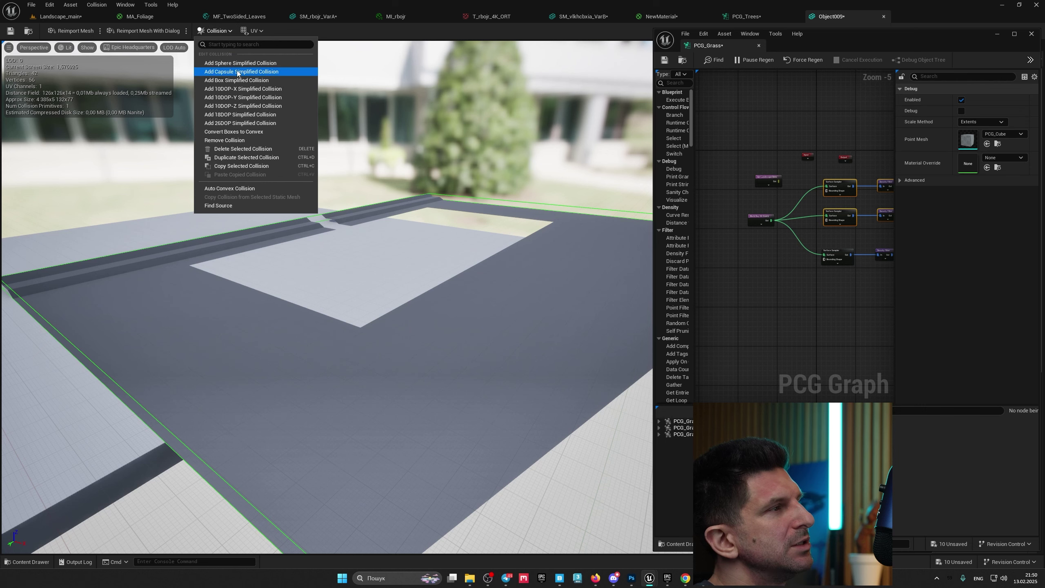
mouse_move(423, 251)
right_mouse_down()
mouse_move(541, 263)
mouse_move(399, 252)
mouse_move(474, 259)
mouse_move(412, 236)
right_mouse_up()
key("s")
key("w")
key("d")
key("q")
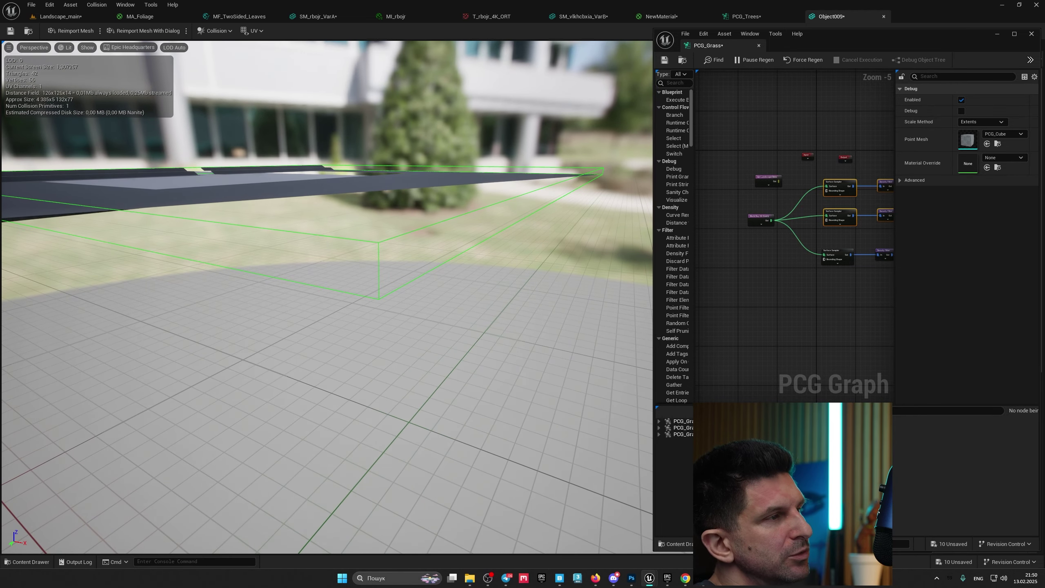
mouse_move(441, 274)
right_mouse_down()
mouse_move(442, 298)
mouse_move(431, 267)
mouse_move(443, 277)
right_mouse_up()
key("e")
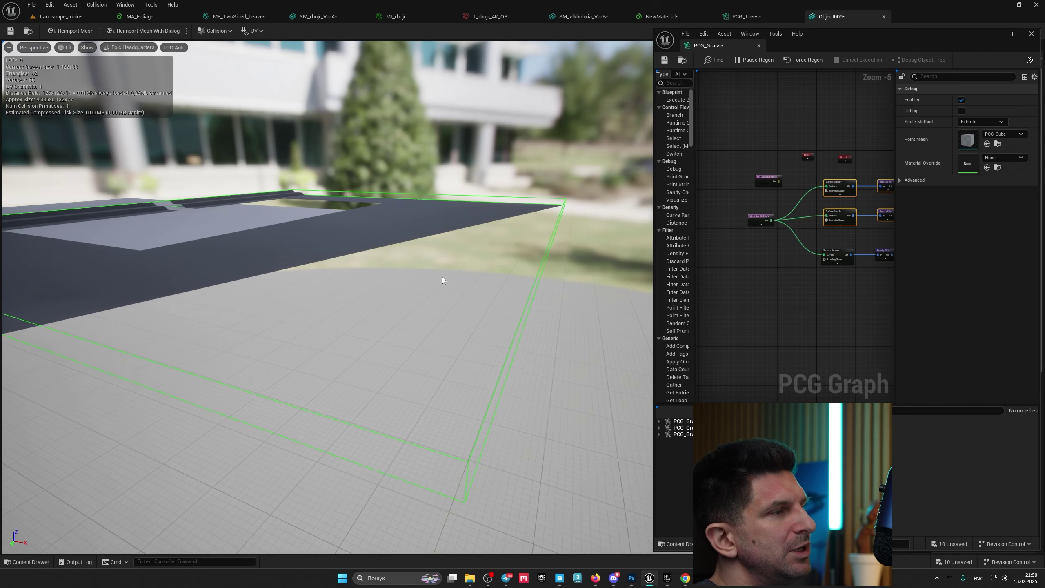
left_click(14, 32)
Return to the Landscape_main level and set the collision channel of PCG_Grass's World Ray Hit Query to WorldStatic
left_click(60, 17)
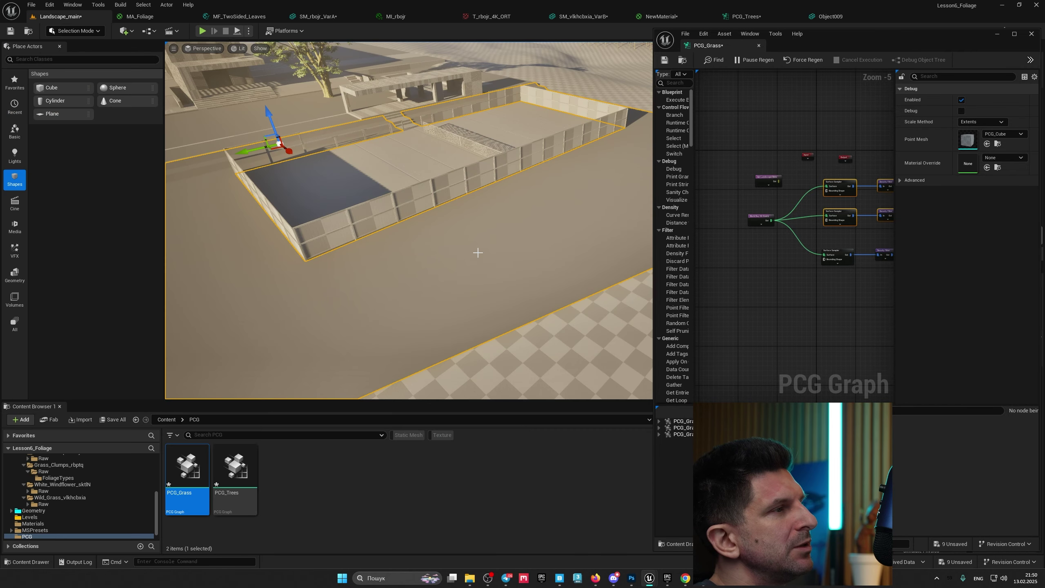
right_click_drag(511, 254, 527, 237)
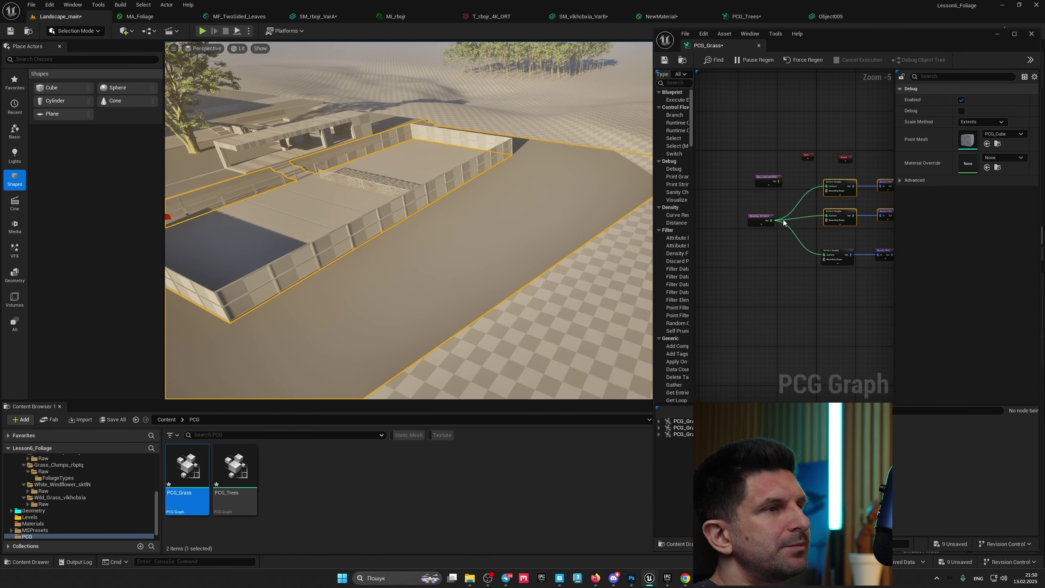
left_click(765, 222)
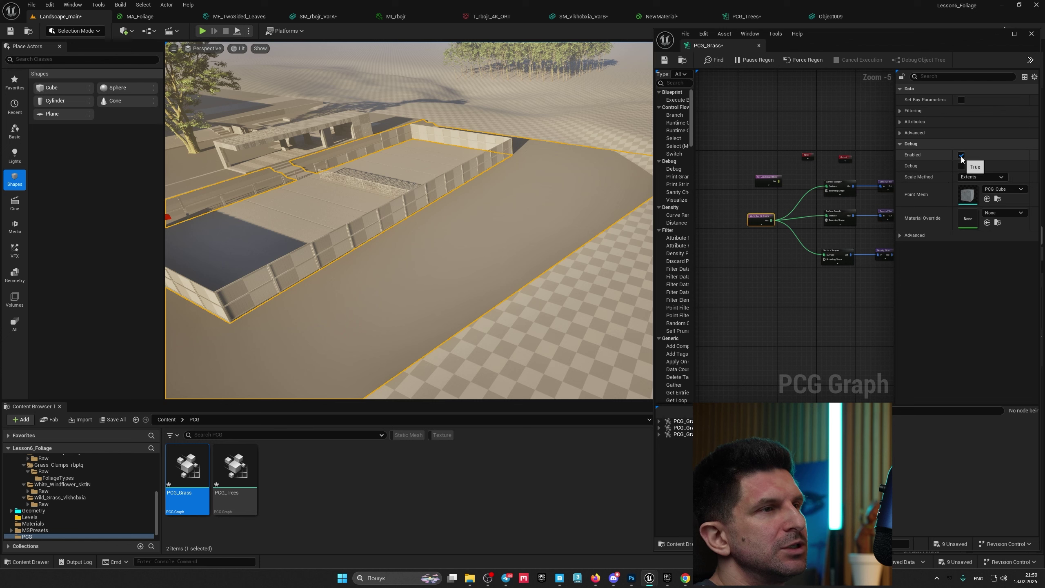
left_click(901, 111)
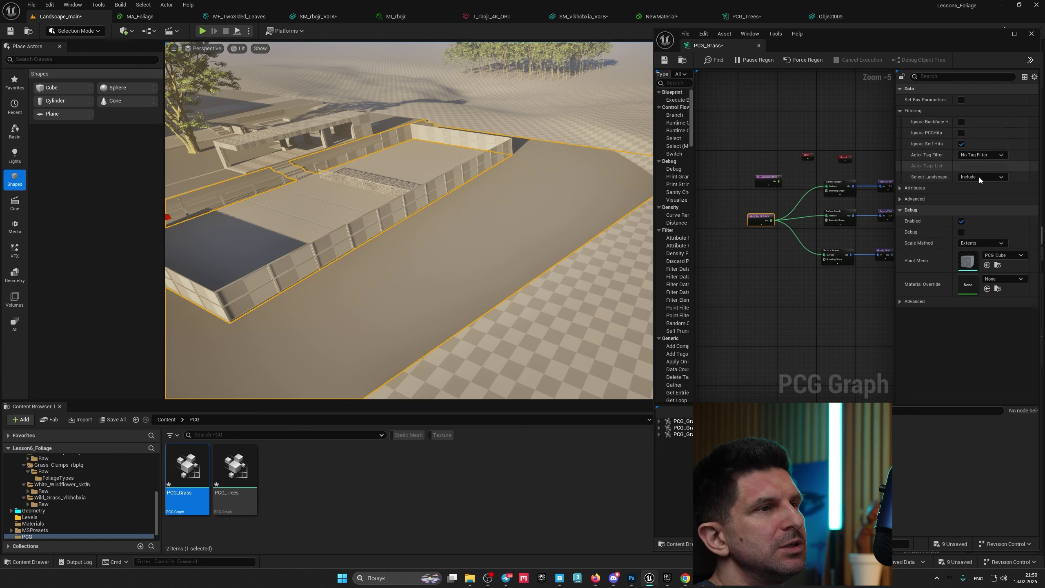
left_click(900, 198)
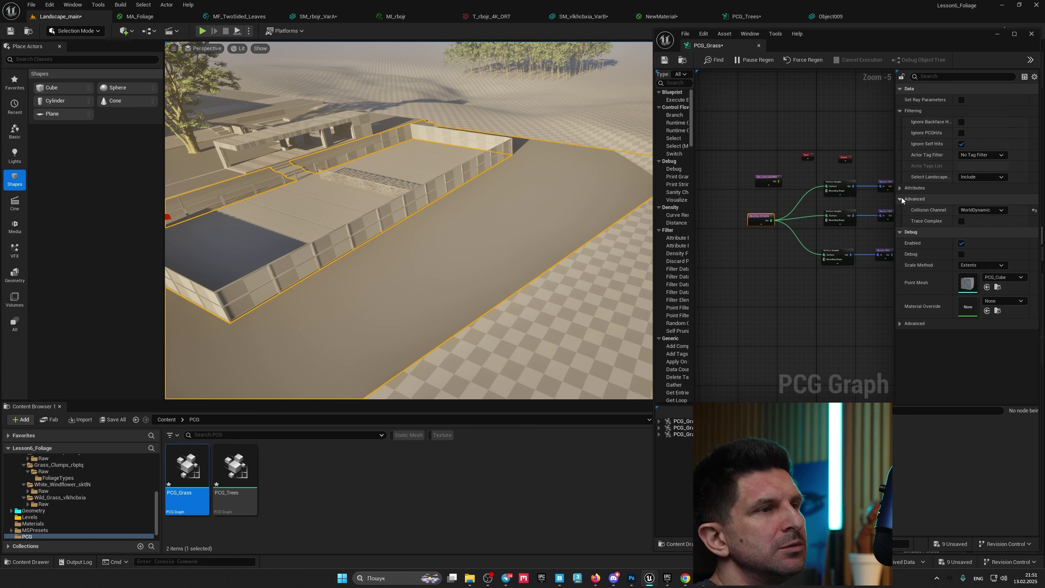
left_click(981, 210)
left_click(979, 218)
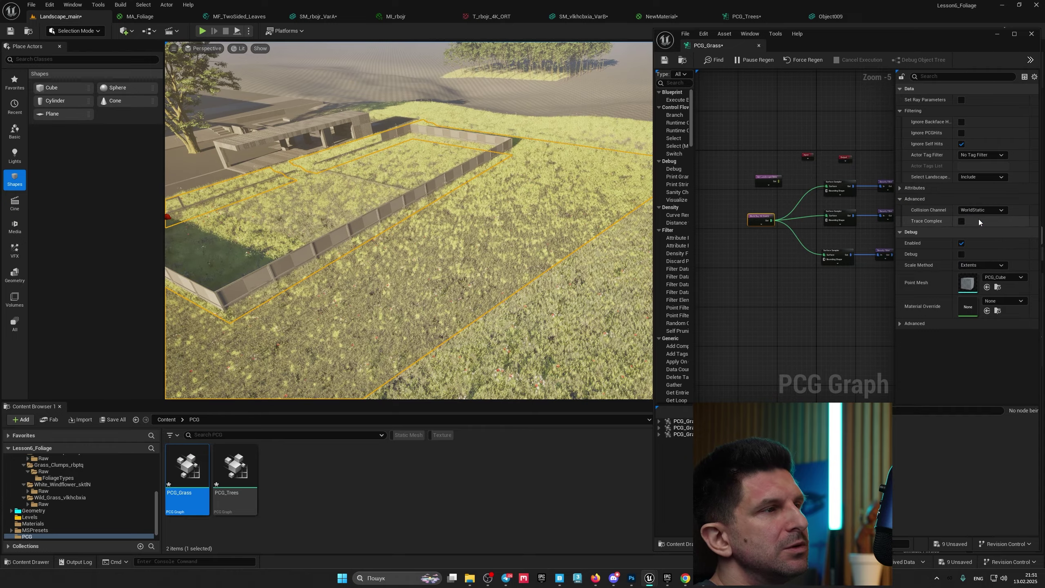
Check the grass around the court and the two planes, and raise the ground mesh high above the court
right_click_drag(591, 222, 547, 220)
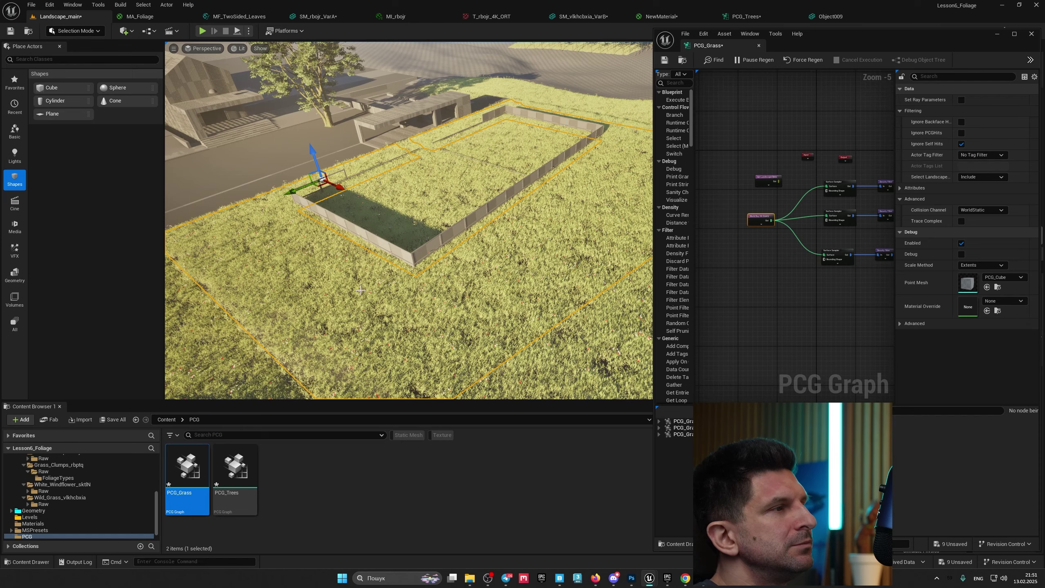
right_click_drag(361, 290, 413, 273)
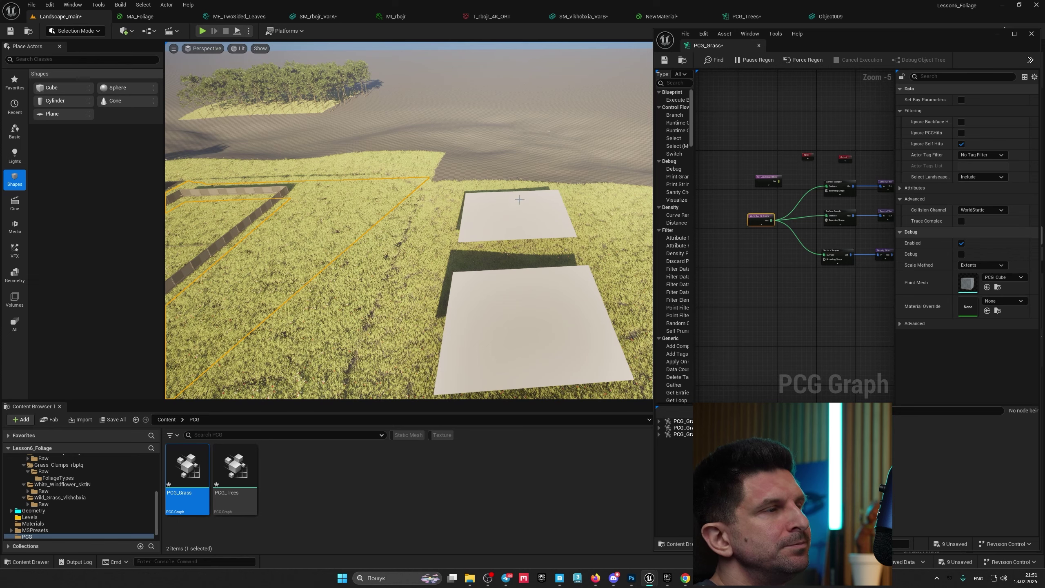
key("f")
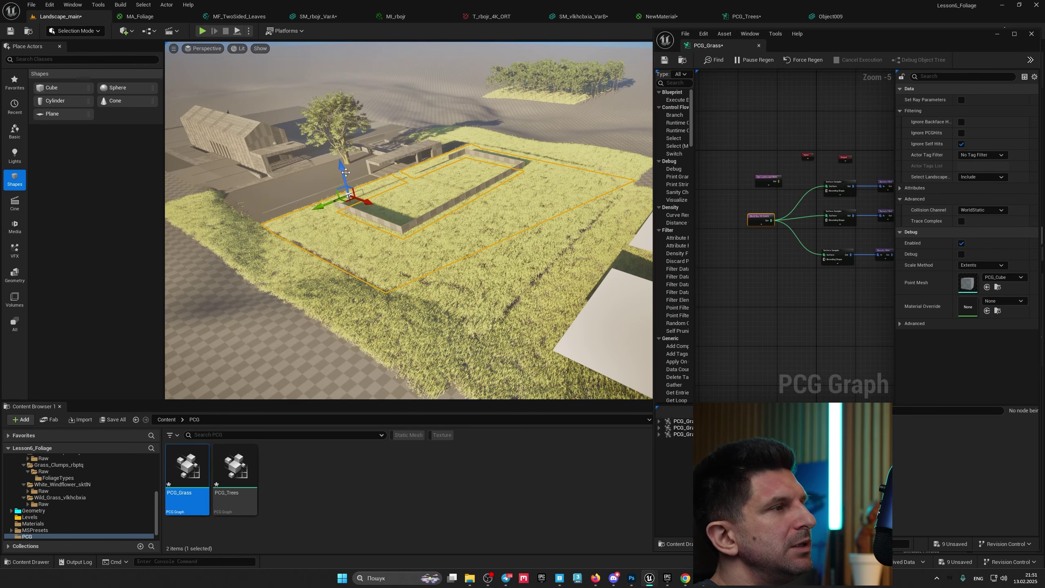
left_click_drag(342, 169, 349, 113)
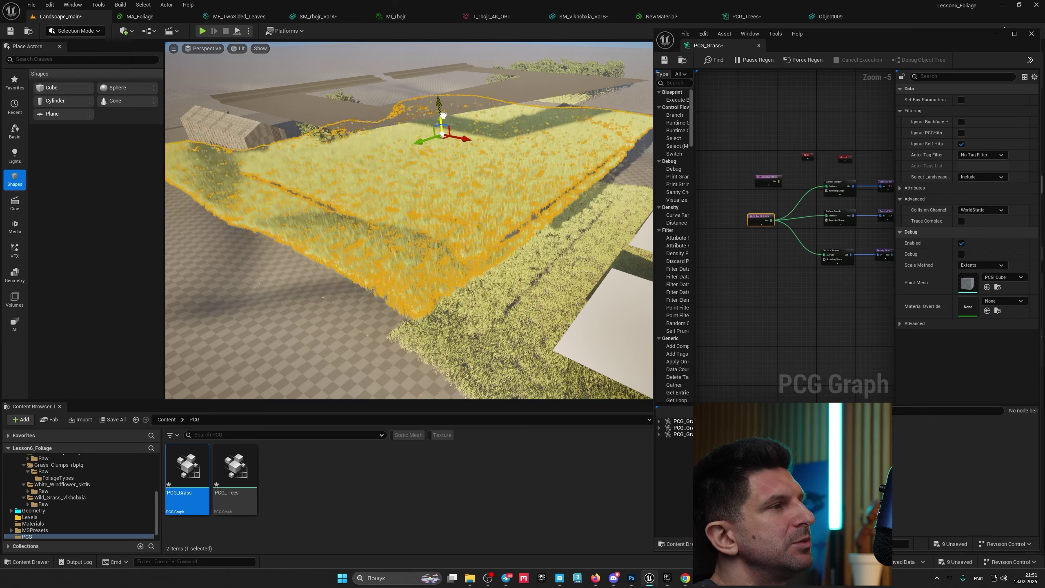
Examine the grass on the raised ground mesh from below and from above
right_click_drag(440, 153, 447, 109)
key("w")
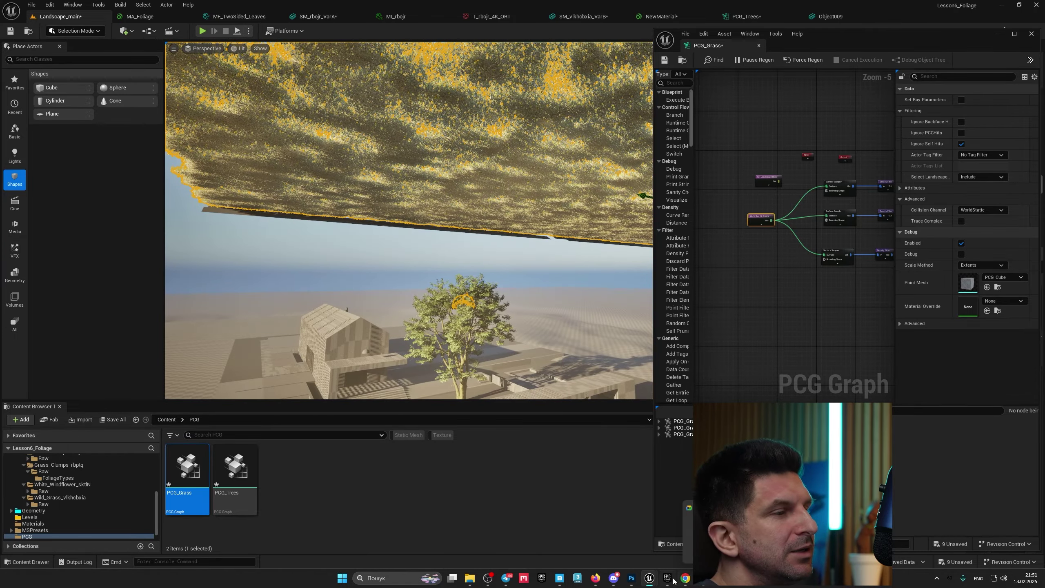
mouse_move(604, 581)
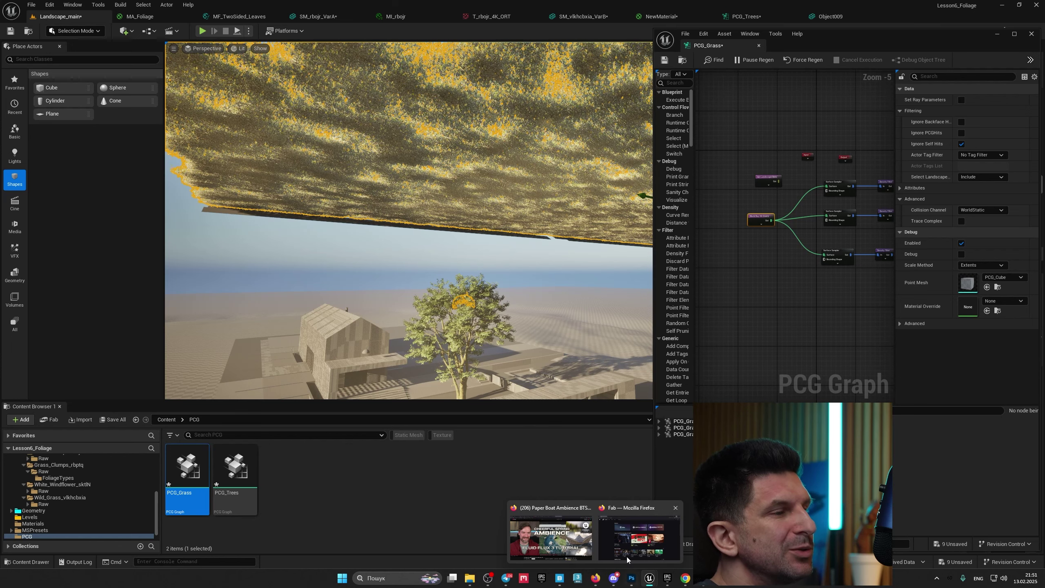
right_click_drag(513, 291, 533, 333)
right_click_drag(485, 255, 495, 224)
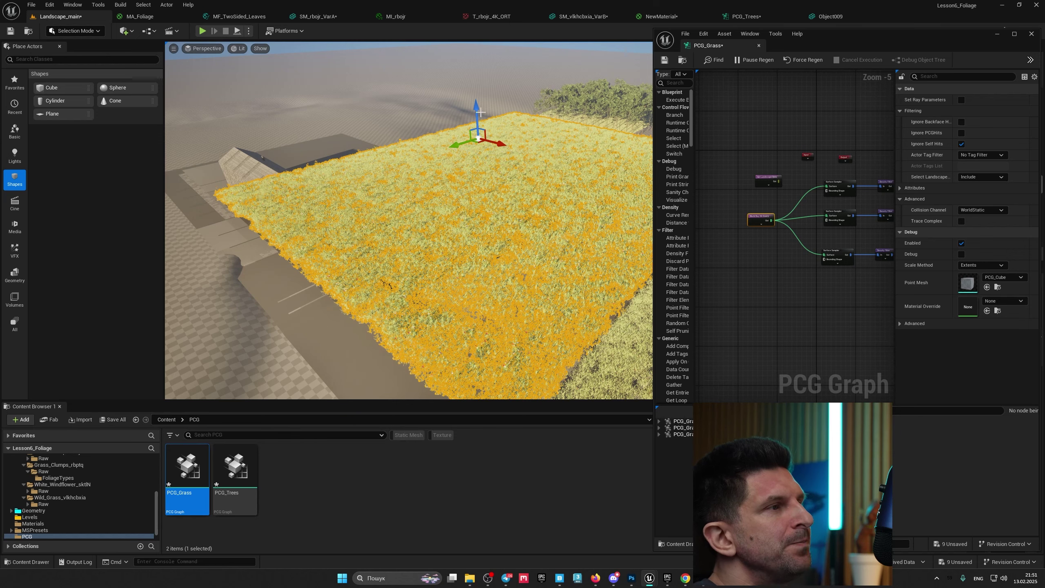
Lower the PCG_Grass volume beneath the raised ground mesh and select that mesh
left_click_drag(476, 115, 482, 208)
left_click(578, 169)
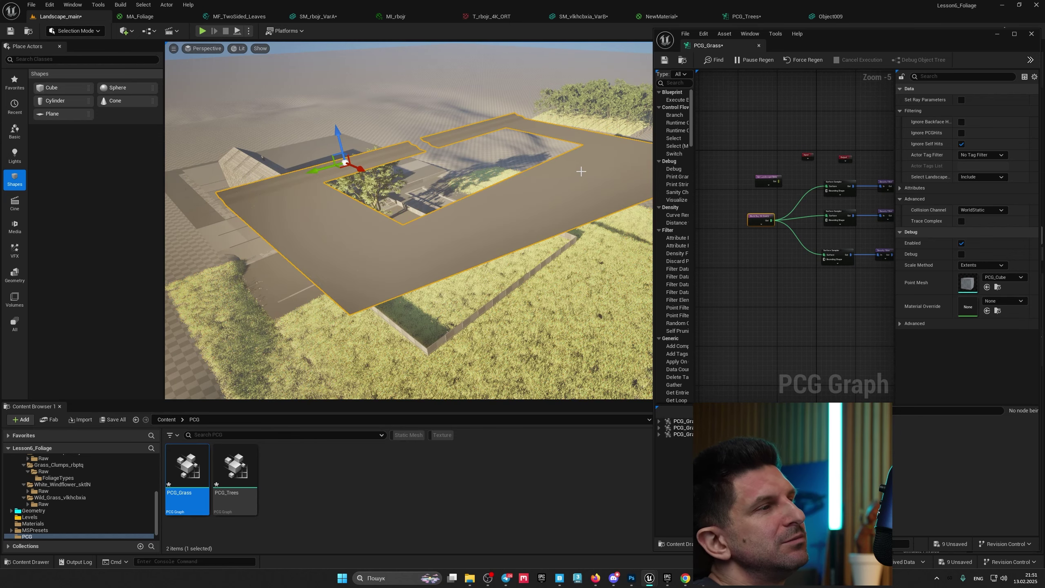
right_click_drag(559, 174, 562, 177)
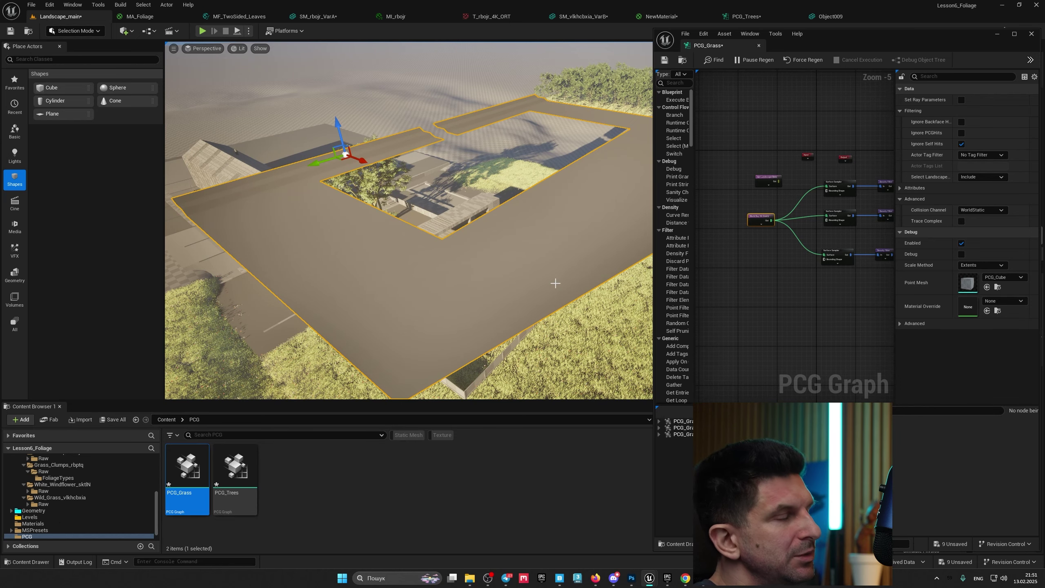
Open the raised ground mesh in the static mesh editor and remove its box collision
key("ctrl+e")
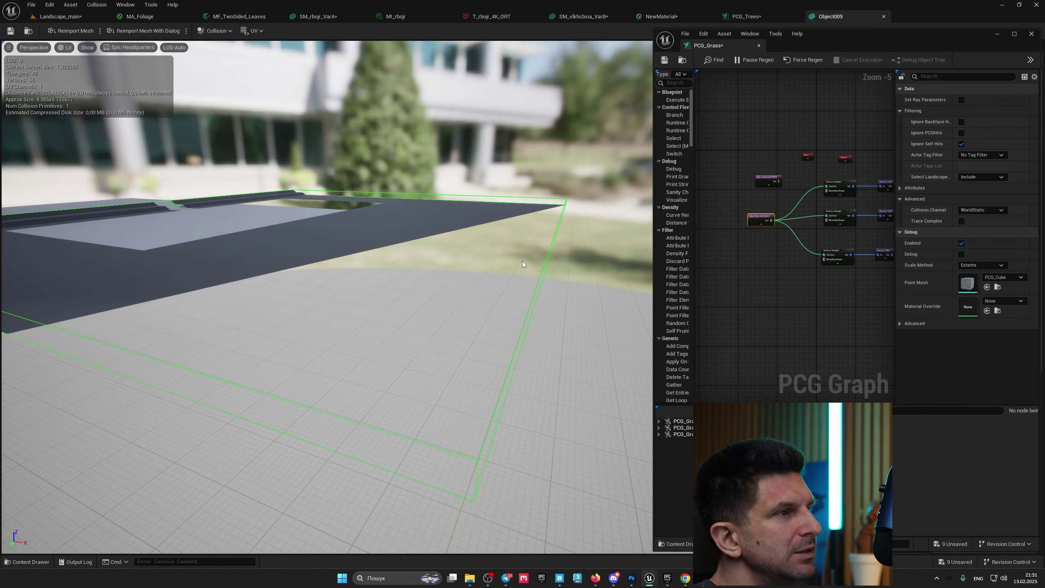
left_click(214, 31)
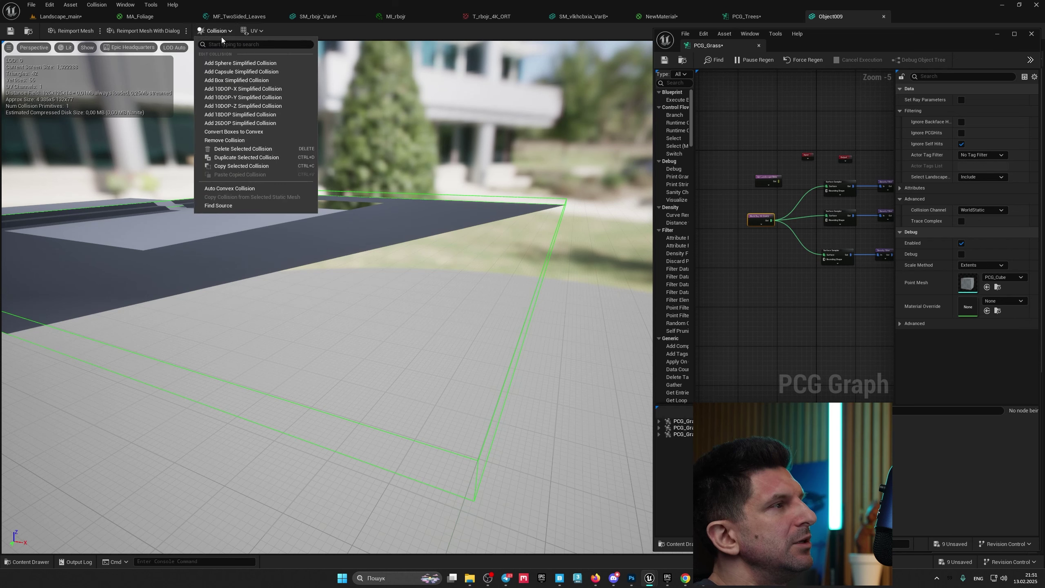
left_click(230, 141)
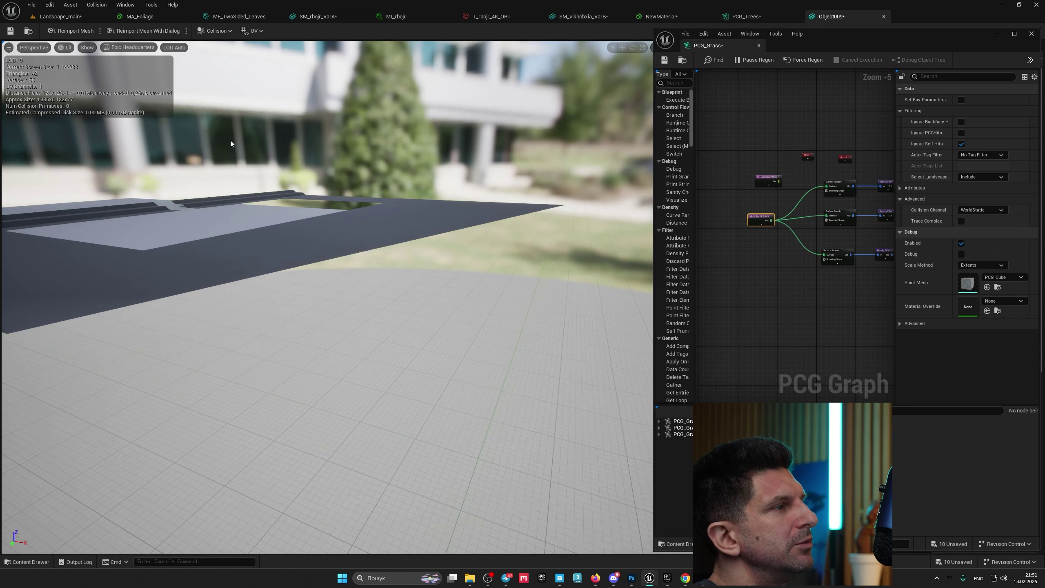
Filter the mesh details for "coll" and set Collision Complexity to Use Complex Collision As Simple
left_click(997, 34)
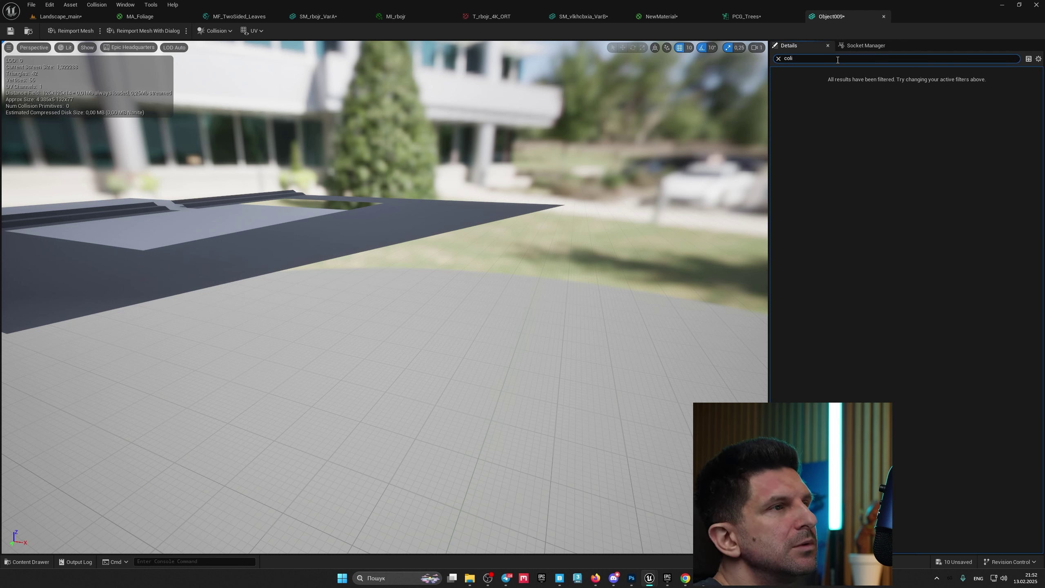
key("BackSpace")
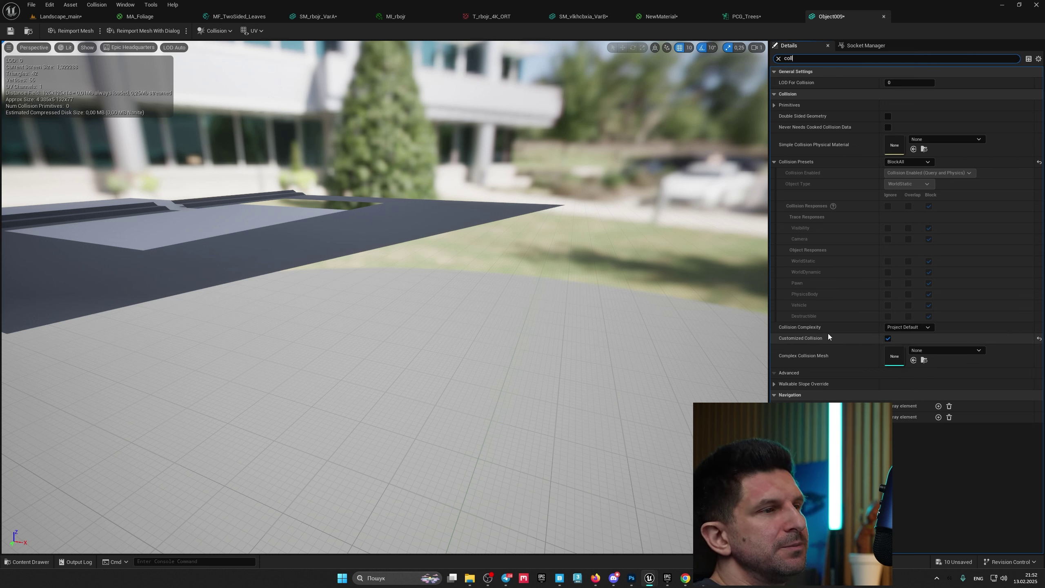
left_click(884, 326)
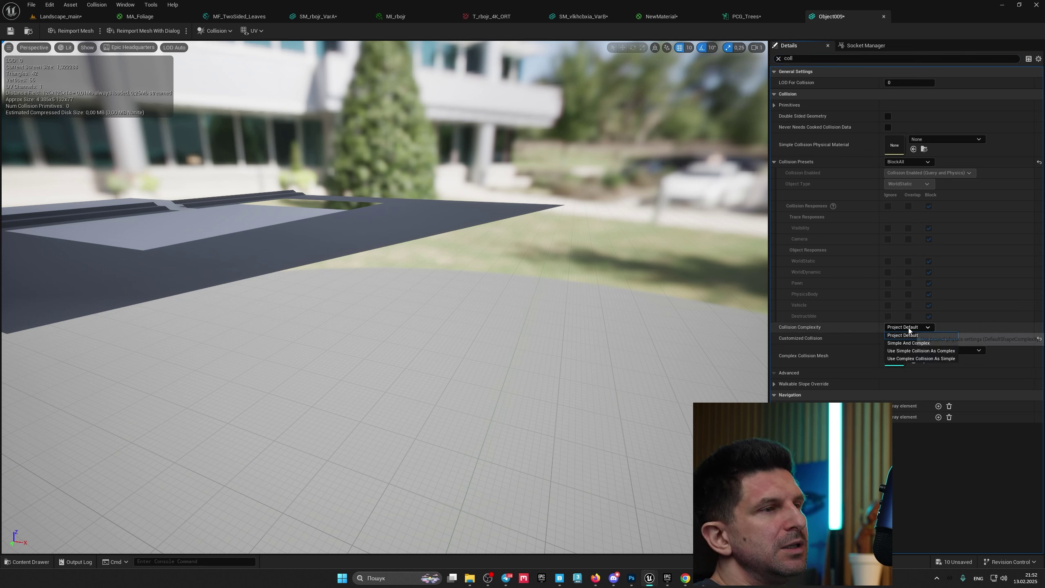
left_click(920, 359)
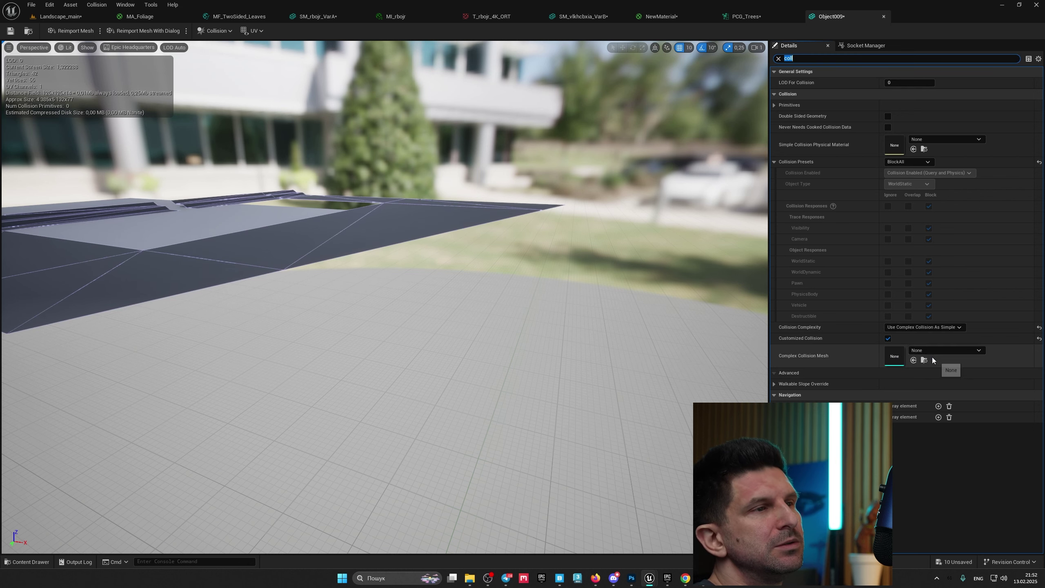
Examine the complex collision wireframe across the Object009 mesh and save the mesh
right_click_drag(520, 278, 498, 284)
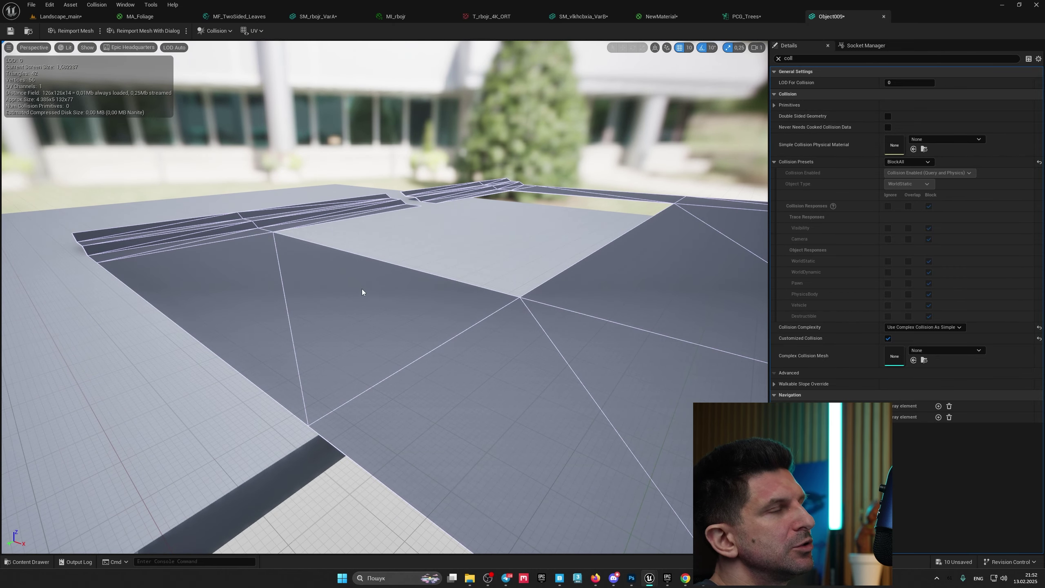
right_click_drag(362, 292, 364, 293)
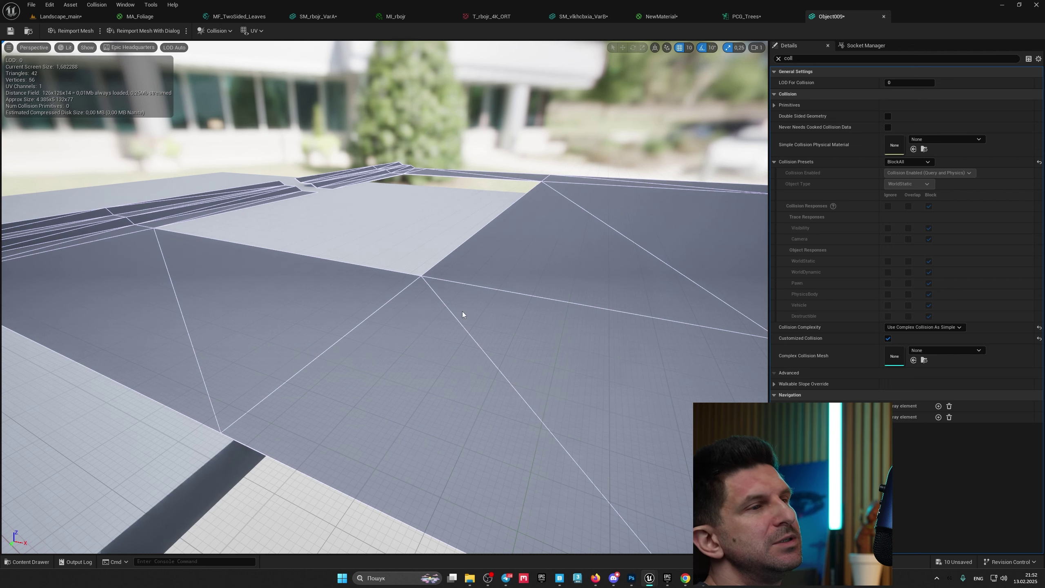
right_click_drag(463, 312, 463, 311)
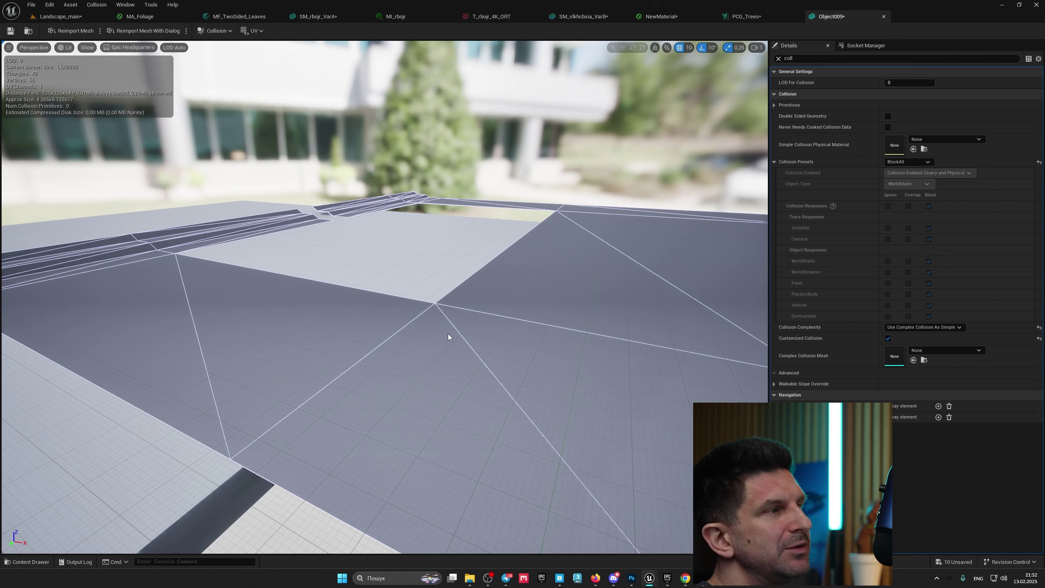
mouse_move(465, 335)
right_mouse_down()
mouse_move(462, 322)
mouse_move(471, 321)
right_mouse_up()
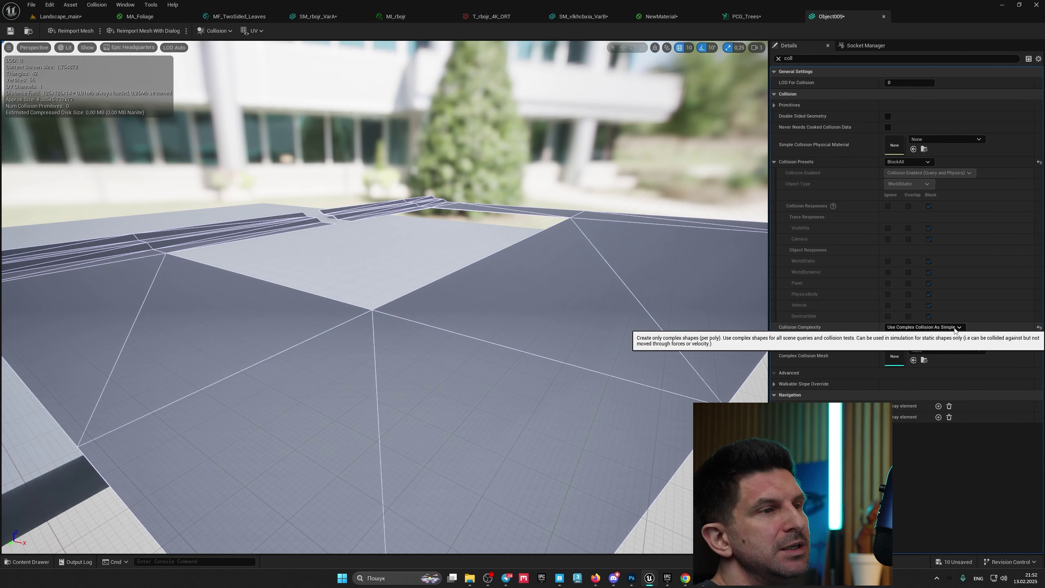
left_click(11, 31)
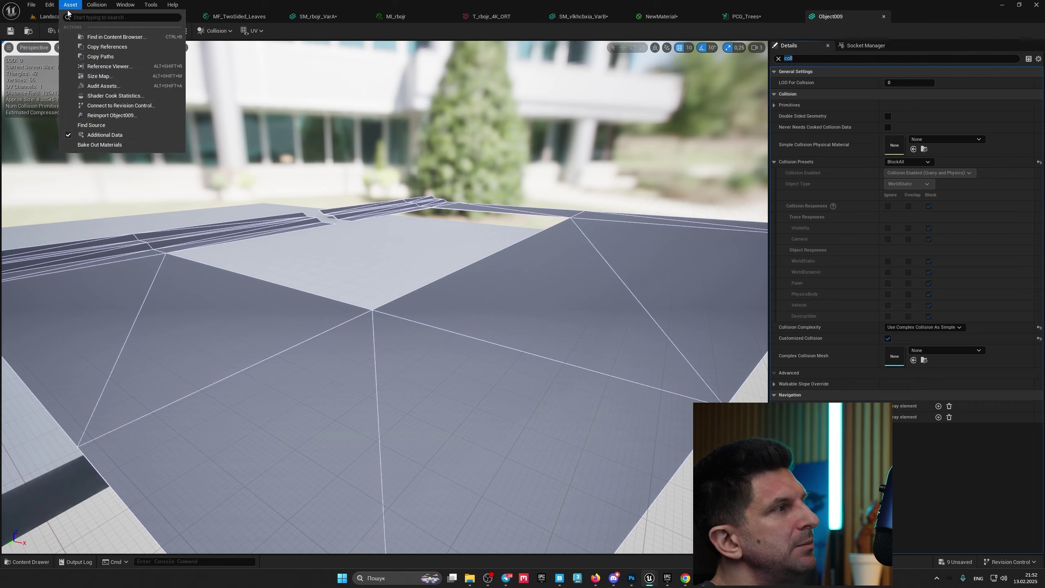
Return to the Landscape_main level and raise the PCG_Grass volume to Z 2320, level with the elevated ground mesh
left_click(60, 16)
right_click_drag(558, 305, 566, 231)
left_click(558, 305)
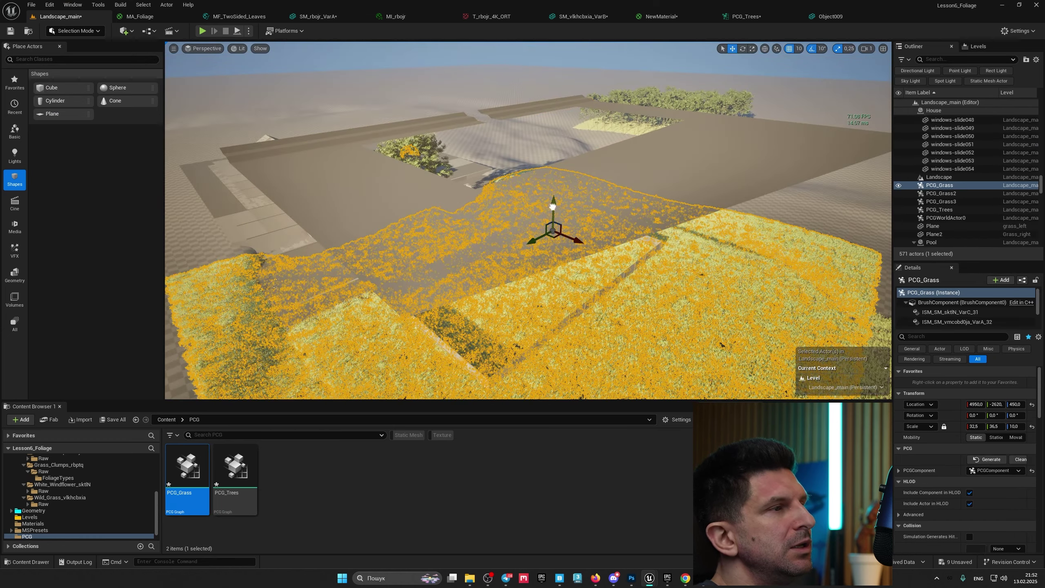
left_click_drag(553, 206, 553, 57)
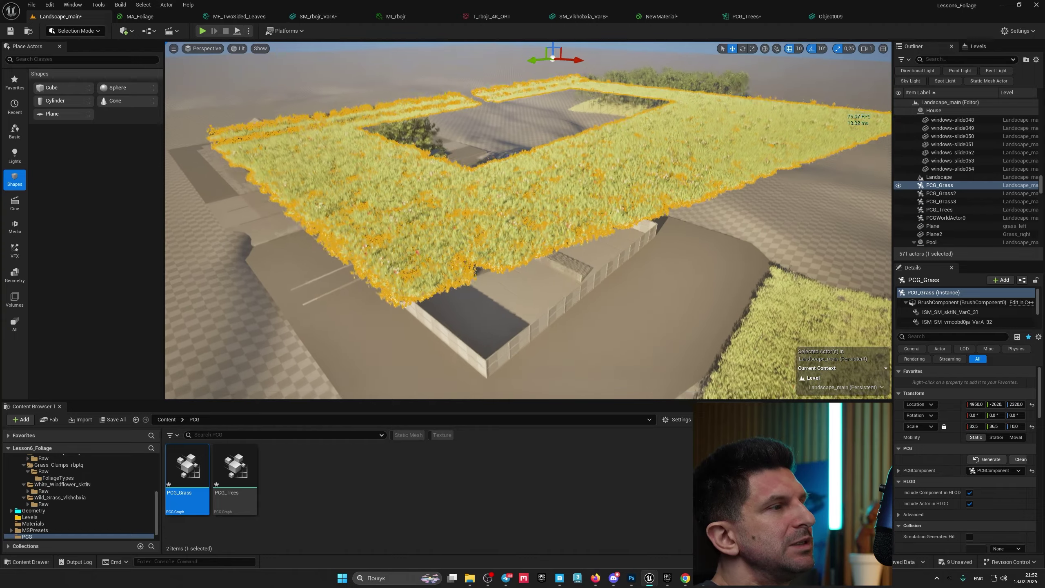
Inspect the grass on the elevated mesh, reselect PCG_Grass and lower its volume to Z -30 over the tennis court
right_click_drag(610, 242, 477, 140)
key("Escape")
left_click(474, 134)
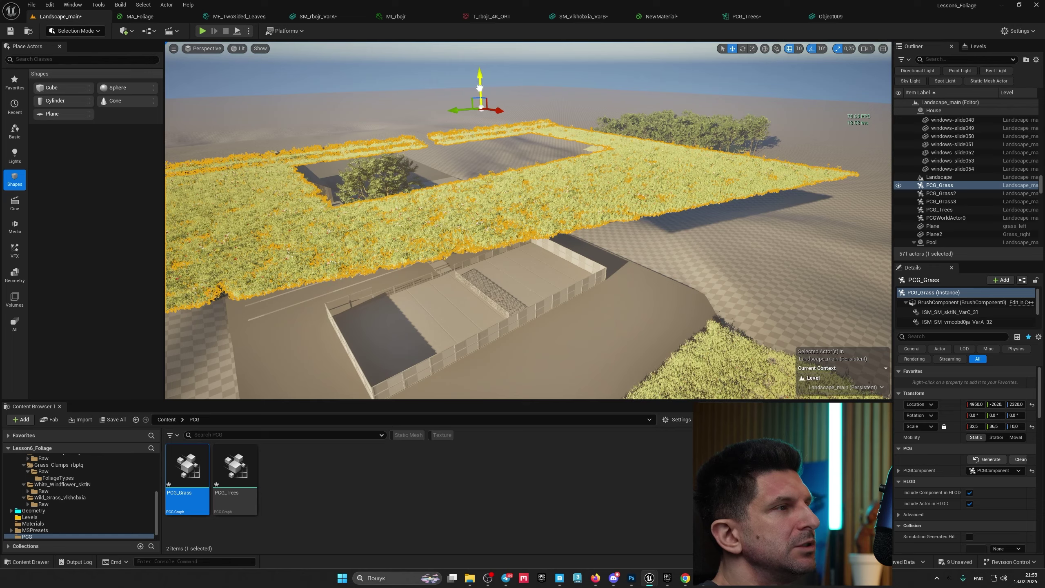
left_click_drag(479, 88, 581, 287)
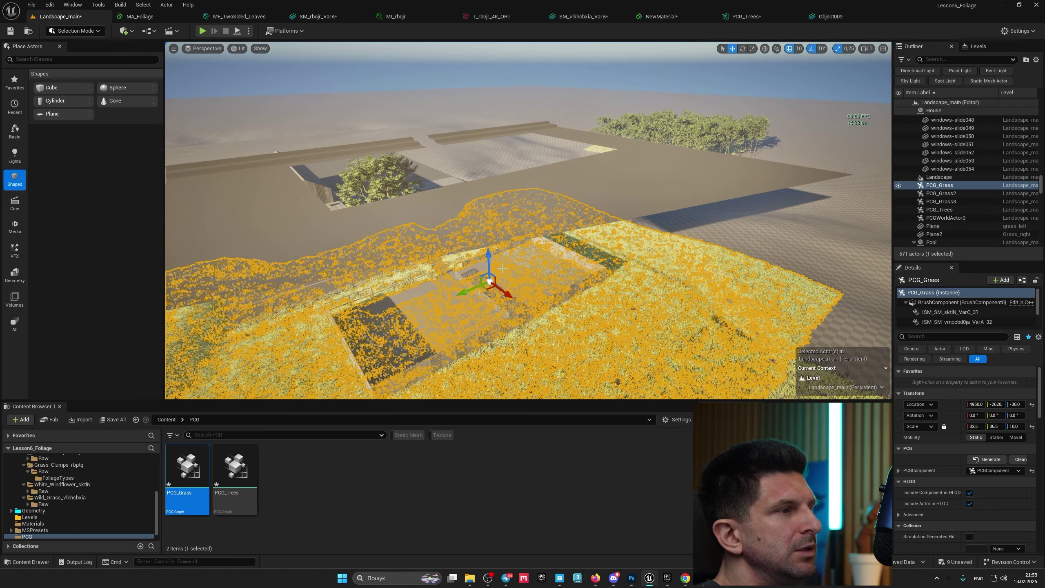
right_click_drag(502, 268, 727, 234)
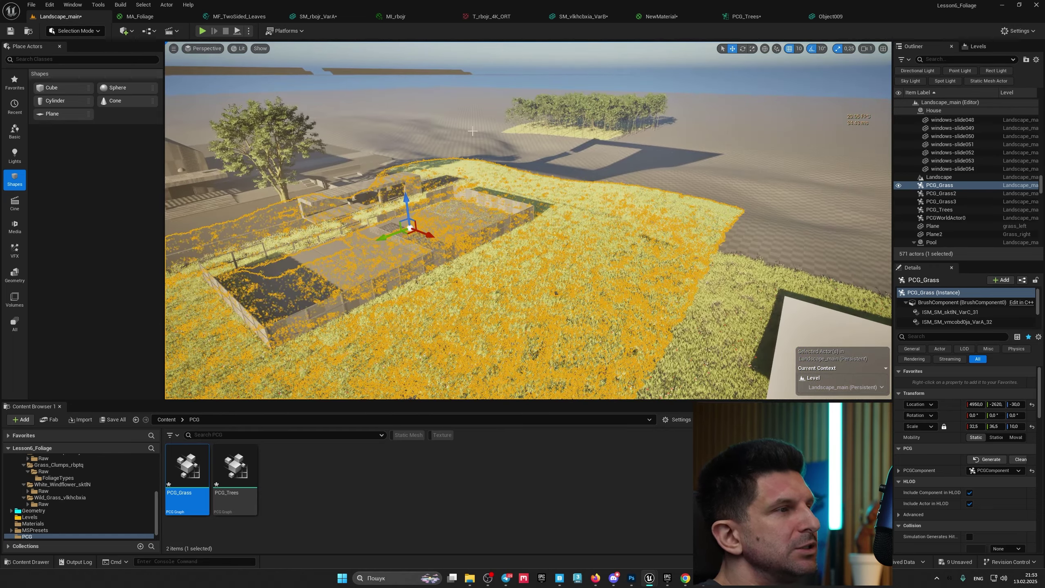
Delete the elevated ground mesh above the tennis court area and view the two white planes on the grass
left_click(397, 72)
key("Delete")
right_click_drag(439, 137, 555, 193)
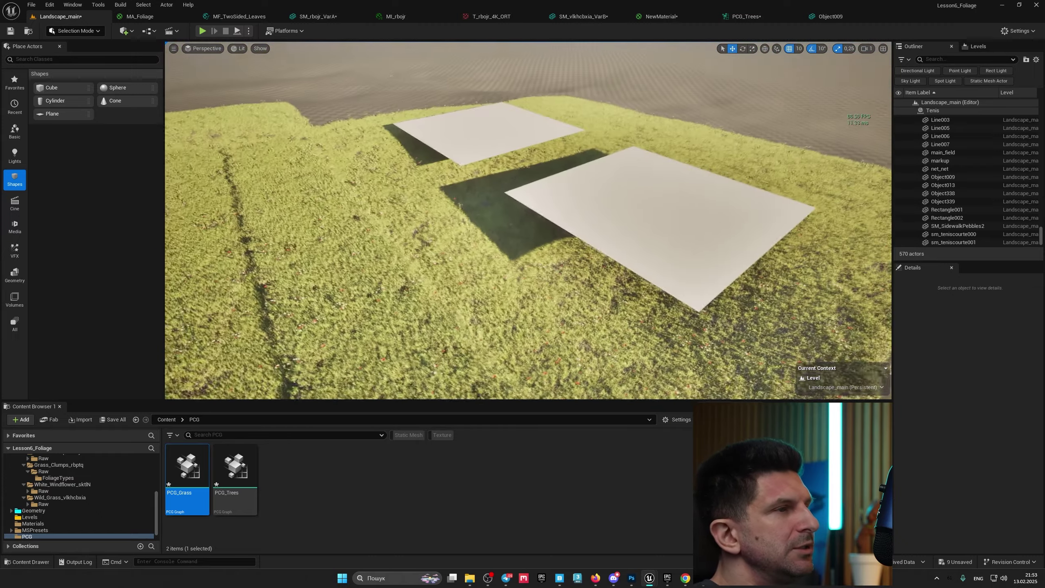
right_click_drag(494, 215, 552, 222)
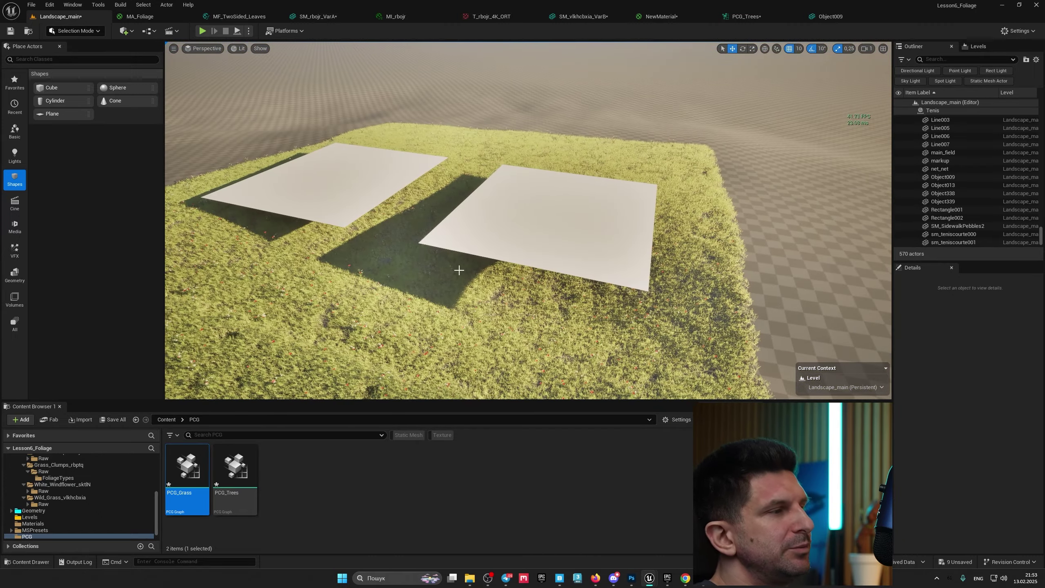
Open the PCG_Grass graph and set the World Ray Hit Query's Actor Tag Filter to Include Tagged
double_click(194, 469)
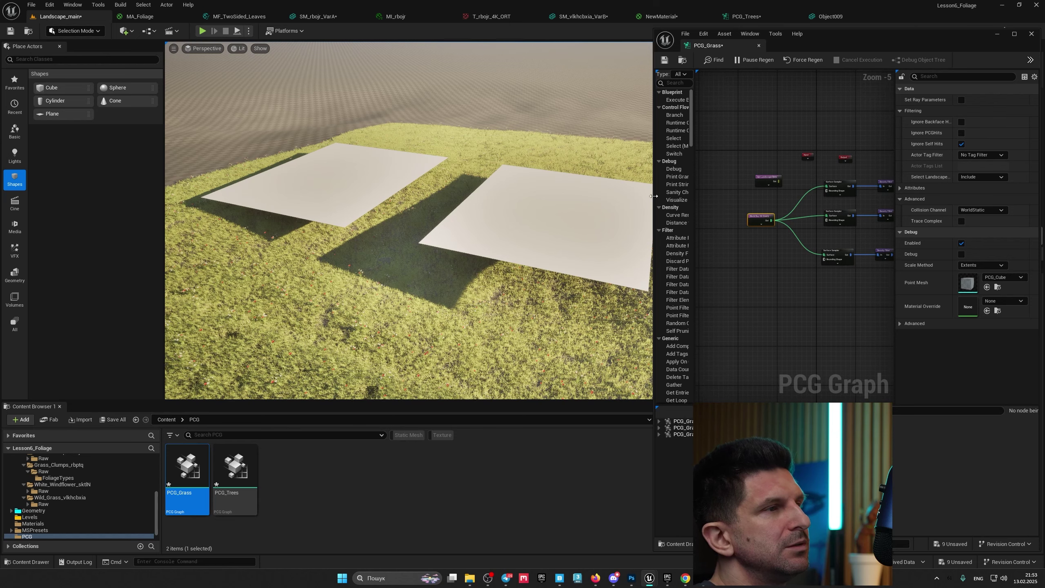
left_click_drag(653, 195, 516, 196)
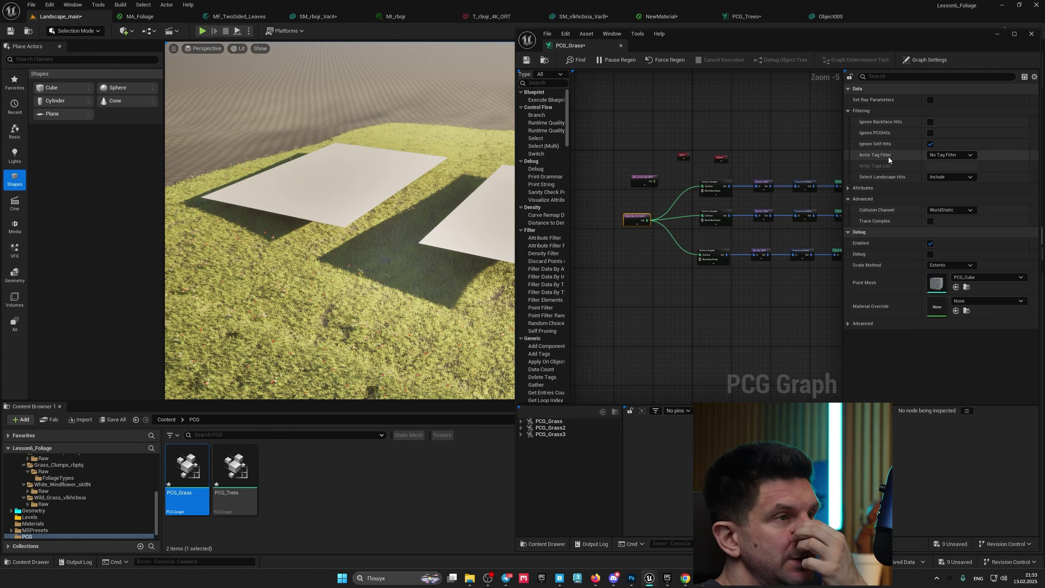
left_click(950, 155)
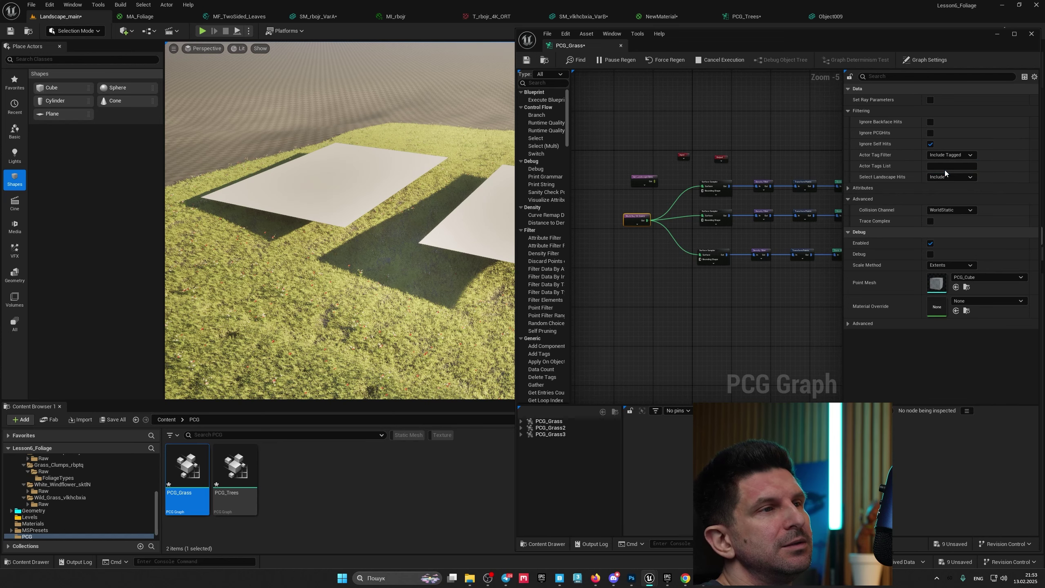
Select the grass_left plane in the level and add the actor tag plane1 to it
mouse_move(412, 201)
right_mouse_down()
mouse_move(342, 214)
mouse_move(426, 194)
right_mouse_up()
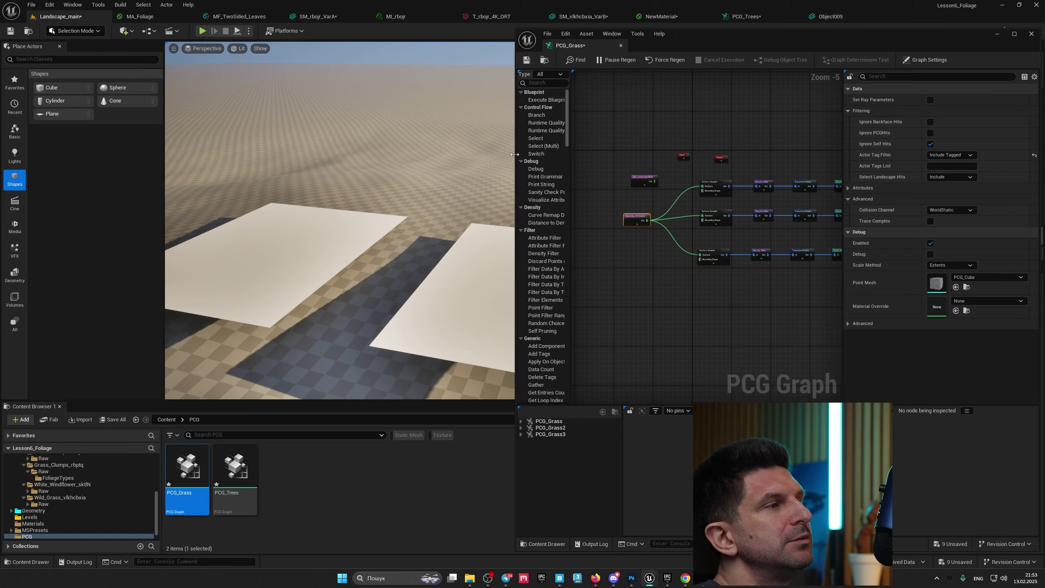
left_click_drag(515, 154, 744, 180)
left_click(353, 265)
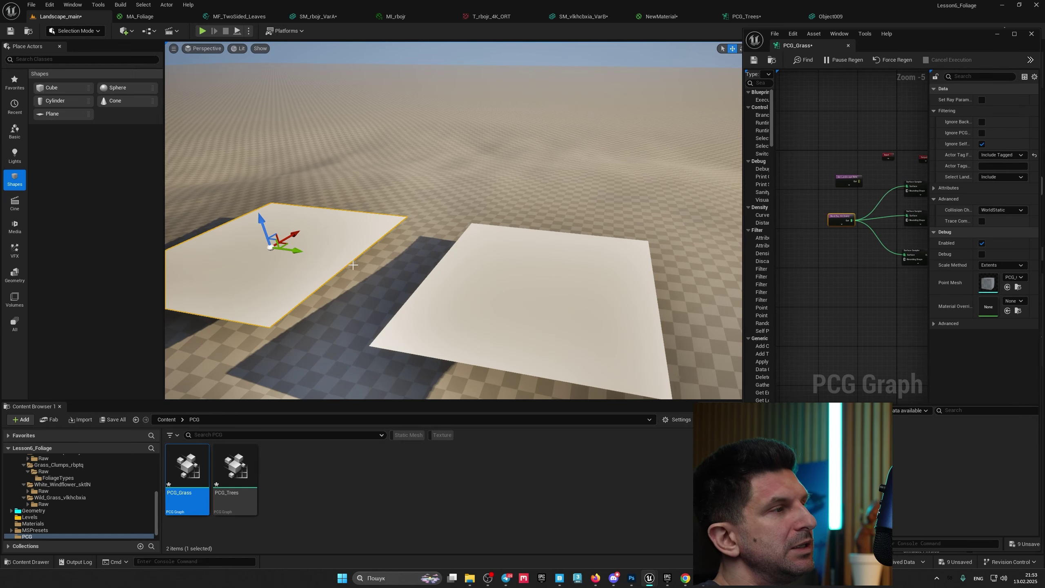
right_click_drag(352, 265, 312, 251)
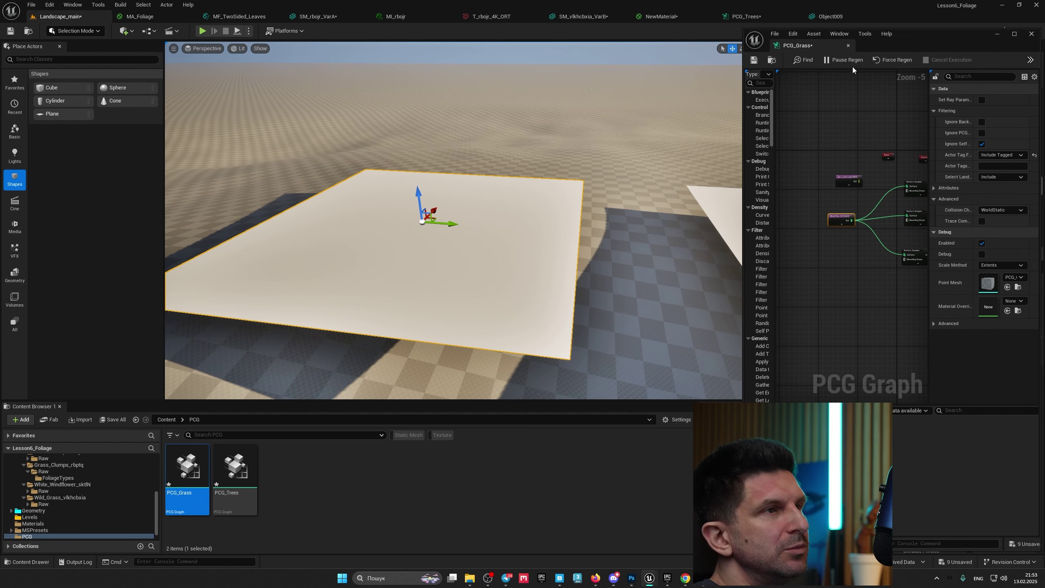
left_click_drag(977, 40, 740, 42)
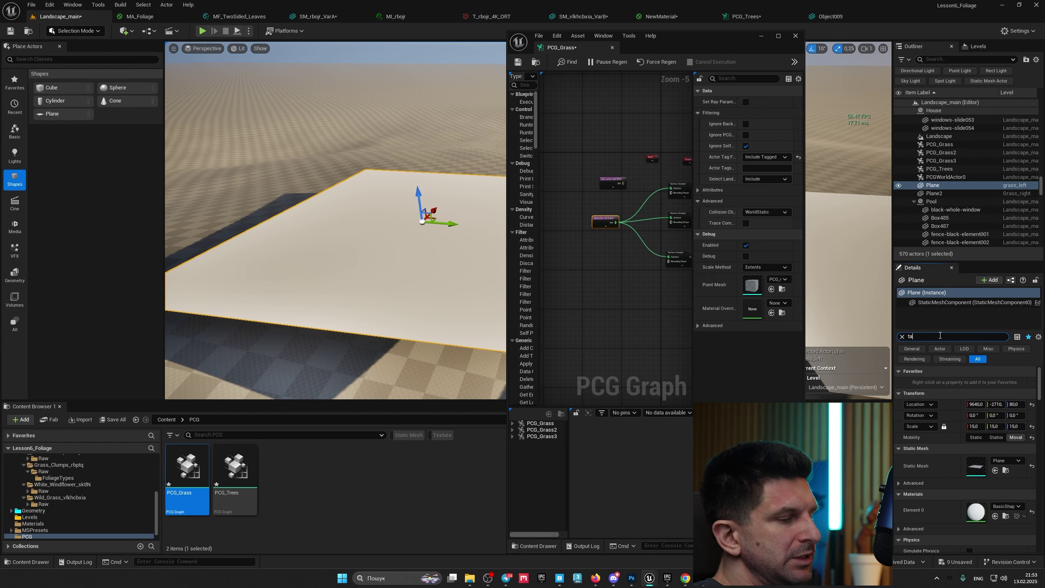
type("g")
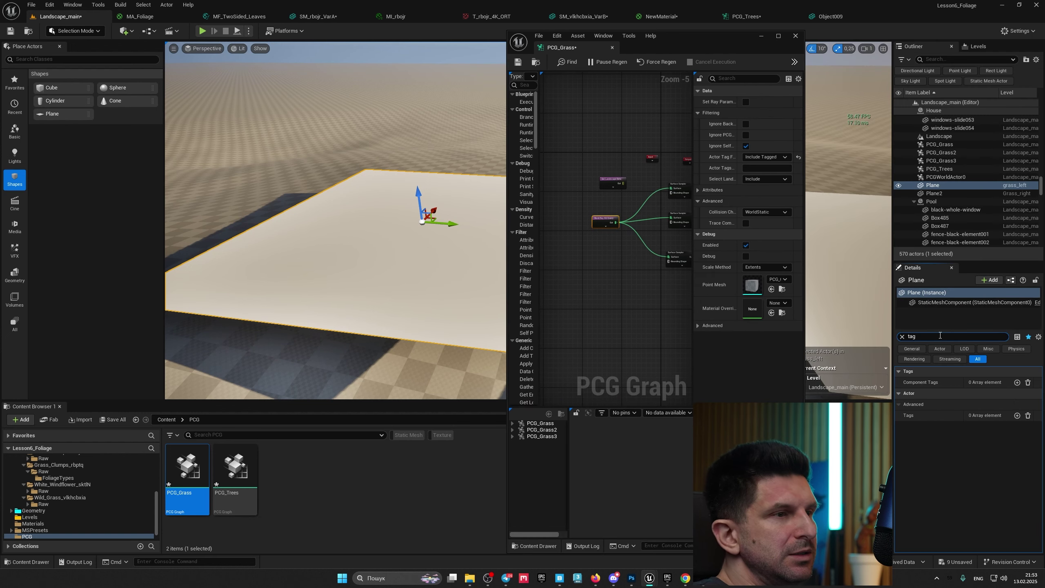
left_click(1017, 415)
left_click(990, 426)
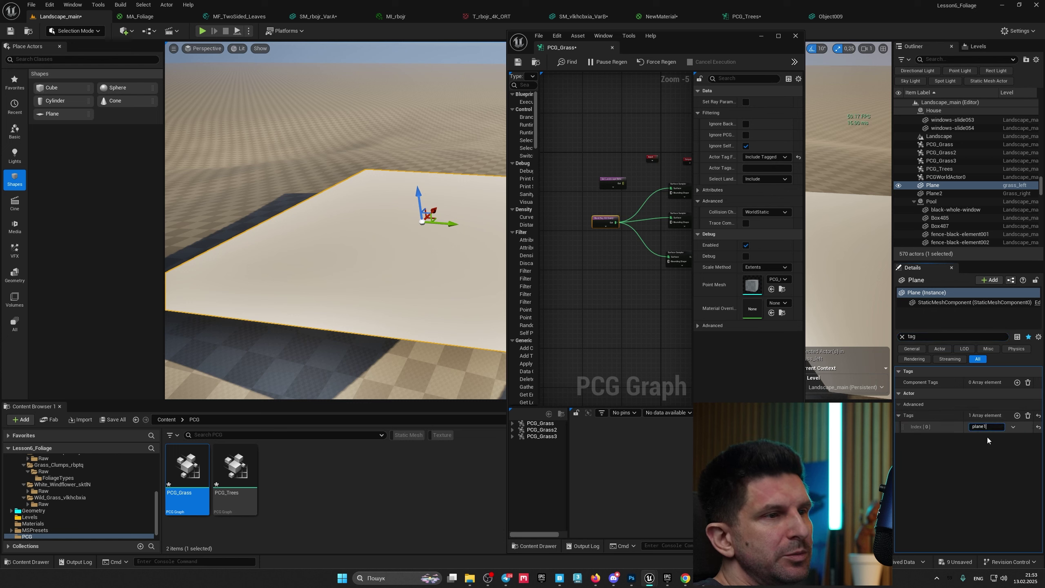
key("Return")
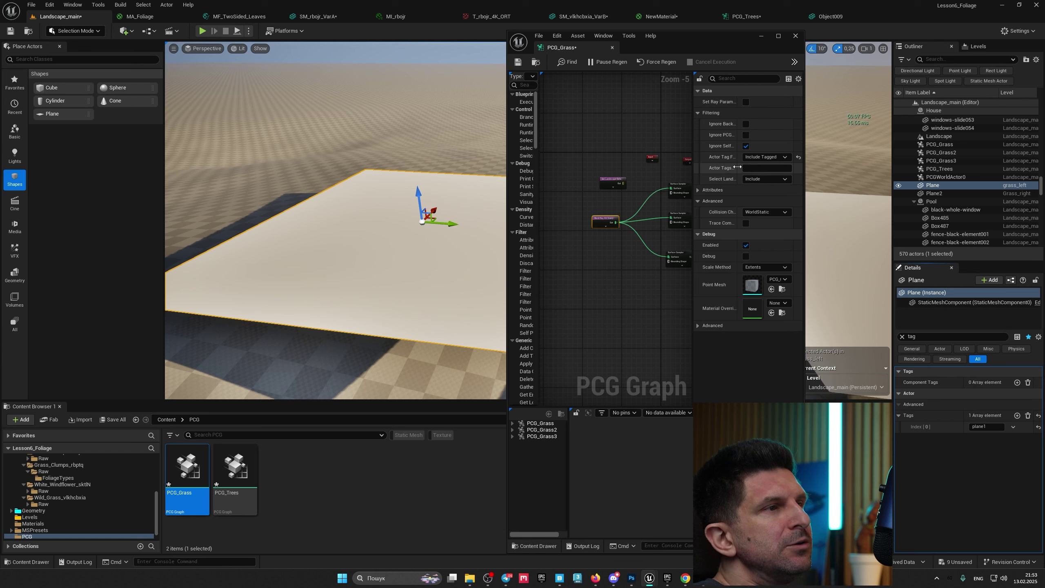
Enter plane1 in the ray hit query's Actor Tags List and save the PCG_Grass graph
left_click(759, 168)
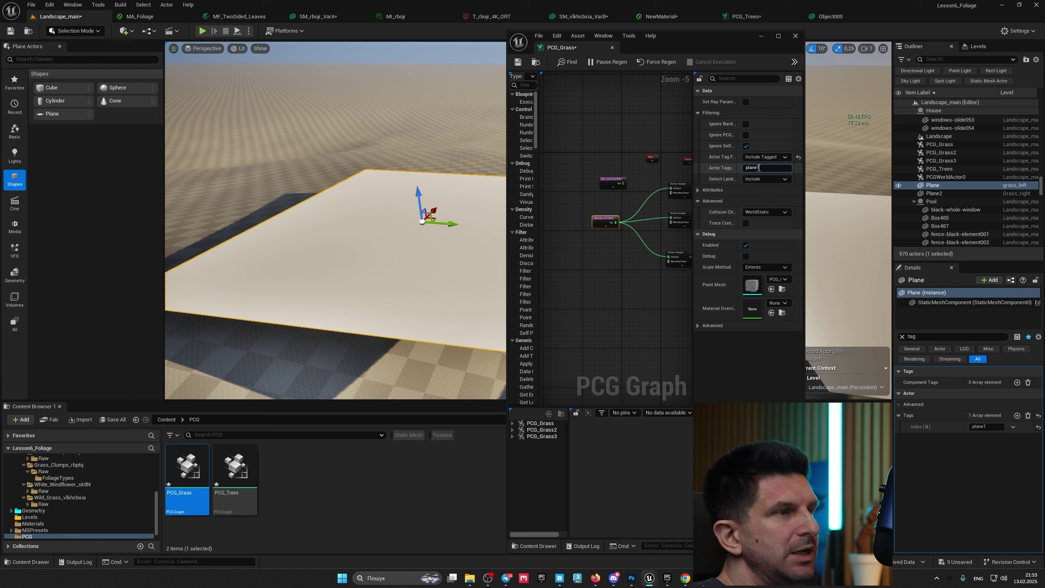
left_click(990, 427)
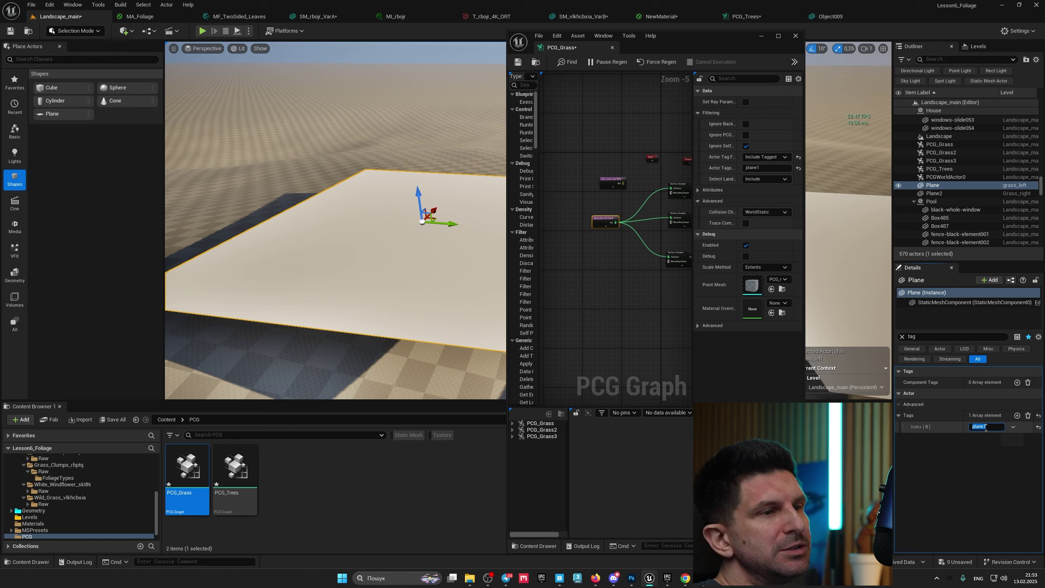
left_click(768, 167)
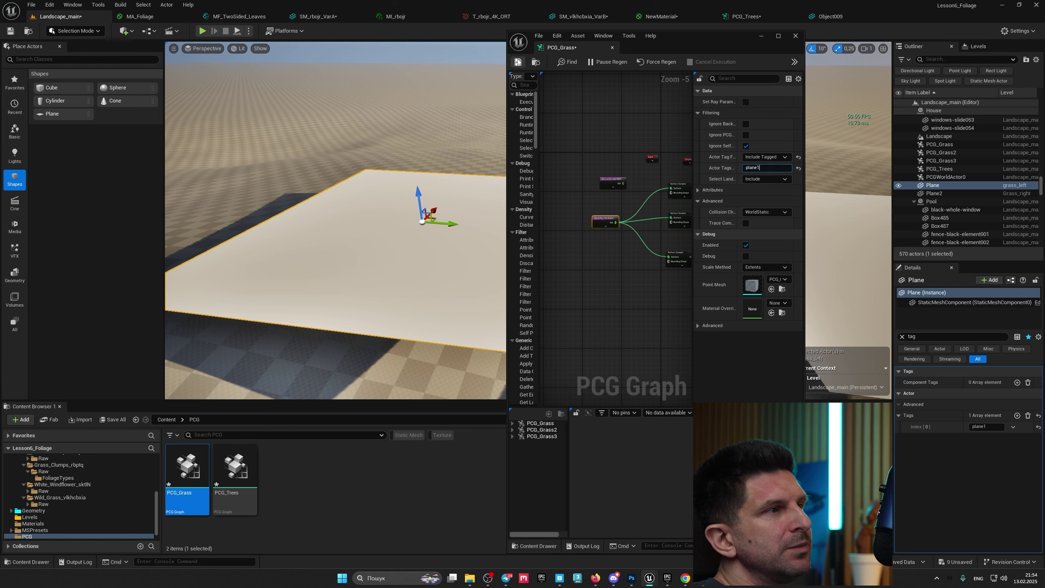
right_click_drag(502, 197, 528, 199)
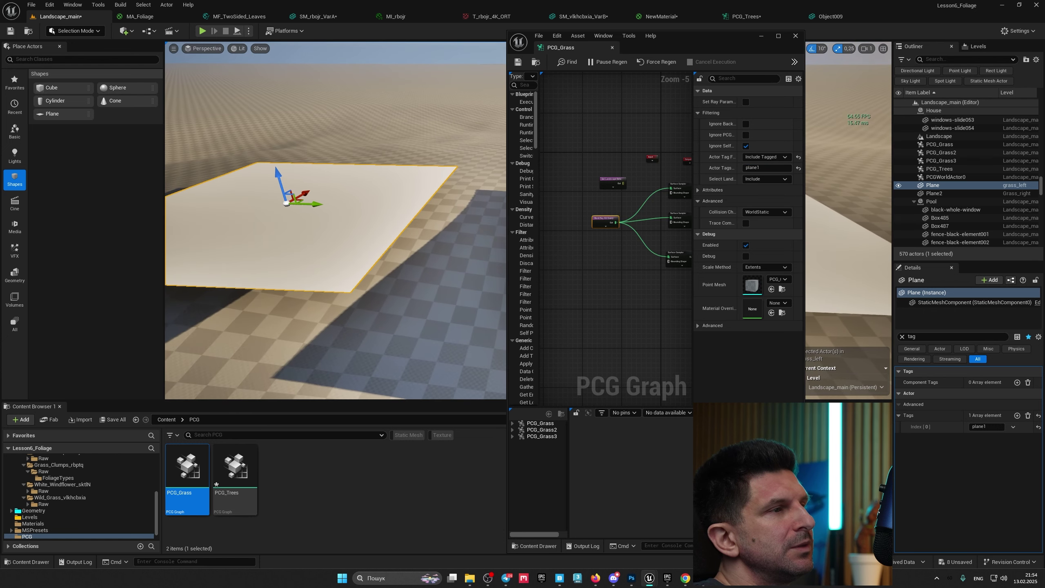
Try the WorldDynamic collision channel on the ray hit query, and switch it back to WorldStatic
left_click_drag(804, 199, 898, 198)
left_click(845, 212)
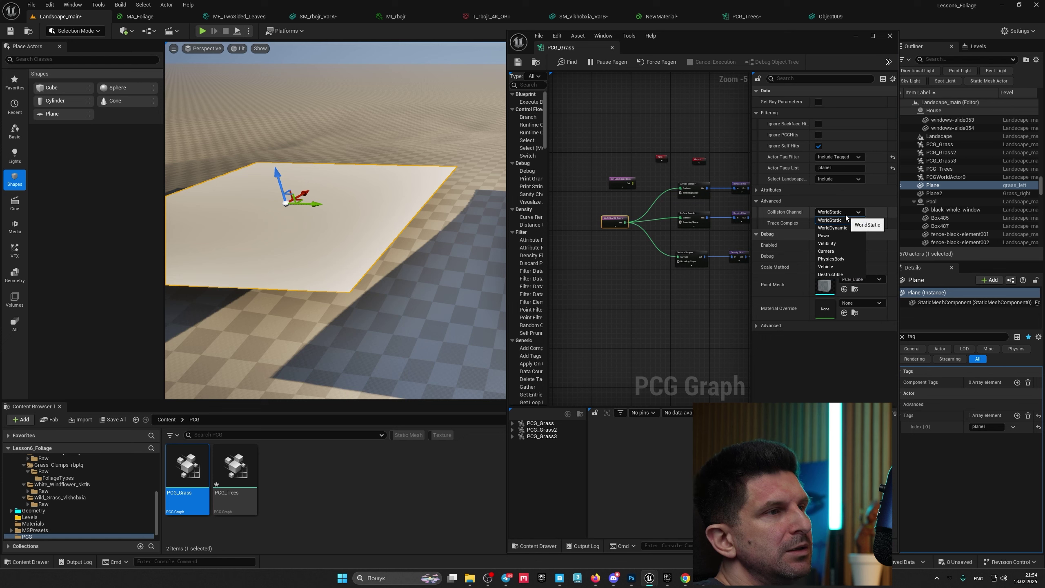
left_click(833, 228)
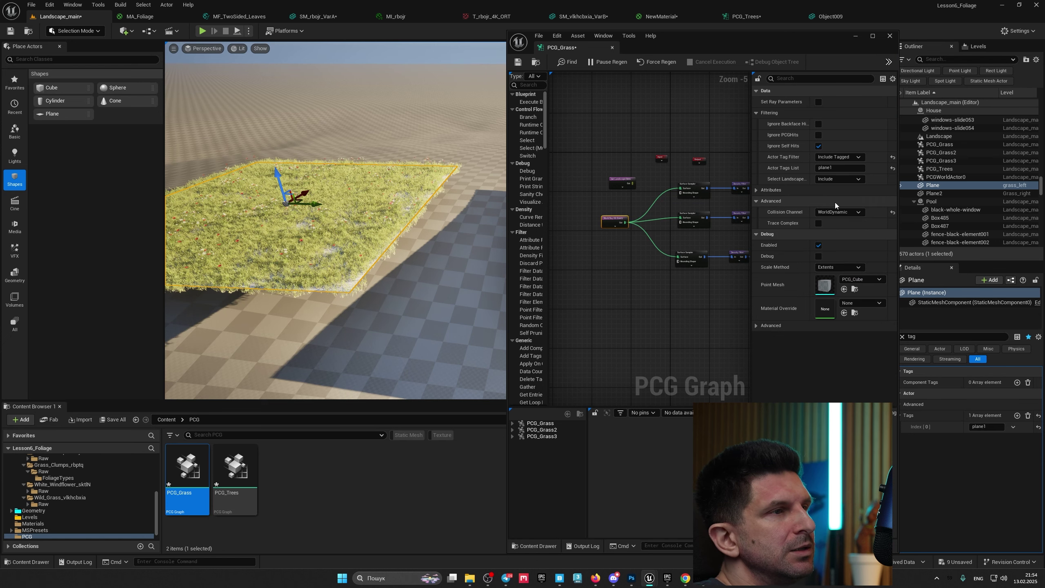
left_click(844, 212)
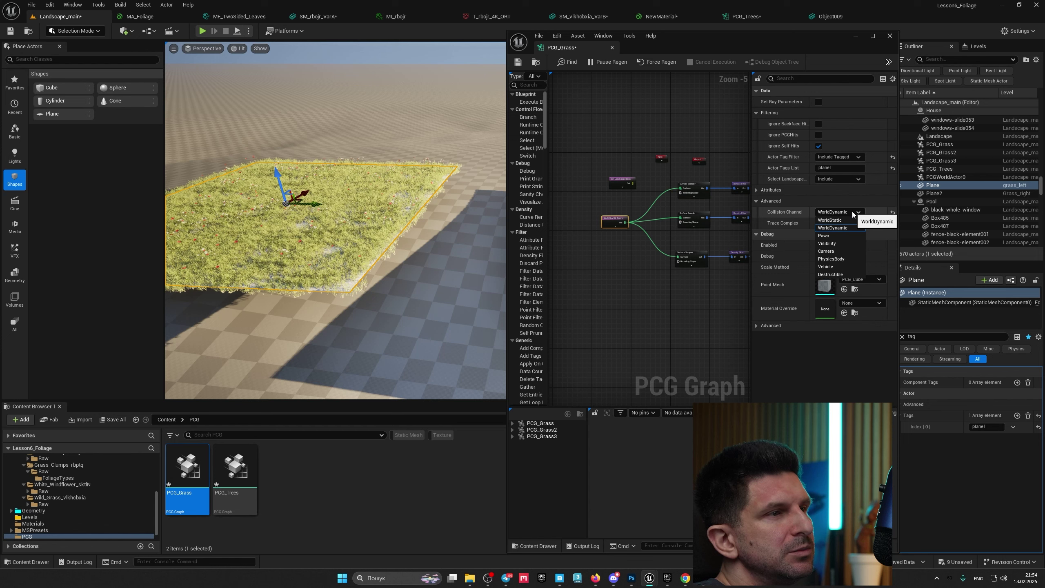
left_click(837, 221)
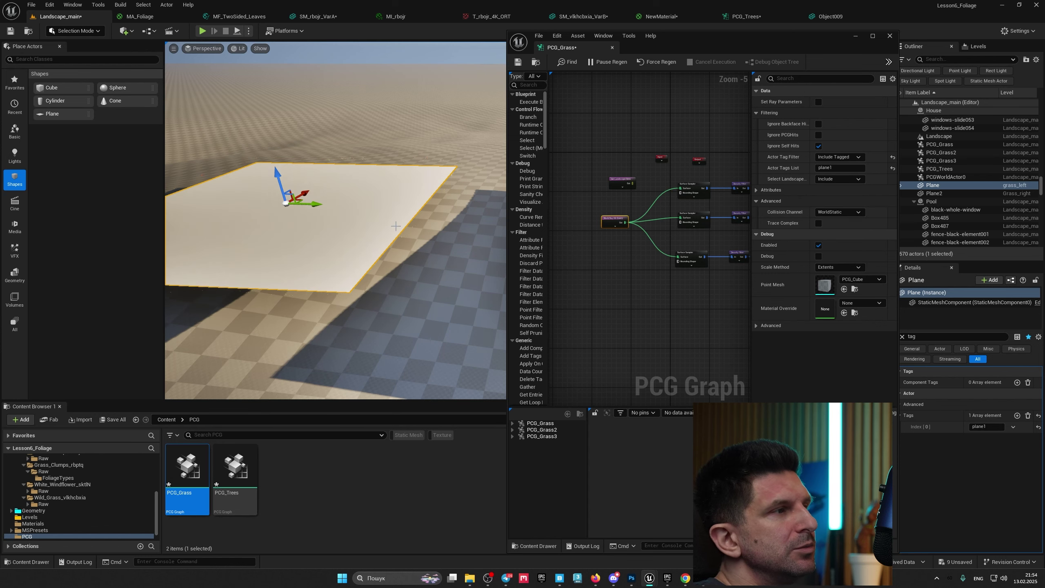
Try Trace Complex on the ray hit query while keeping the collision channel at WorldStatic
key("d")
right_click_drag(396, 225, 422, 221)
key("s")
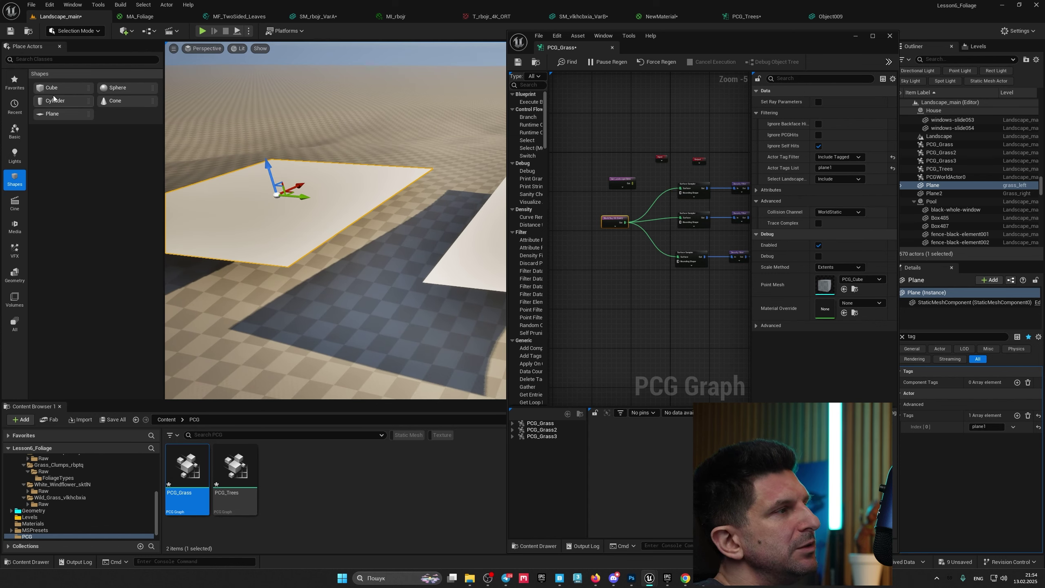
left_click_drag(822, 40, 958, 86)
right_click_drag(488, 194, 531, 207)
key("a")
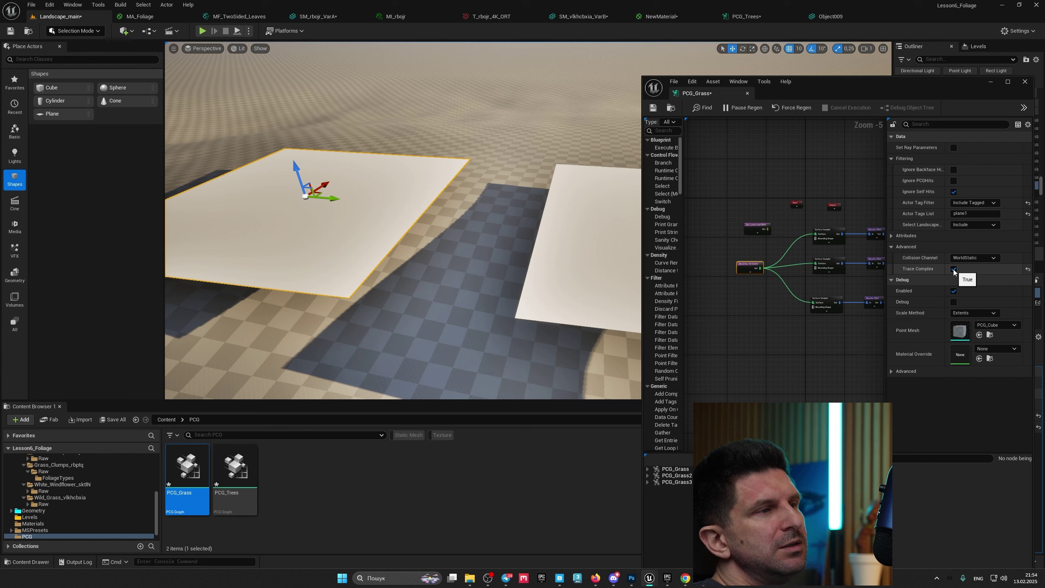
left_click(962, 258)
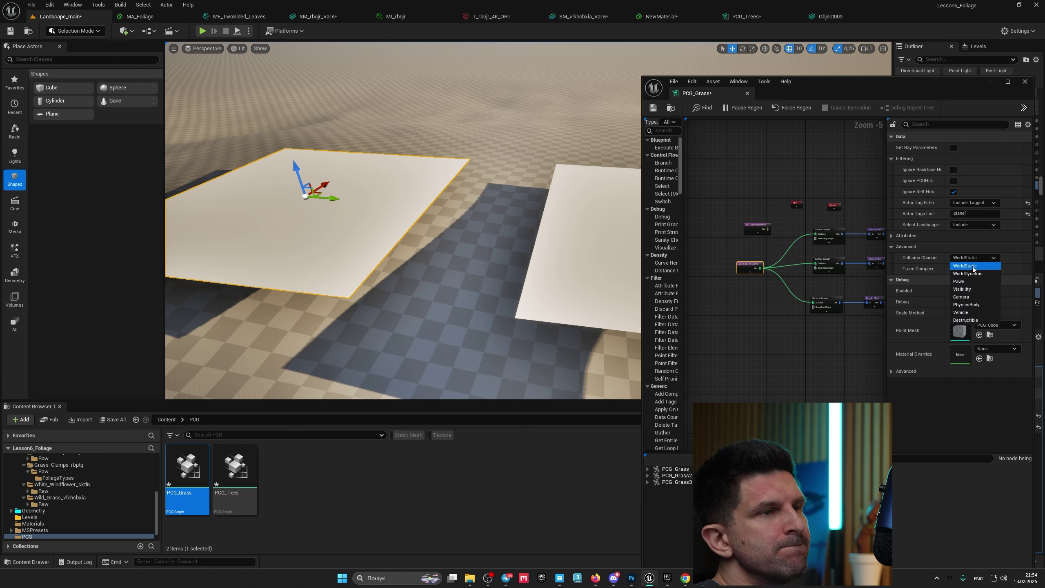
left_click(968, 266)
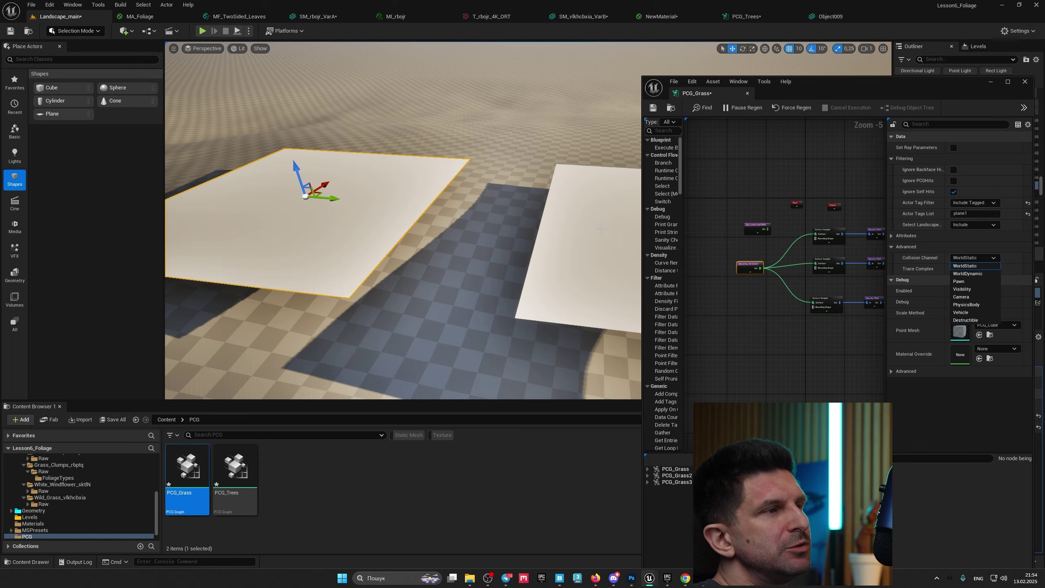
Switch to Modeling mode and create a rectangle 1000 wide and 1000 deep on the grass_left plane
left_click(72, 32)
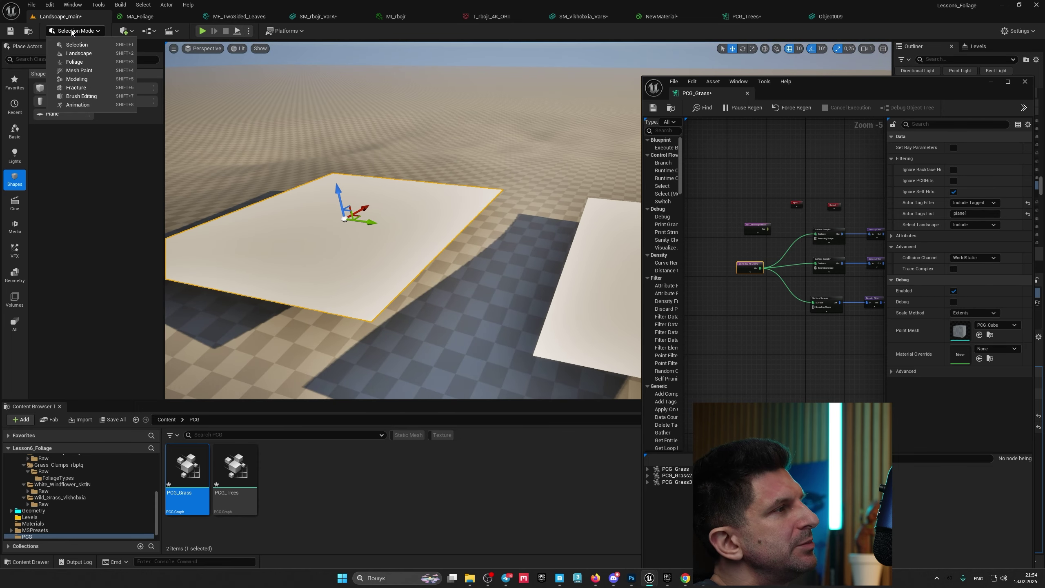
left_click(89, 80)
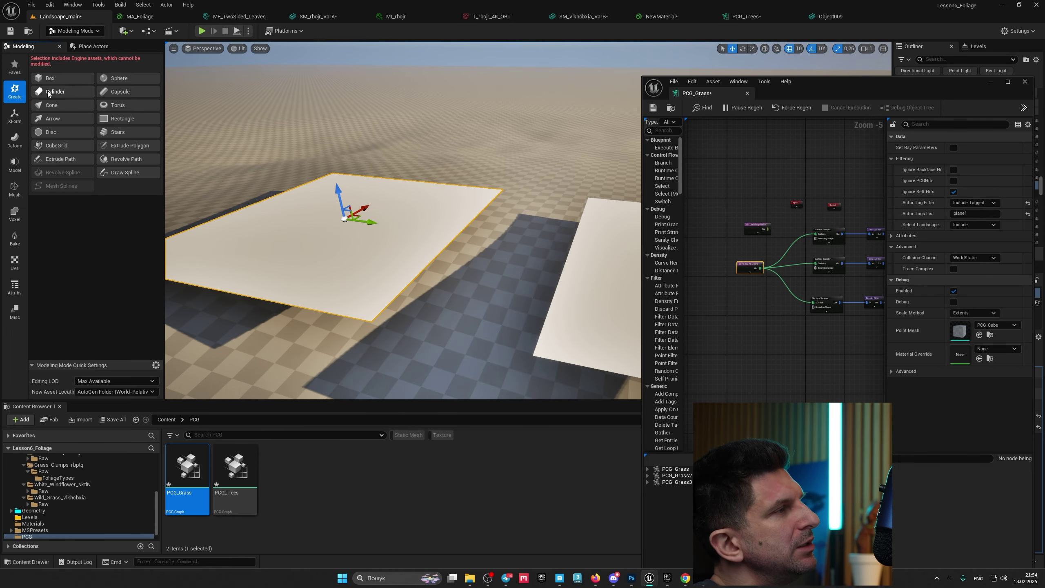
left_click(119, 119)
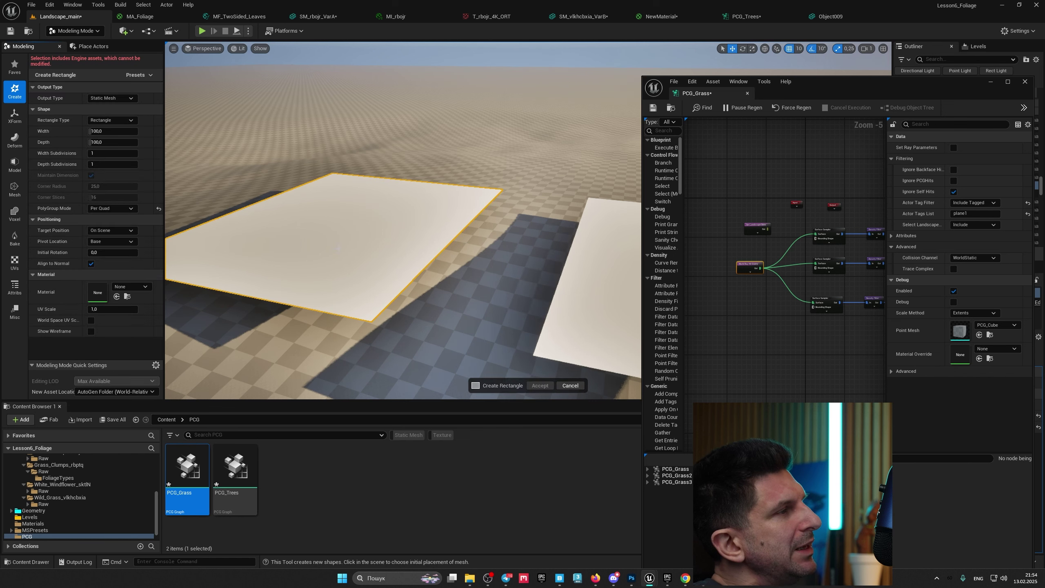
left_click(346, 223)
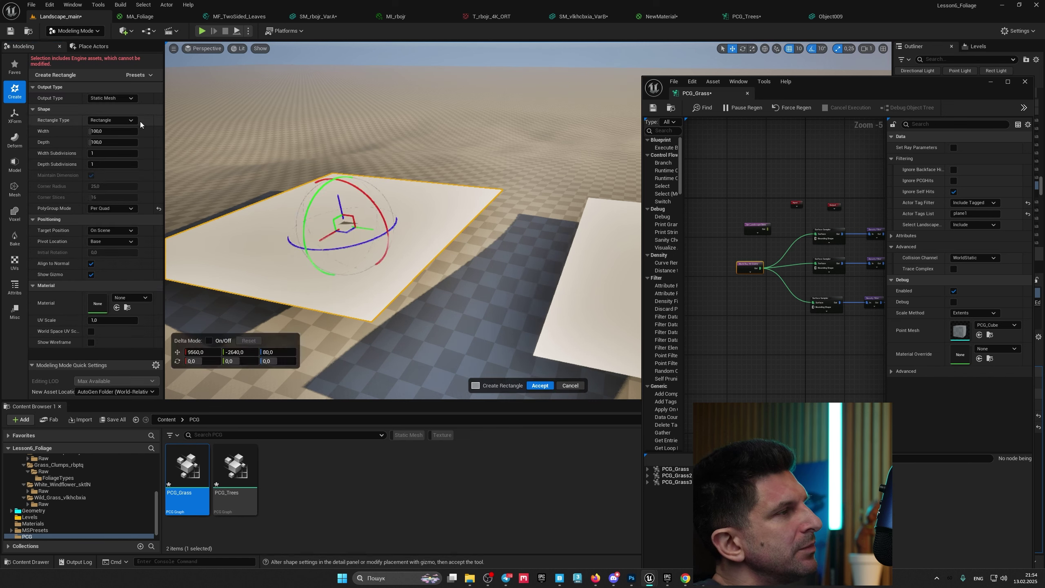
left_click(110, 132)
type("1000")
key("Tab")
type("10")
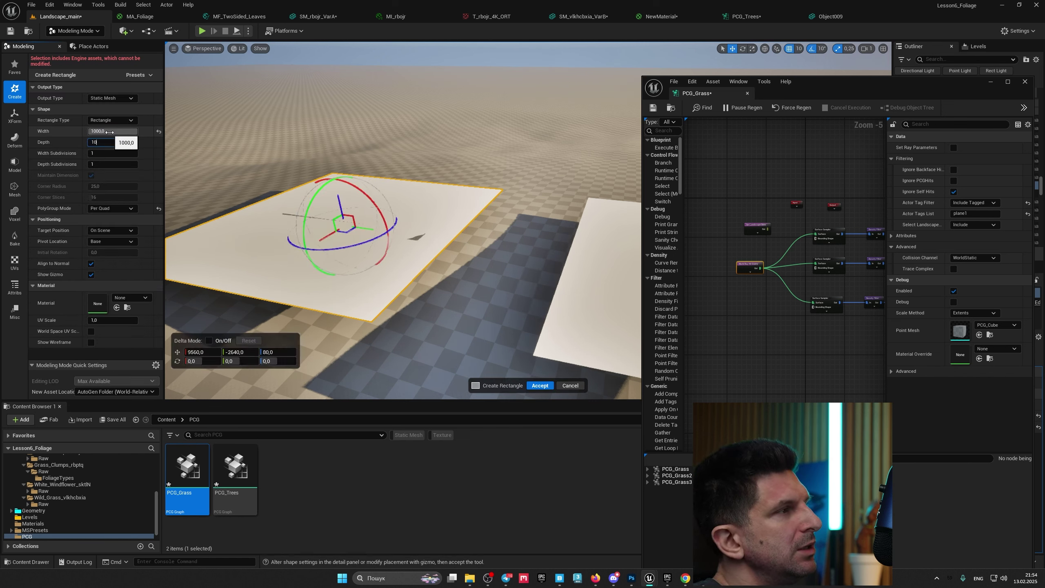
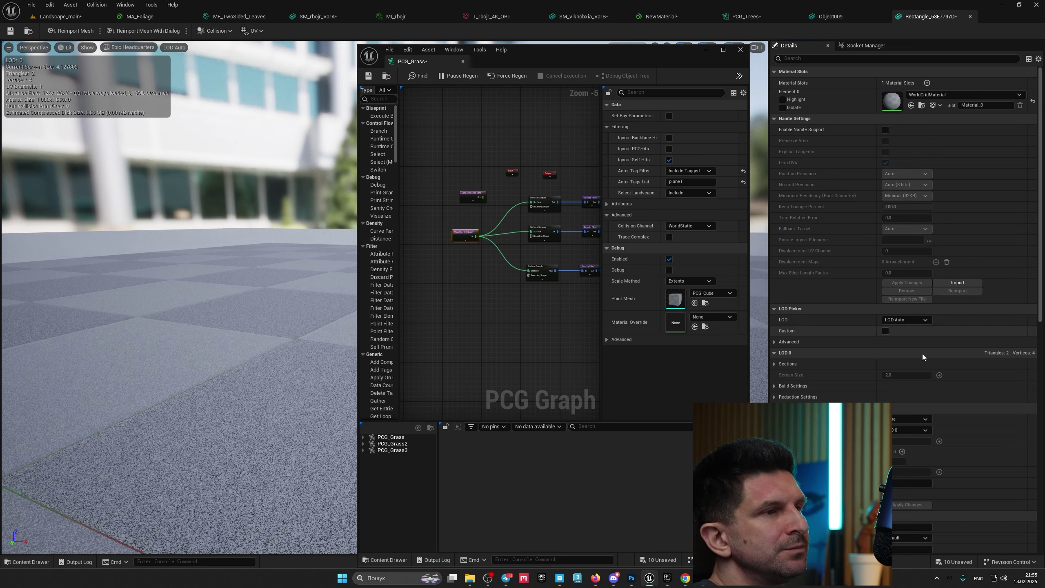
Check the new rectangle mesh's Collision Complexity options, keeping Use Complex Collision As Simple
scroll(914, 344, "down", 3)
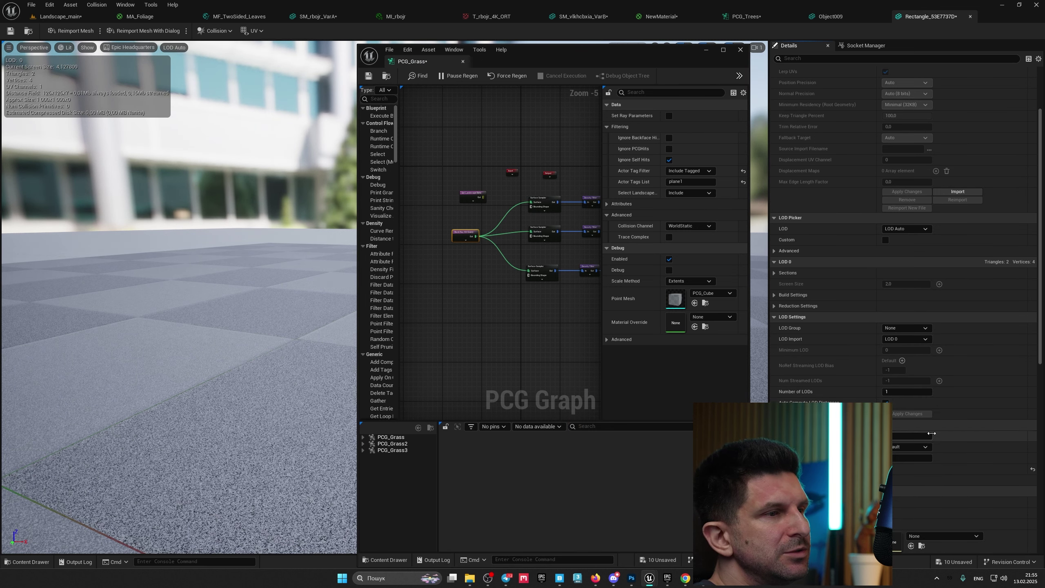
scroll(934, 415, "down", 3)
scroll(926, 480, "down", 6)
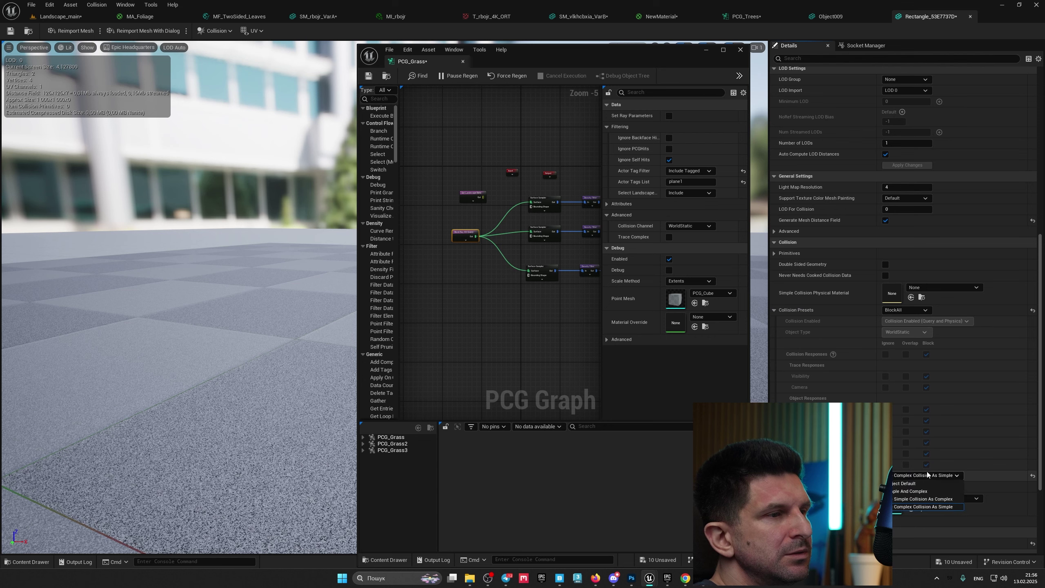
left_click(910, 478)
left_click(917, 495)
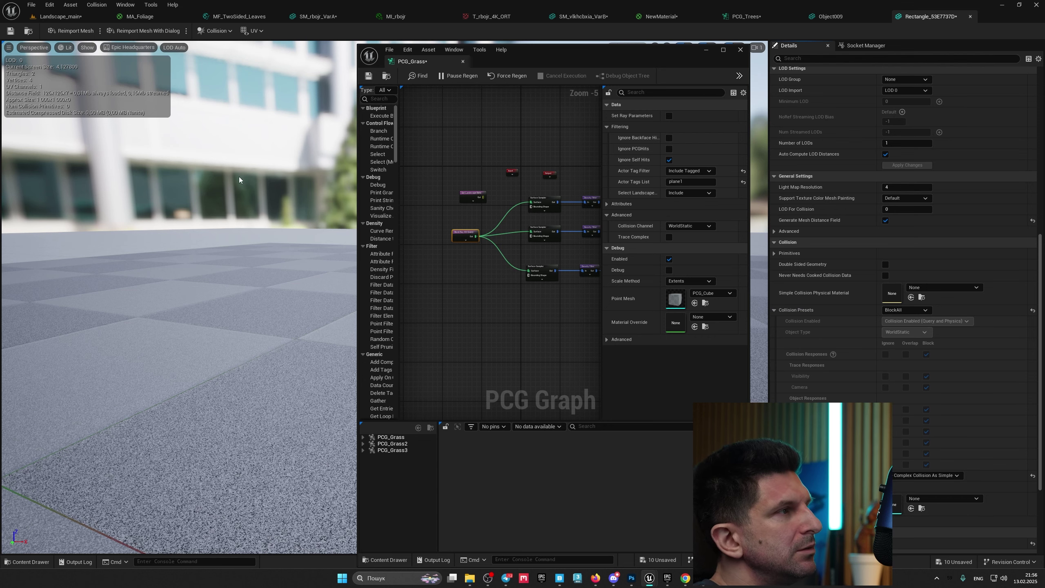
Bring the rectangle mesh into clear view and display its complex collision wireframe
left_click_drag(580, 58, 862, 103)
right_click_drag(411, 289, 412, 338)
scroll(47, 54, "down", 5)
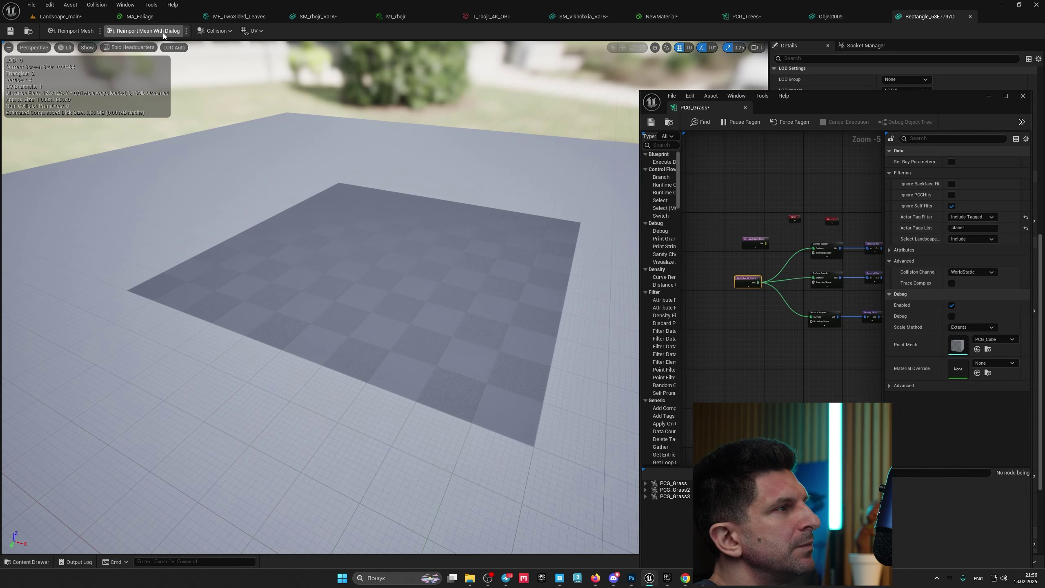
left_click(214, 31)
left_click(258, 80)
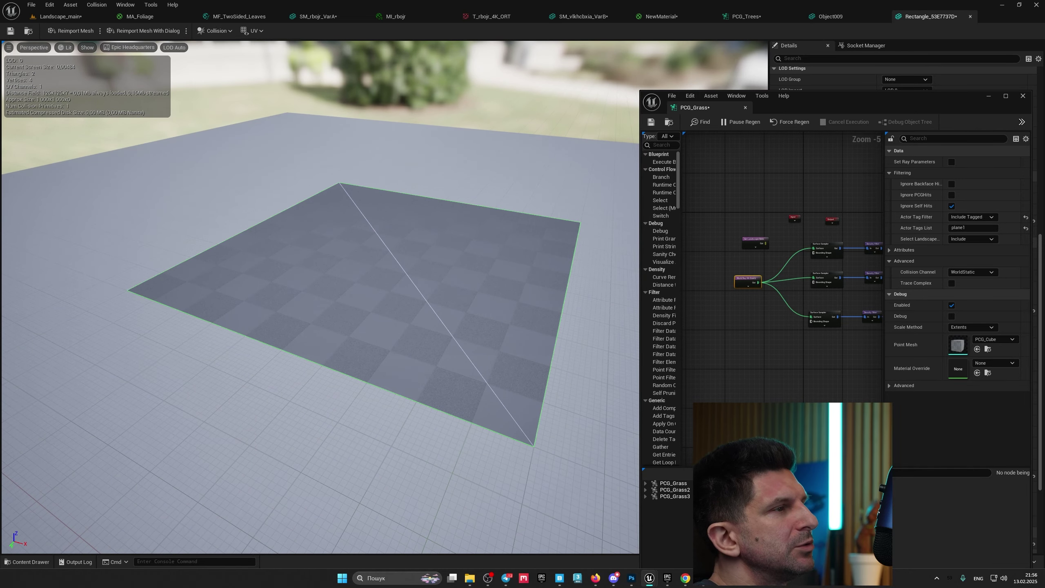
Close the rectangle's mesh editor and the floating PCG_Grass graph window, and return to the Landscape_main level
left_click_drag(289, 247, 271, 169)
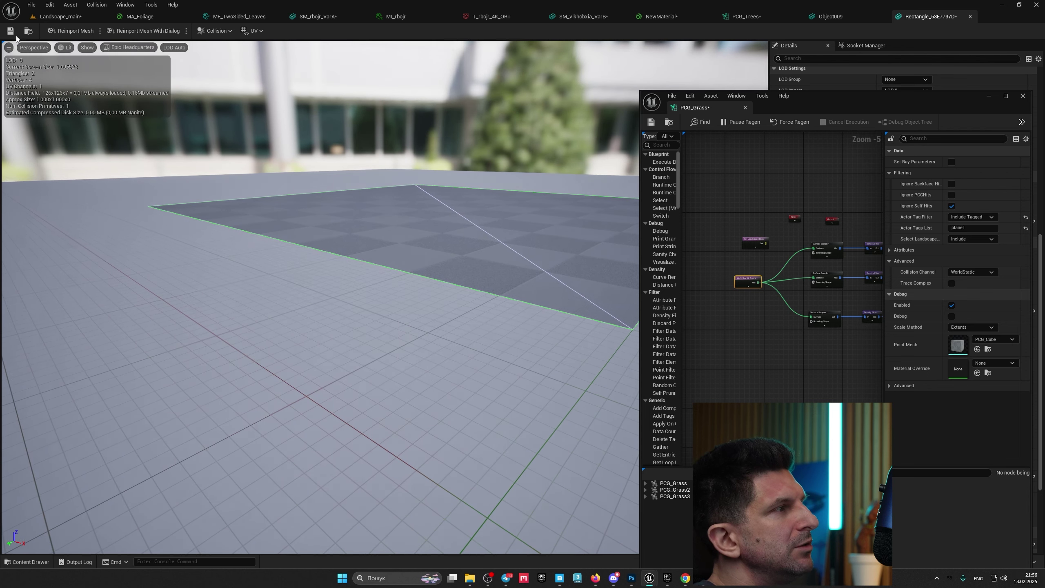
left_click(970, 16)
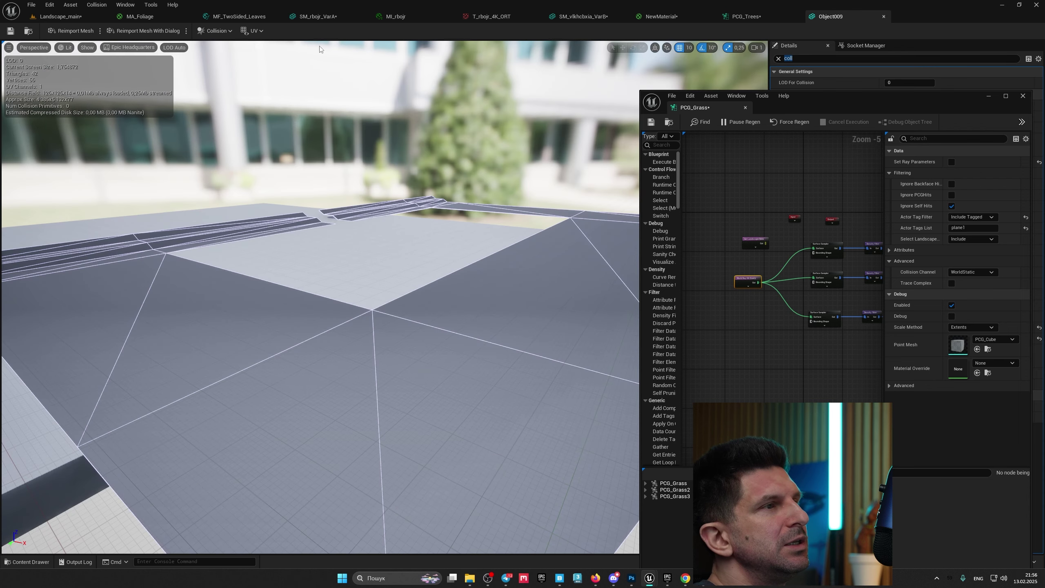
left_click(56, 16)
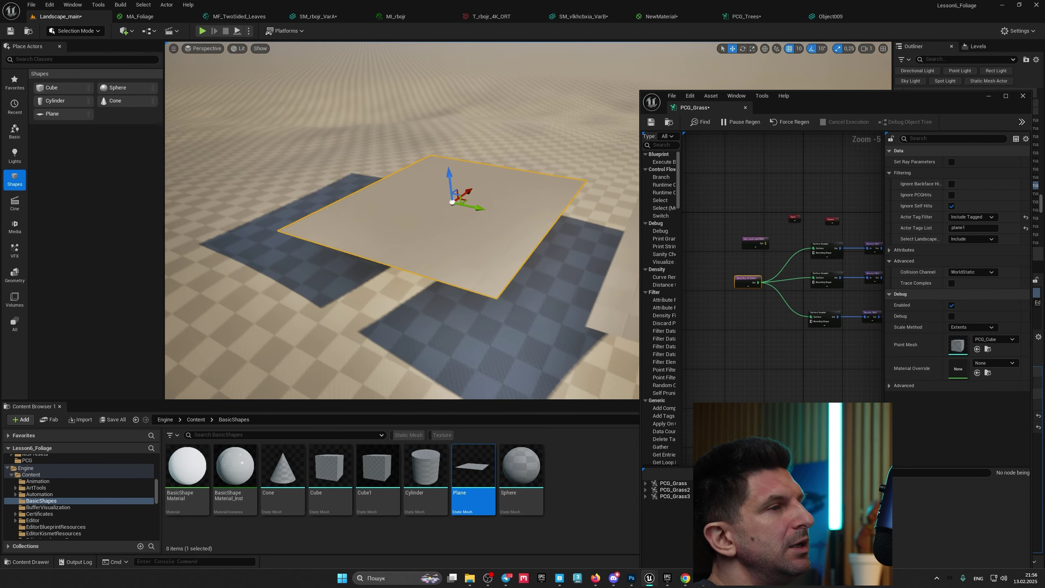
right_click_drag(411, 247, 384, 271)
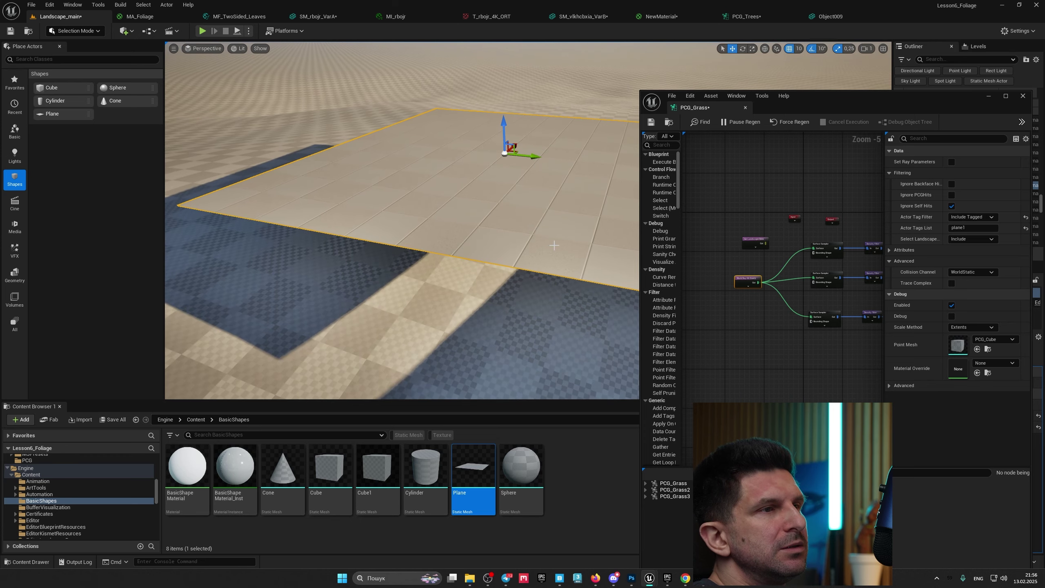
left_click_drag(901, 102, 809, 73)
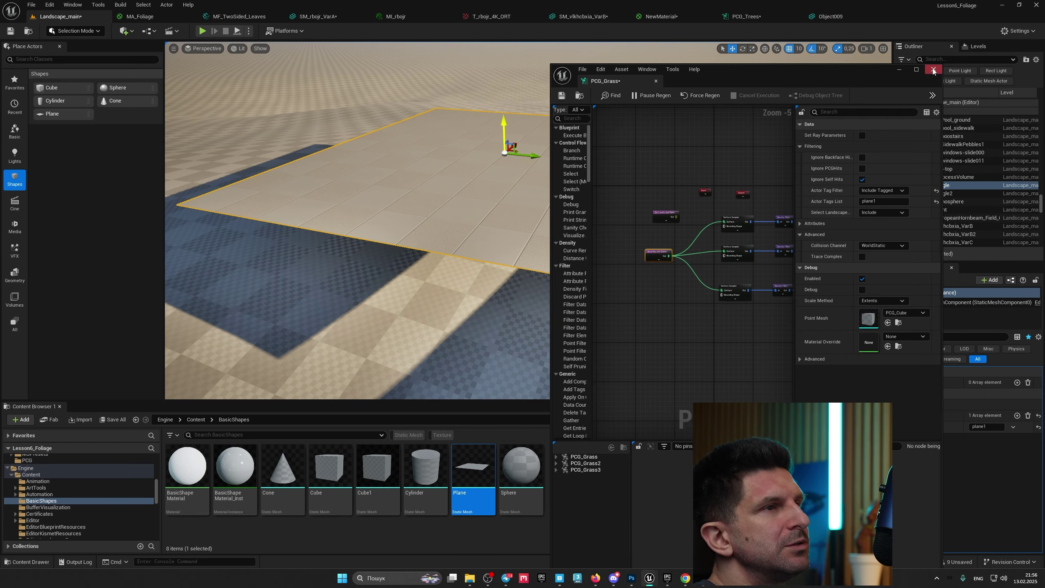
left_click(934, 71)
scroll(580, 190, "down", 5)
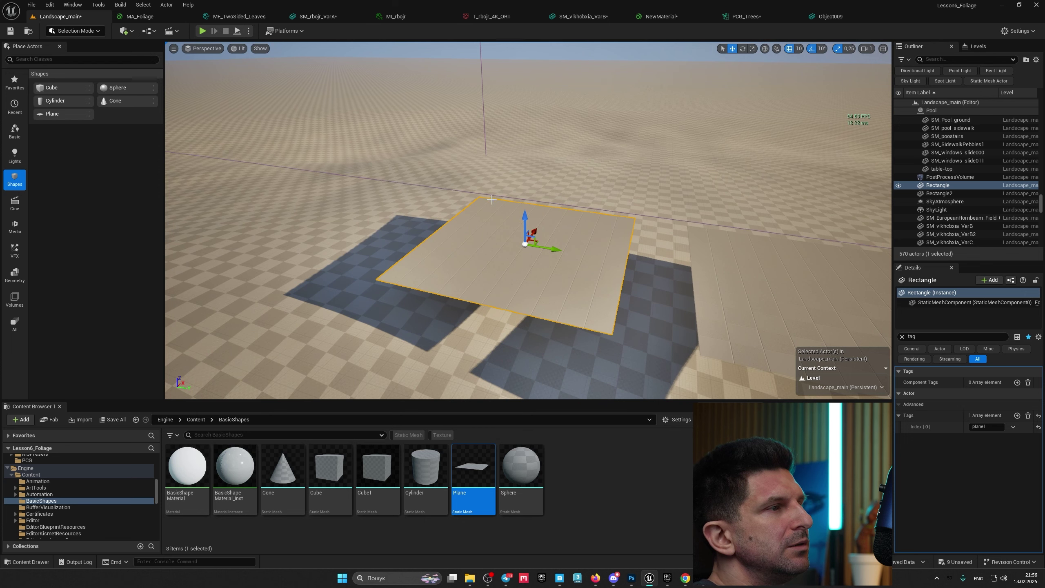
Select the PCG_Grass3 volume, clear its property filter and generate the grass
left_click(492, 195)
right_click_drag(492, 195, 403, 164)
left_click(497, 101)
right_click_drag(497, 101, 596, 144)
left_click(901, 336)
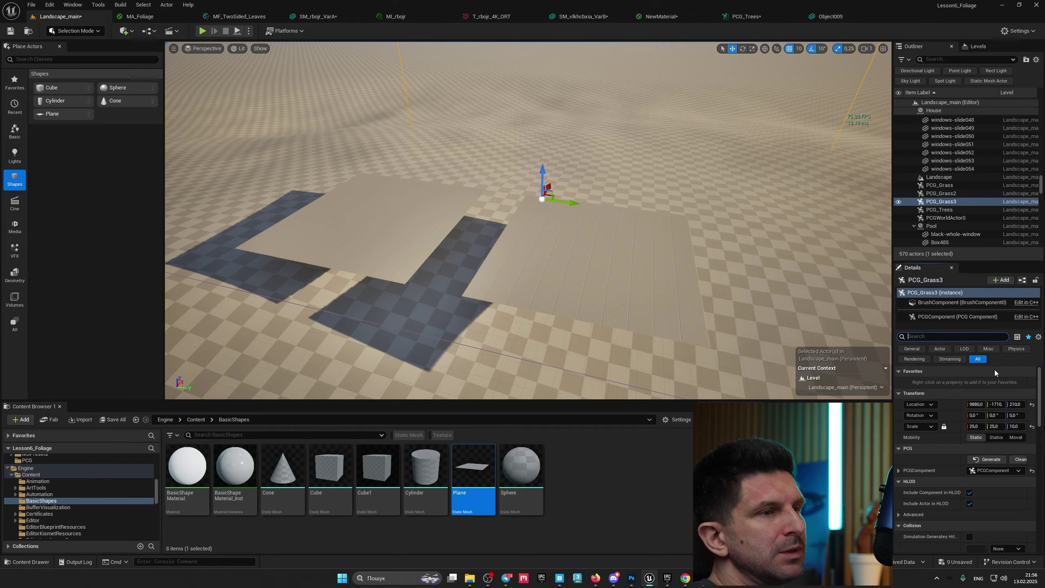
left_click(995, 460)
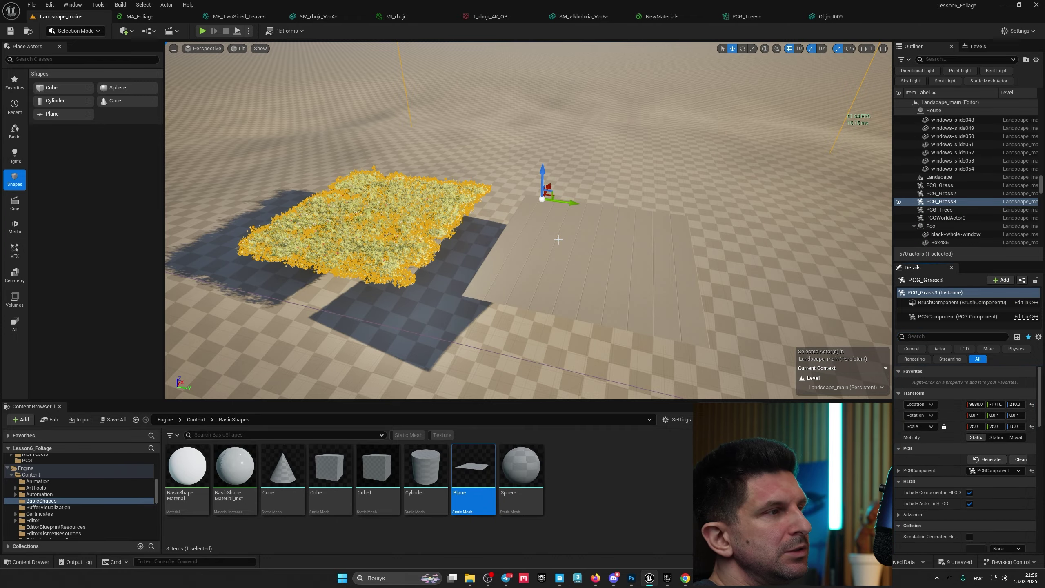
Add an actor tag named plane2 to the Rectangle2 mesh beside the grass-covered rectangle
right_click_drag(558, 240, 718, 238)
left_click(577, 260)
scroll(946, 445, "down", 15)
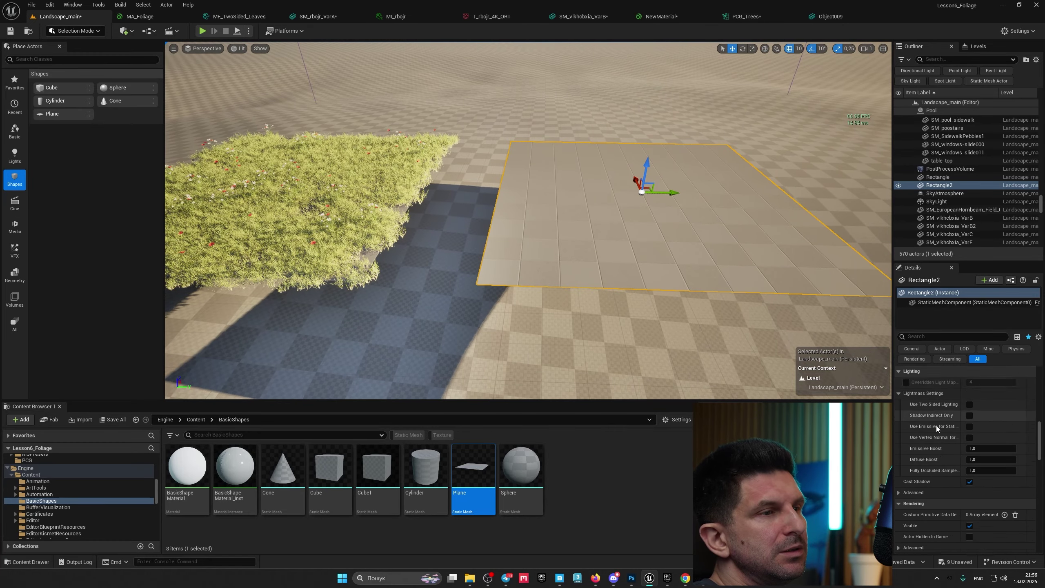
scroll(965, 462, "up", 3)
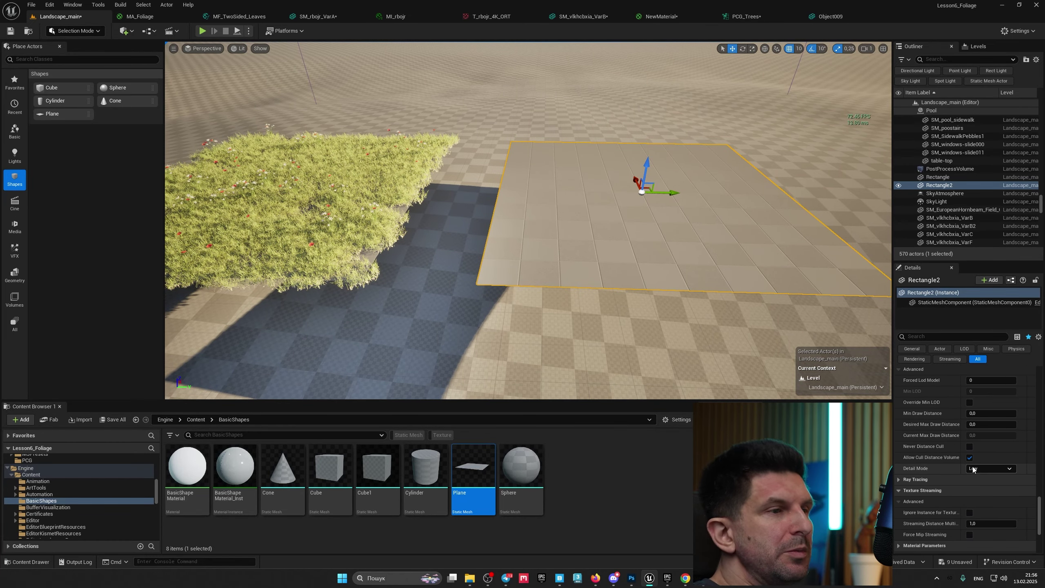
left_click(923, 336)
type("ta")
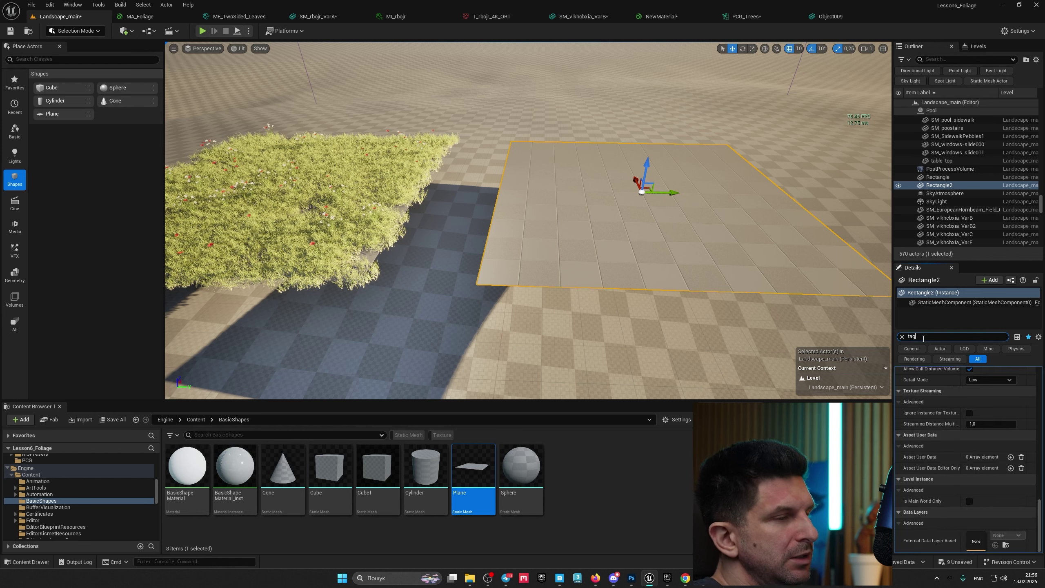
type("g")
left_click(1017, 415)
left_click(990, 427)
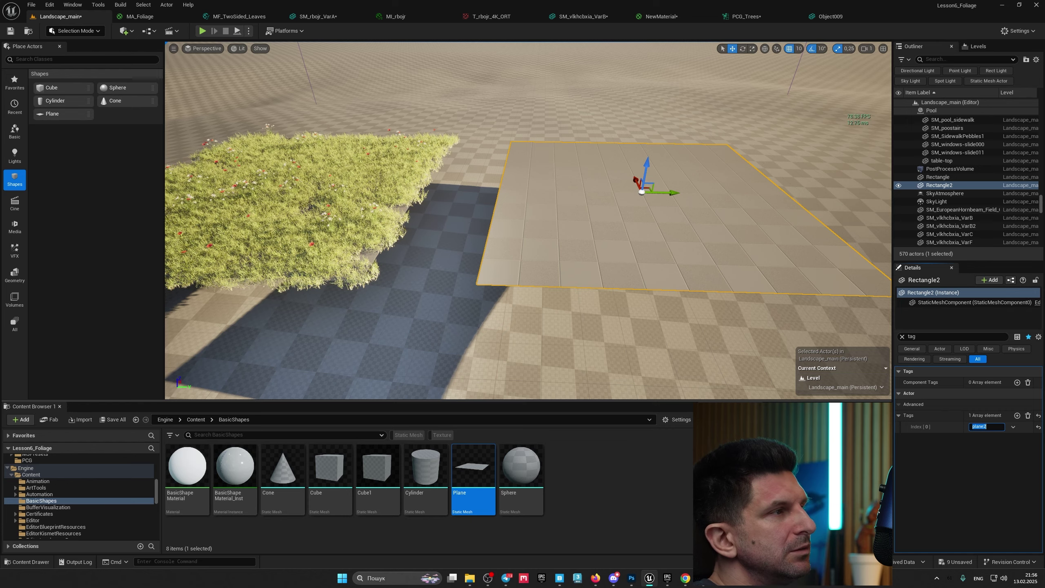
Set the World Ray Hit Query's Actor Tags List in PCG_Grass to "plane1, plane2" and return to the Landscape_main level
mouse_move(379, 136)
right_mouse_down()
mouse_move(365, 116)
mouse_move(365, 136)
right_mouse_up()
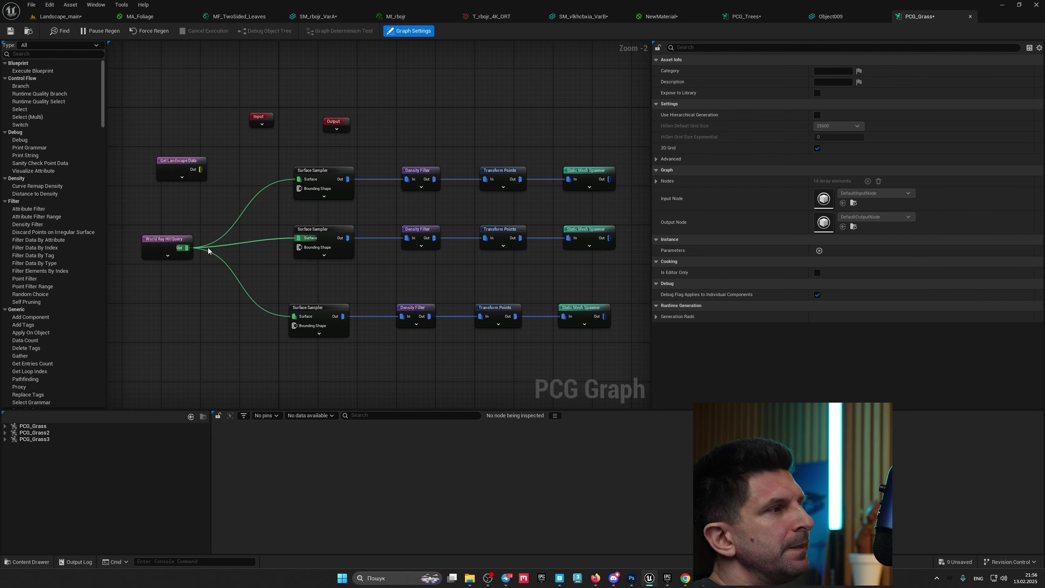
left_click(170, 238)
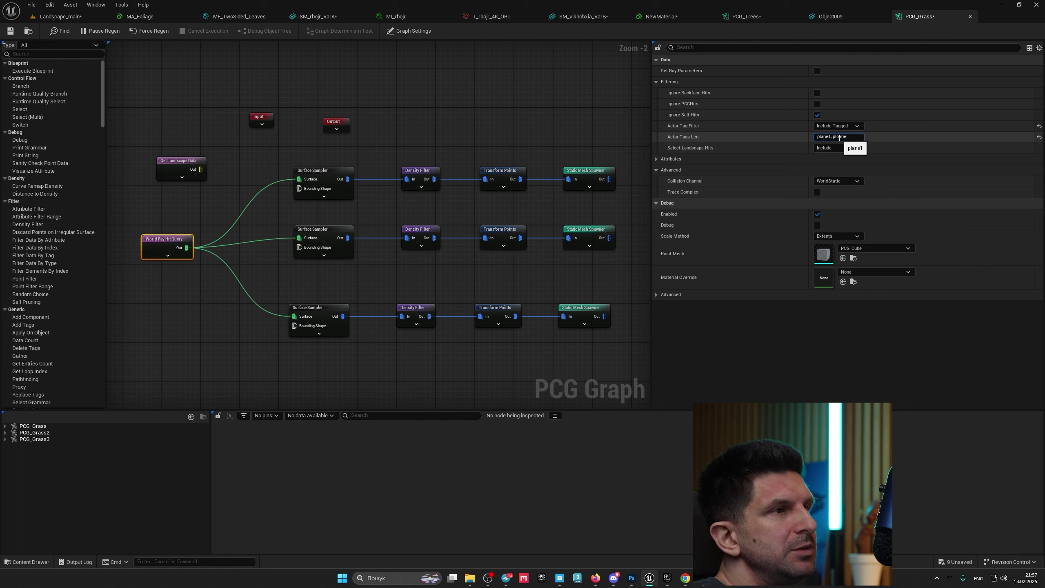
key("BackSpace")
key("BackSpace")
key("BackSpace")
key("BackSpace")
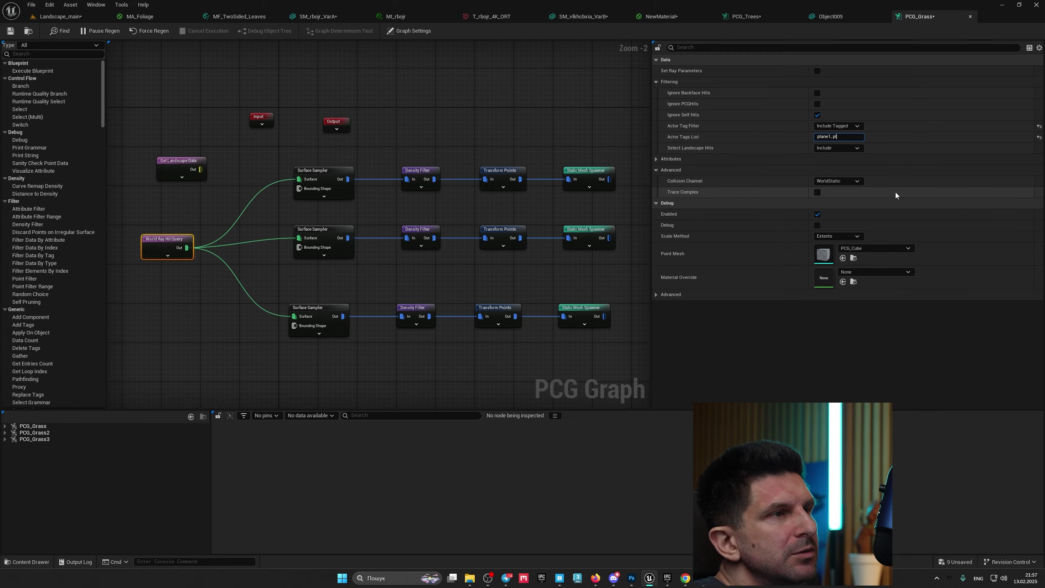
key("Return")
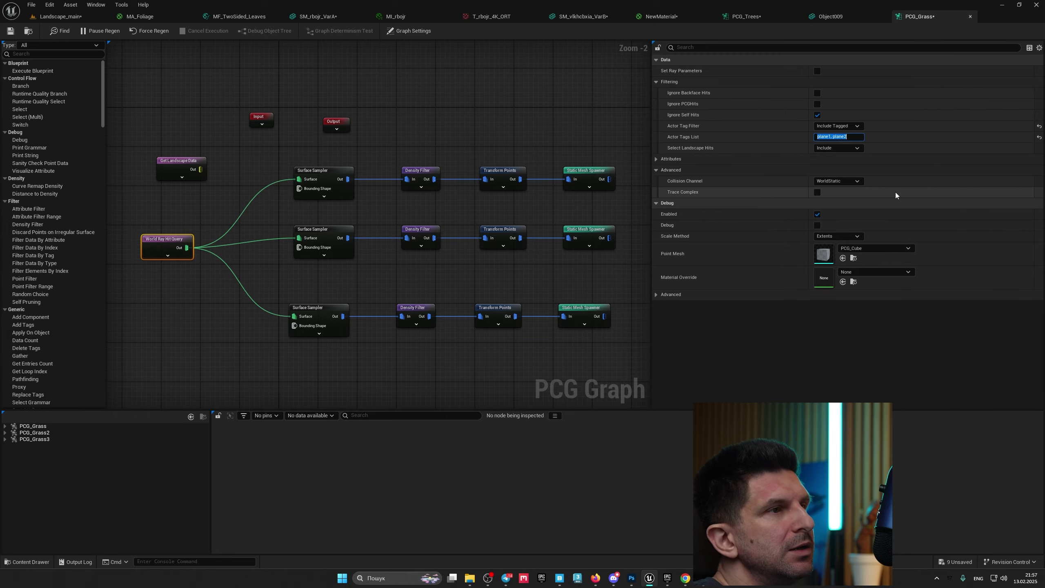
left_click(69, 17)
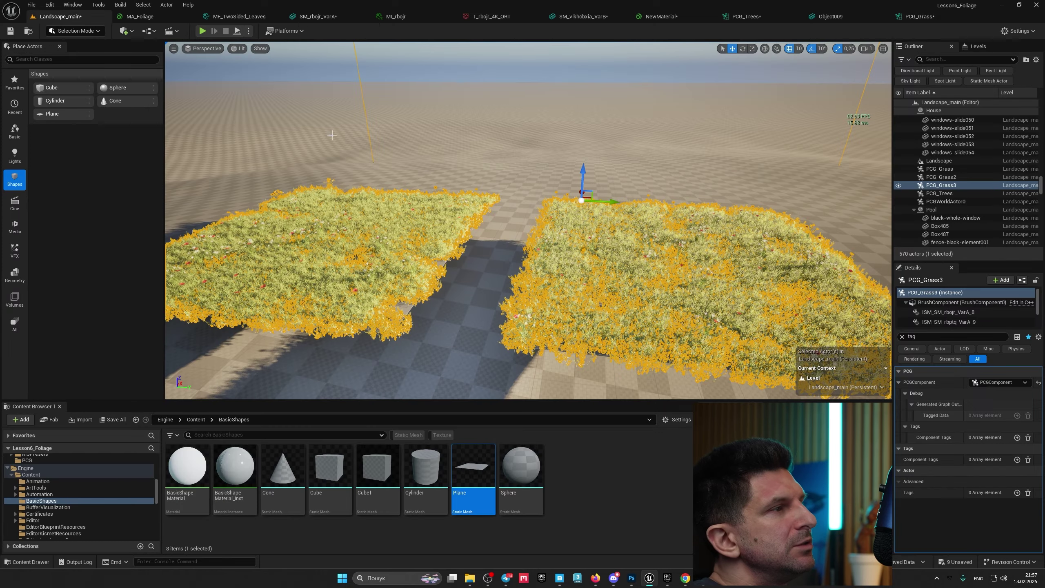
left_click(671, 172)
left_click(658, 247)
right_click_drag(658, 247, 647, 265)
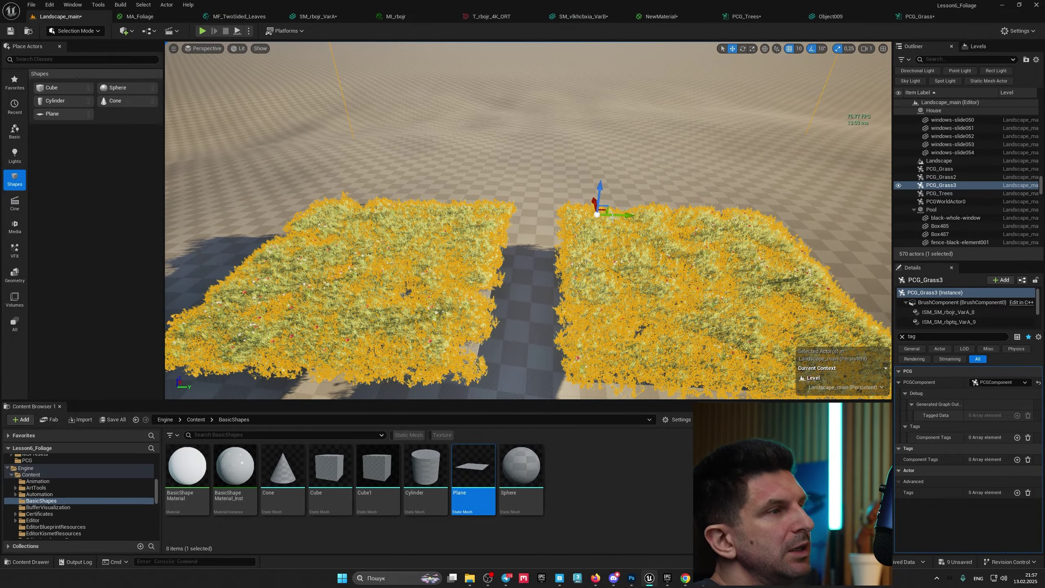
left_click_drag(613, 216, 426, 217, "alt")
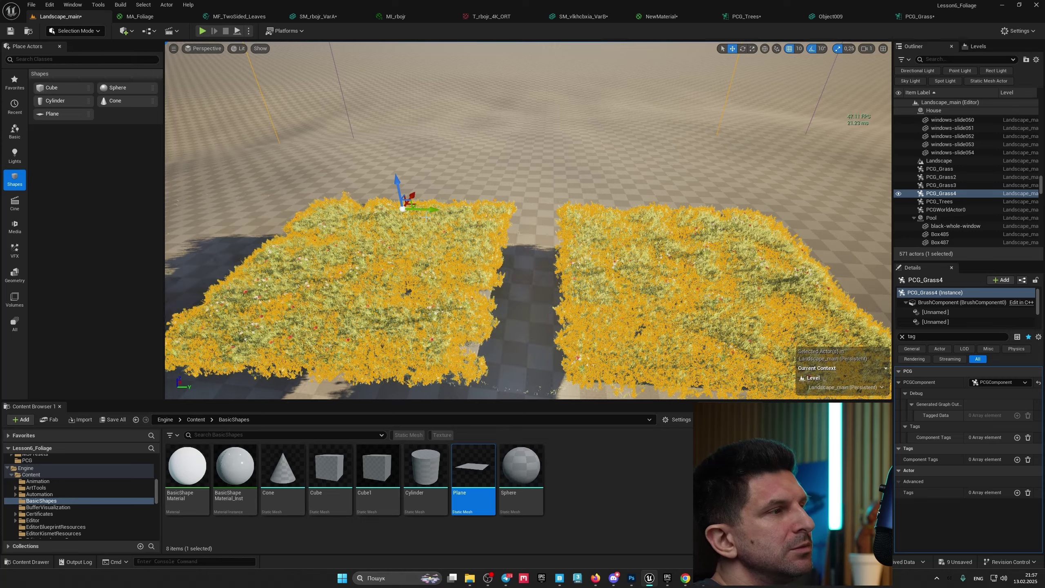
key("ctrl+z")
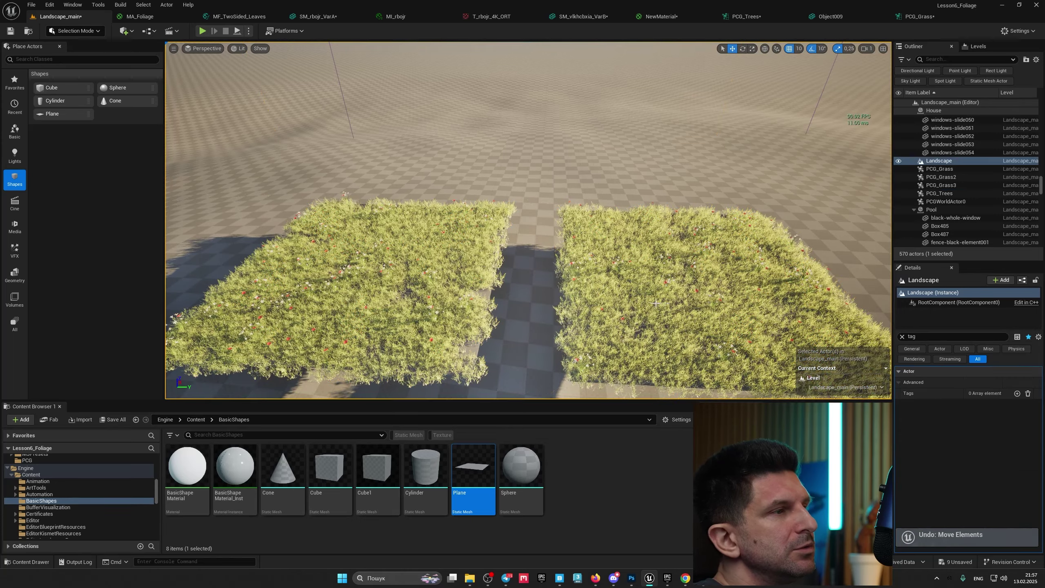
Focus on the PCG_Grass3 volume and hide its grass to expose the two rectangles underneath
key("q")
right_click_drag(656, 303, 673, 215)
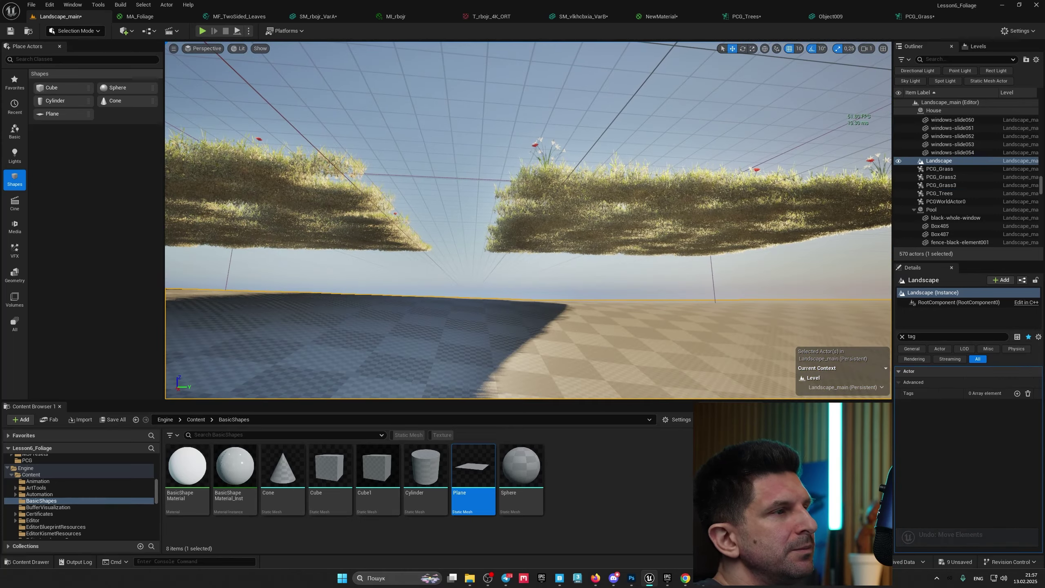
double_click(941, 185)
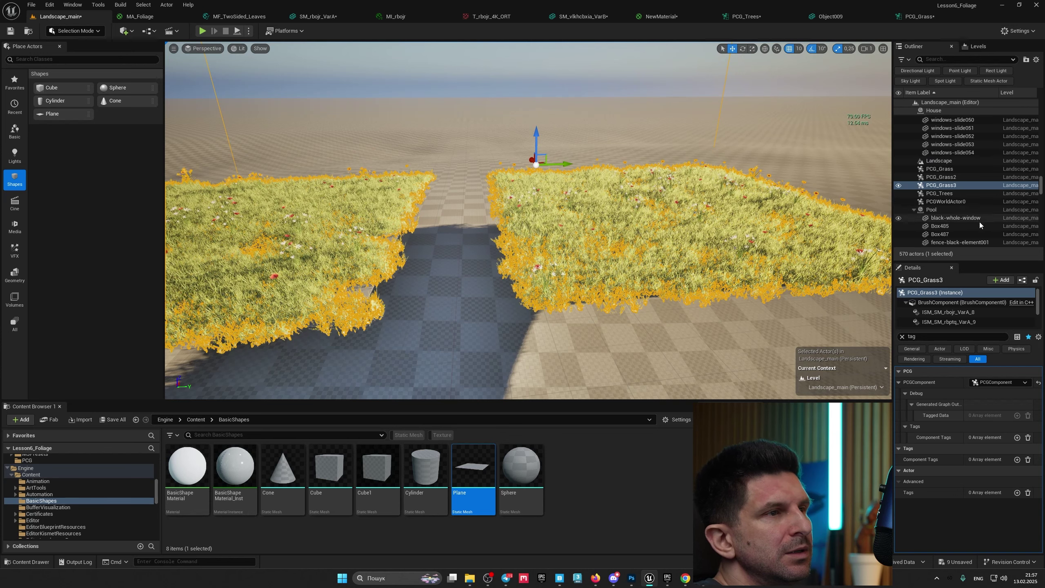
left_click(914, 209)
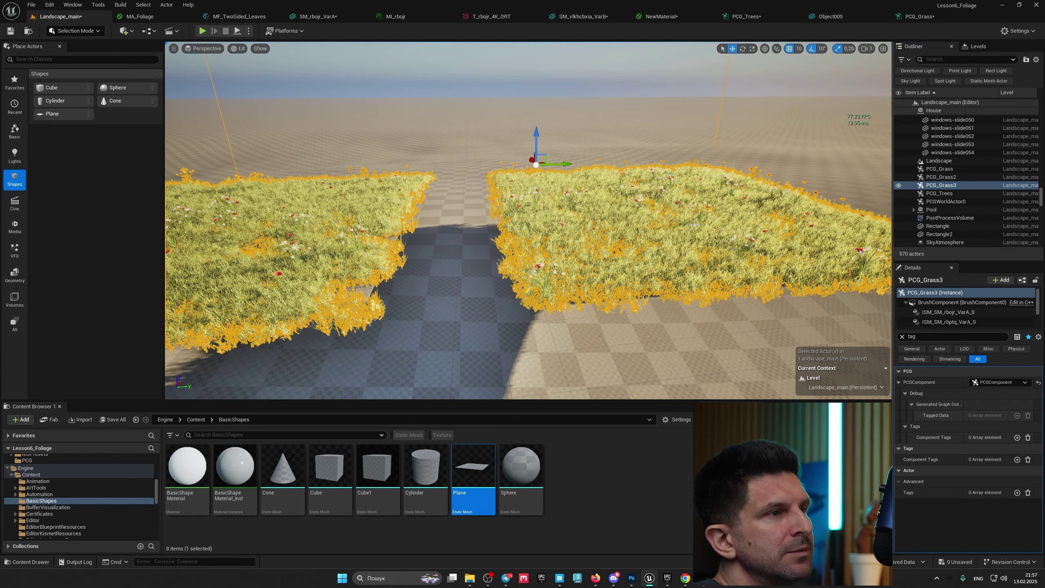
key("h")
Duplicate Rectangle2 into the gap between the two planes and raise the copy to a height of 120
left_click(670, 239)
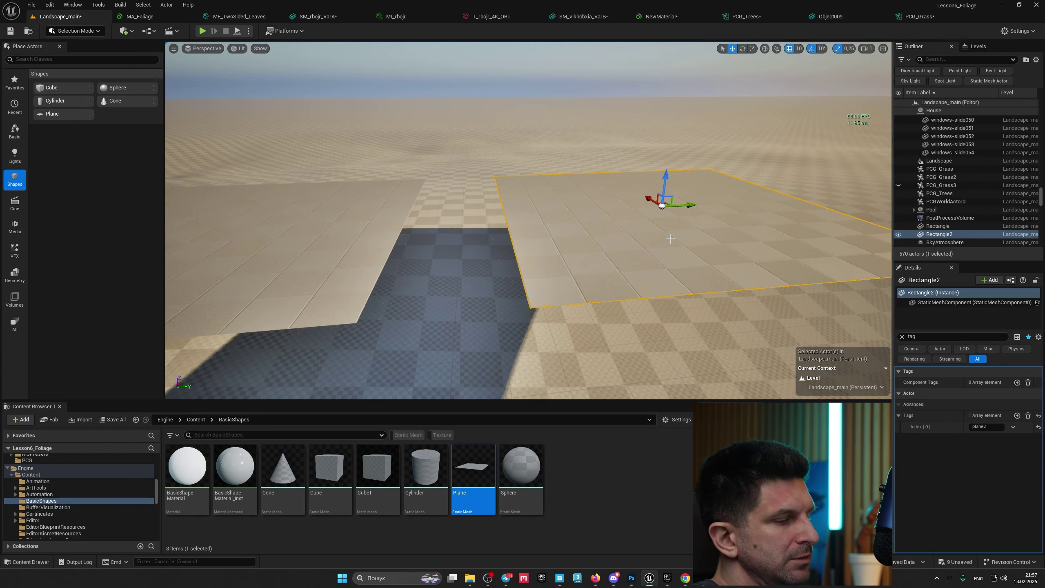
left_click_drag(686, 206, 503, 236, "alt")
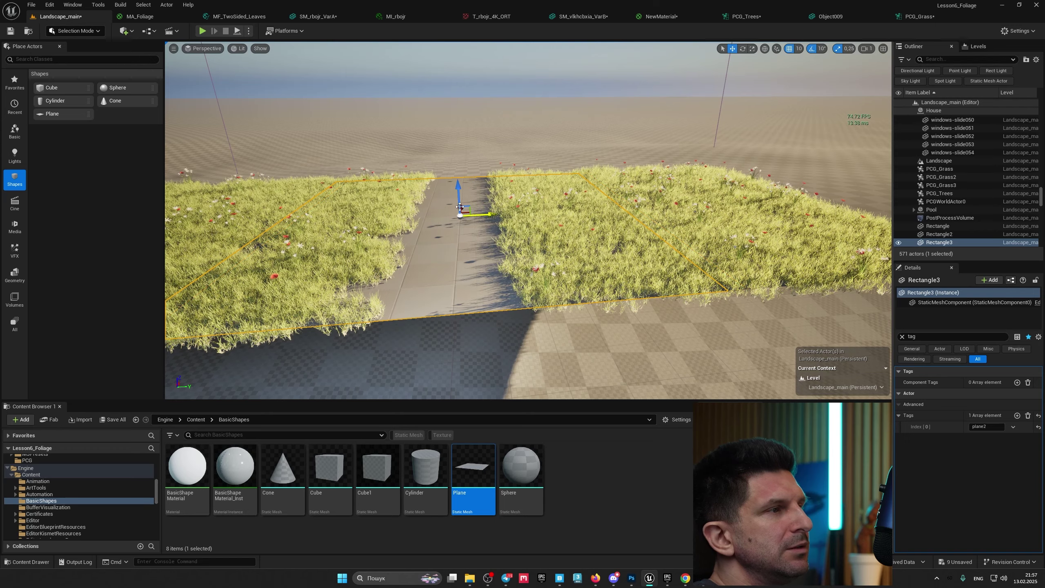
right_click_drag(474, 228, 459, 246)
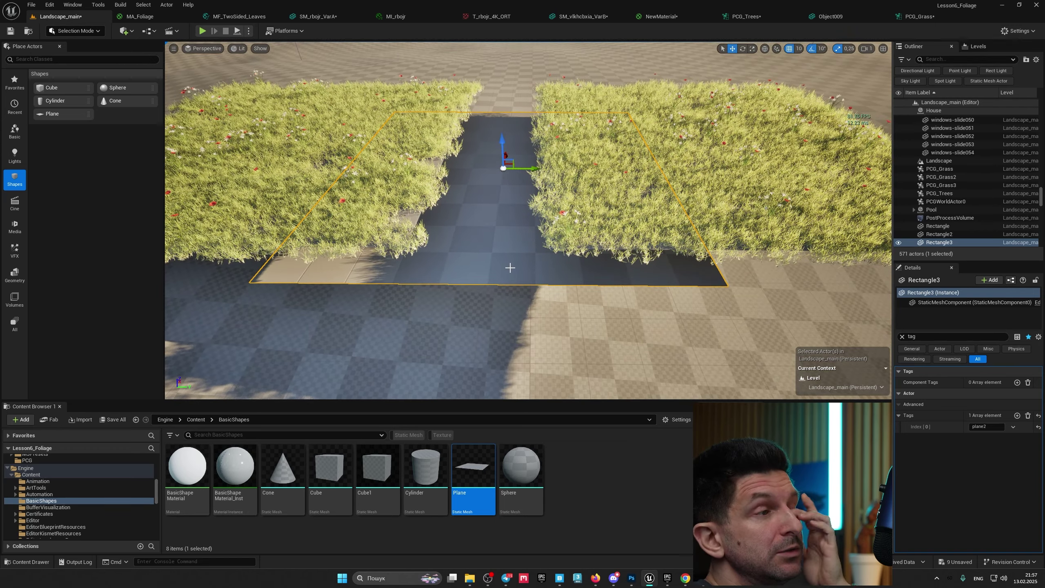
left_click_drag(501, 150, 501, 128)
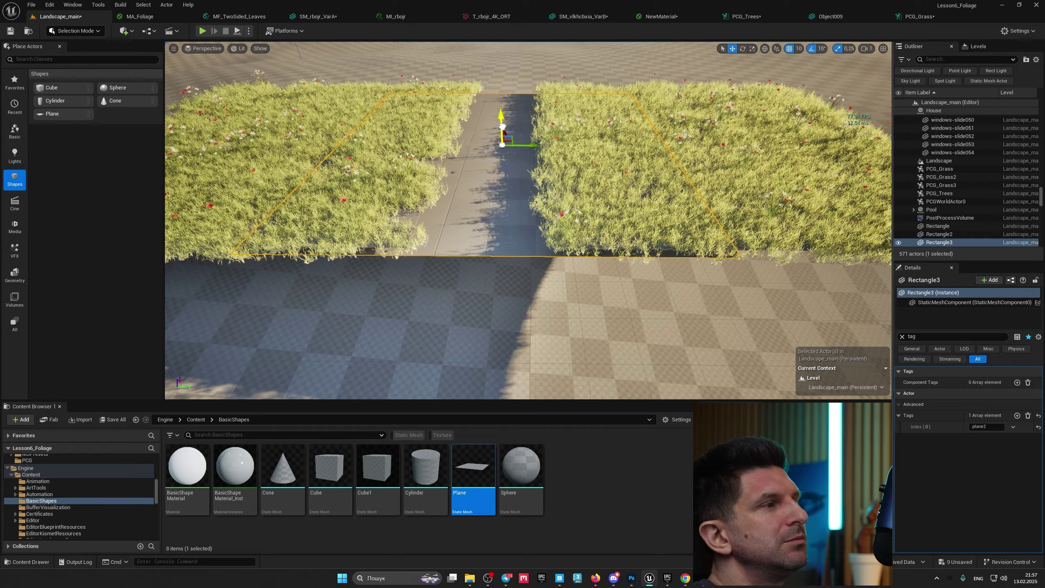
Open the graph of PCG_Grass3 and undock it as a floating window over the Landscape_main level
right_click_drag(502, 157, 463, 169)
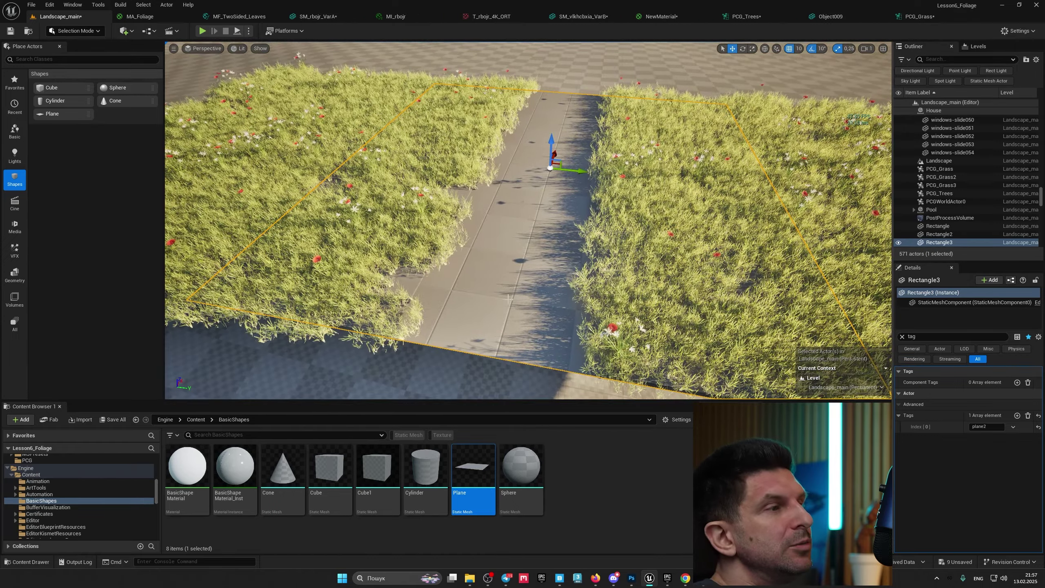
right_click_drag(510, 299, 405, 276)
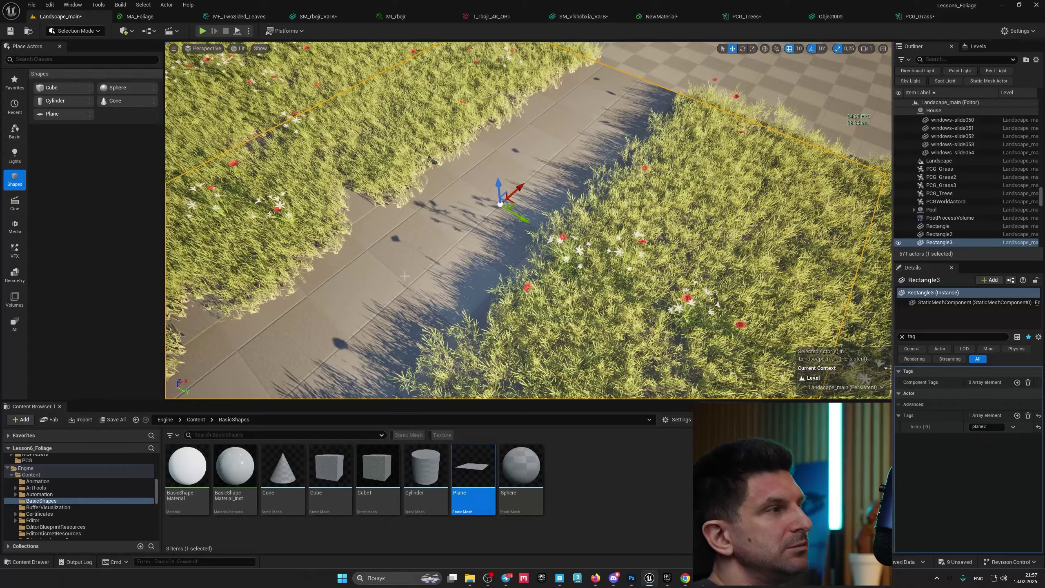
scroll(488, 278, "down", 8)
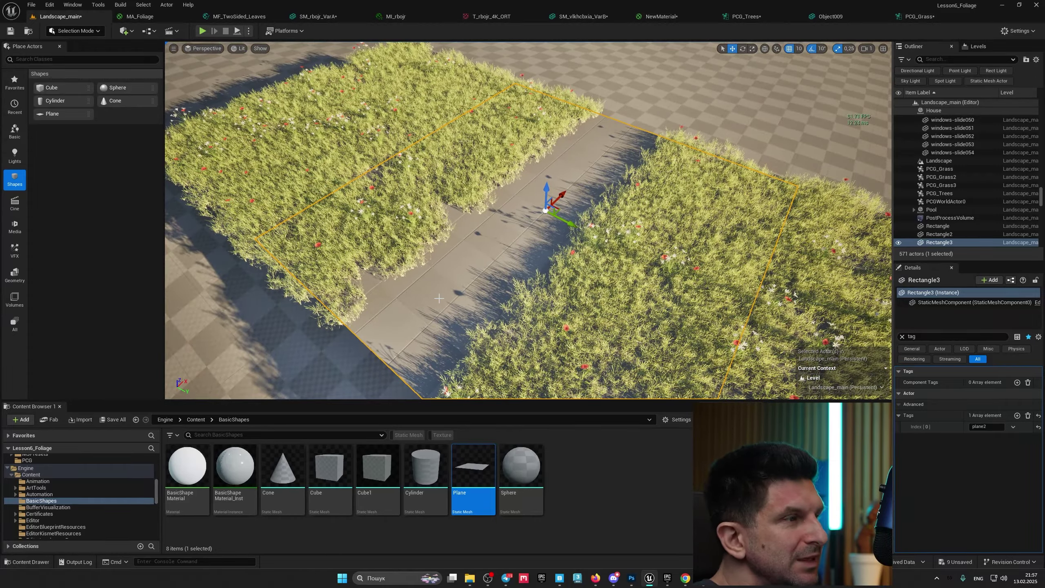
right_click_drag(526, 247, 638, 249)
right_click_drag(445, 189, 445, 200)
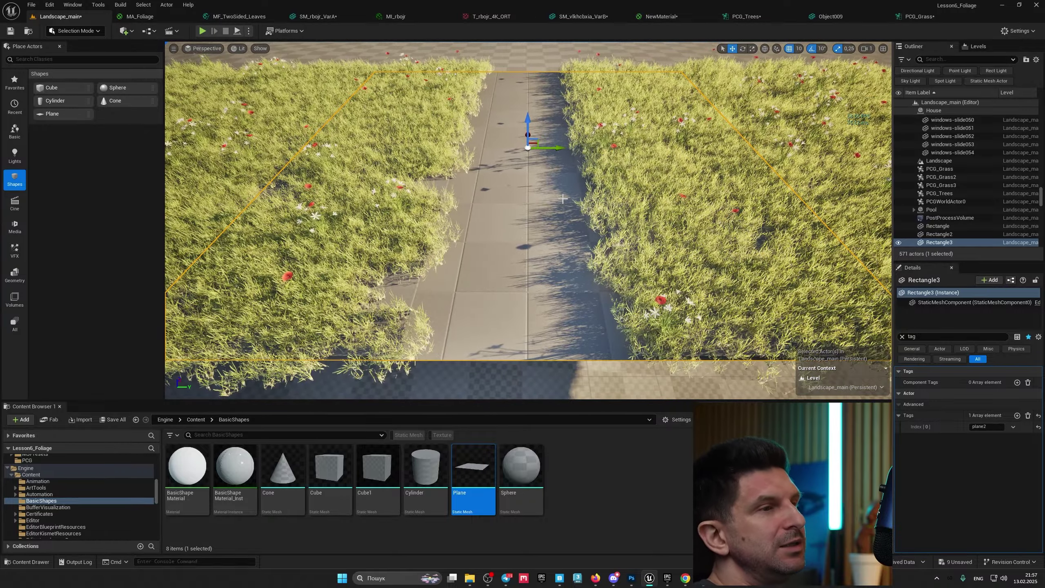
left_click(902, 337)
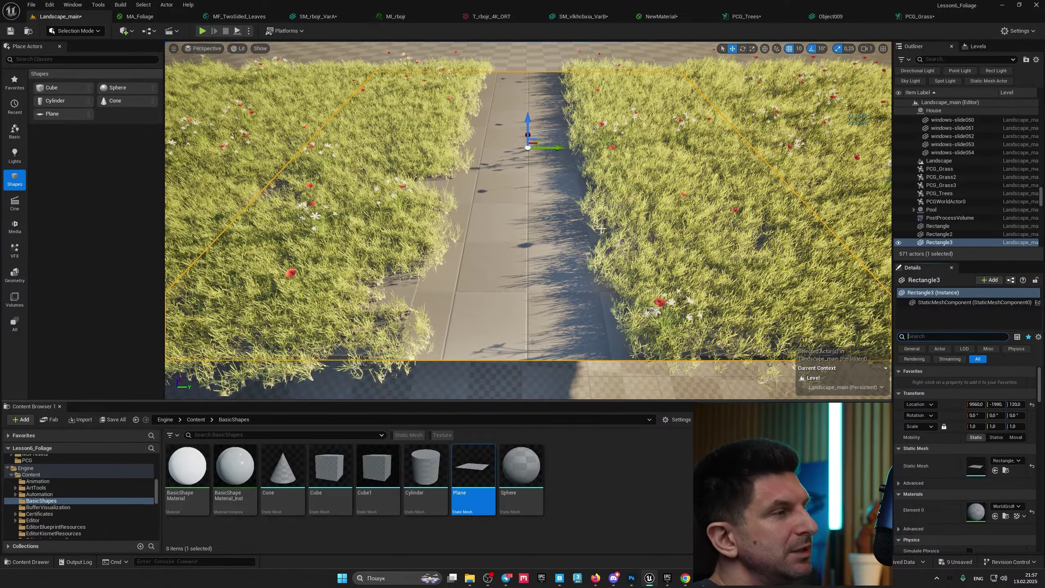
left_click(769, 157)
key("ctrl+e")
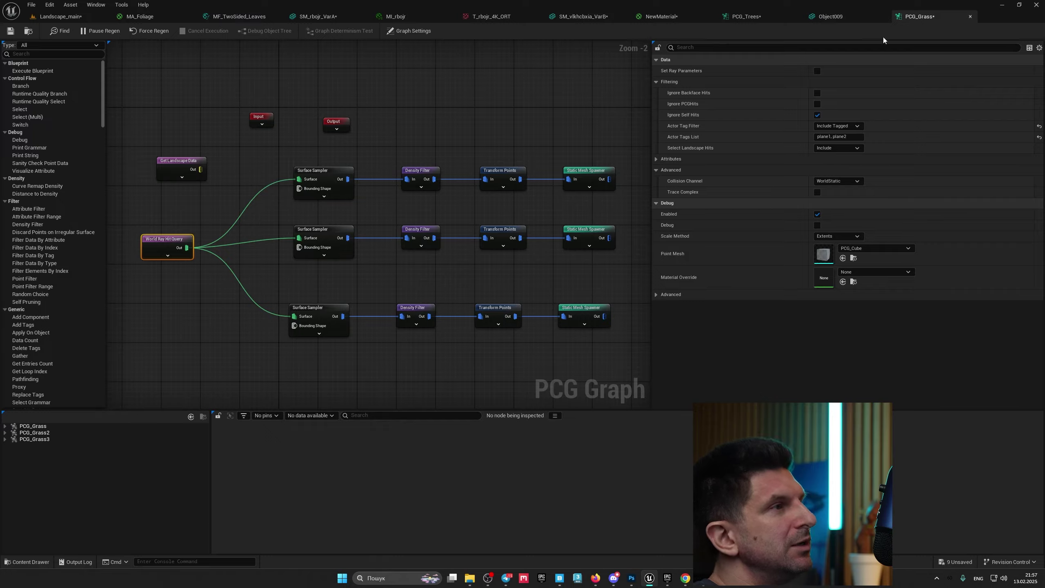
left_click_drag(920, 16, 718, 50)
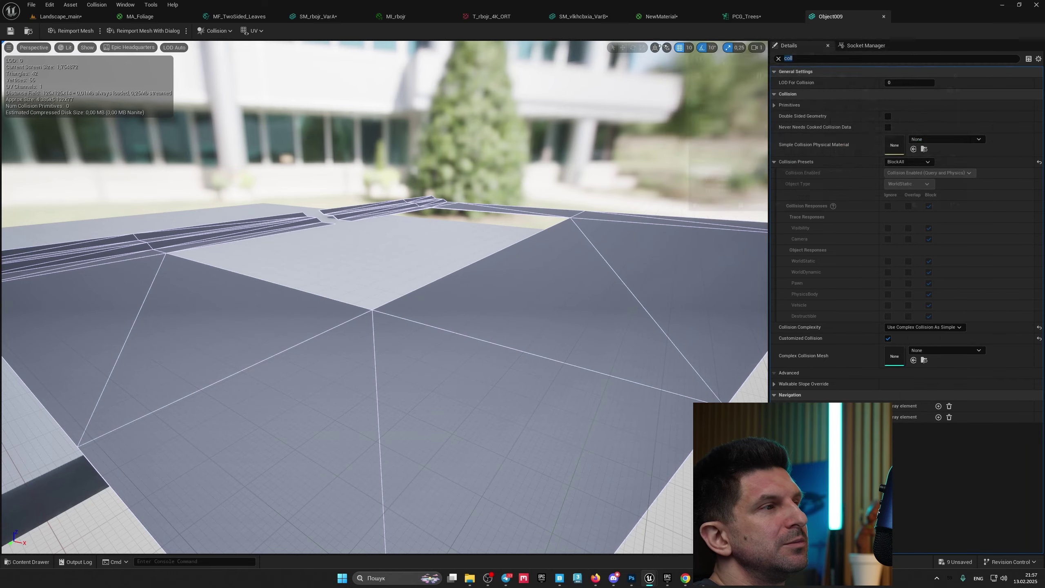
left_click(29, 17)
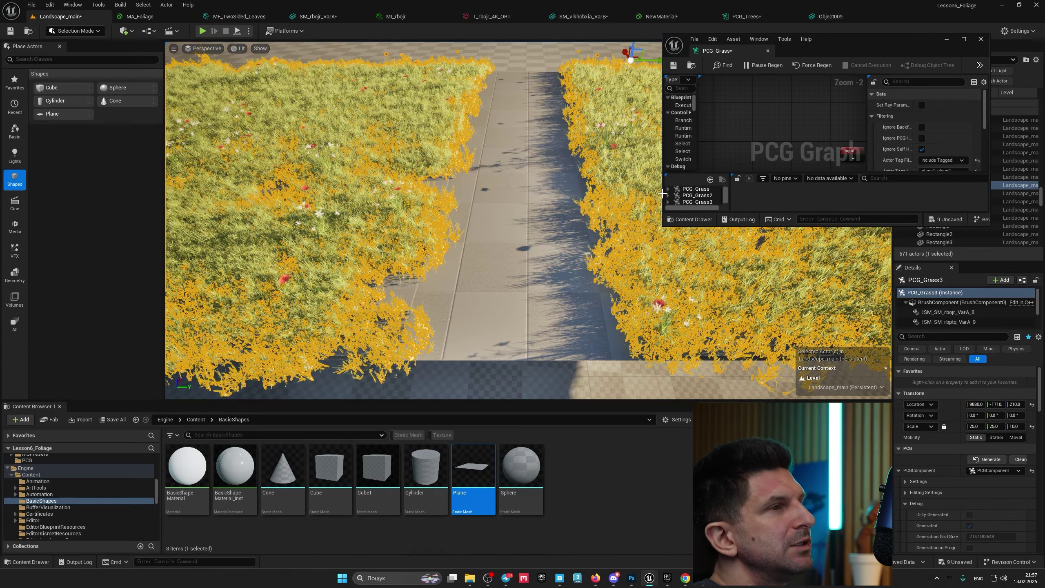
Enlarge the floating PCG_Grass graph window to full height and clear the PCG_Grass3 selection in the level
double_click(815, 226)
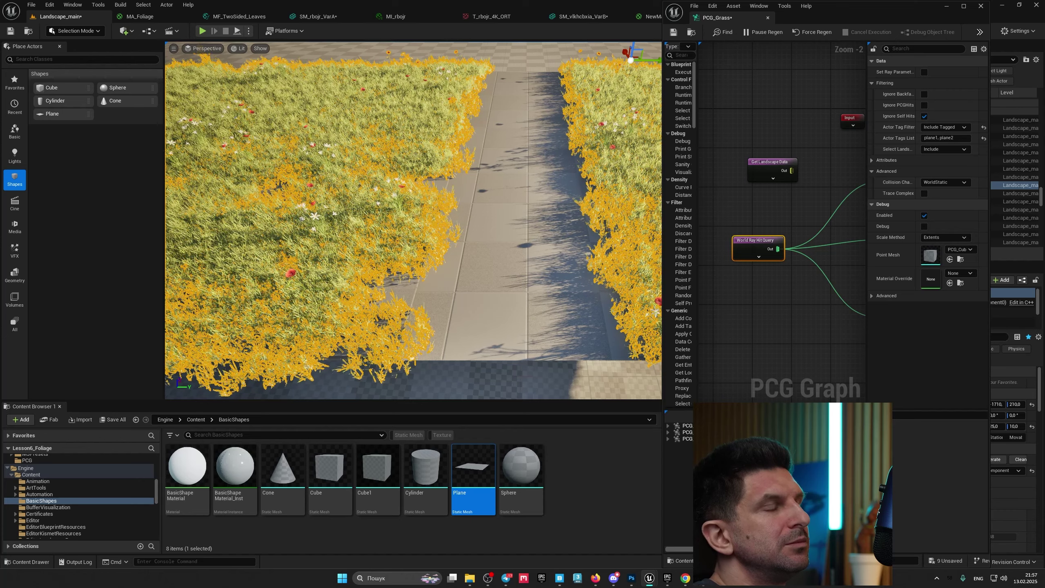
mouse_move(476, 226)
right_mouse_down()
mouse_move(498, 201)
mouse_move(469, 212)
right_mouse_up()
left_click(475, 226)
key("Escape")
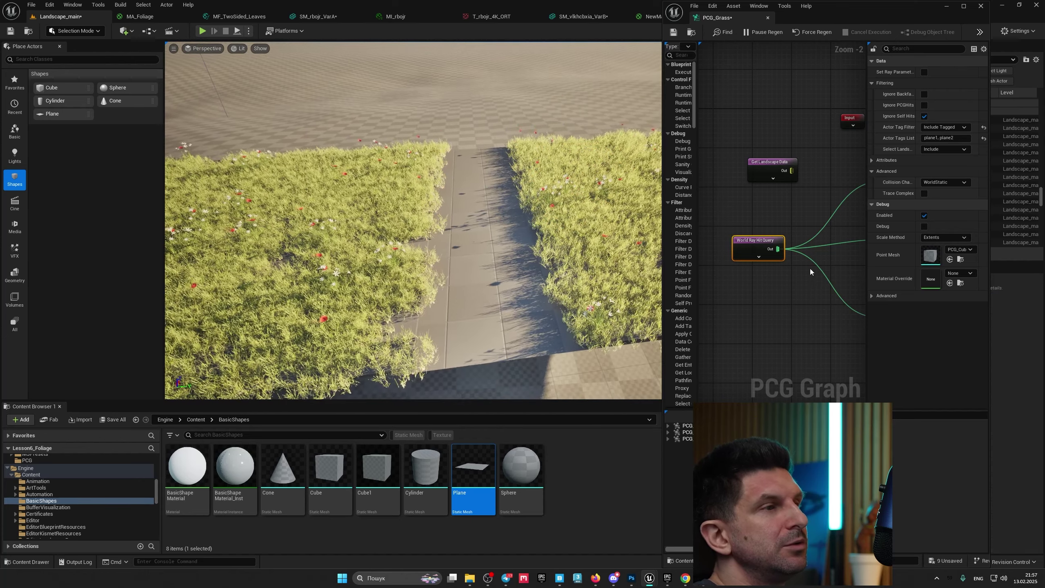
Set the World Ray Hit Query's Select Landscape Hits to Exclude, then clean up and regenerate PCG_Grass3
left_click(949, 150)
left_click(940, 158)
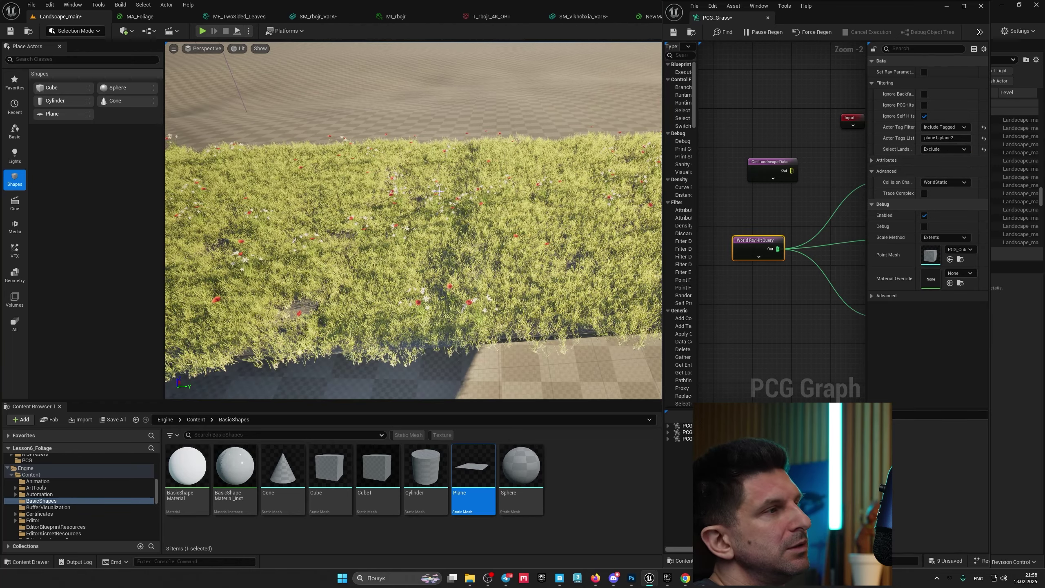
left_click(466, 175)
left_click_drag(922, 15, 864, 15)
left_click(1023, 462)
left_click(989, 459)
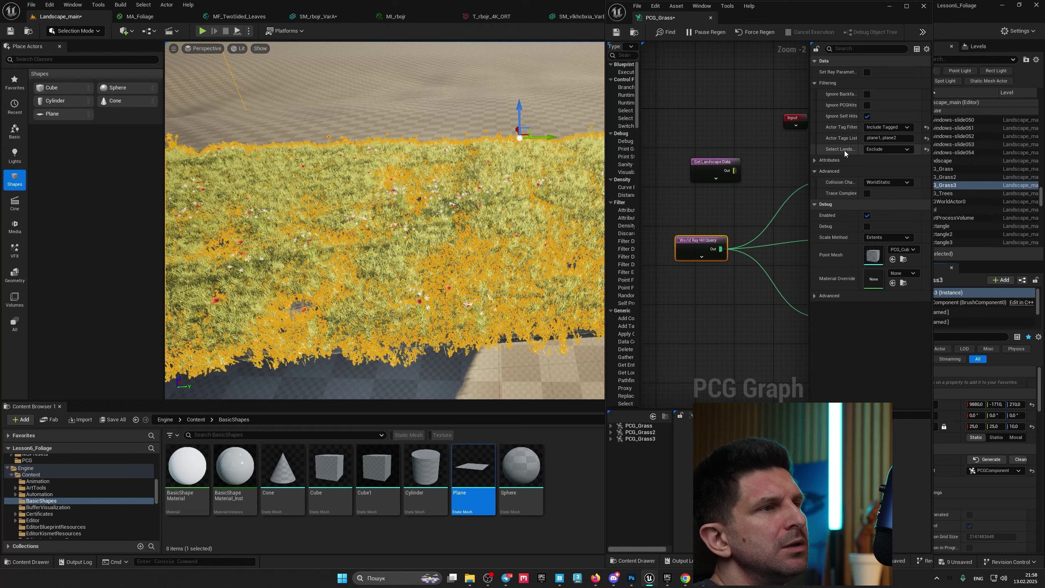
Set the World Ray Hit Query's Select Landscape Hits to Include and its Actor Tag Filter to Exclude Tagged
left_click(880, 149)
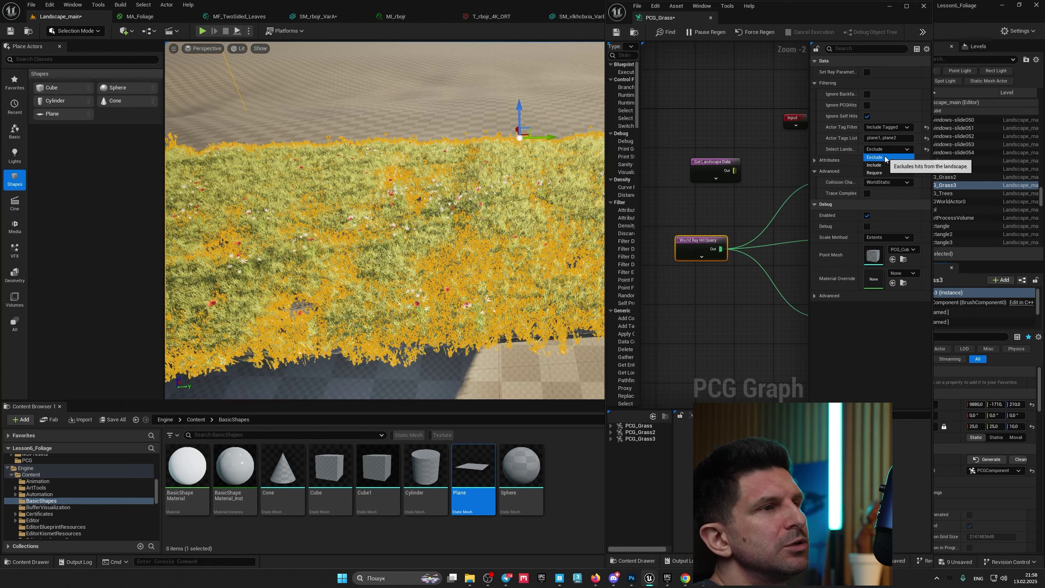
left_click(881, 166)
left_click(888, 128)
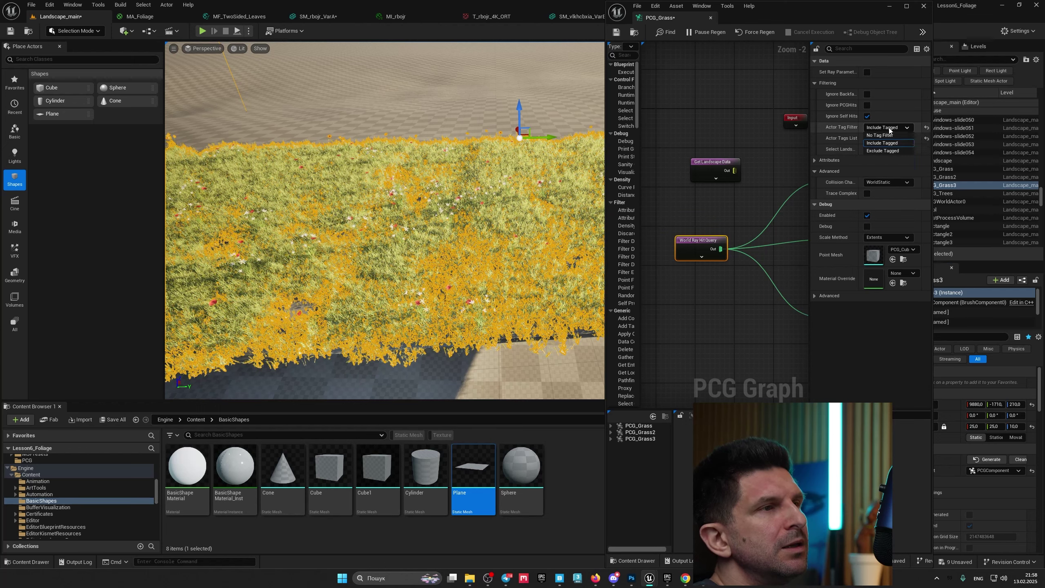
left_click(883, 151)
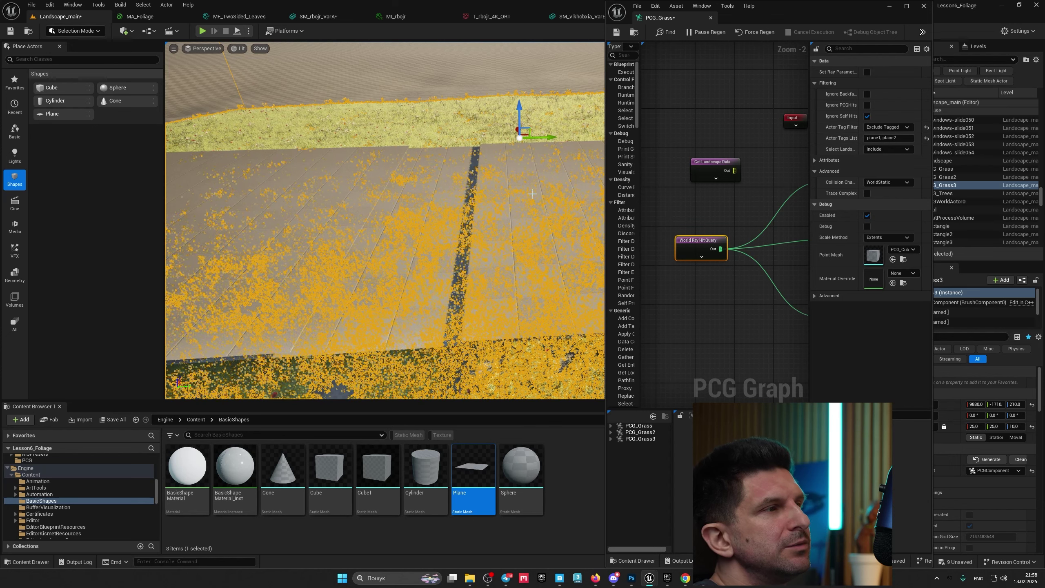
Inspect the grass around and beneath the three rectangles and close the floating PCG_Grass graph
left_click(494, 82)
mouse_move(493, 82)
right_mouse_down()
mouse_move(495, 103)
mouse_move(568, 97)
mouse_move(502, 97)
right_mouse_up()
right_click_drag(502, 165, 457, 127)
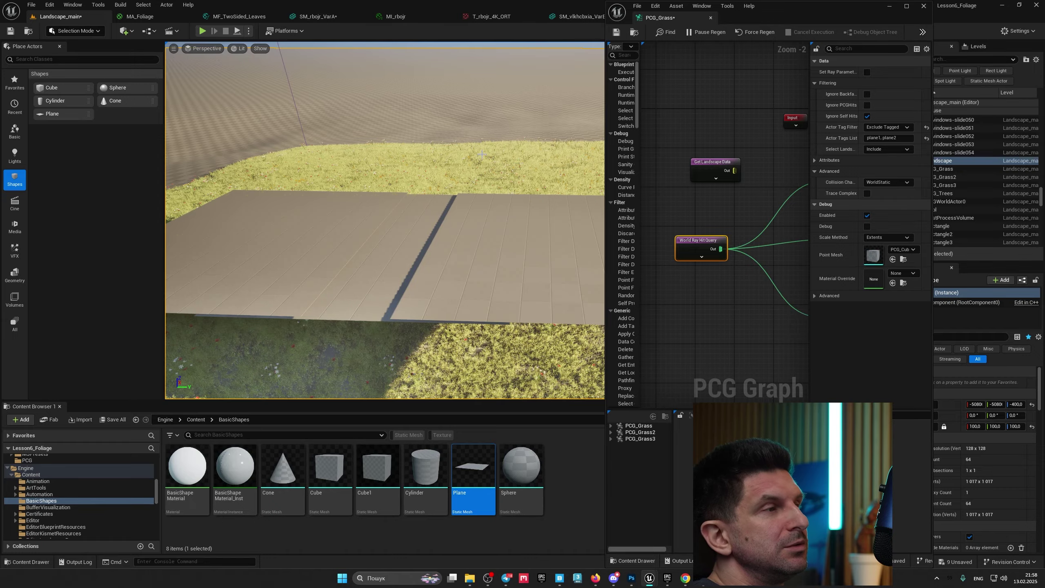
left_click(481, 154)
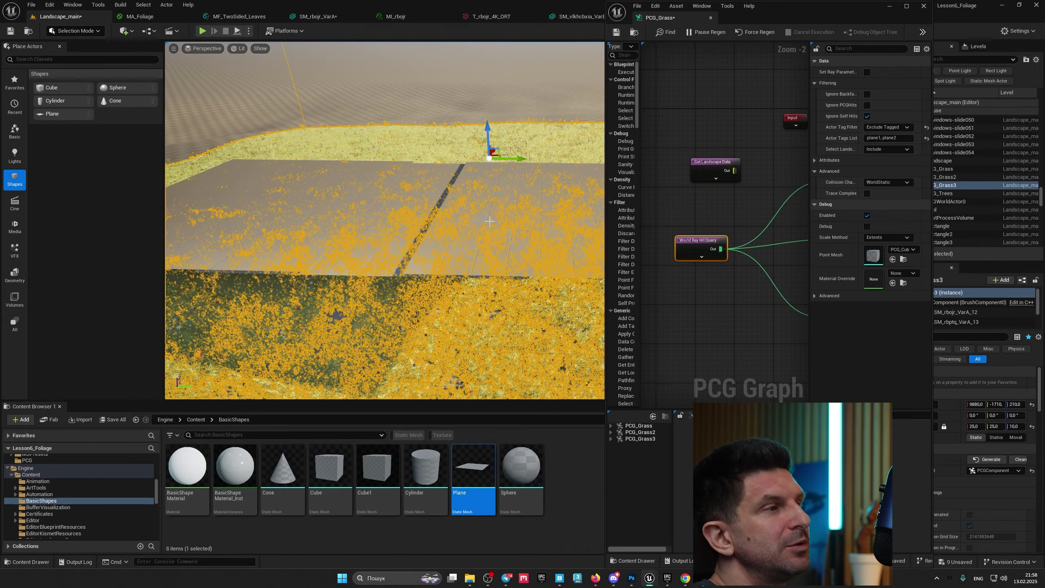
left_click(489, 222)
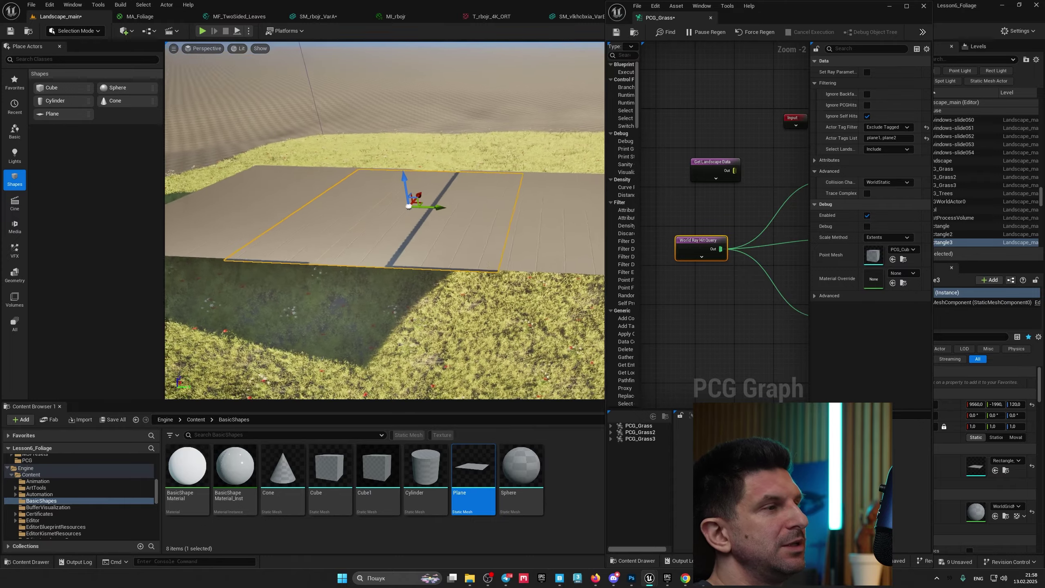
left_click(924, 6)
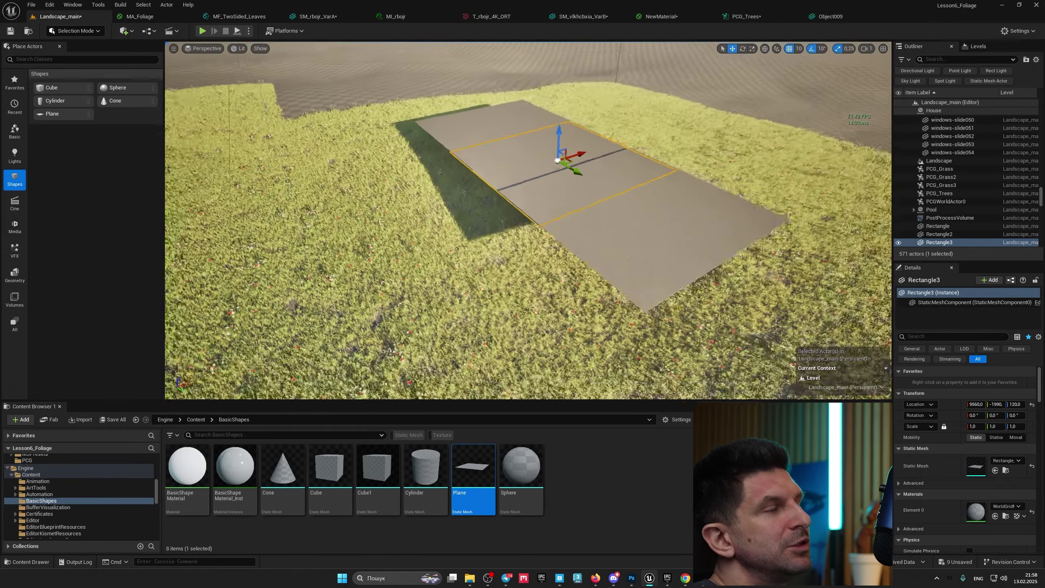
Move the PCG_Grass3 volume along X away from the neighbouring grass to about X 11490
right_click_drag(528, 221, 205, 251)
right_click_drag(594, 205, 596, 146)
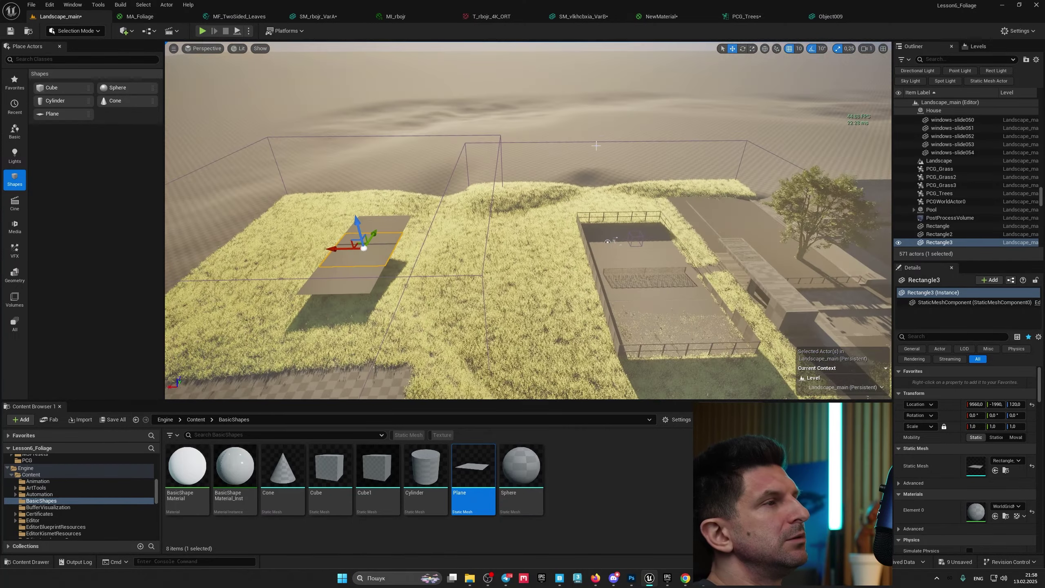
left_click(386, 166)
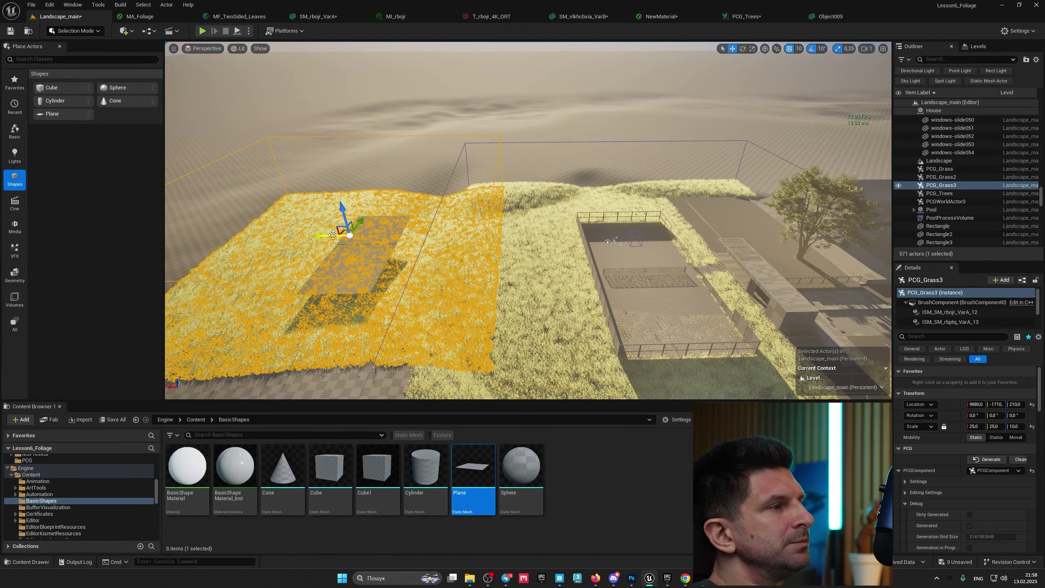
left_click_drag(333, 235, 234, 233)
key("f")
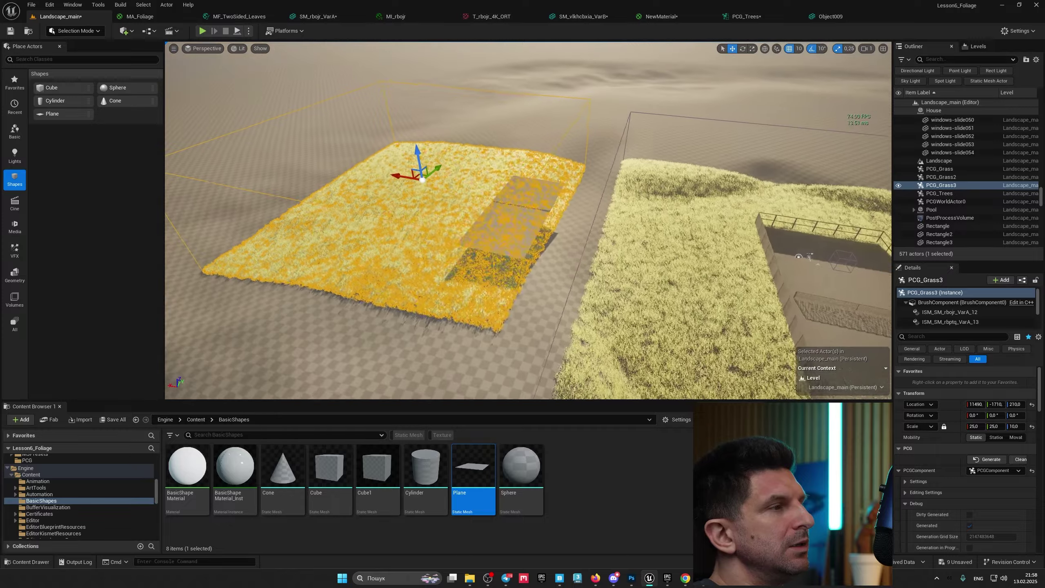
Place a sphere on the grass of PCG_Grass3 beside the rectangles and scale it uniformly to about 3.26
key("w")
right_click_drag(528, 220, 516, 226)
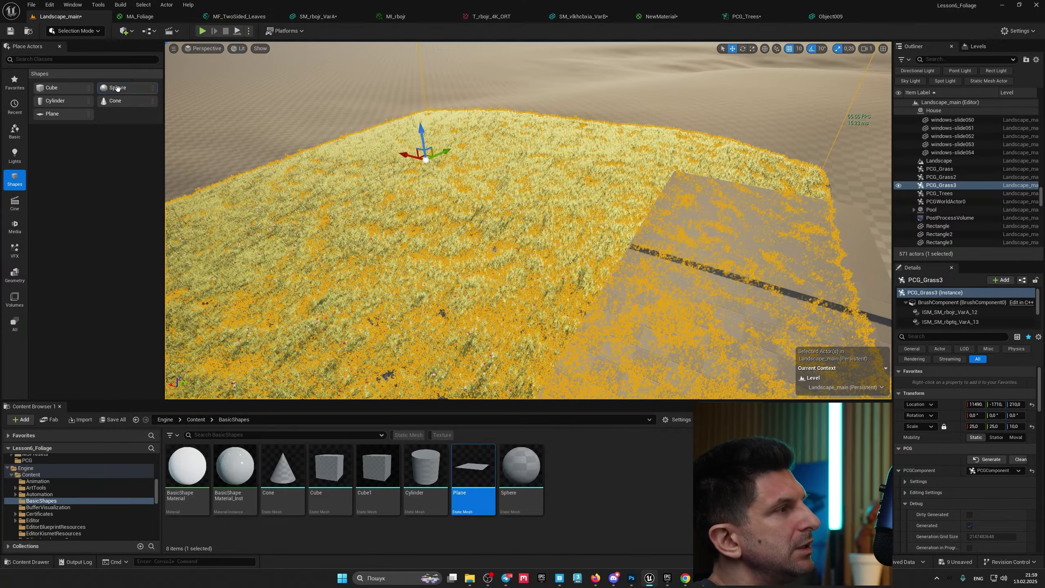
left_click_drag(459, 231, 460, 234)
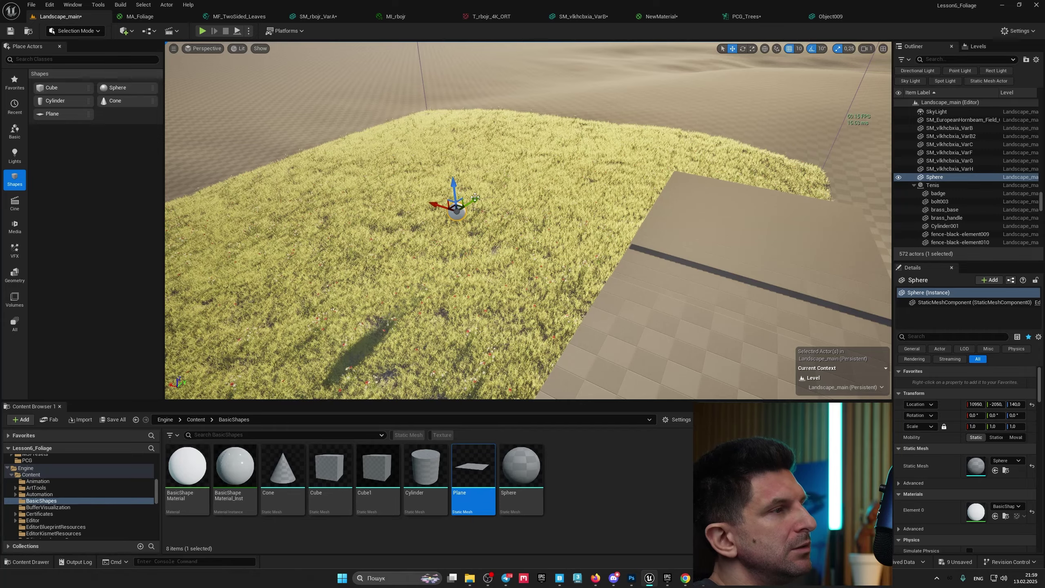
key("f")
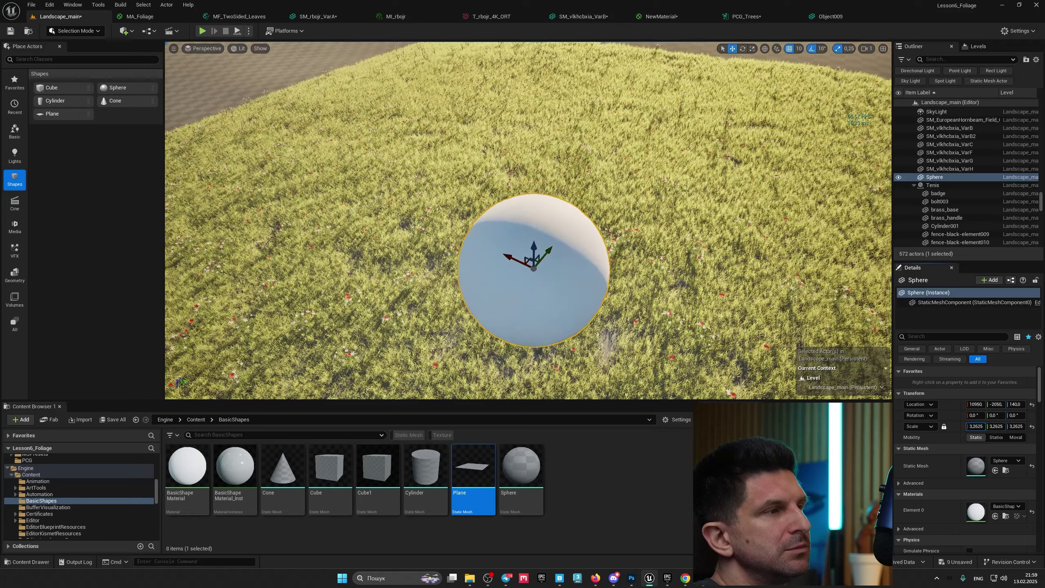
Clean up and regenerate PCG_Grass3 to include the sphere in the grass scattering
left_click(683, 300)
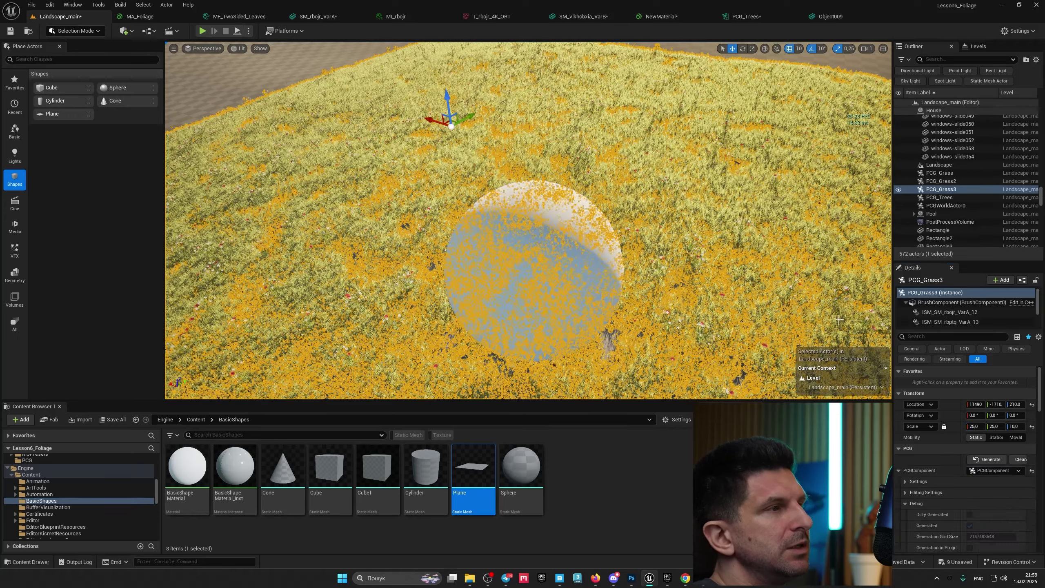
left_click(1020, 460)
left_click(991, 459)
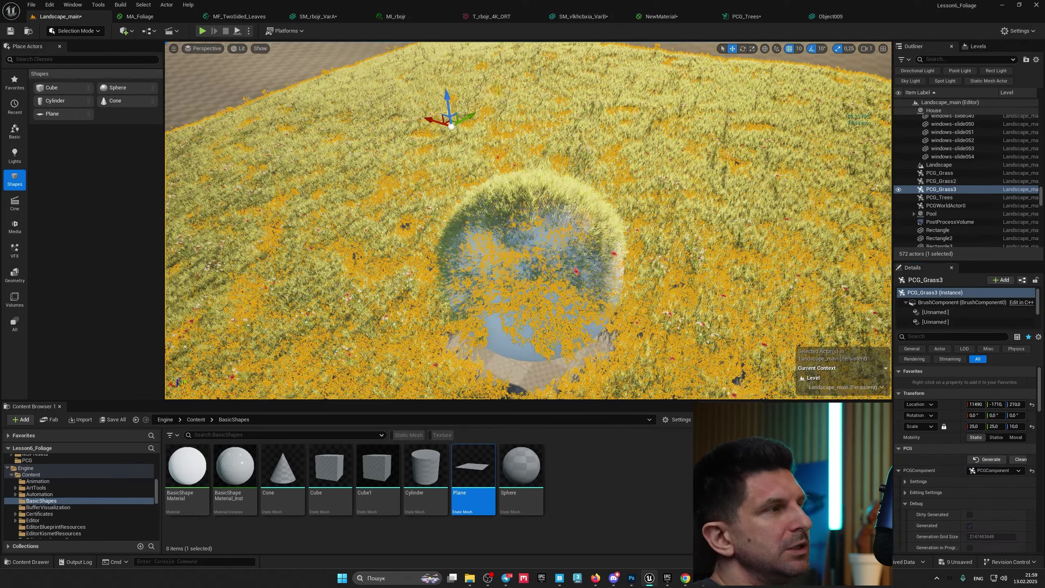
left_click(683, 300)
Move the PCG_Trees volume off the grass onto the bare hilly terrain, to about X -600
right_click_drag(576, 263, 420, 231)
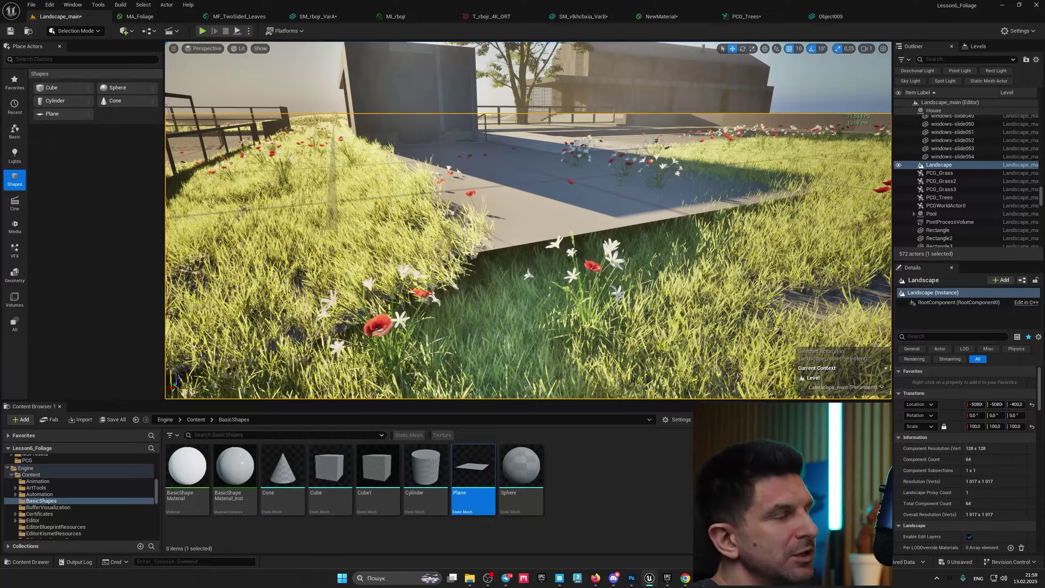
key("s")
mouse_move(528, 220)
right_mouse_down()
mouse_move(584, 242)
mouse_move(522, 232)
right_mouse_up()
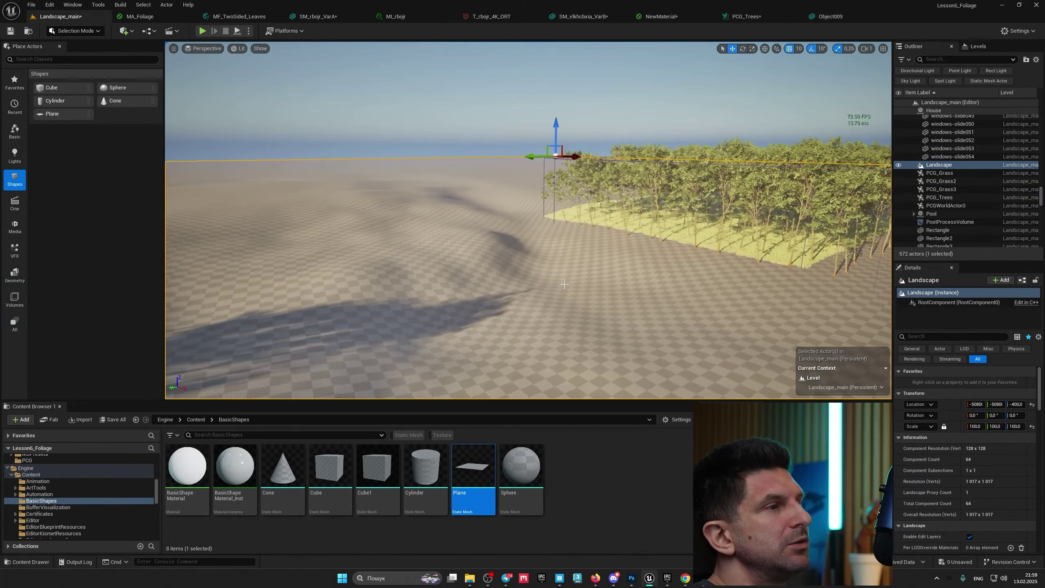
left_click(695, 196)
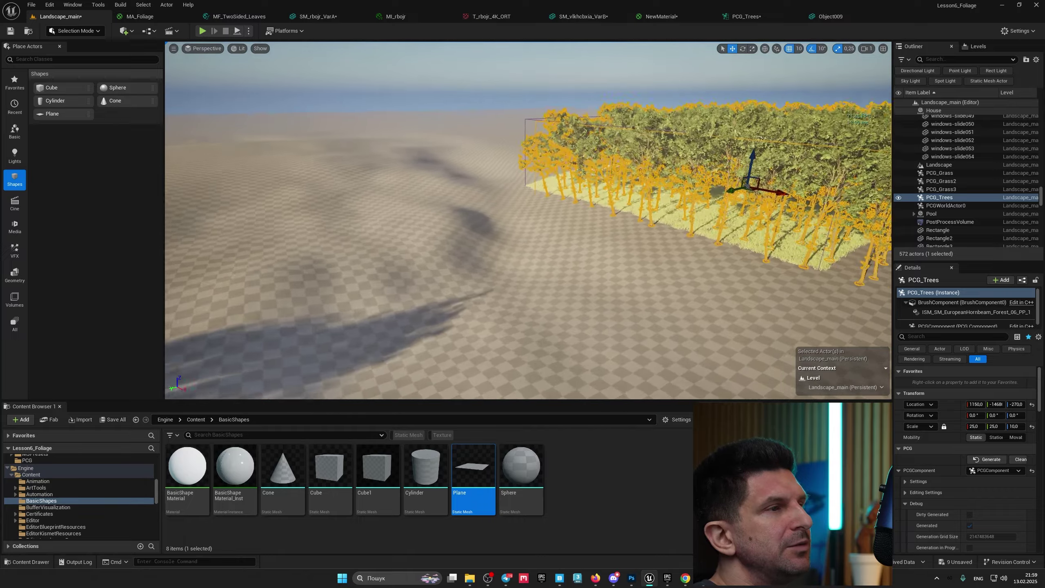
right_click_drag(771, 197, 771, 205)
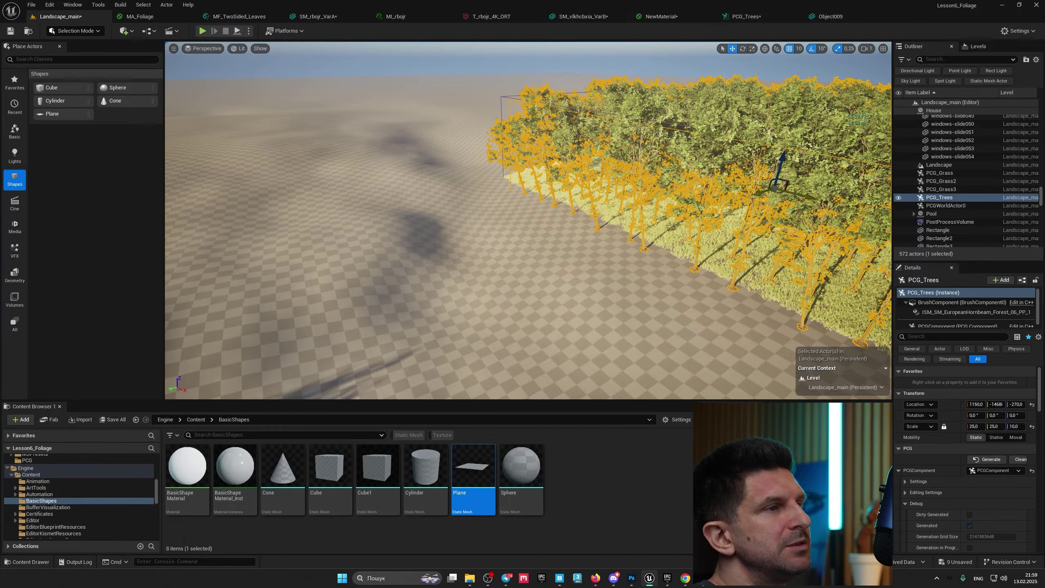
left_click_drag(780, 192, 385, 216)
right_click_drag(385, 216, 477, 290)
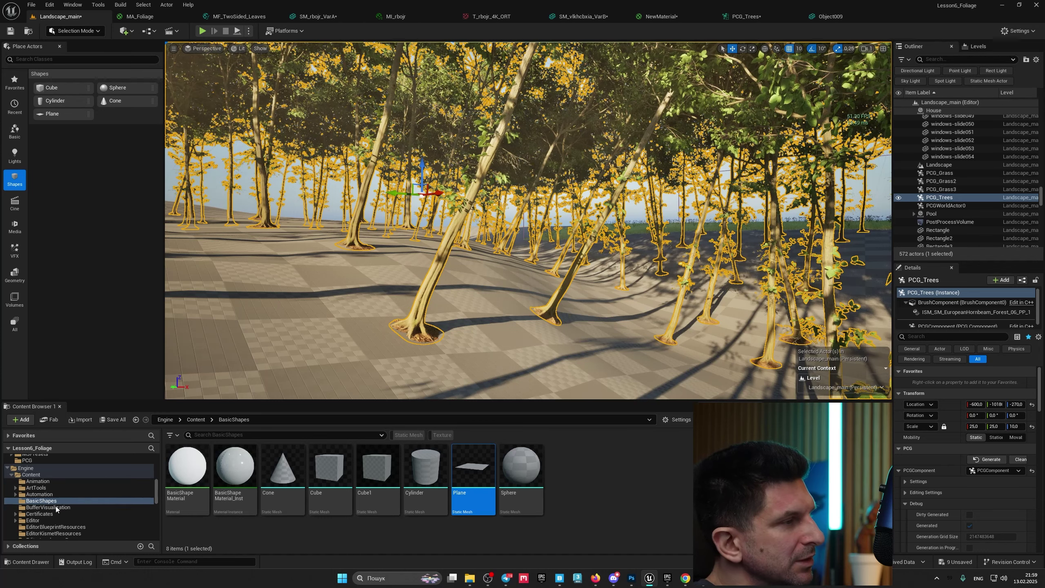
Open the graph of PCG_Trees and undock it as a tall floating window over the Landscape_main level
scroll(73, 500, "down", 10)
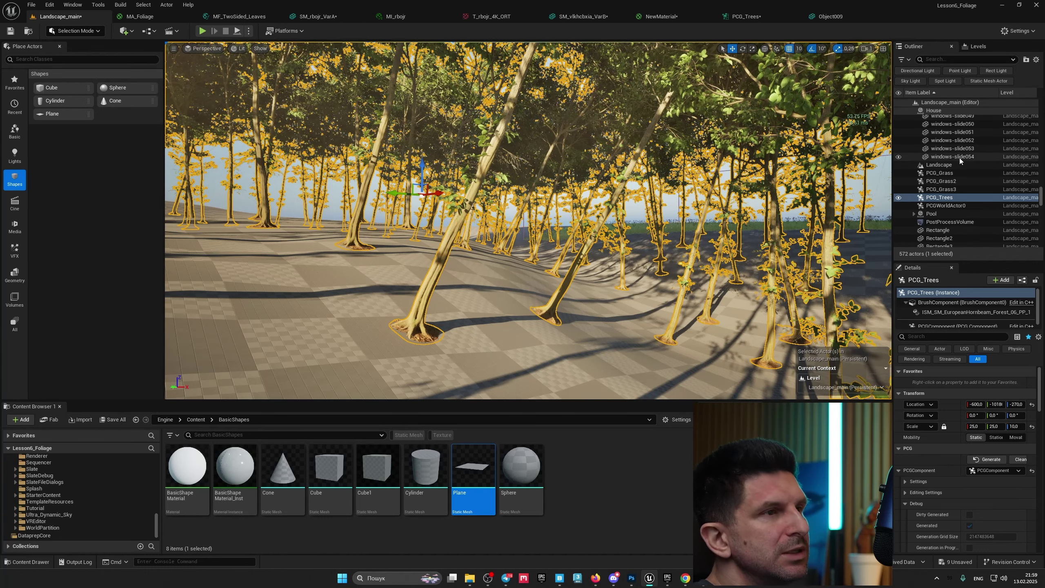
left_click(946, 197)
key("ctrl+e")
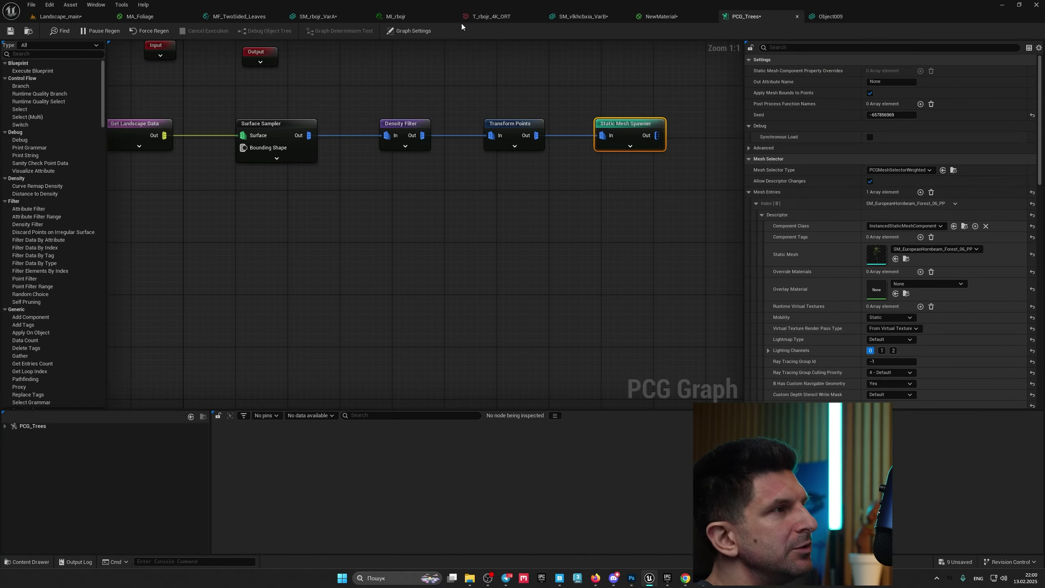
left_click_drag(746, 16, 916, 52)
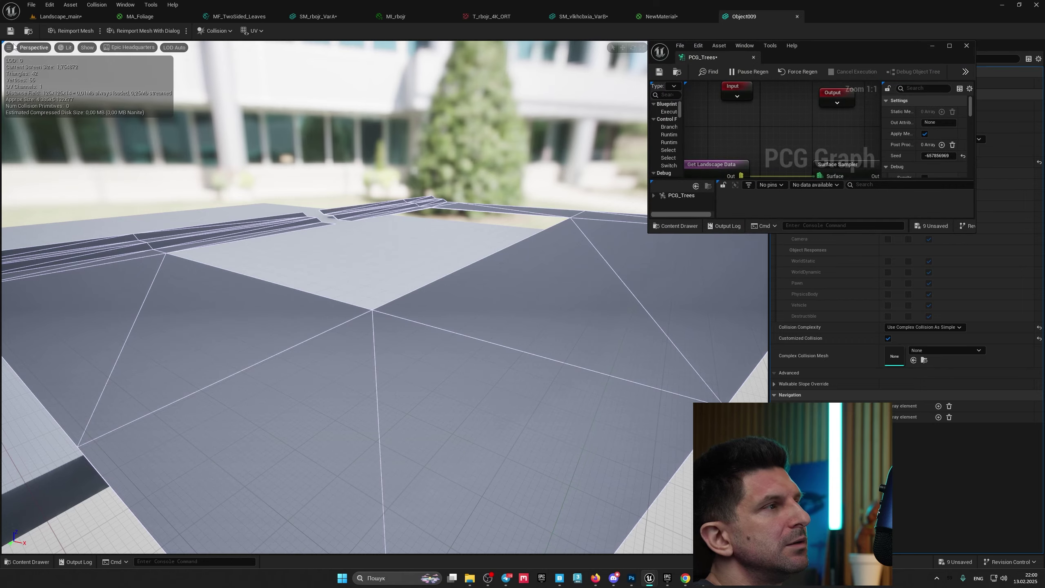
left_click(61, 16)
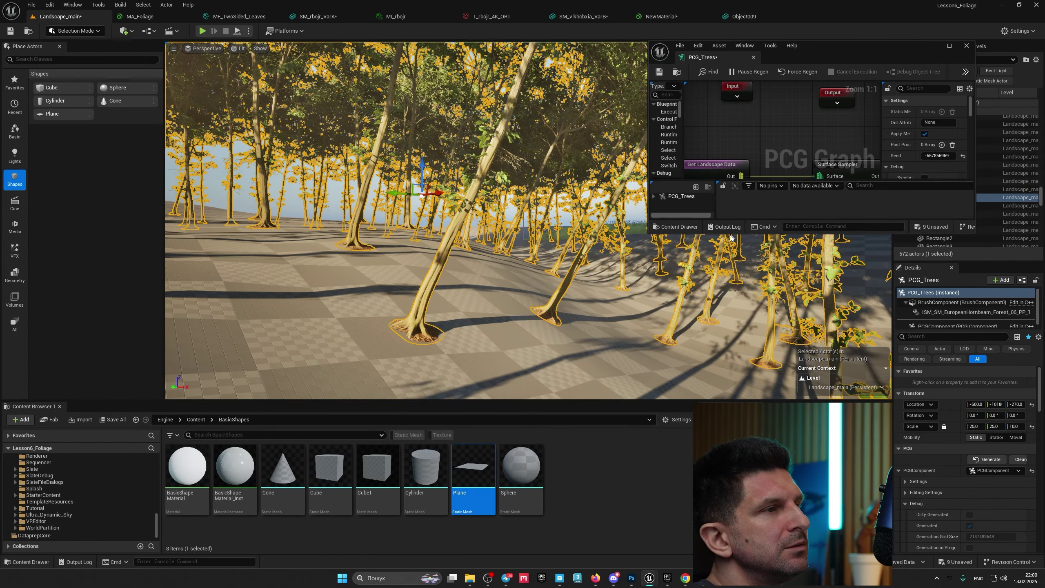
left_click_drag(730, 235, 730, 560)
Turn on Absolute Rotation for the Transform Points node in PCG_Trees, widening its settings area first
right_click_drag(826, 229, 772, 242)
left_click(789, 232)
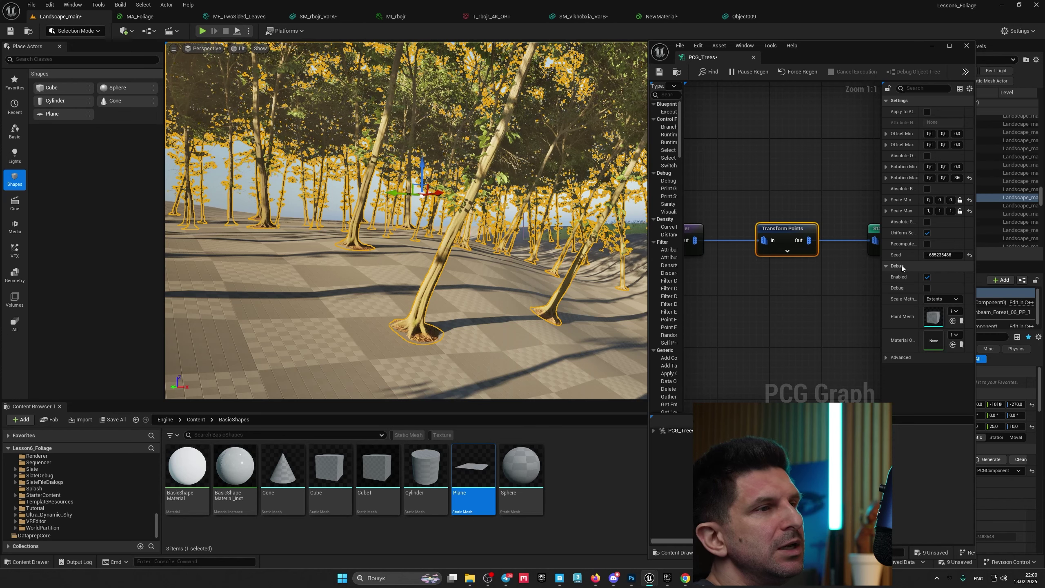
left_click_drag(881, 193, 777, 189)
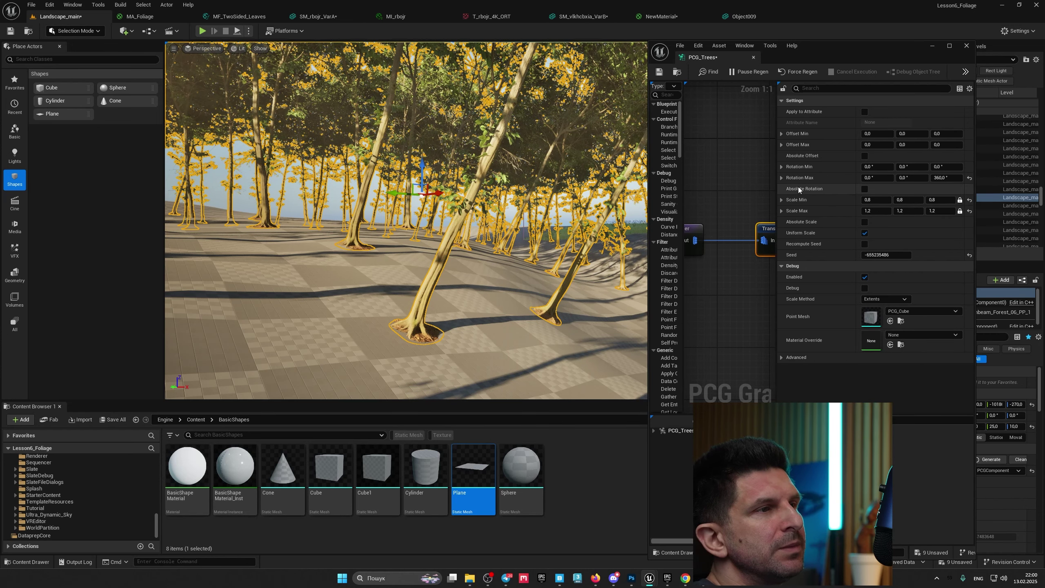
left_click(865, 189)
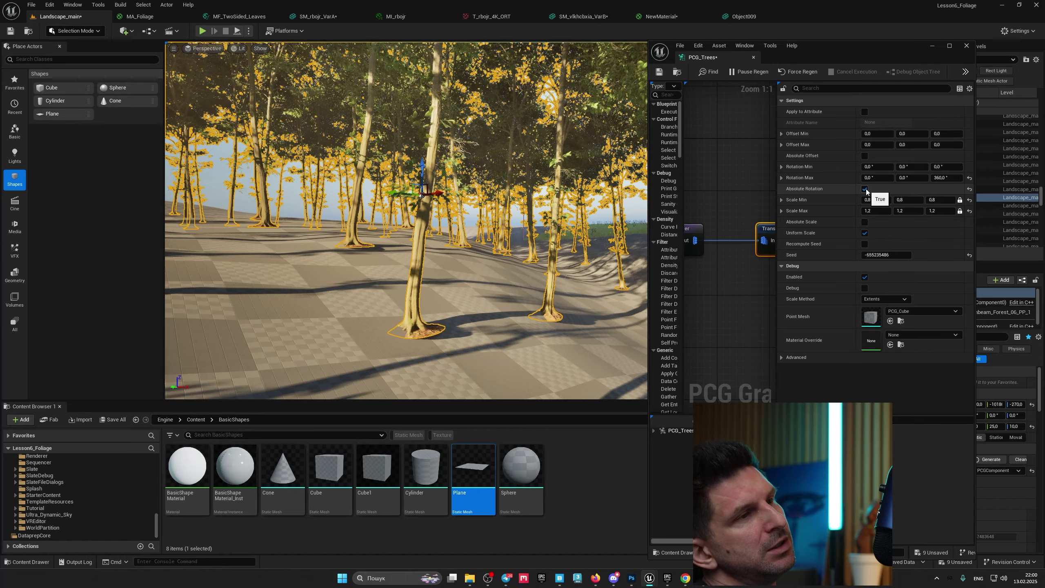
Set the Z values of the Transform Points node's Offset Min and Offset Max to -15 to sink the tree bases
right_click_drag(510, 223, 510, 244)
key("s")
key("e")
key("s")
key("w")
right_click_drag(335, 234, 325, 241)
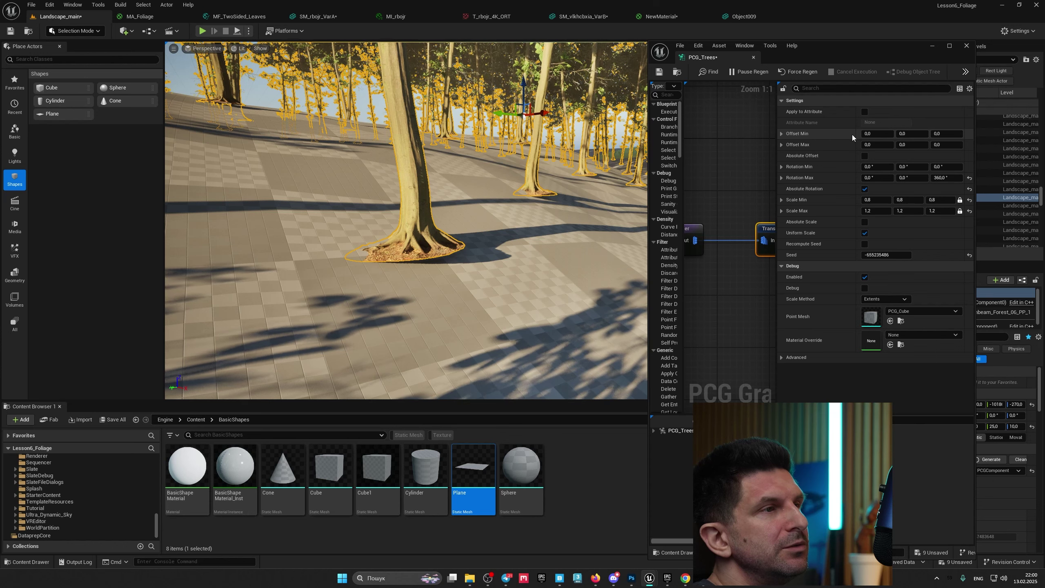
left_click(949, 134)
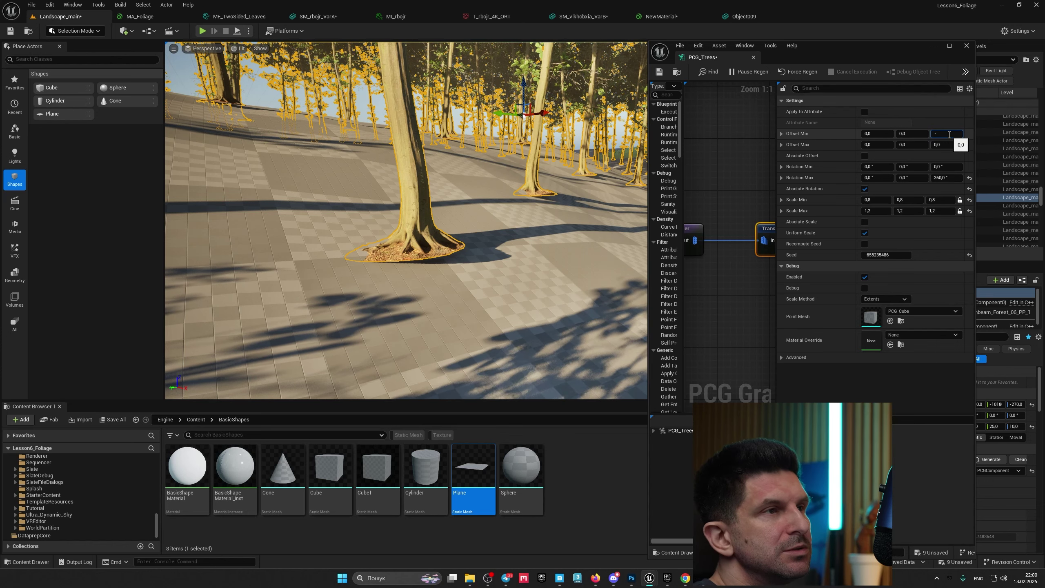
left_click(956, 145)
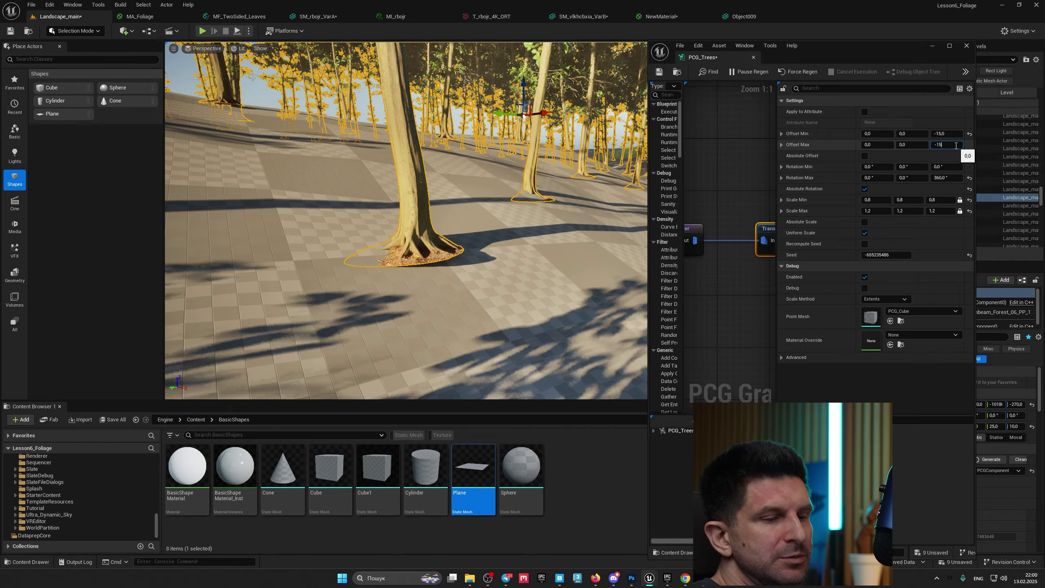
key("Return")
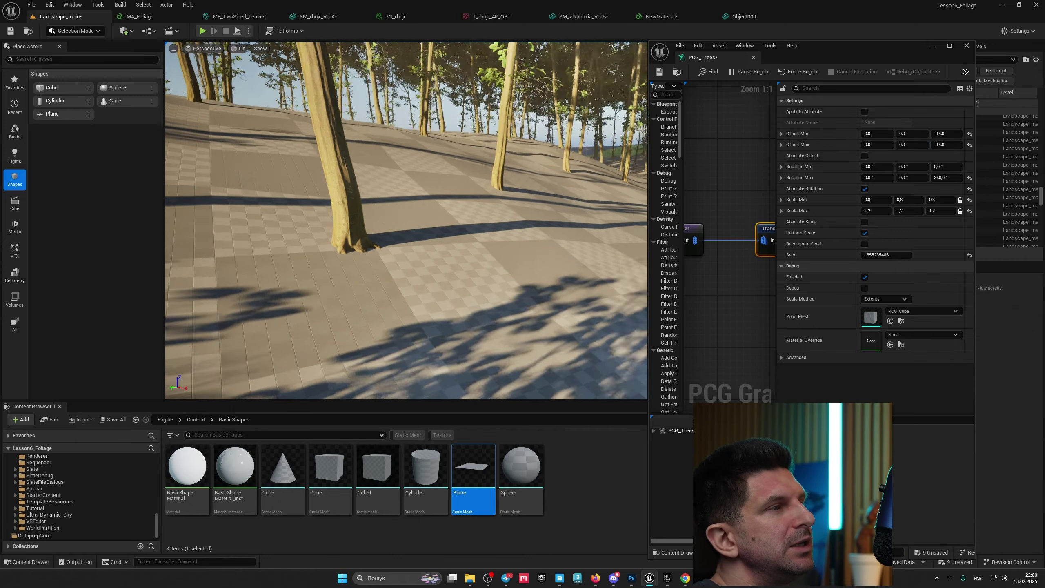
Move the grass PCG volume along the hilly terrain so its grass covers the ground beneath the PCG_Trees forest
right_click_drag(406, 220, 597, 216)
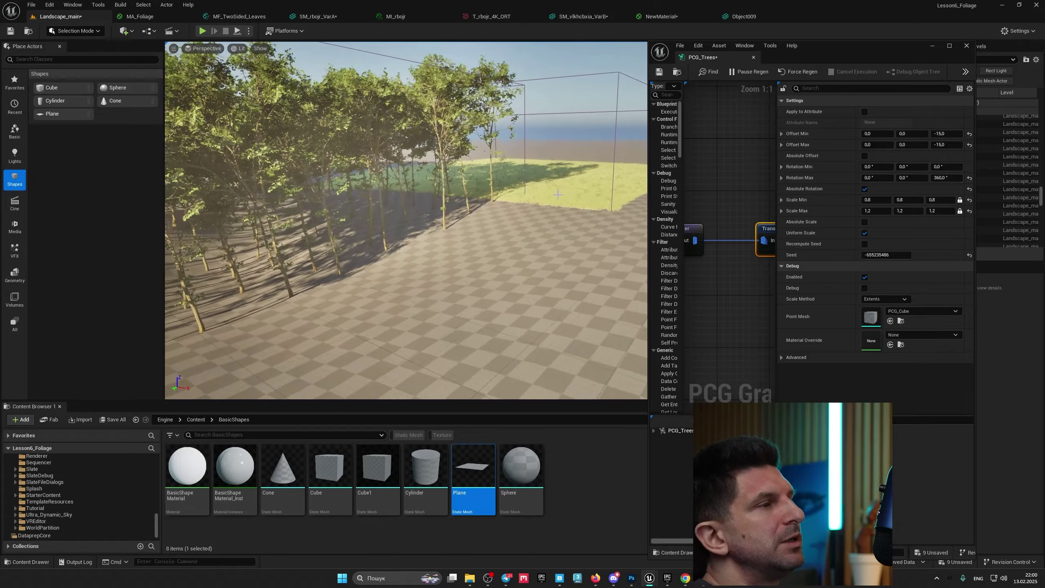
left_click(541, 178)
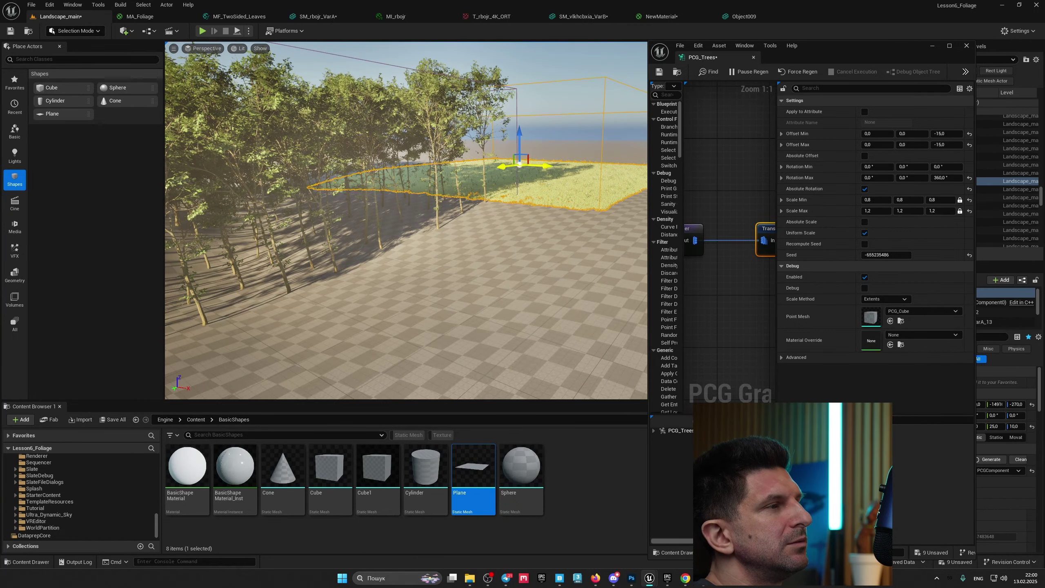
left_click_drag(519, 165, 276, 187)
right_click_drag(275, 187, 210, 190)
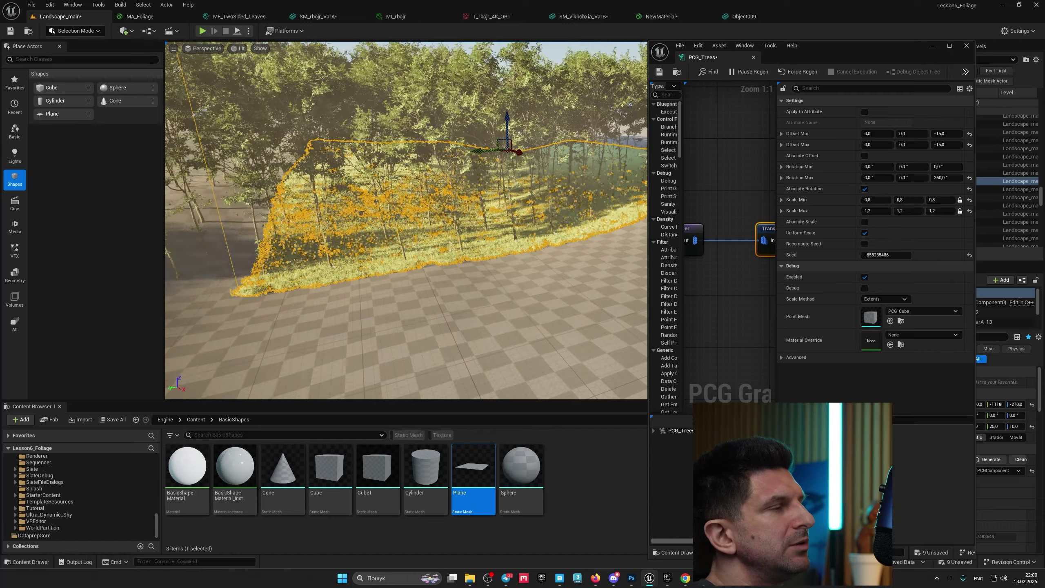
right_click_drag(472, 194, 412, 247)
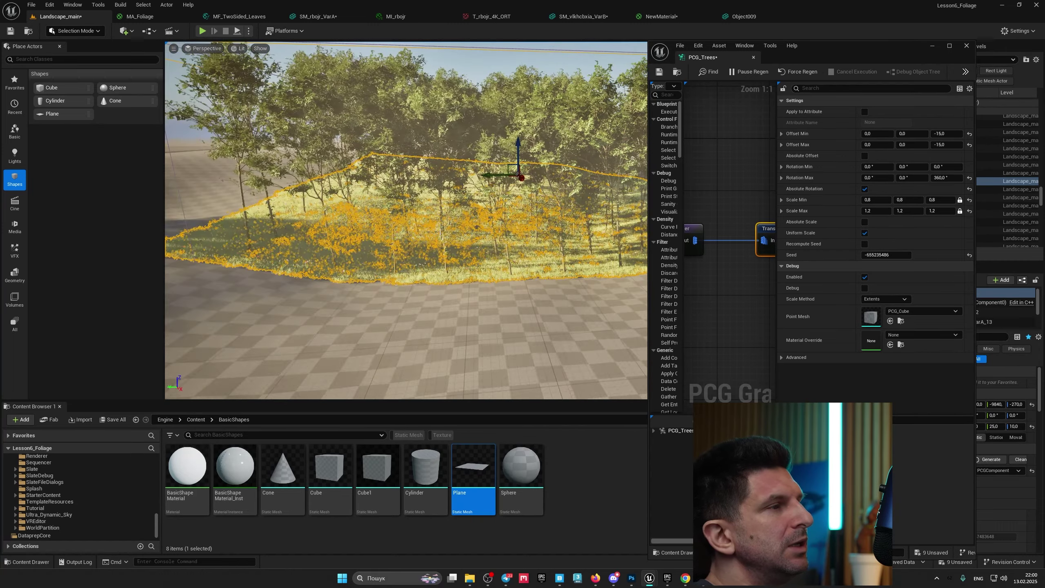
Clear the grass volume selection and minimize the floating PCG_Trees graph window to inspect the combined grass and trees
key("Escape")
right_click_drag(361, 305, 362, 301)
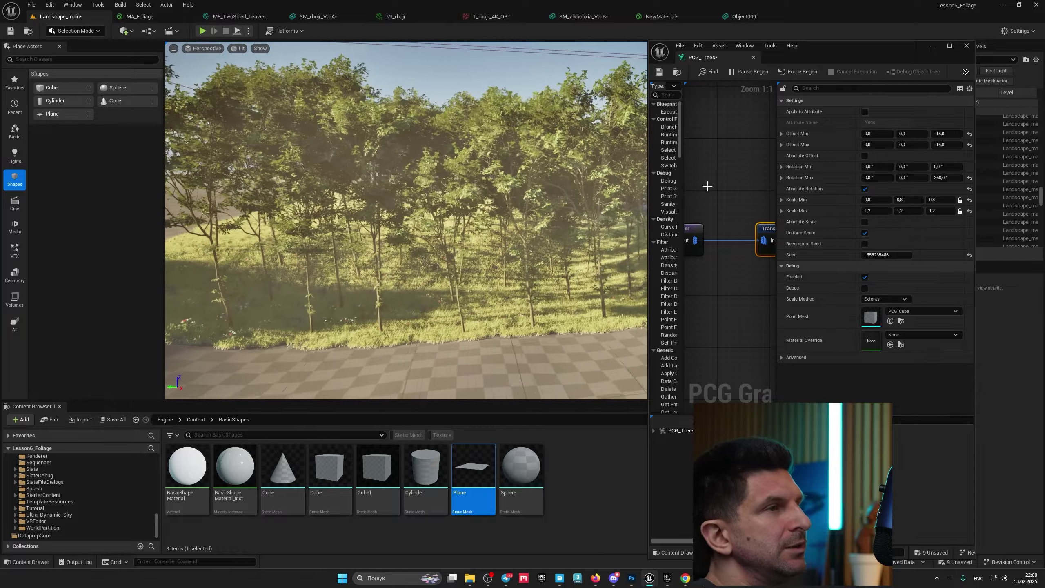
left_click(932, 46)
right_click_drag(642, 197, 263, 235)
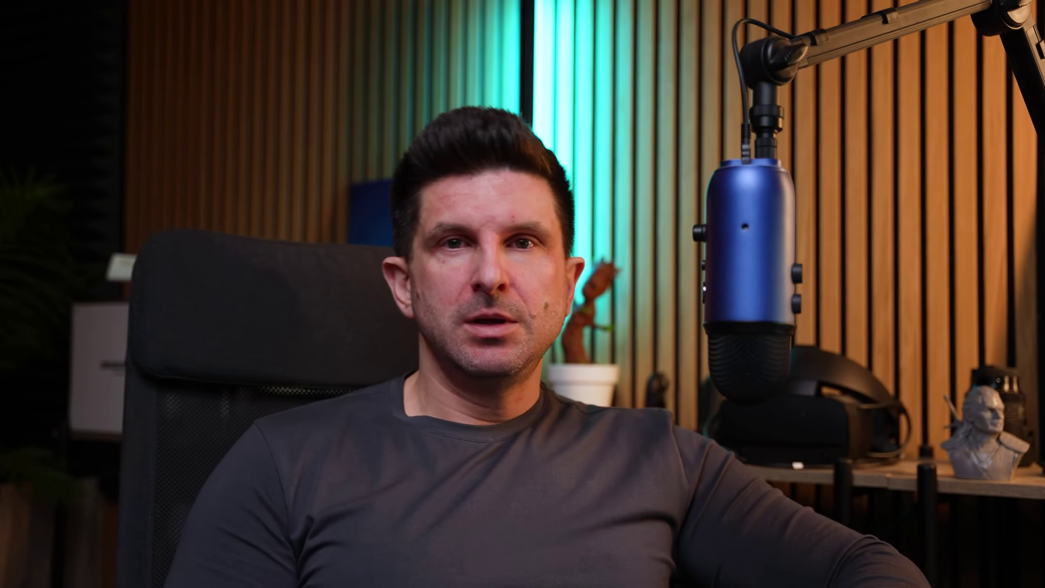